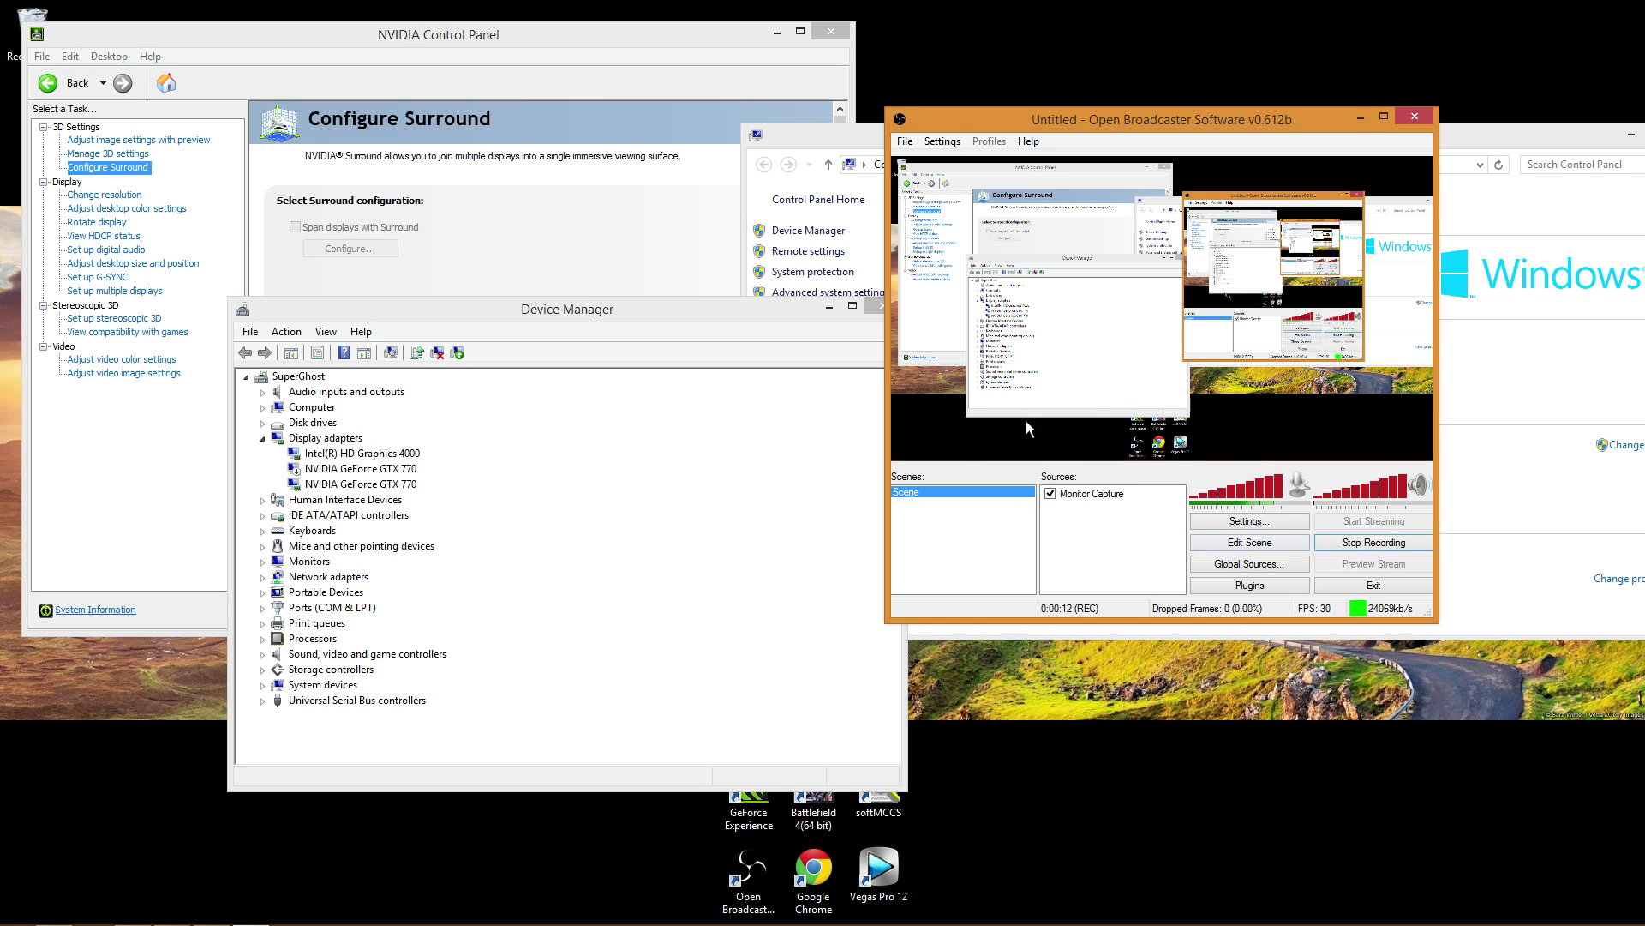
Launch nvidiainspector.exe from the Downloads\nvidia inspector folder in File Explorer
mouse_move(523, 914)
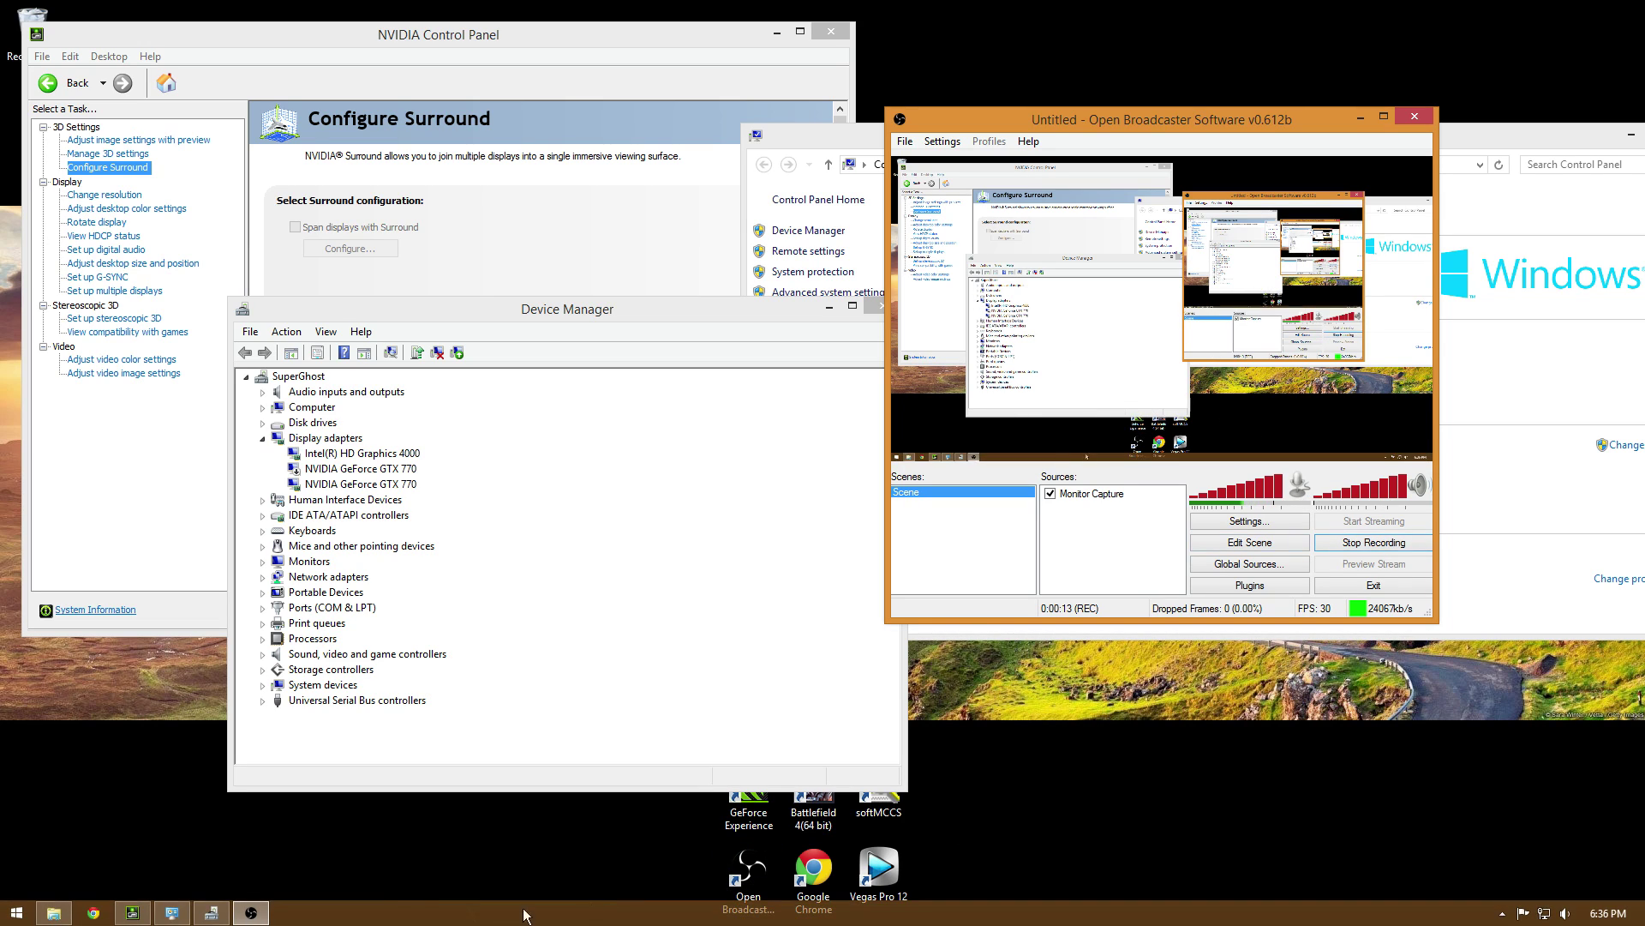
click(58, 908)
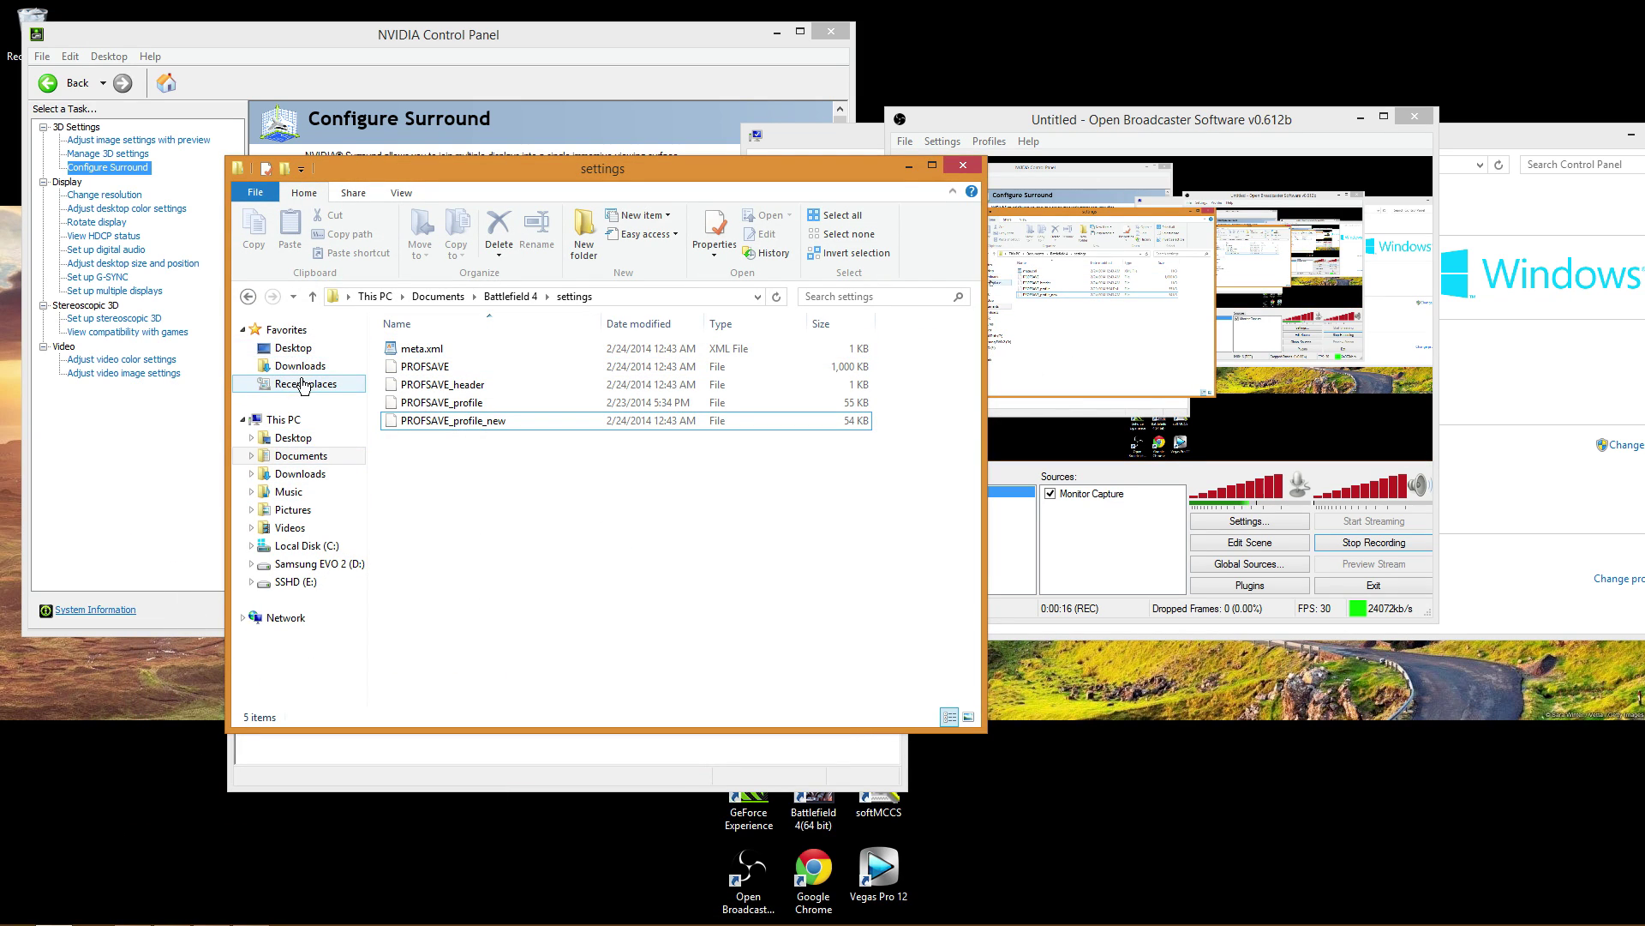
click(304, 370)
double_click(507, 348)
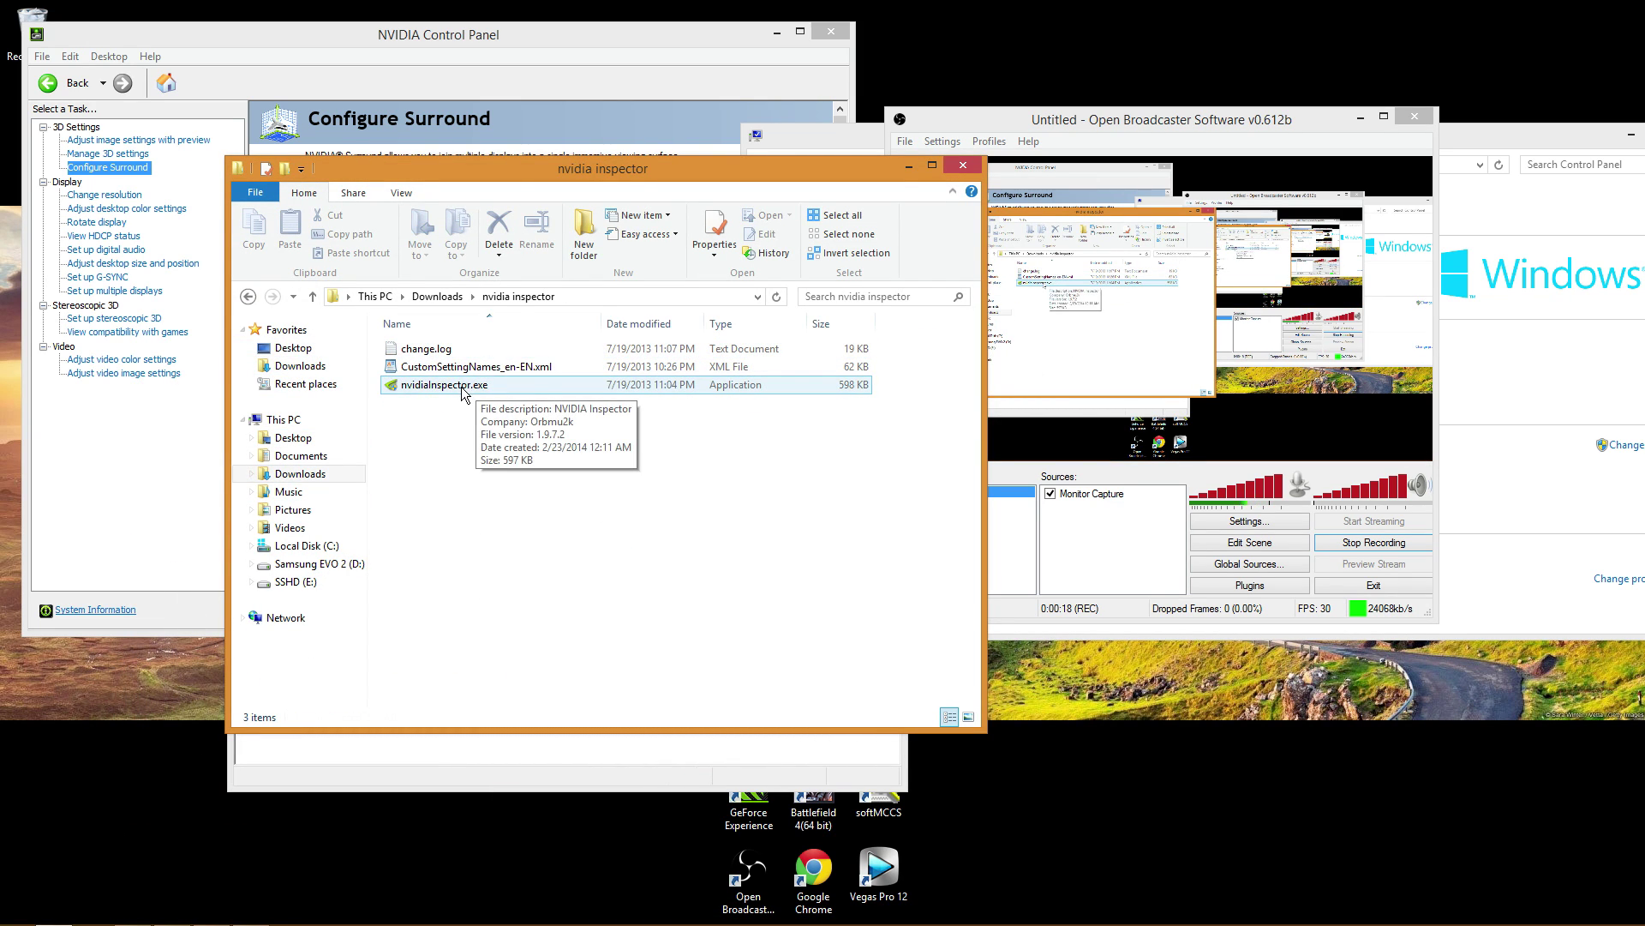
double_click(461, 387)
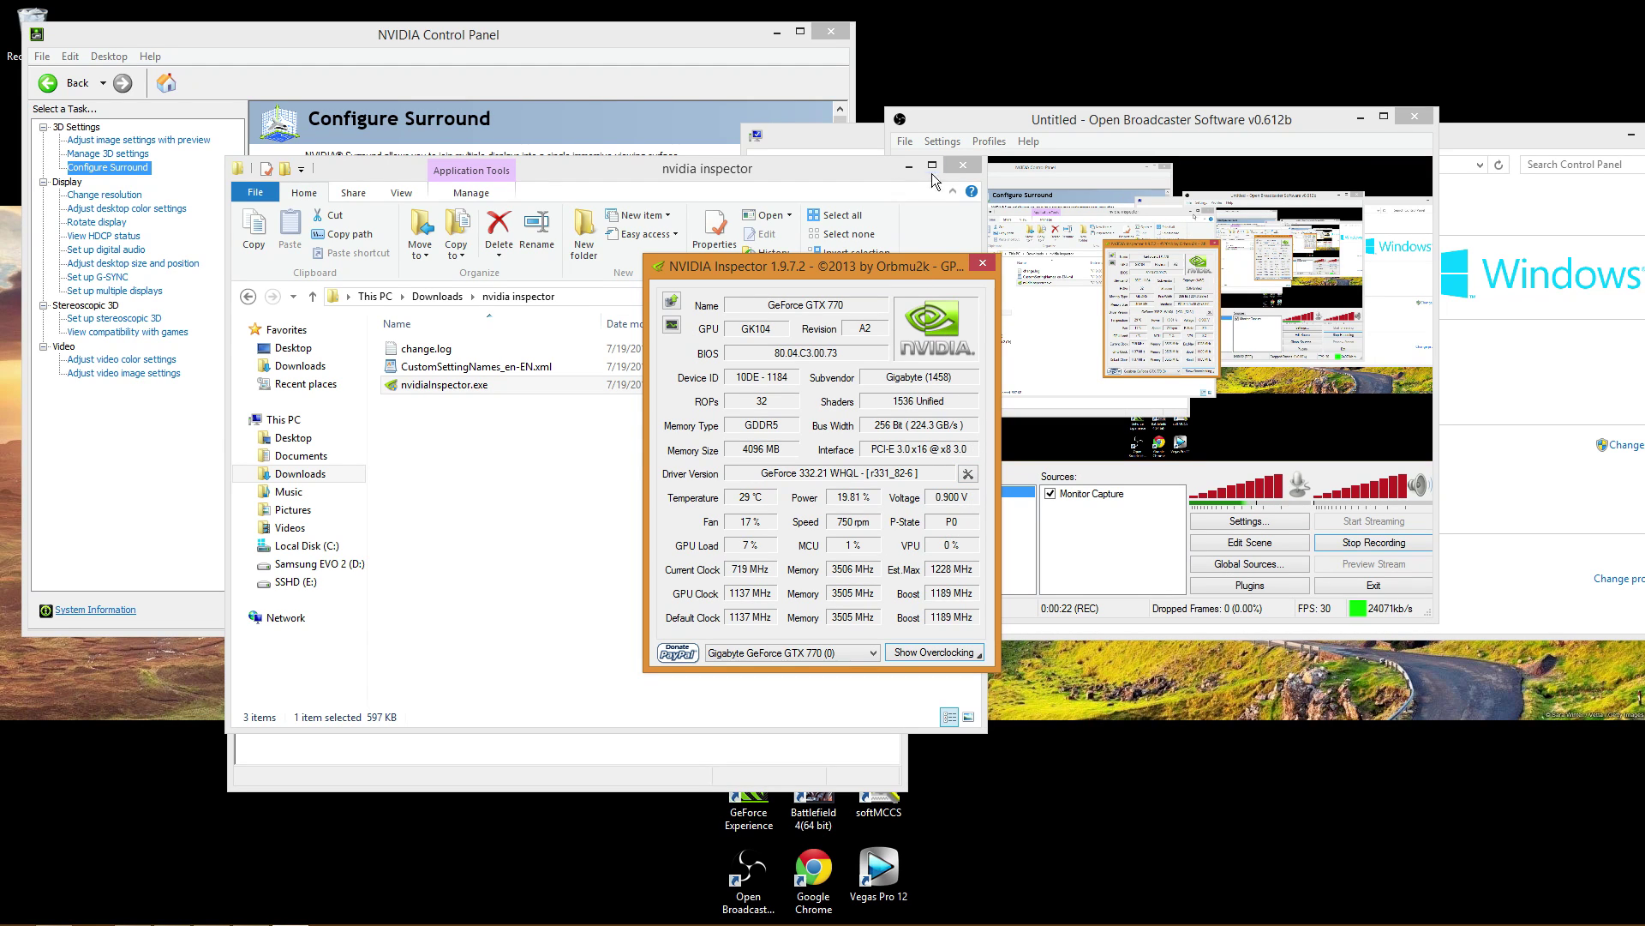
Close the nvidia inspector folder window and bring Device Manager to the front
click(932, 173)
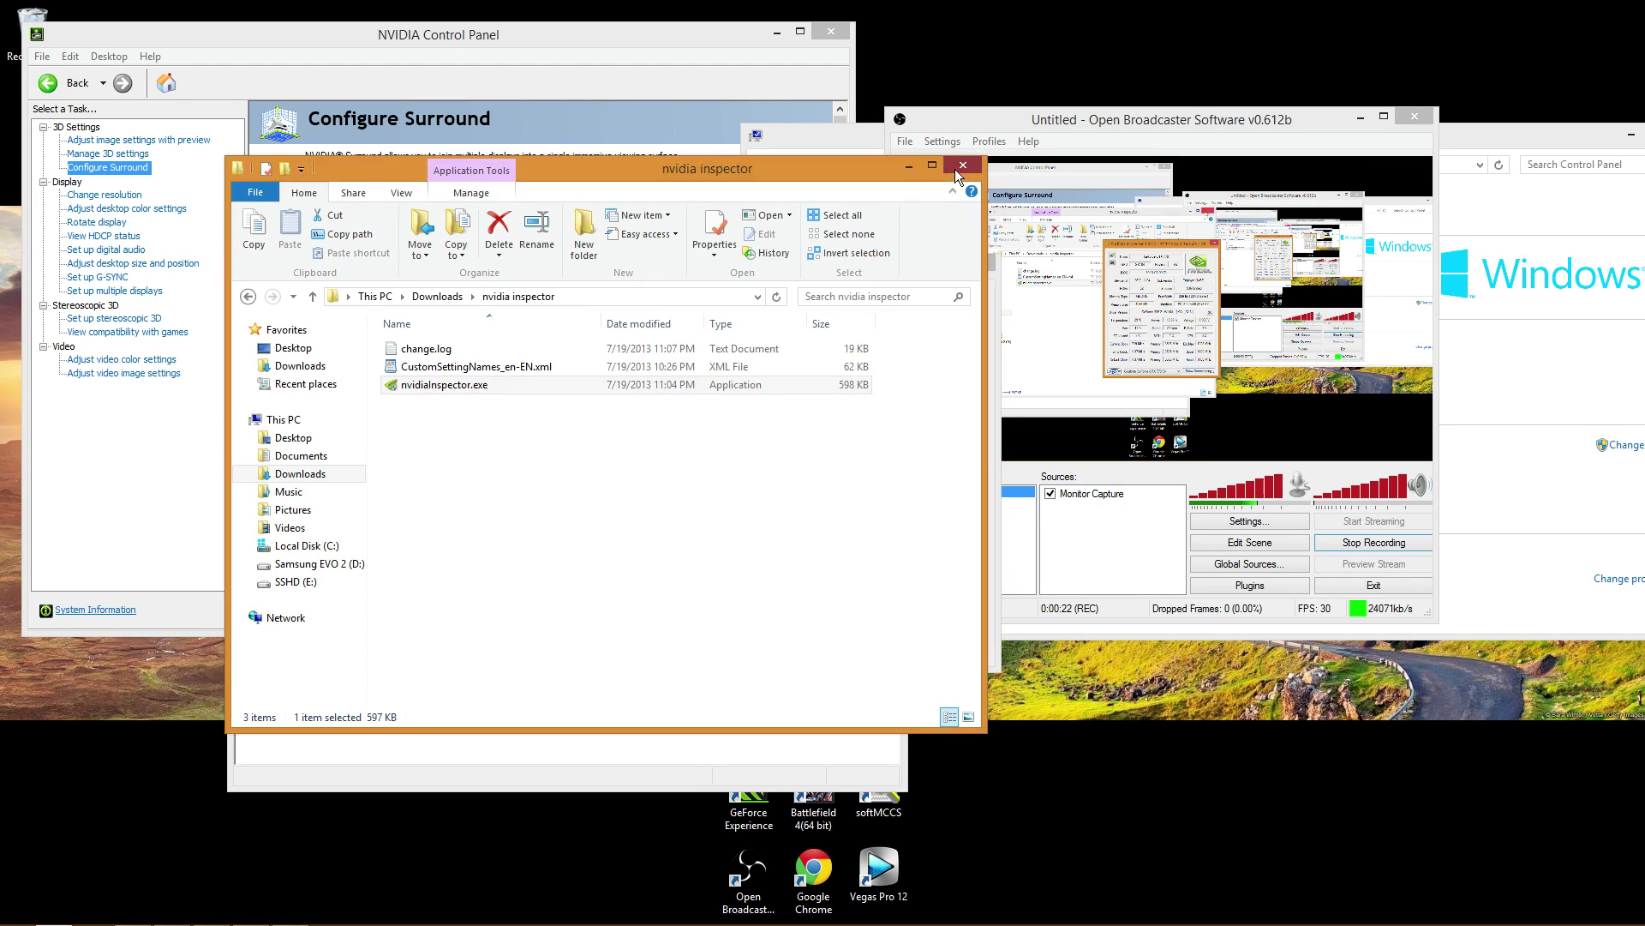
click(963, 164)
click(589, 316)
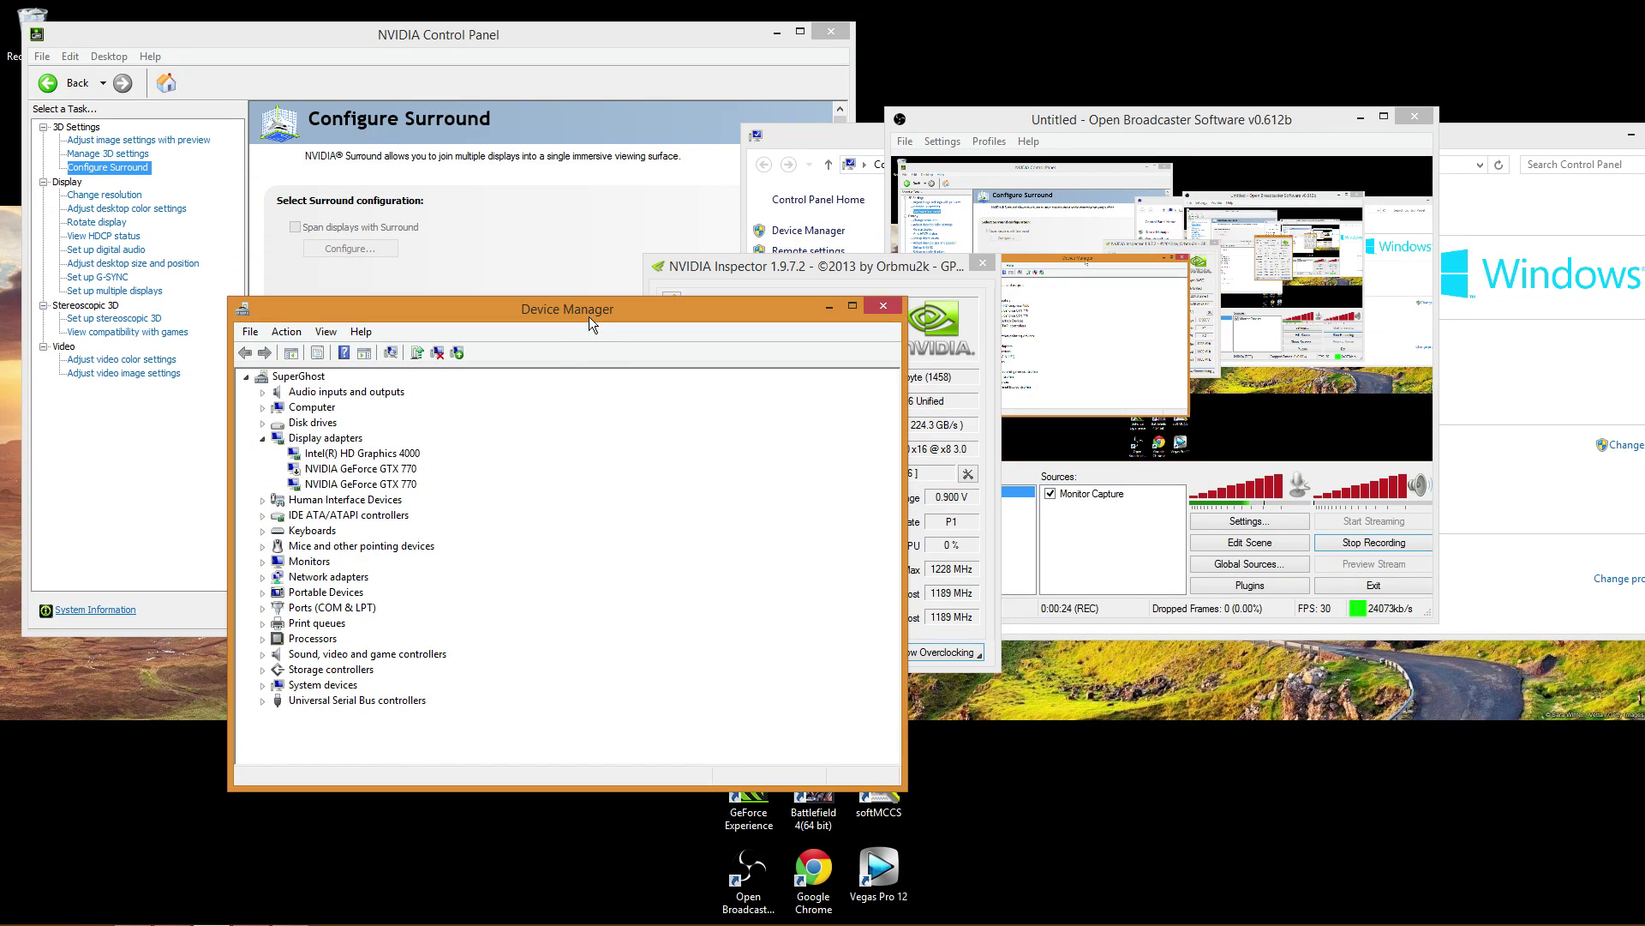
Open the driver profile settings and load the Battlefield 4 profile by searching 'battlefiel'
click(902, 271)
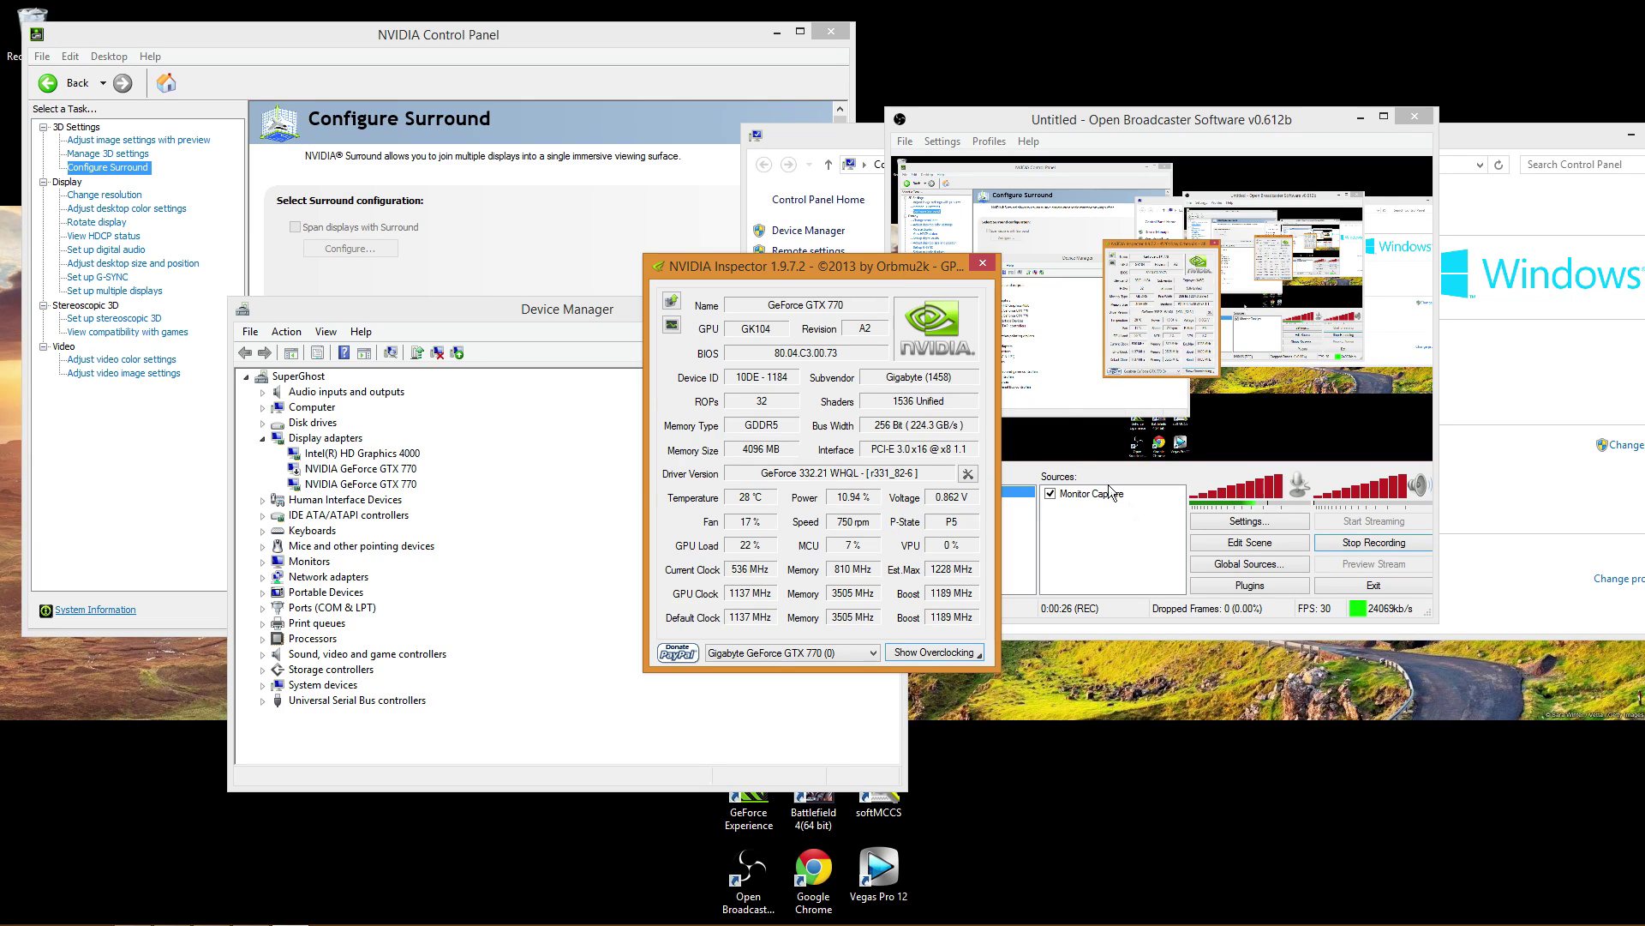
click(966, 474)
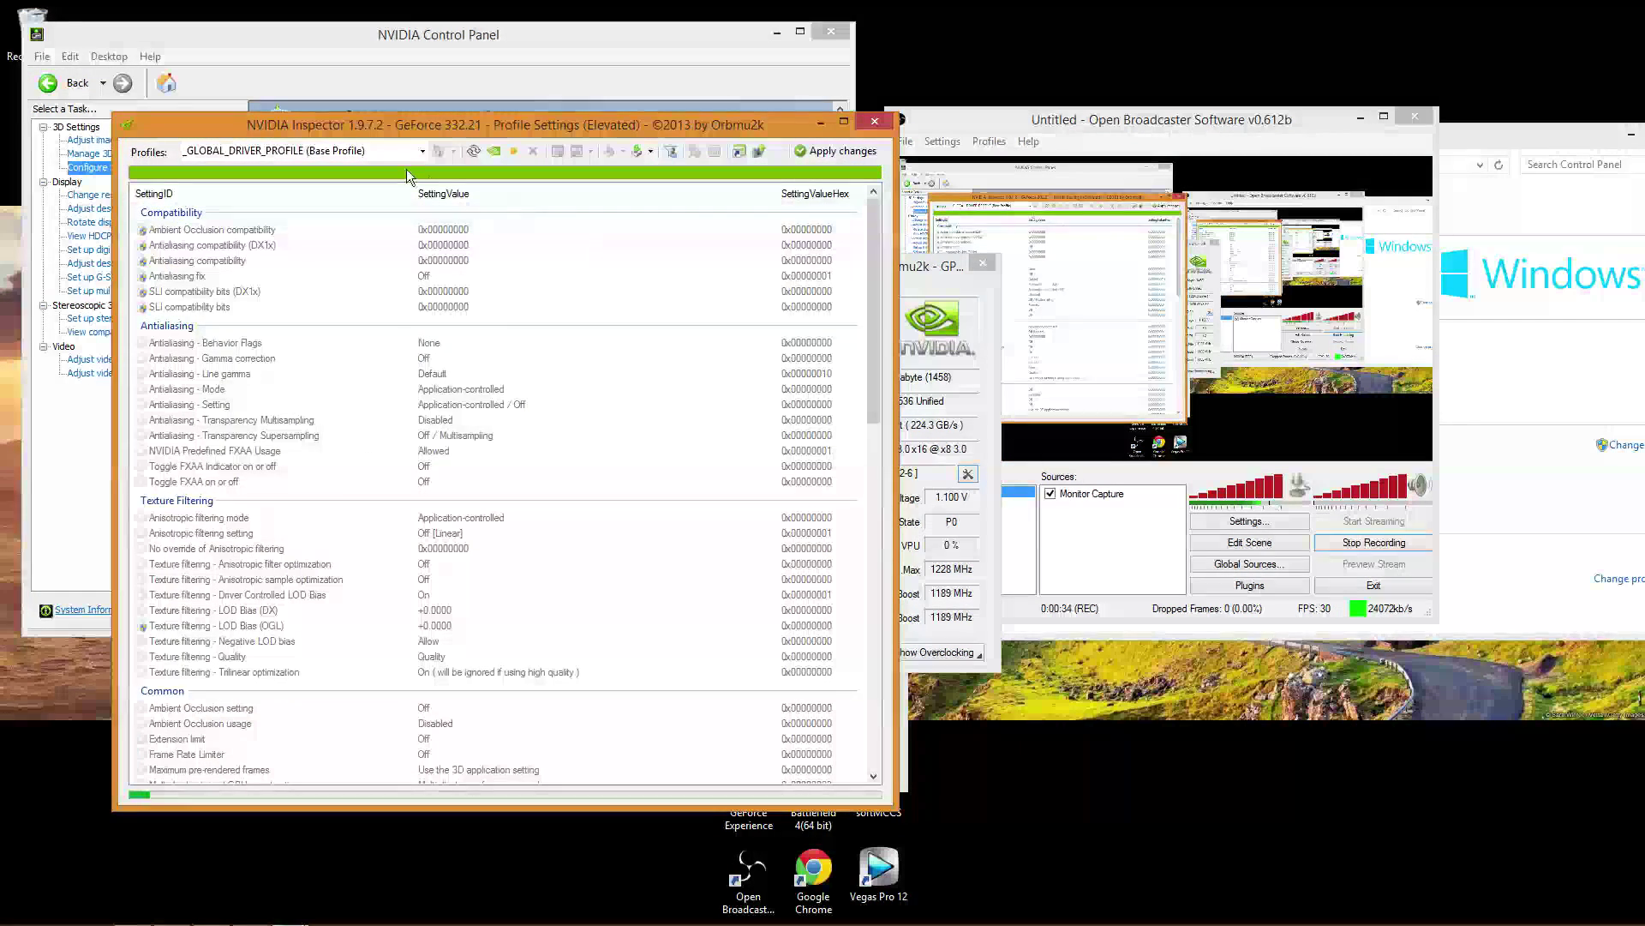
click(405, 147)
text(ba)
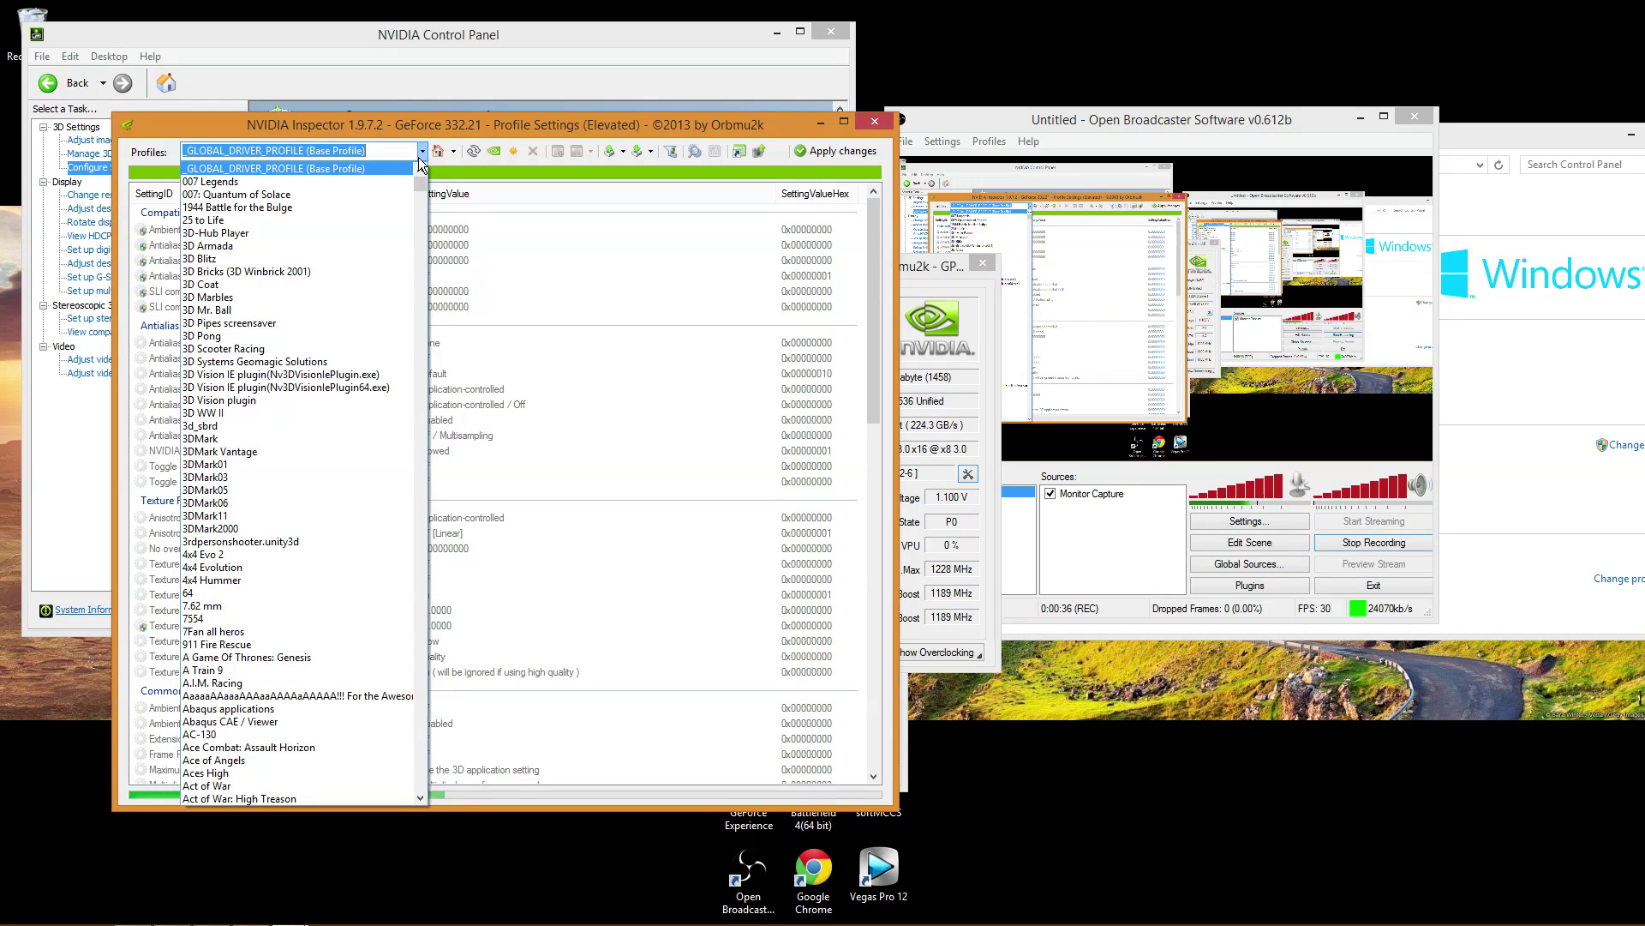
text(ttlefi)
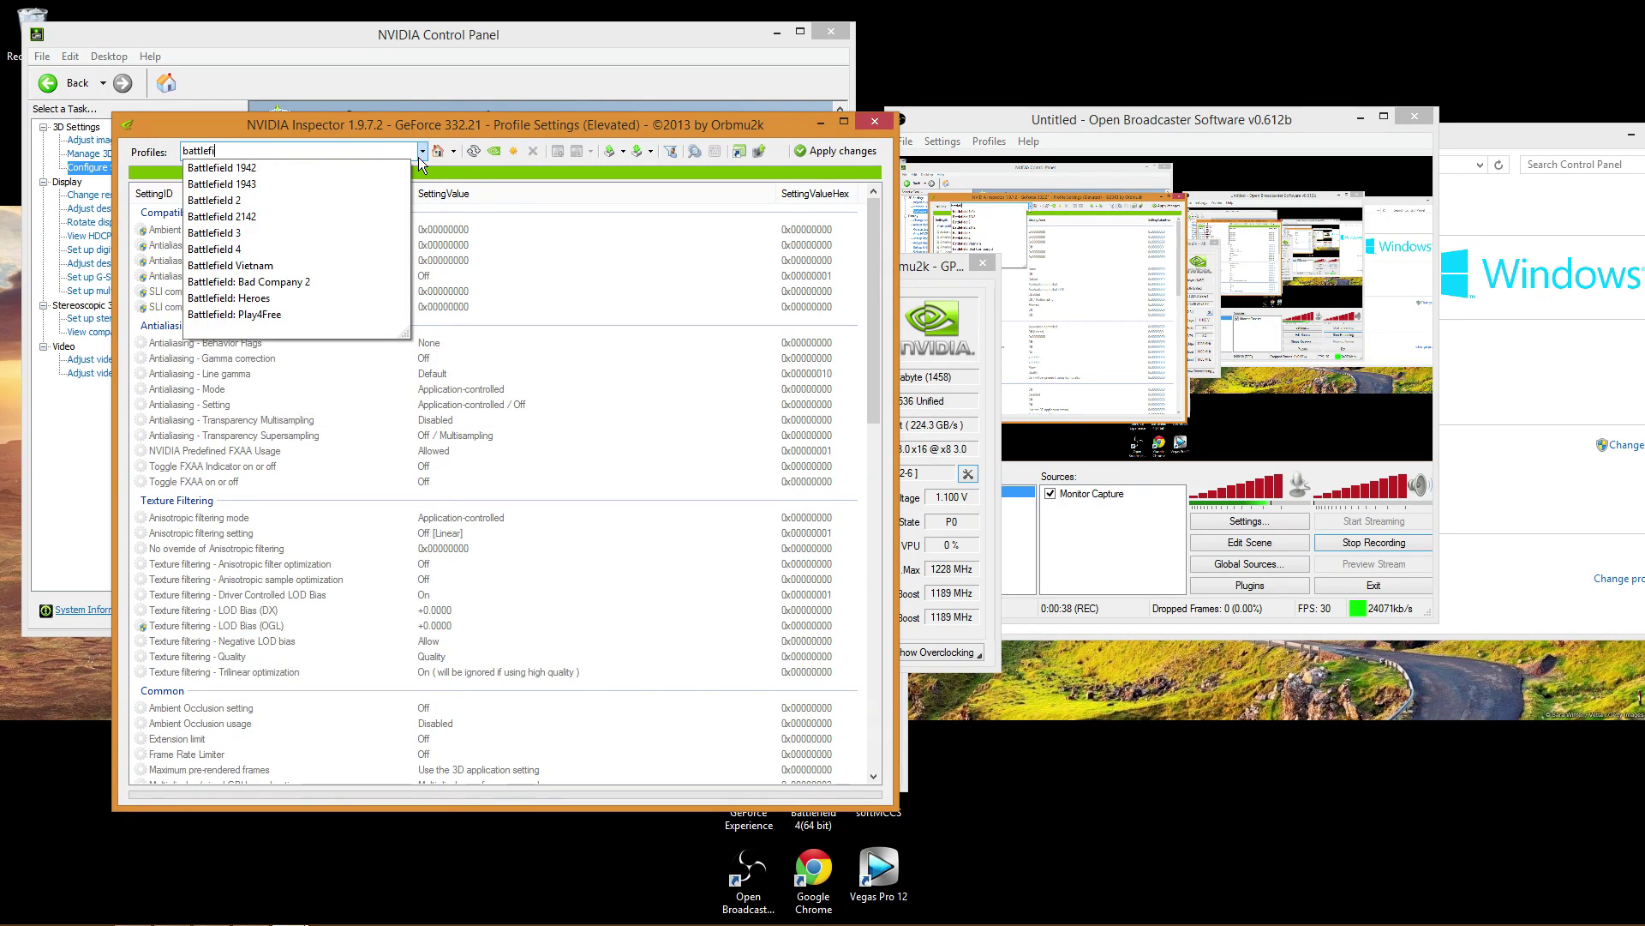
text(el)
key(Down)
key(Down)
key(Down)
key(Down)
key(Down)
key(Down)
key(Return)
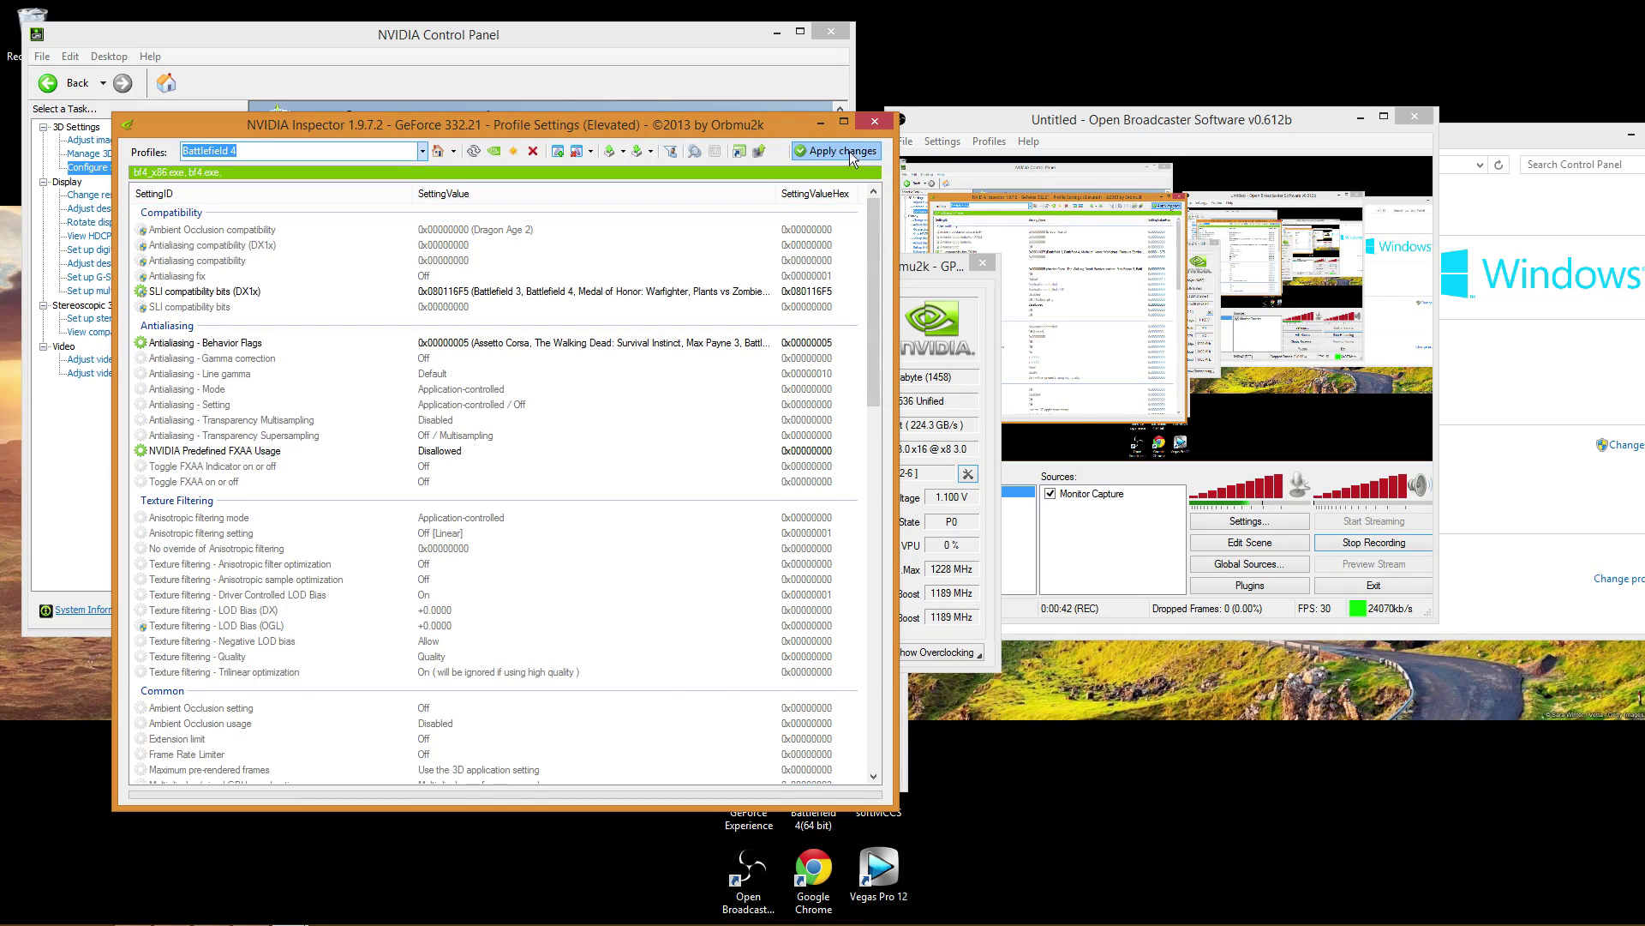
Tick both GeForce GTX 770 cards and move the profile settings window up and left
drag(876, 249, 1251, 272)
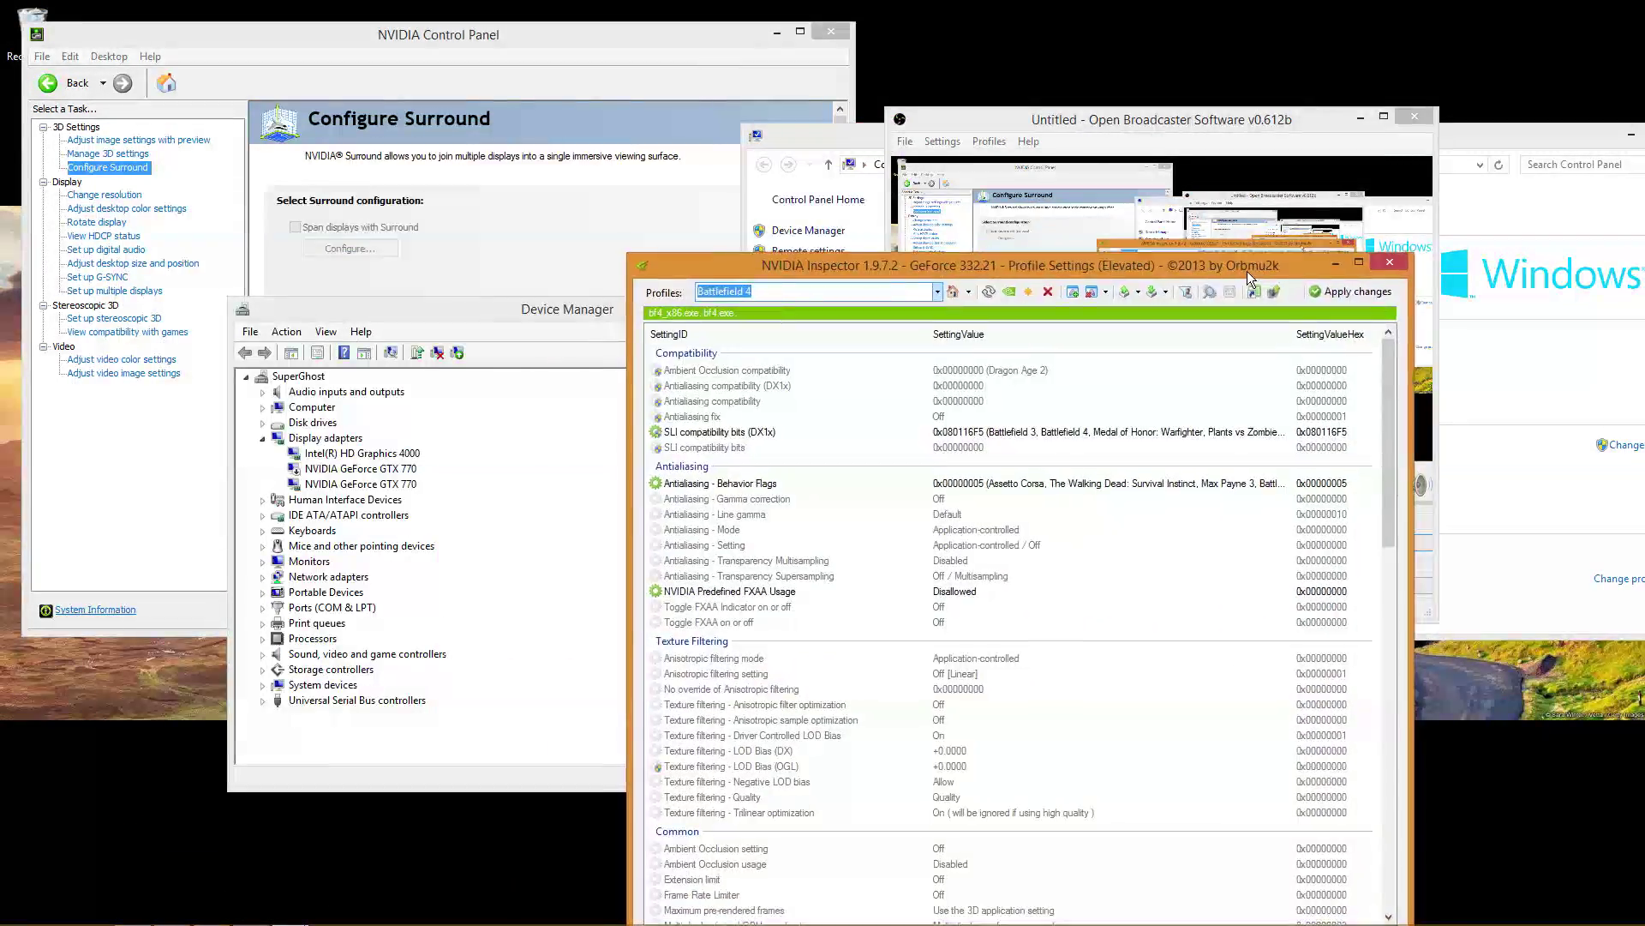
click(383, 470)
click(364, 485)
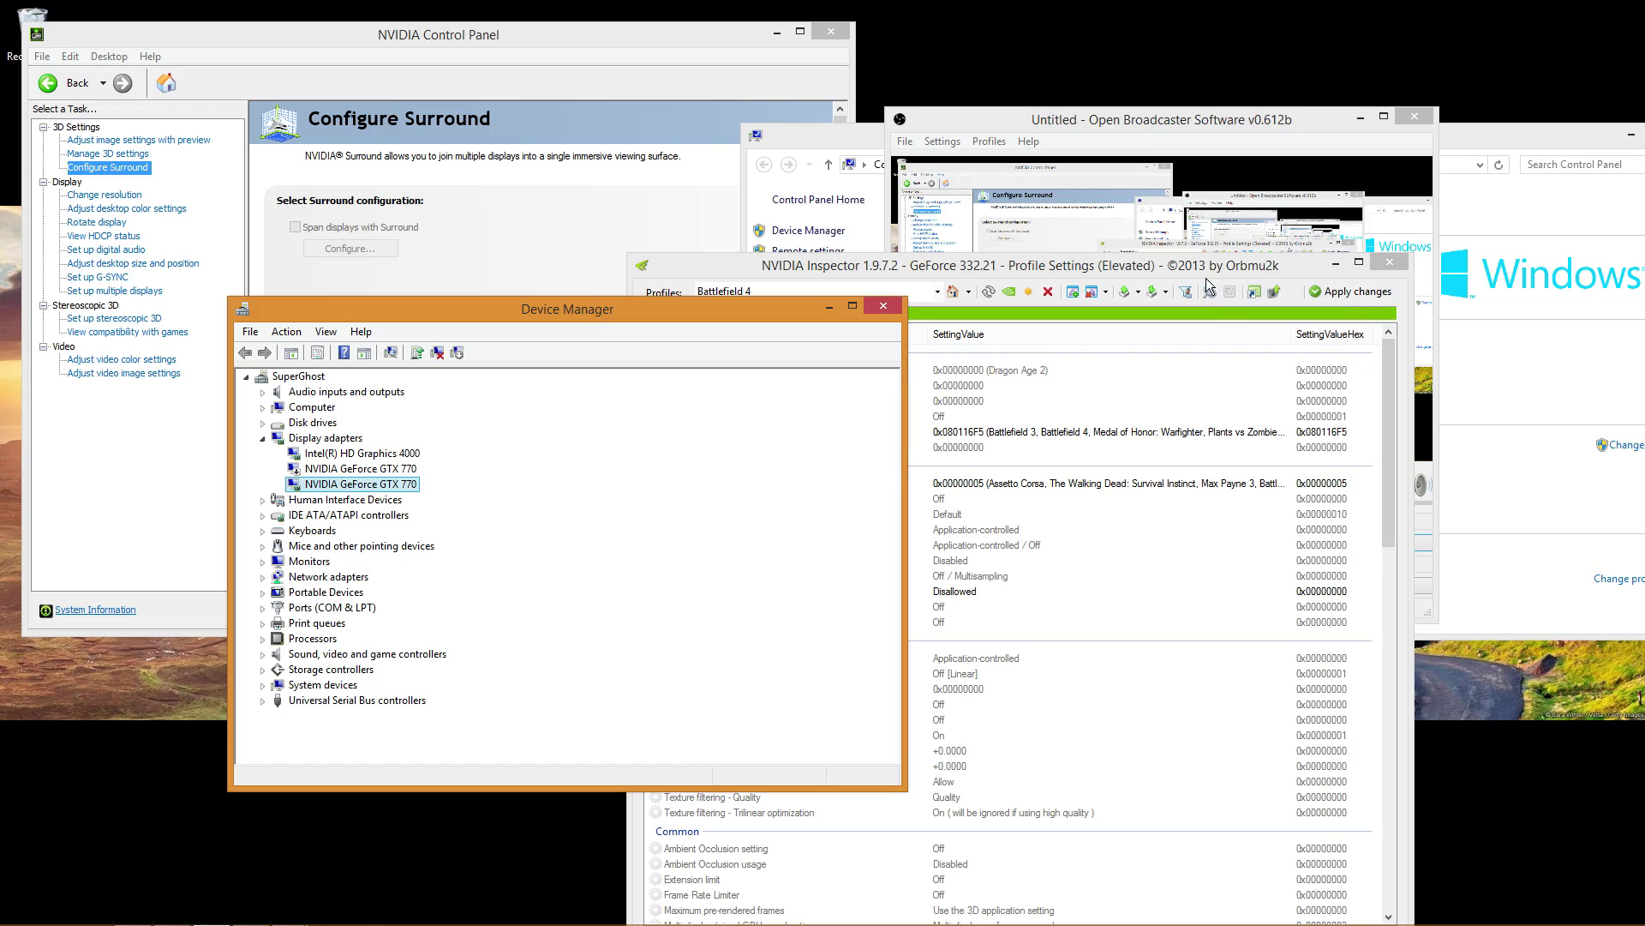
drag(1227, 266, 1001, 176)
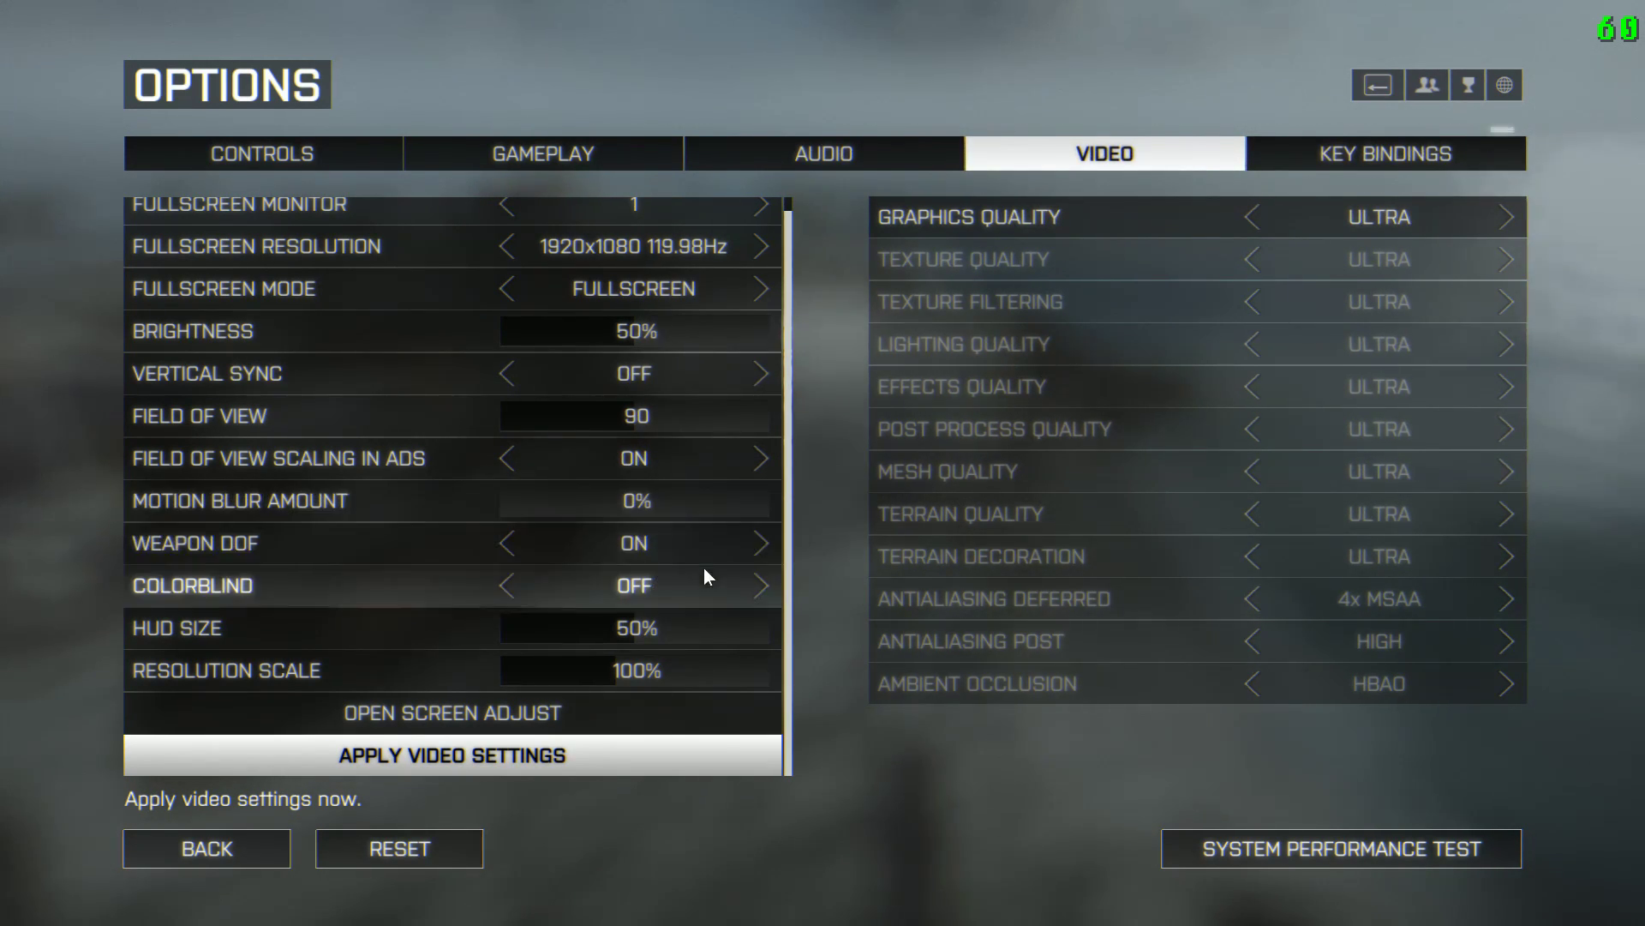
Save the Ultra video settings and deploy as an Engineer onto the Test Range
scroll(702, 567, up, 1)
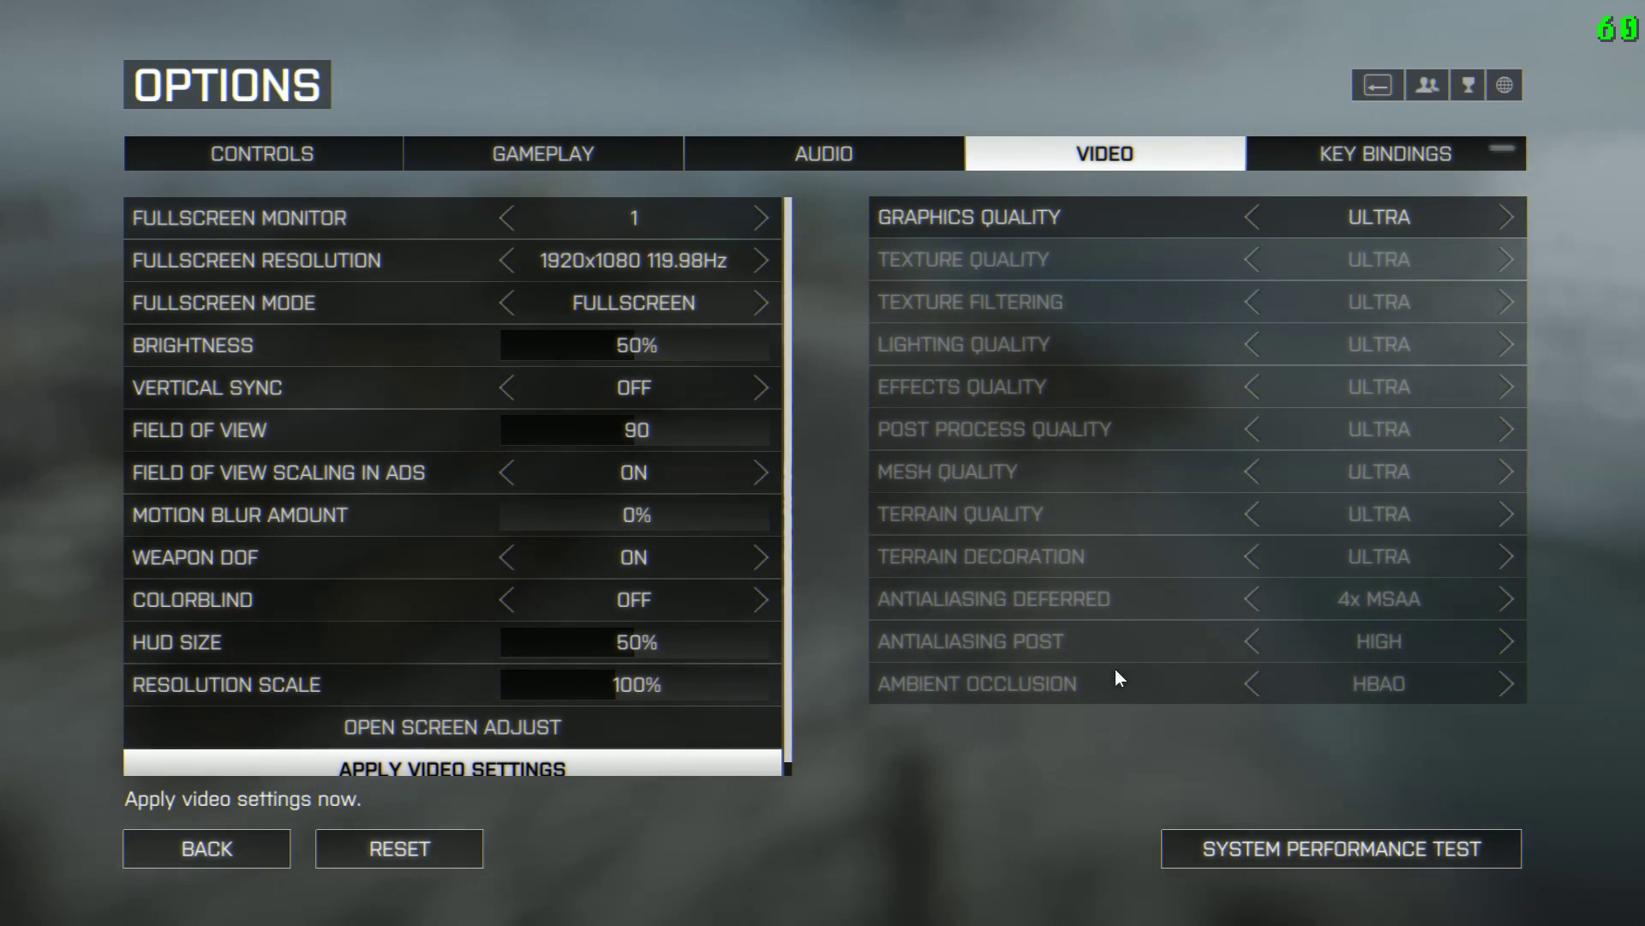
key(Escape)
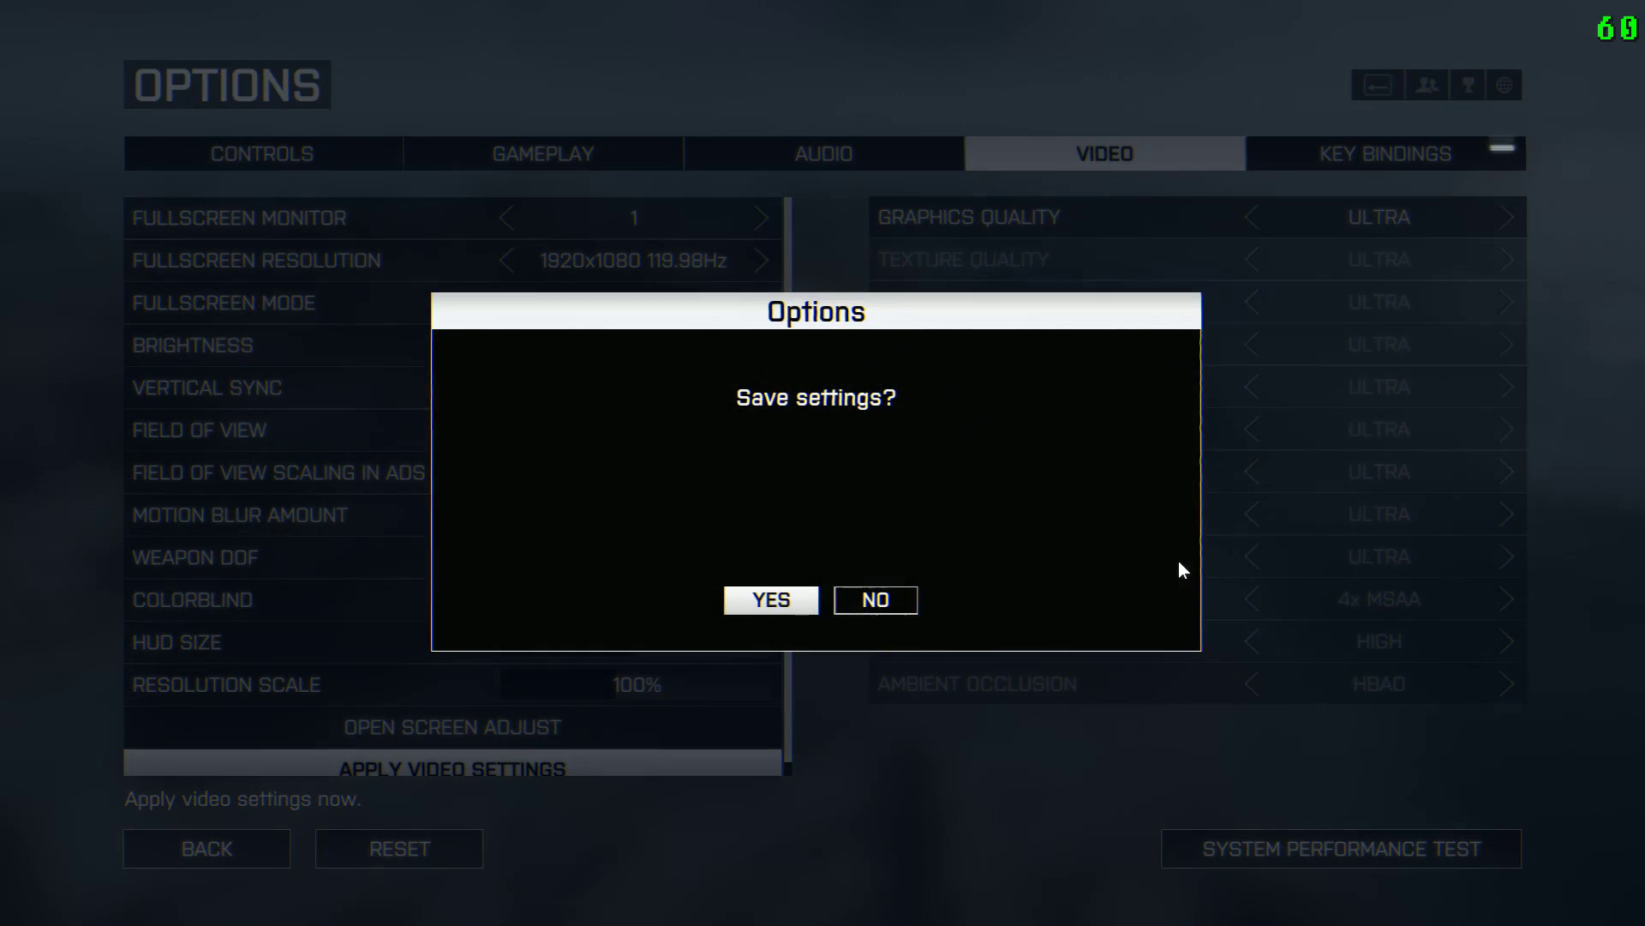
click(753, 595)
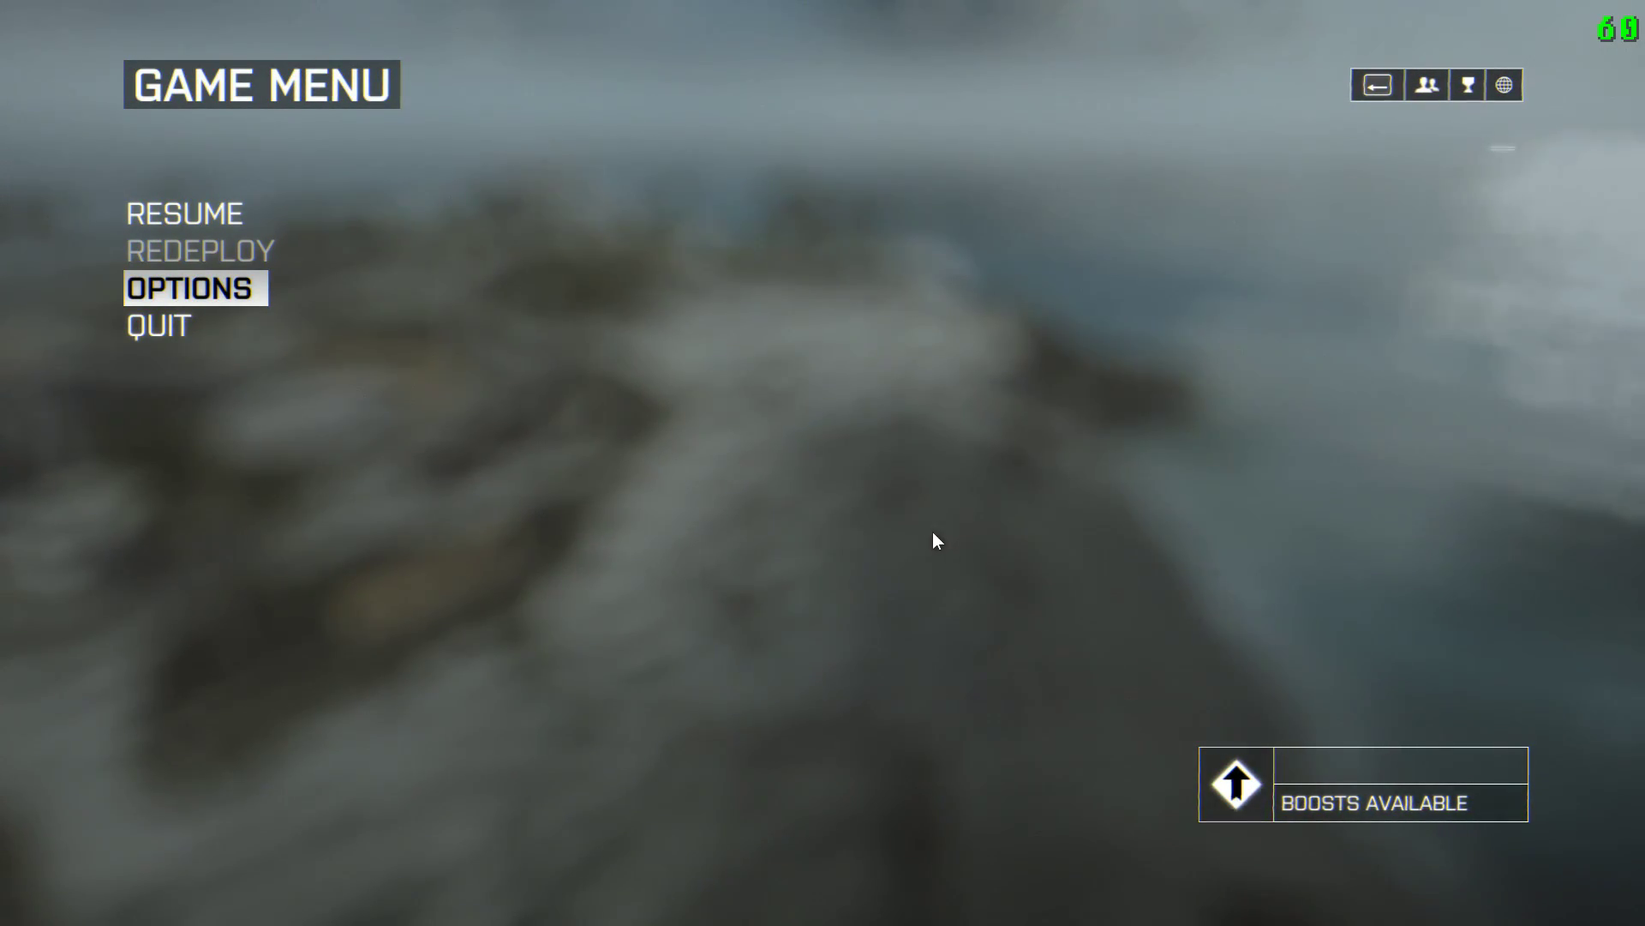
key(Escape)
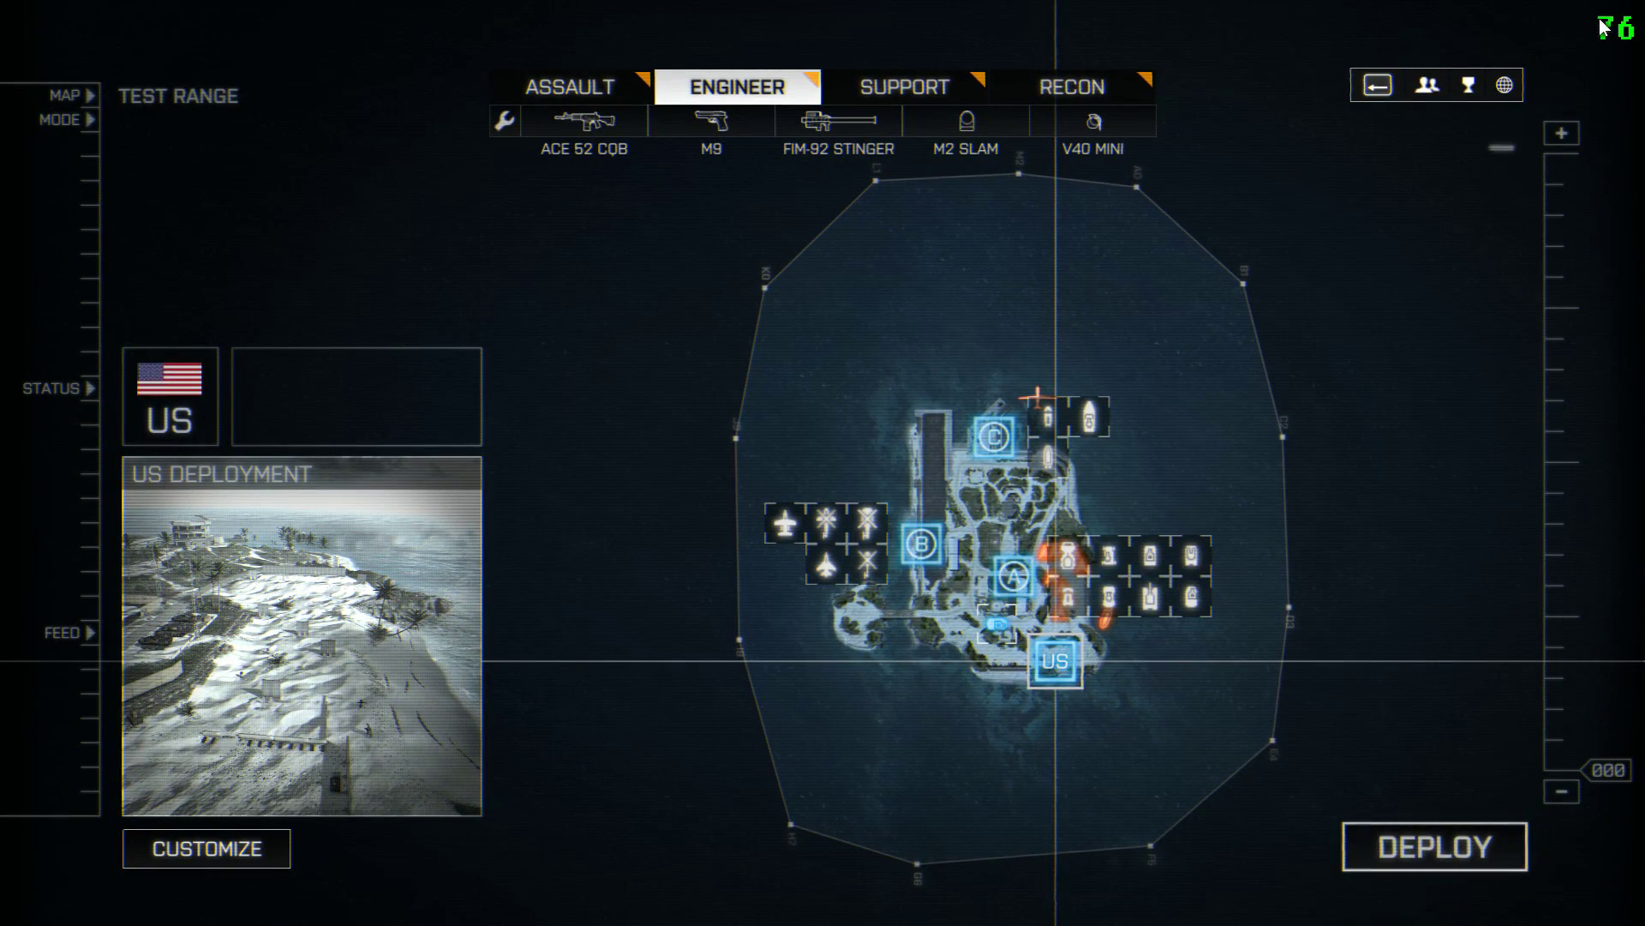
click(1479, 857)
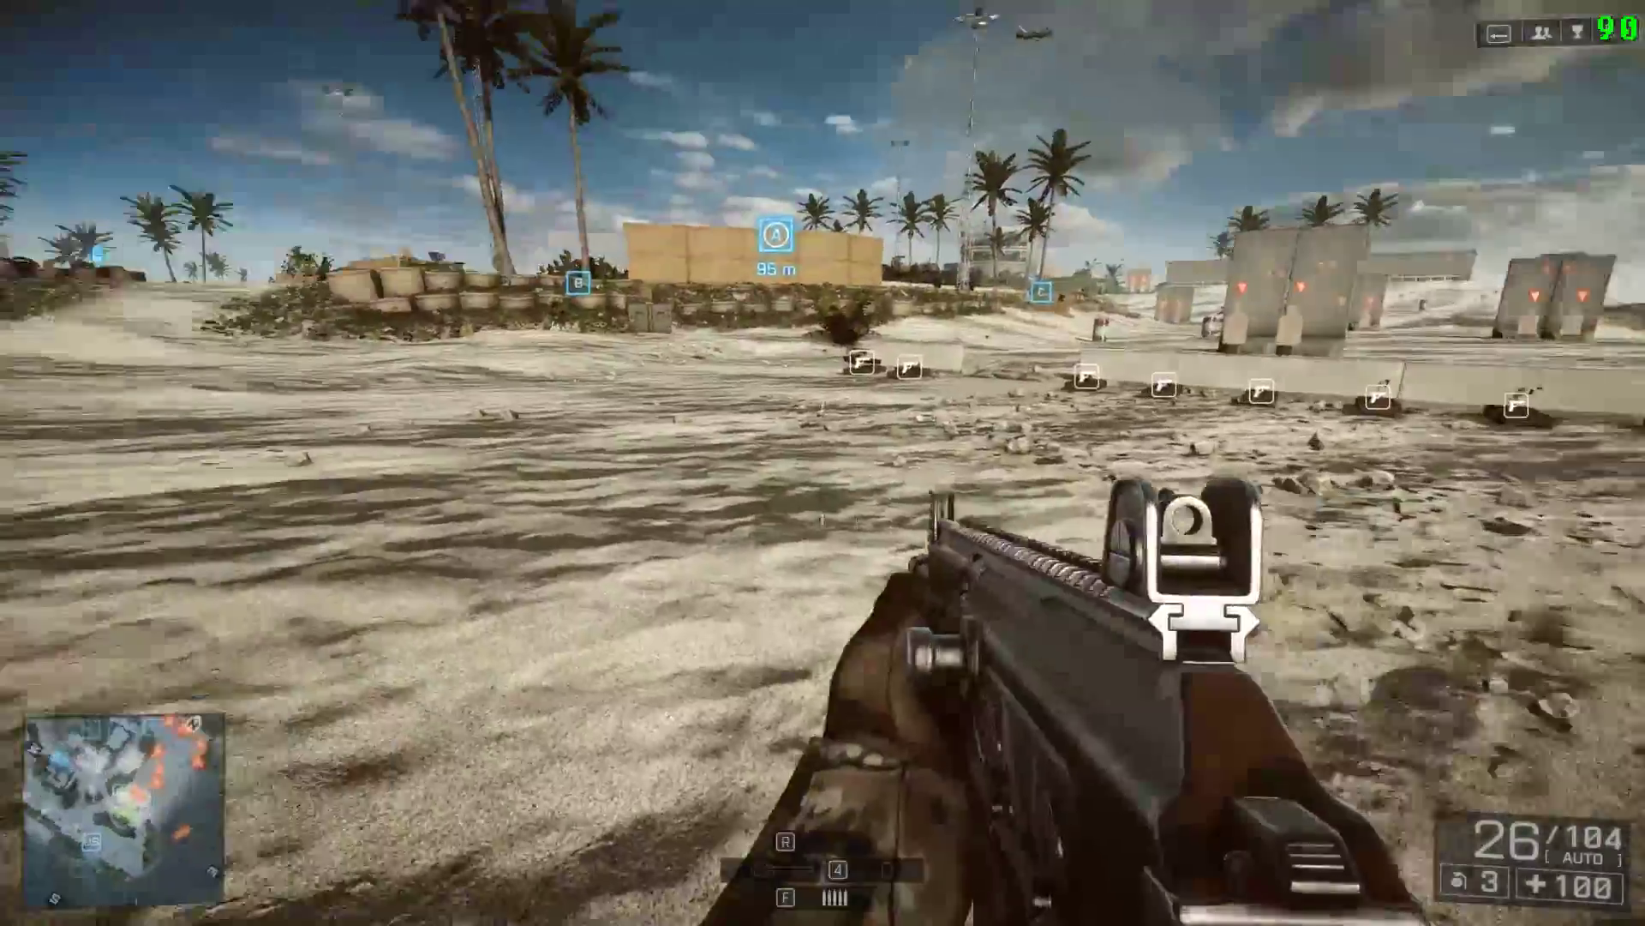
Sprint across the beach to the red barrel and shoot it until it explodes
key(w)
key(shift+w)
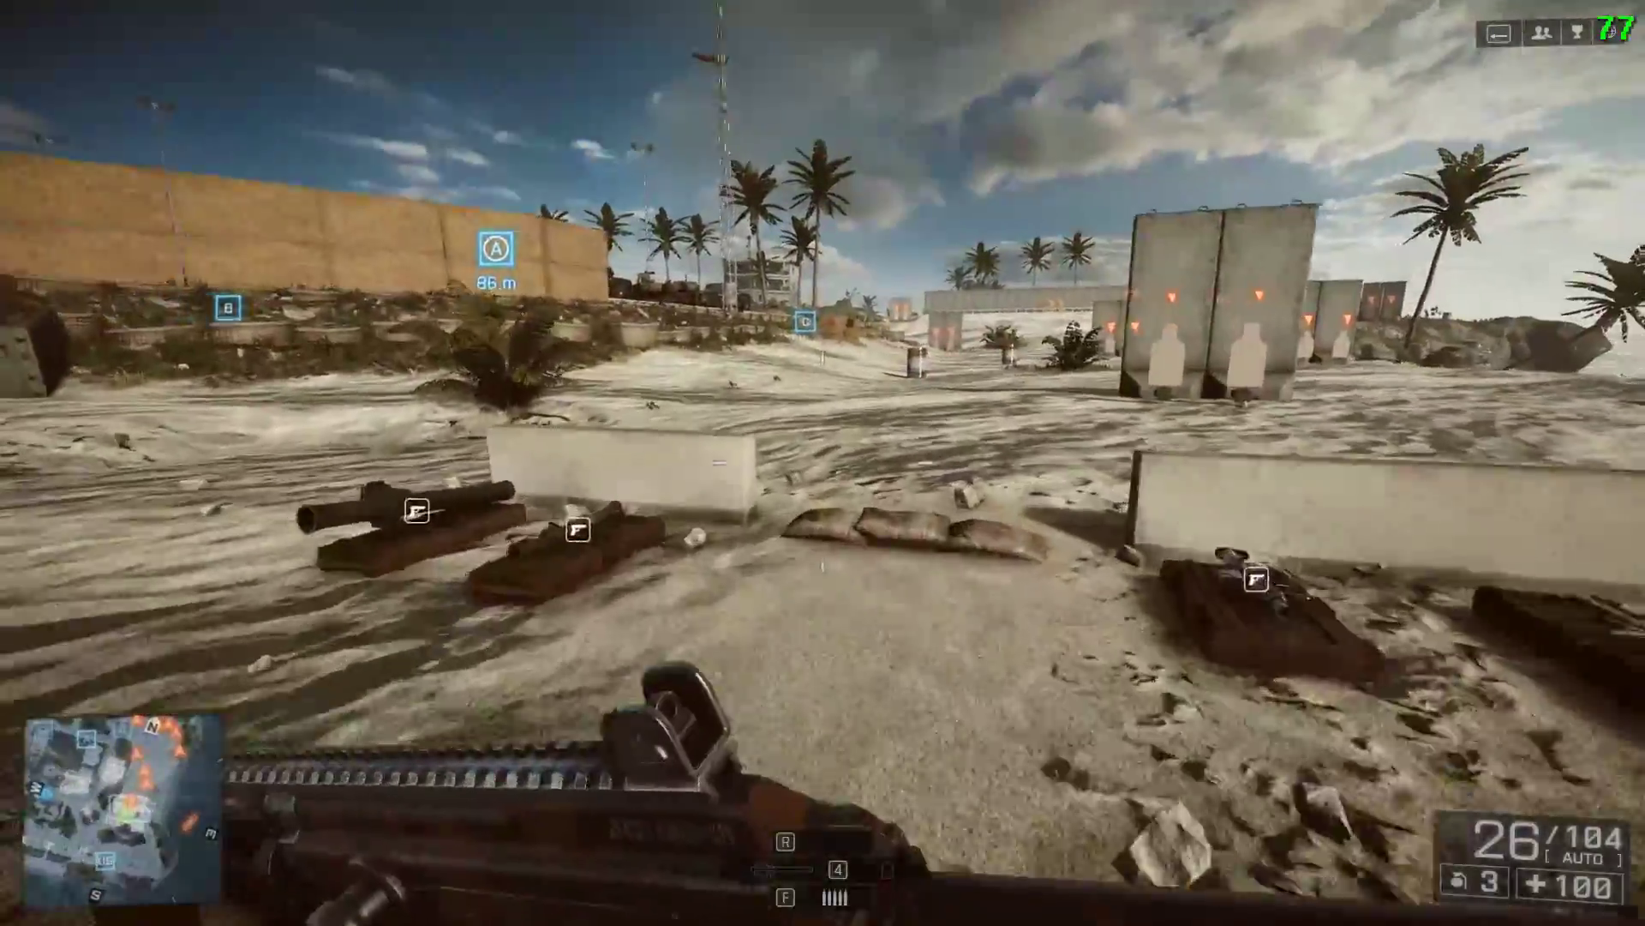
key(shift+w)
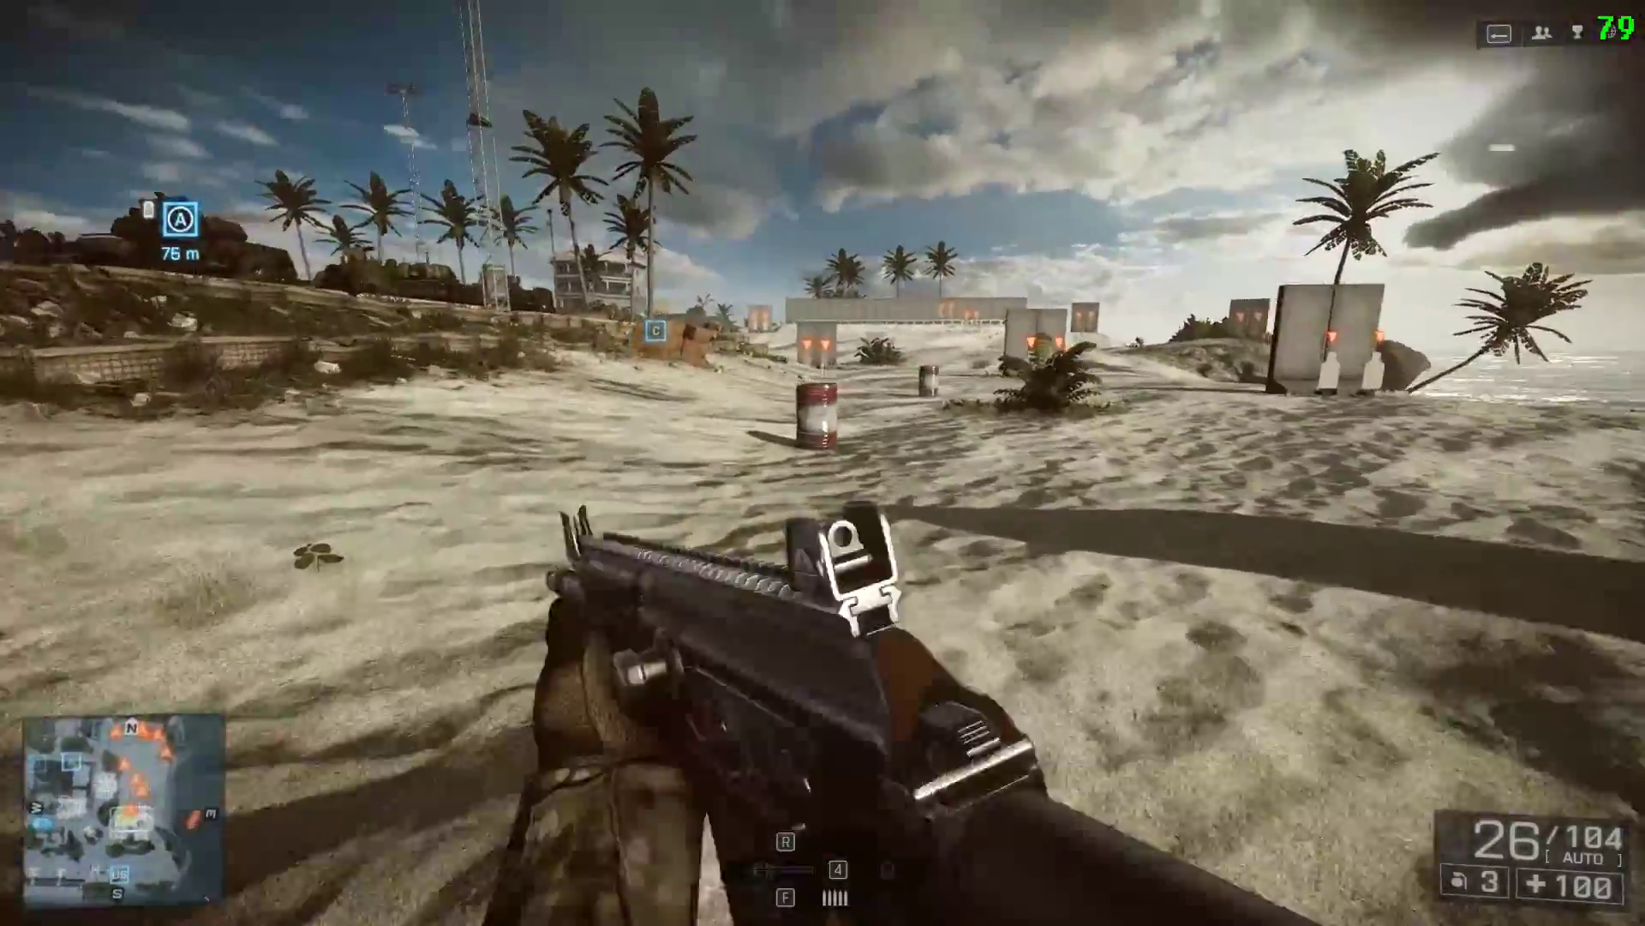
key(shift+w)
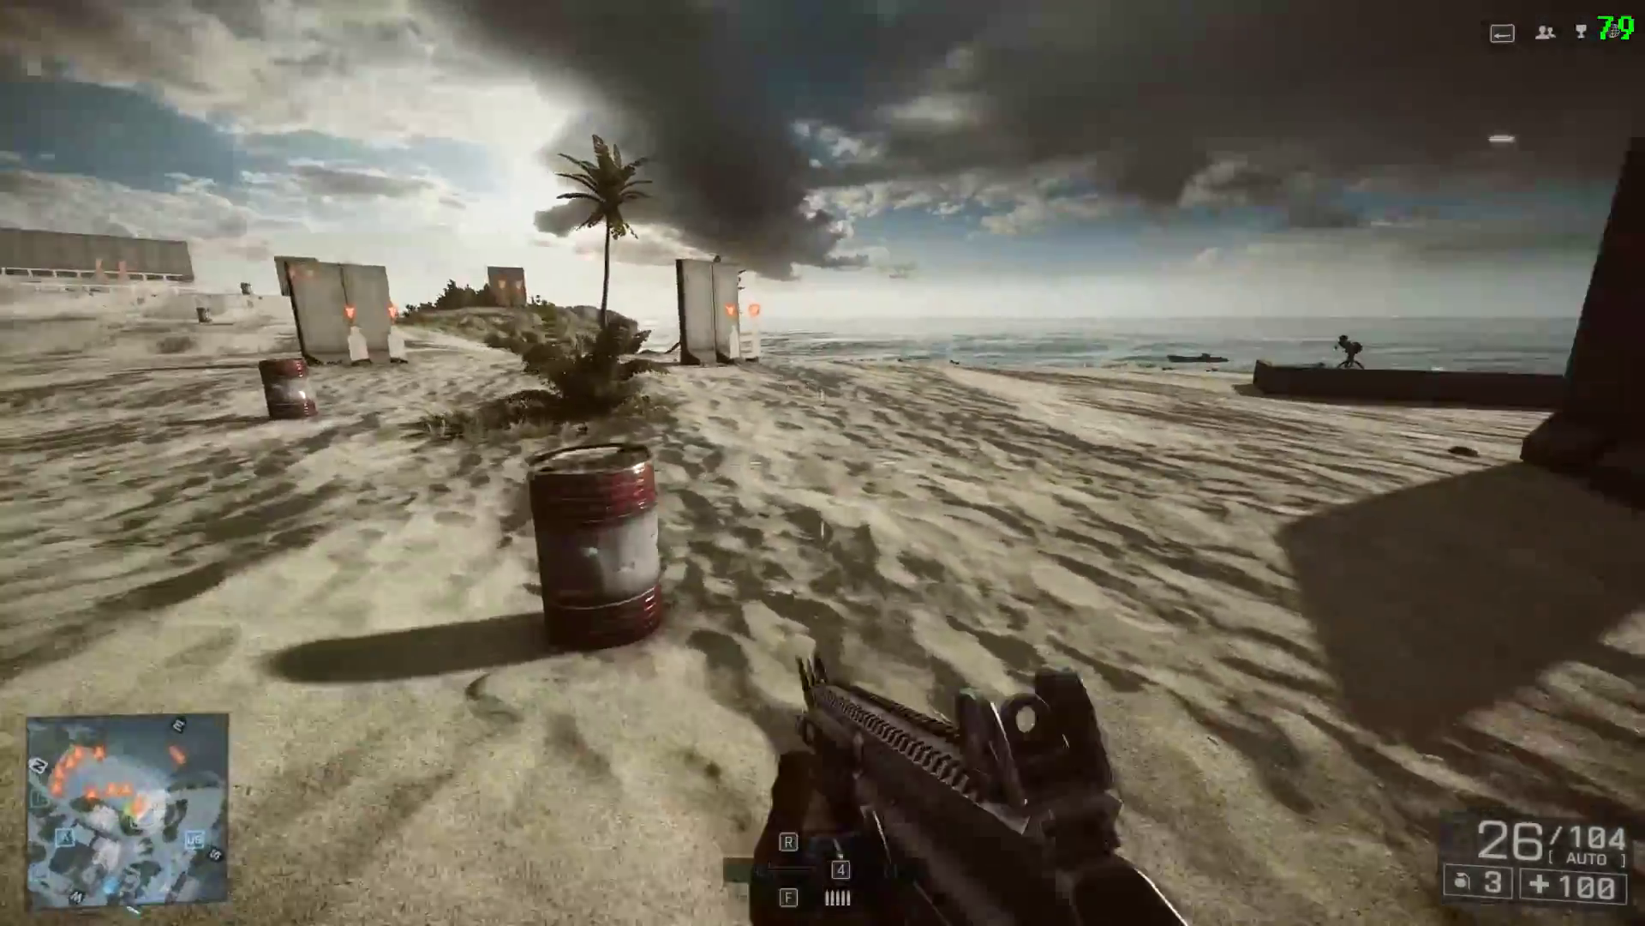
key(s)
key(d)
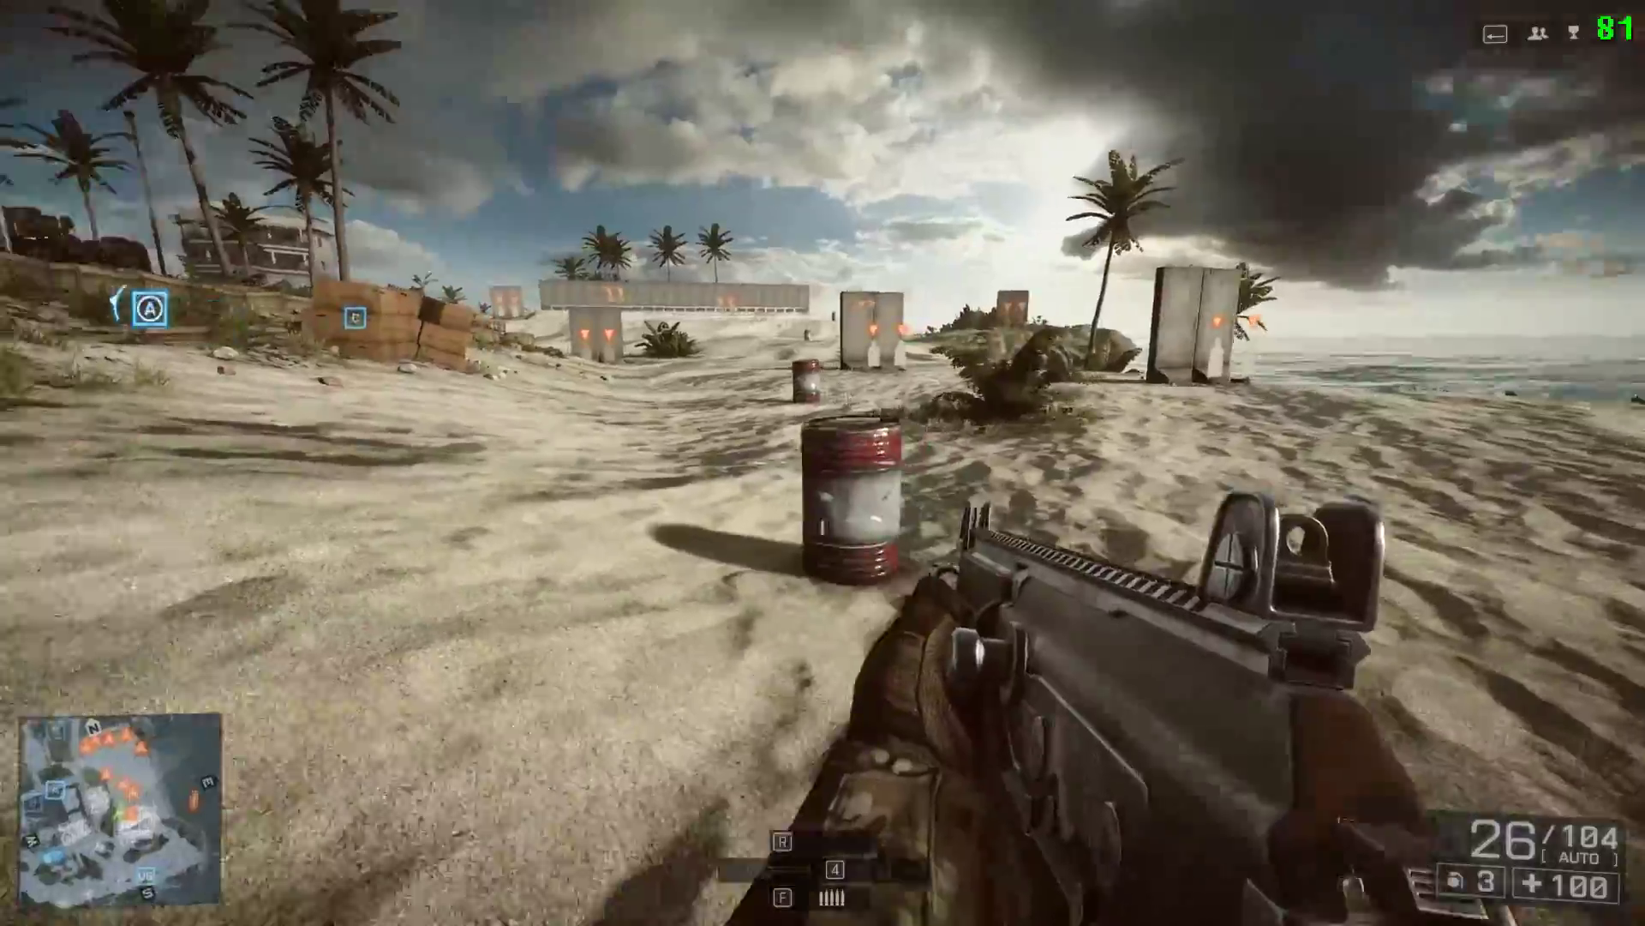
key(s)
click(823, 463)
click(823, 463)
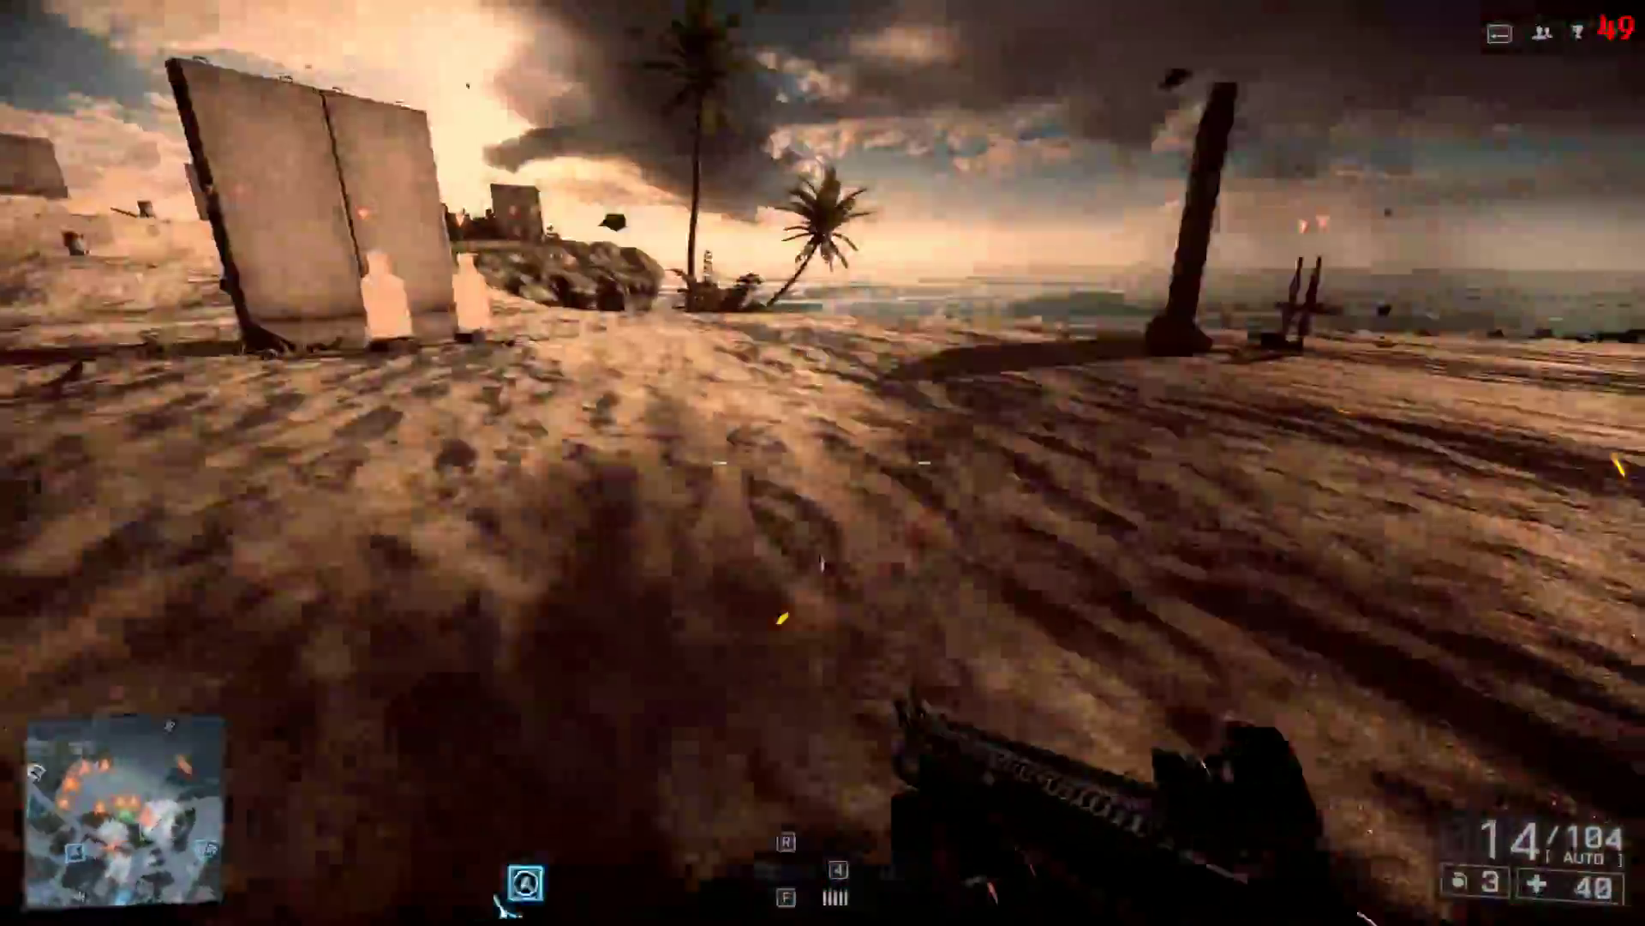
Sprint away from the fire along the beach toward objective A
key(shift+w)
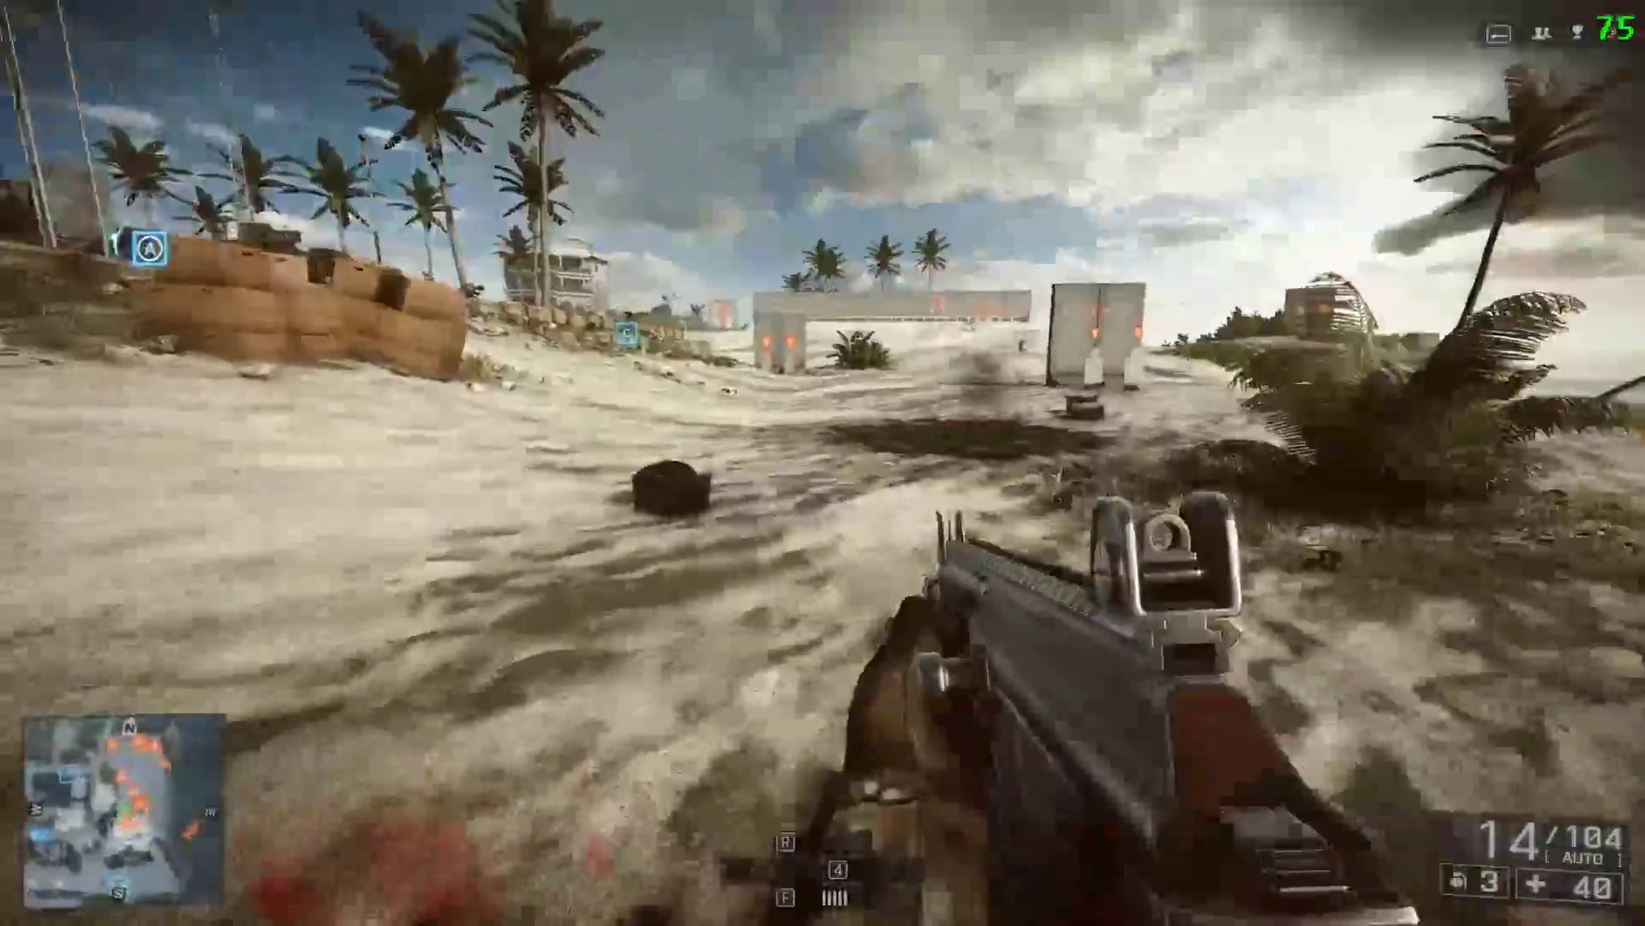
key(w)
key(shift+w)
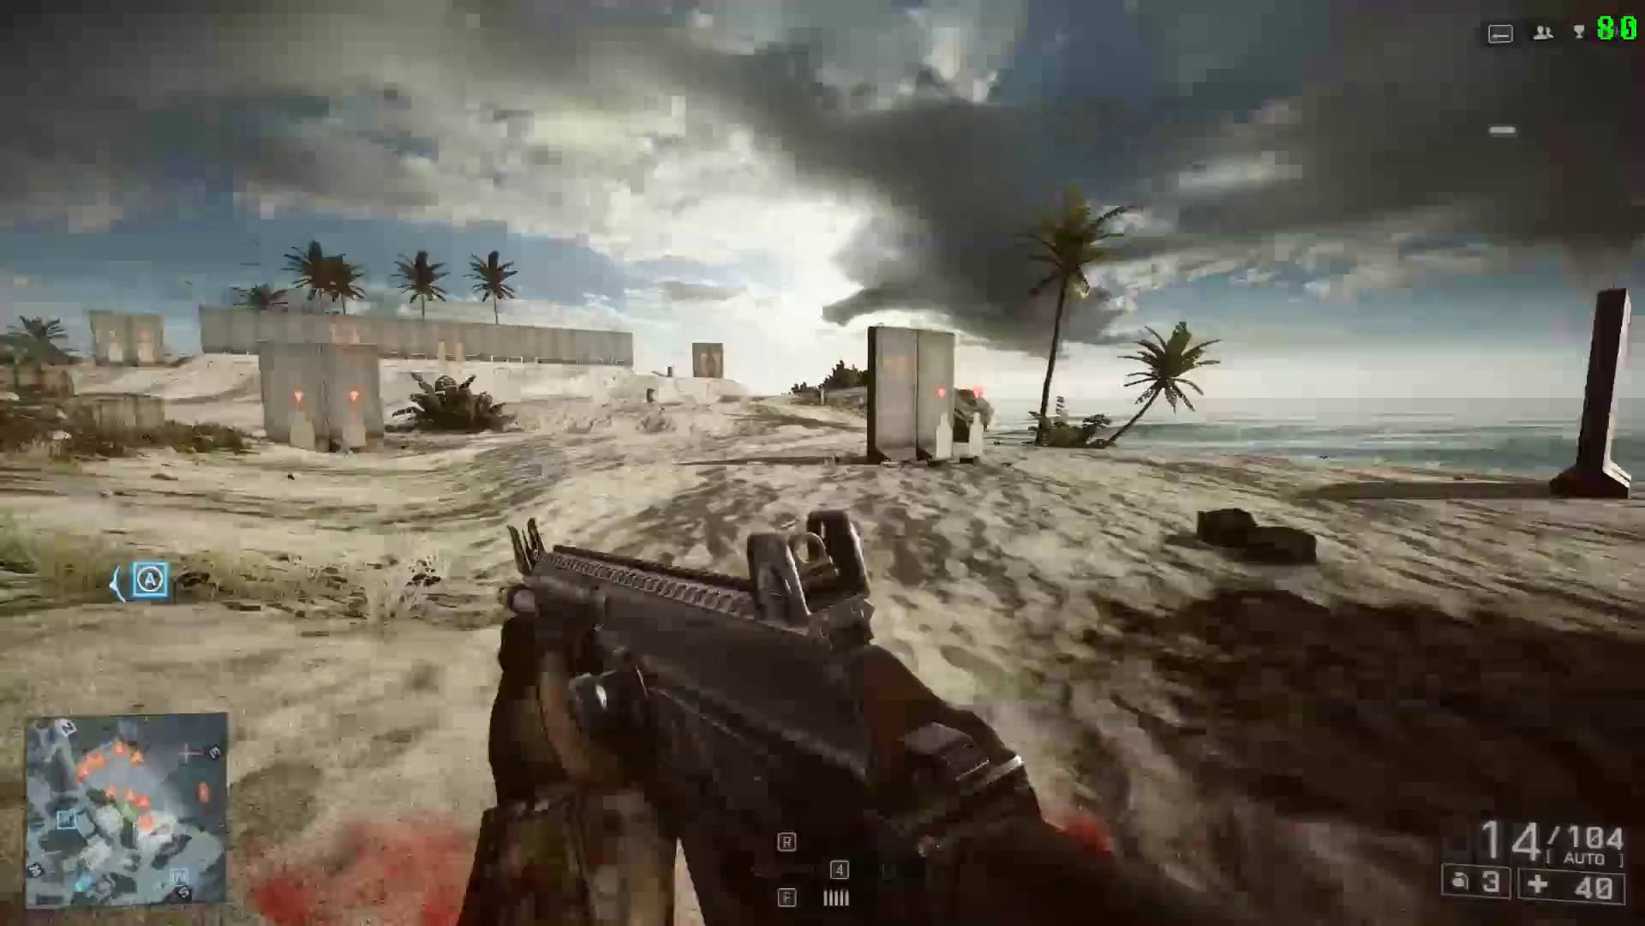
key(shift+w)
key(shift+w)
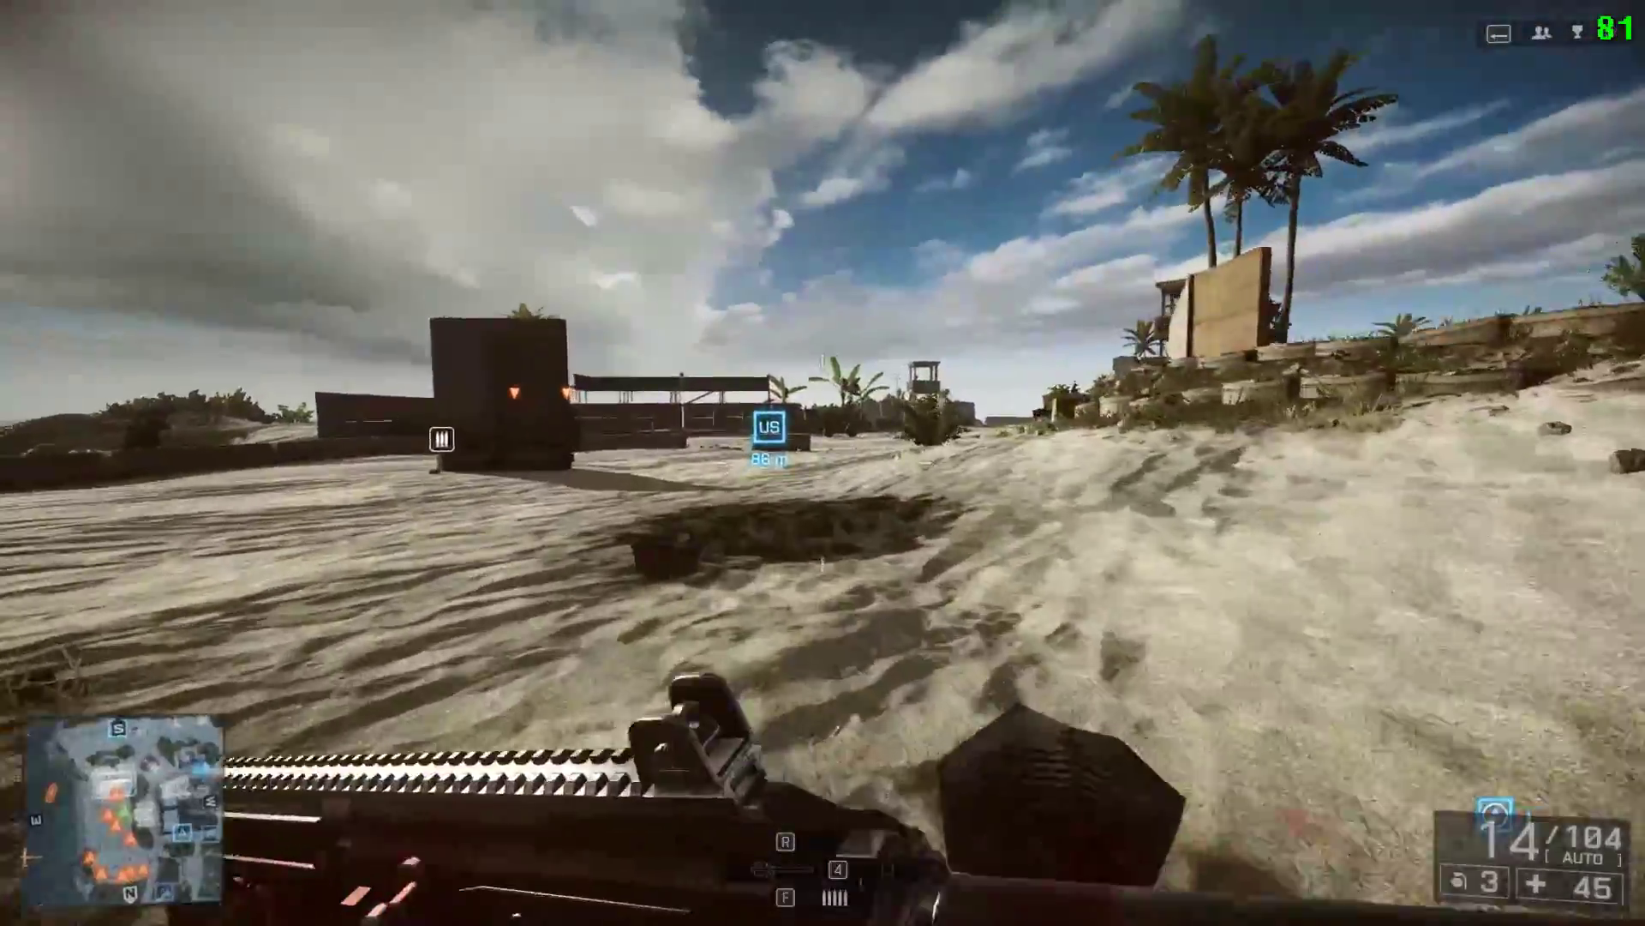
key(d)
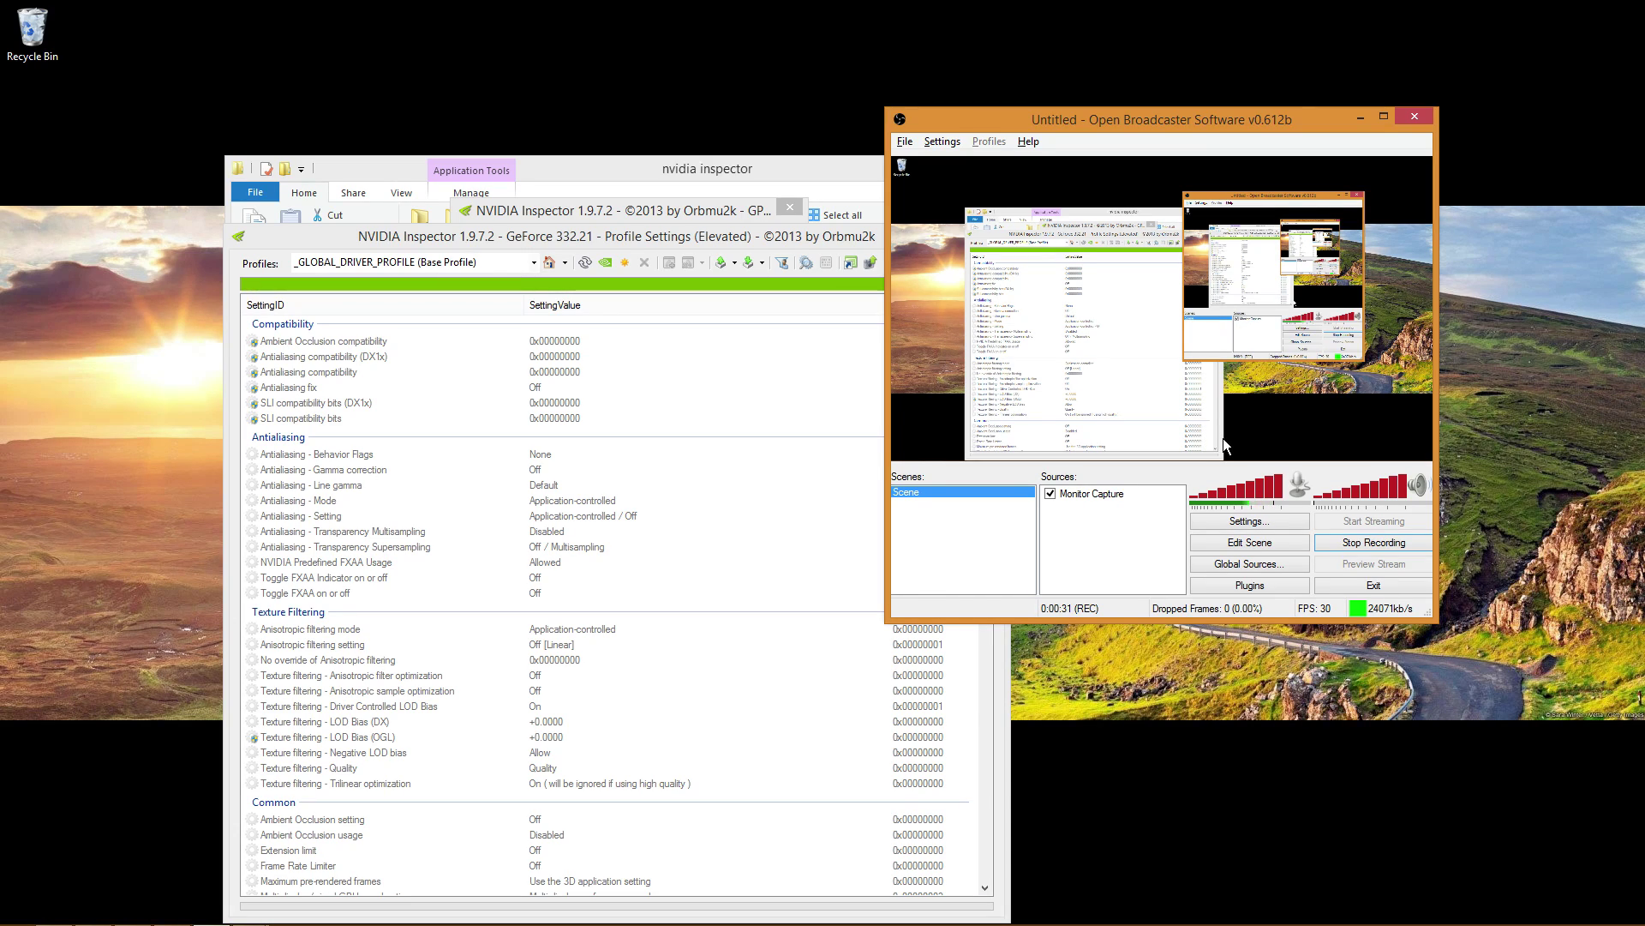
Import the BF4 sli gsync.nip profile file into NVIDIA Inspector
click(794, 238)
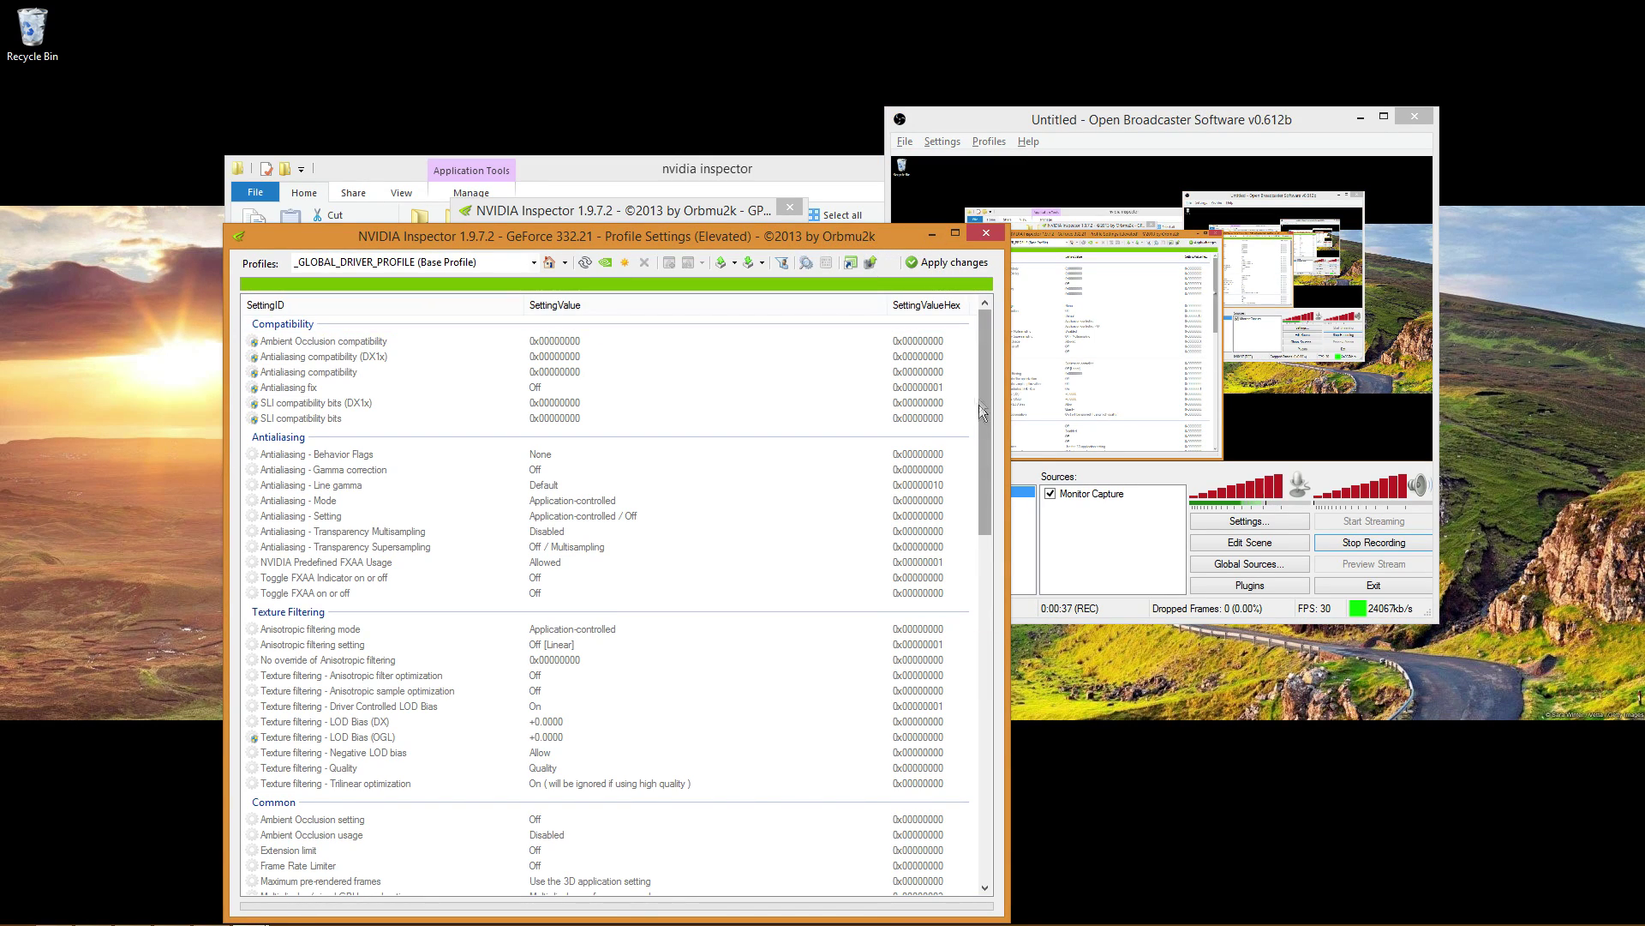
click(749, 269)
click(773, 278)
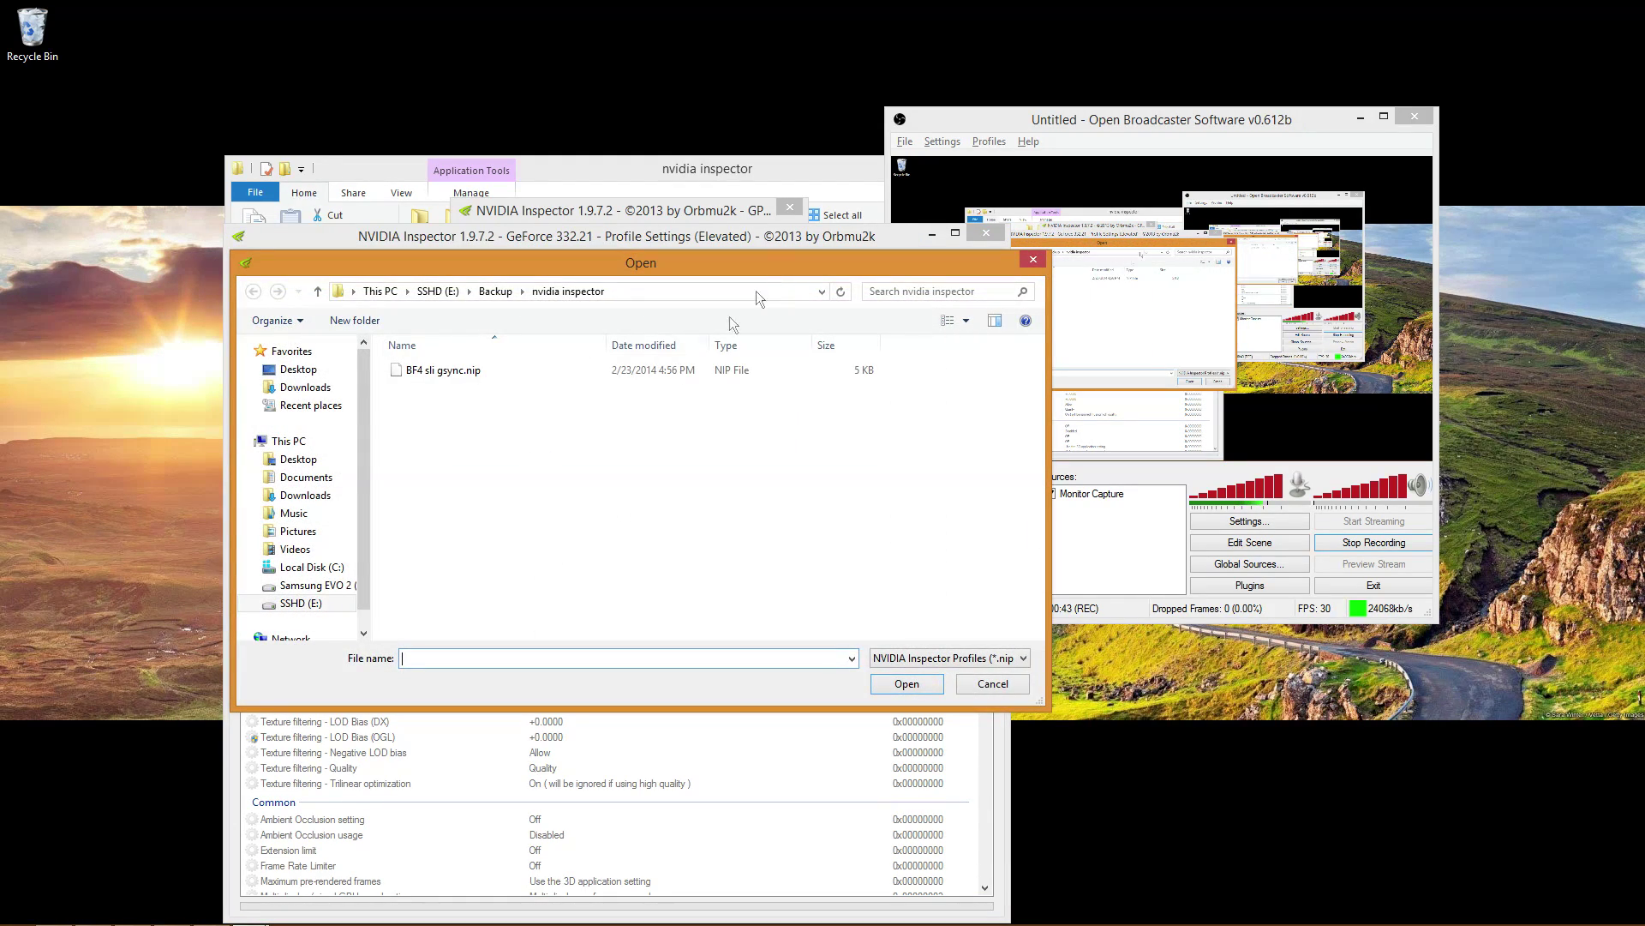
double_click(470, 374)
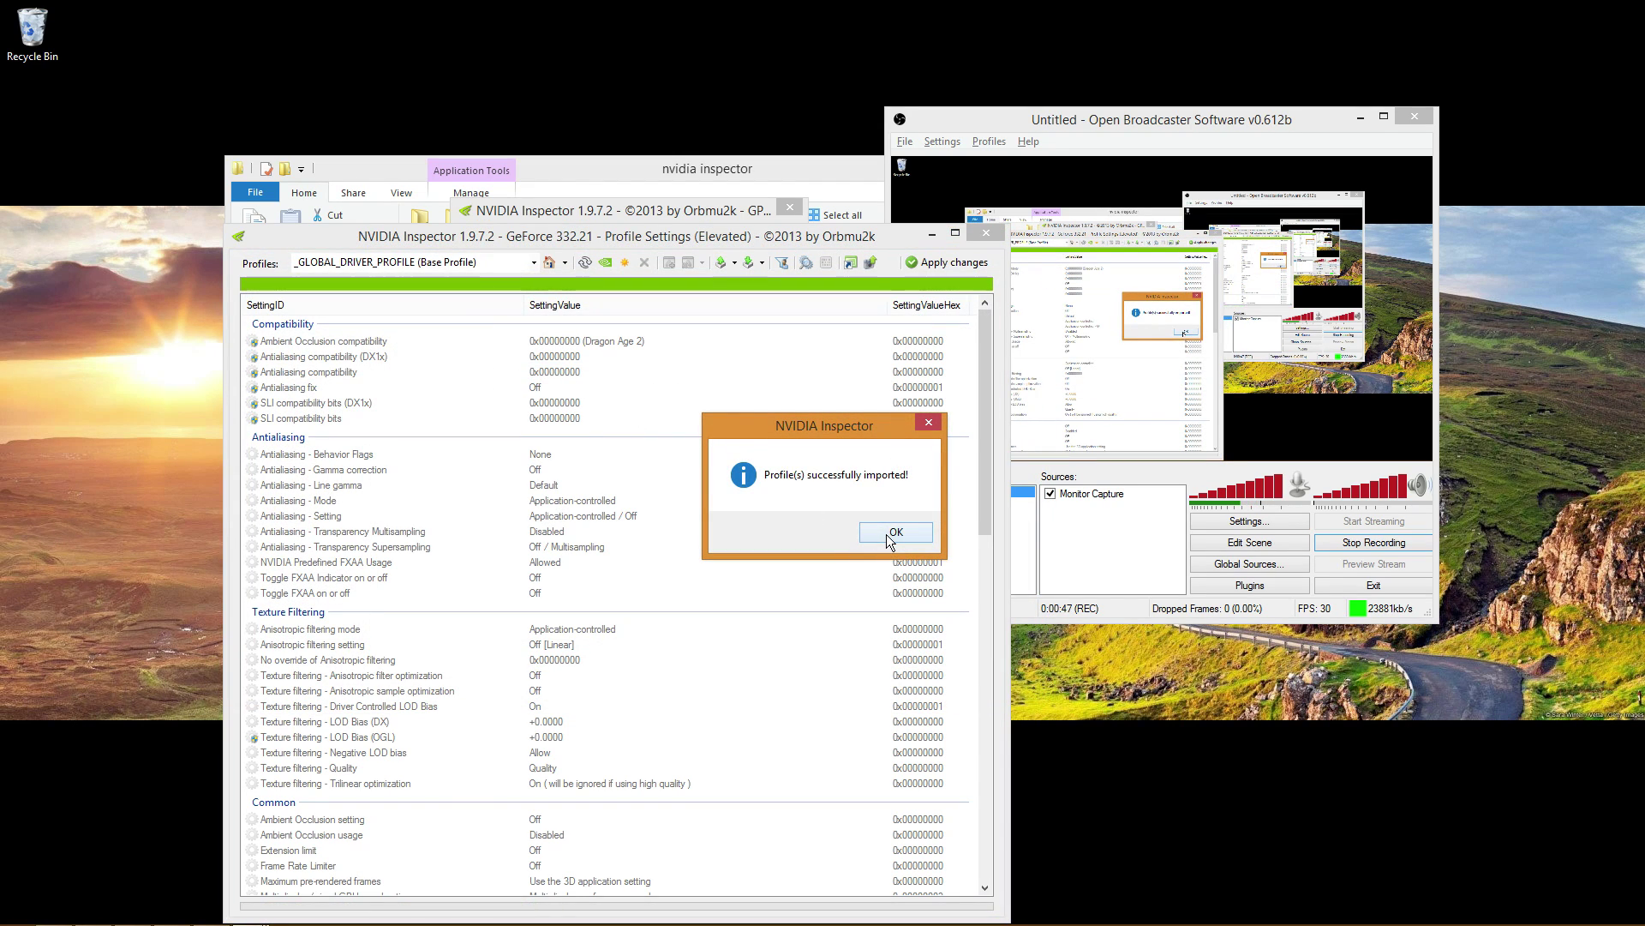
click(888, 538)
Load the Battlefield 4 profile, apply its settings, and minimize the profile window
click(497, 261)
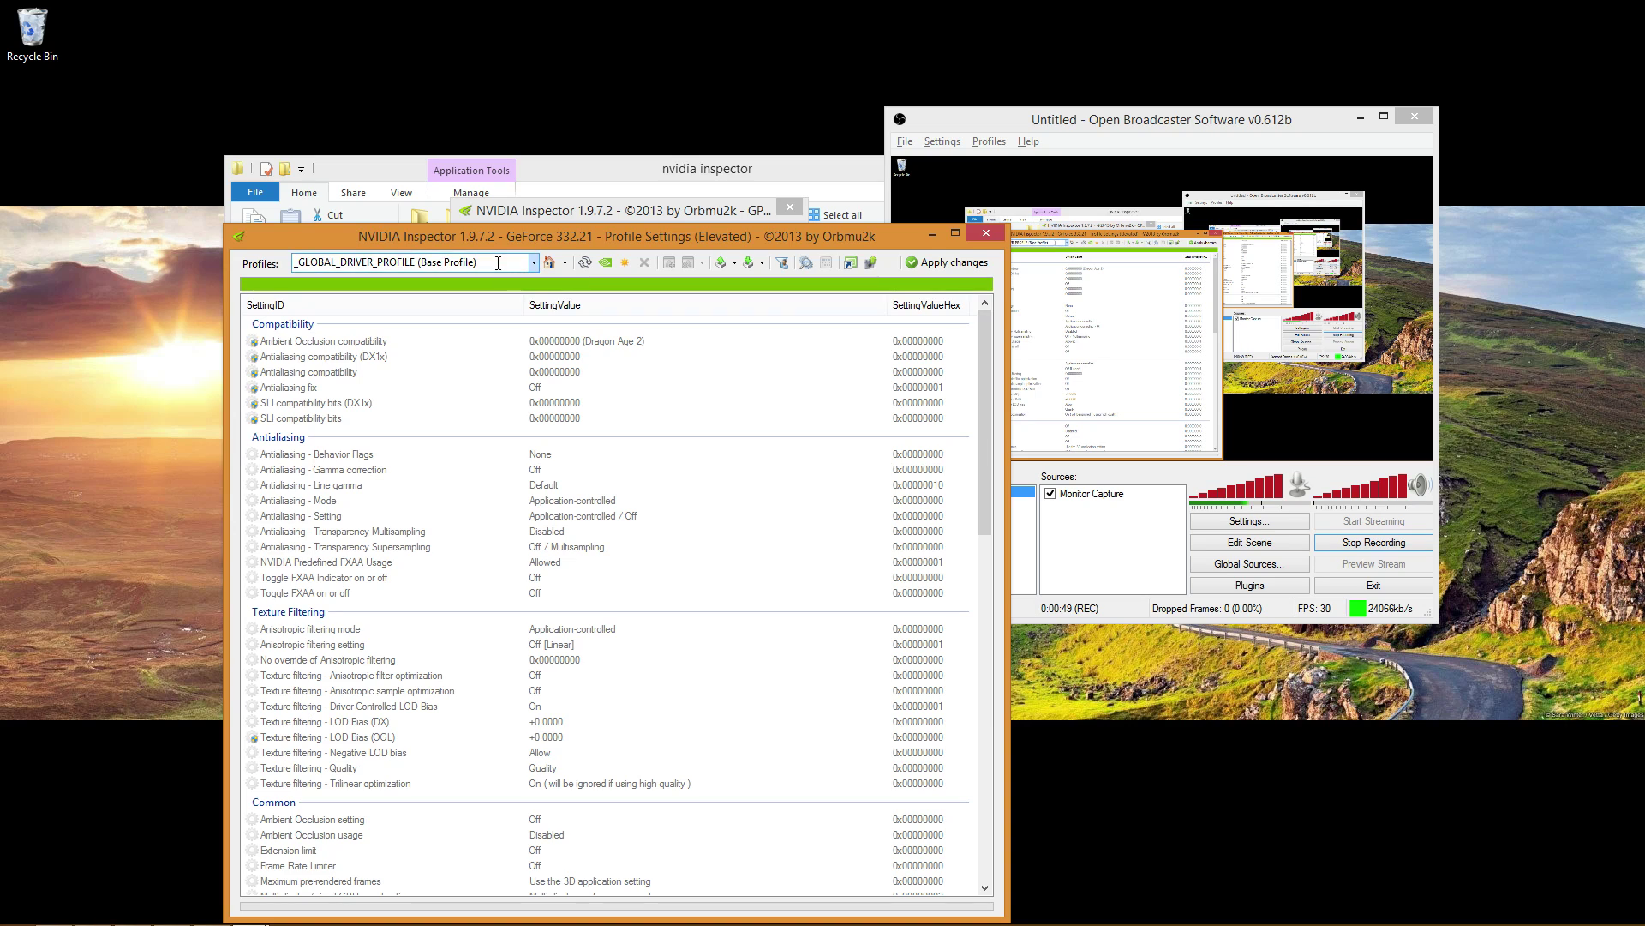
text(battlefield)
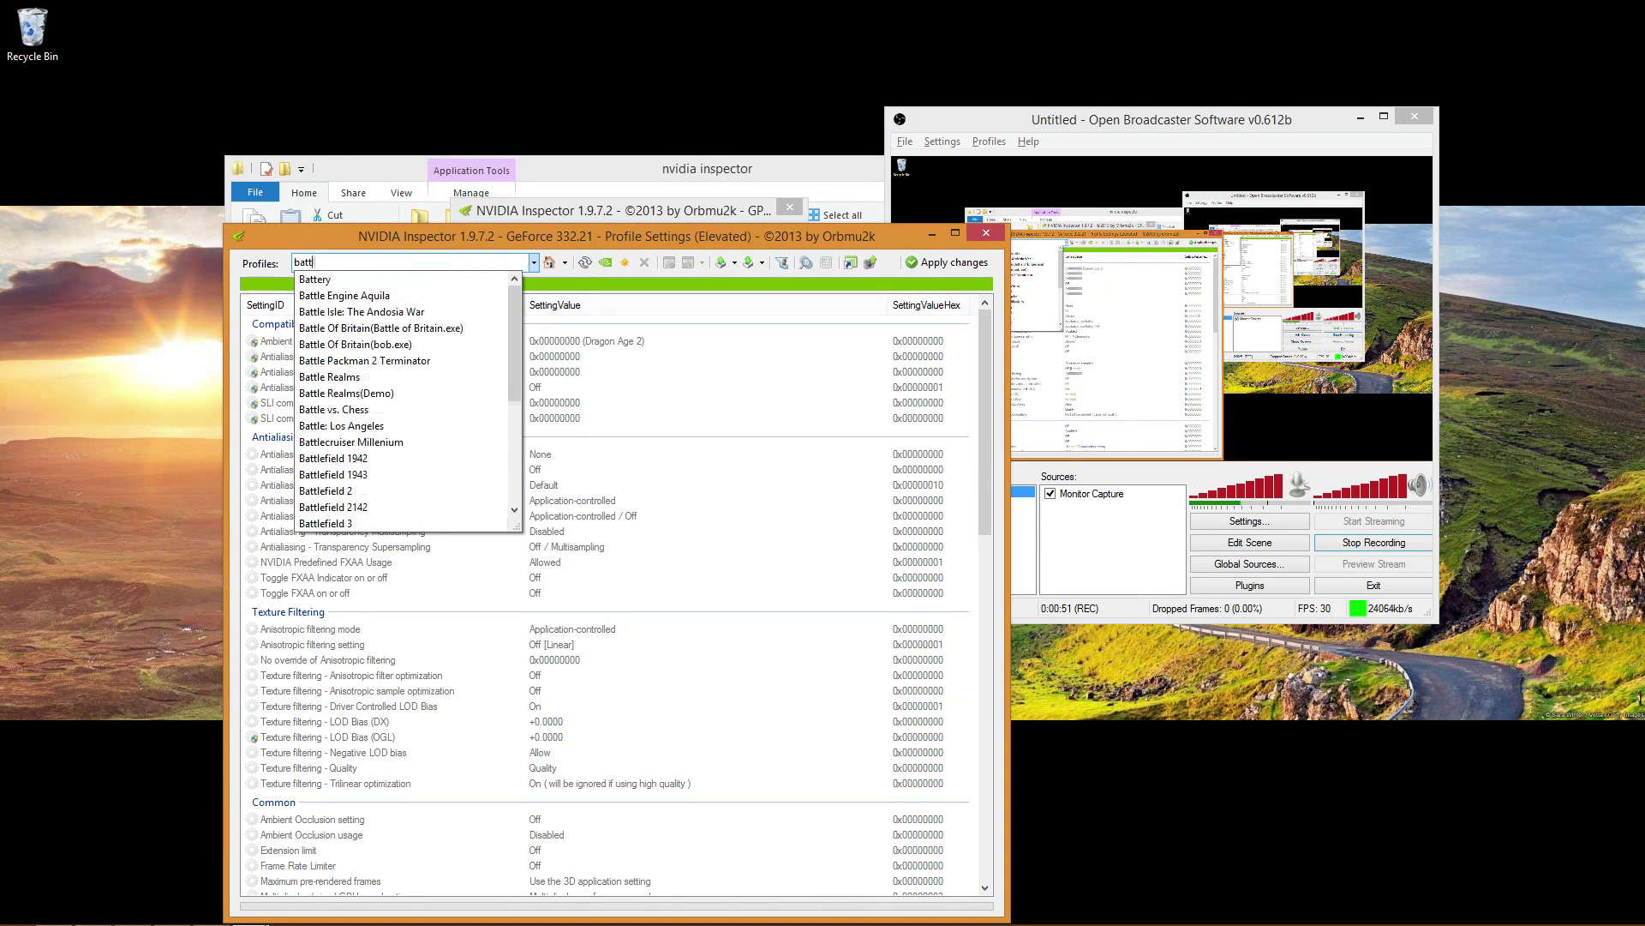
key(Down)
key(Down)
key(Down)
key(Down)
key(Down)
key(Down)
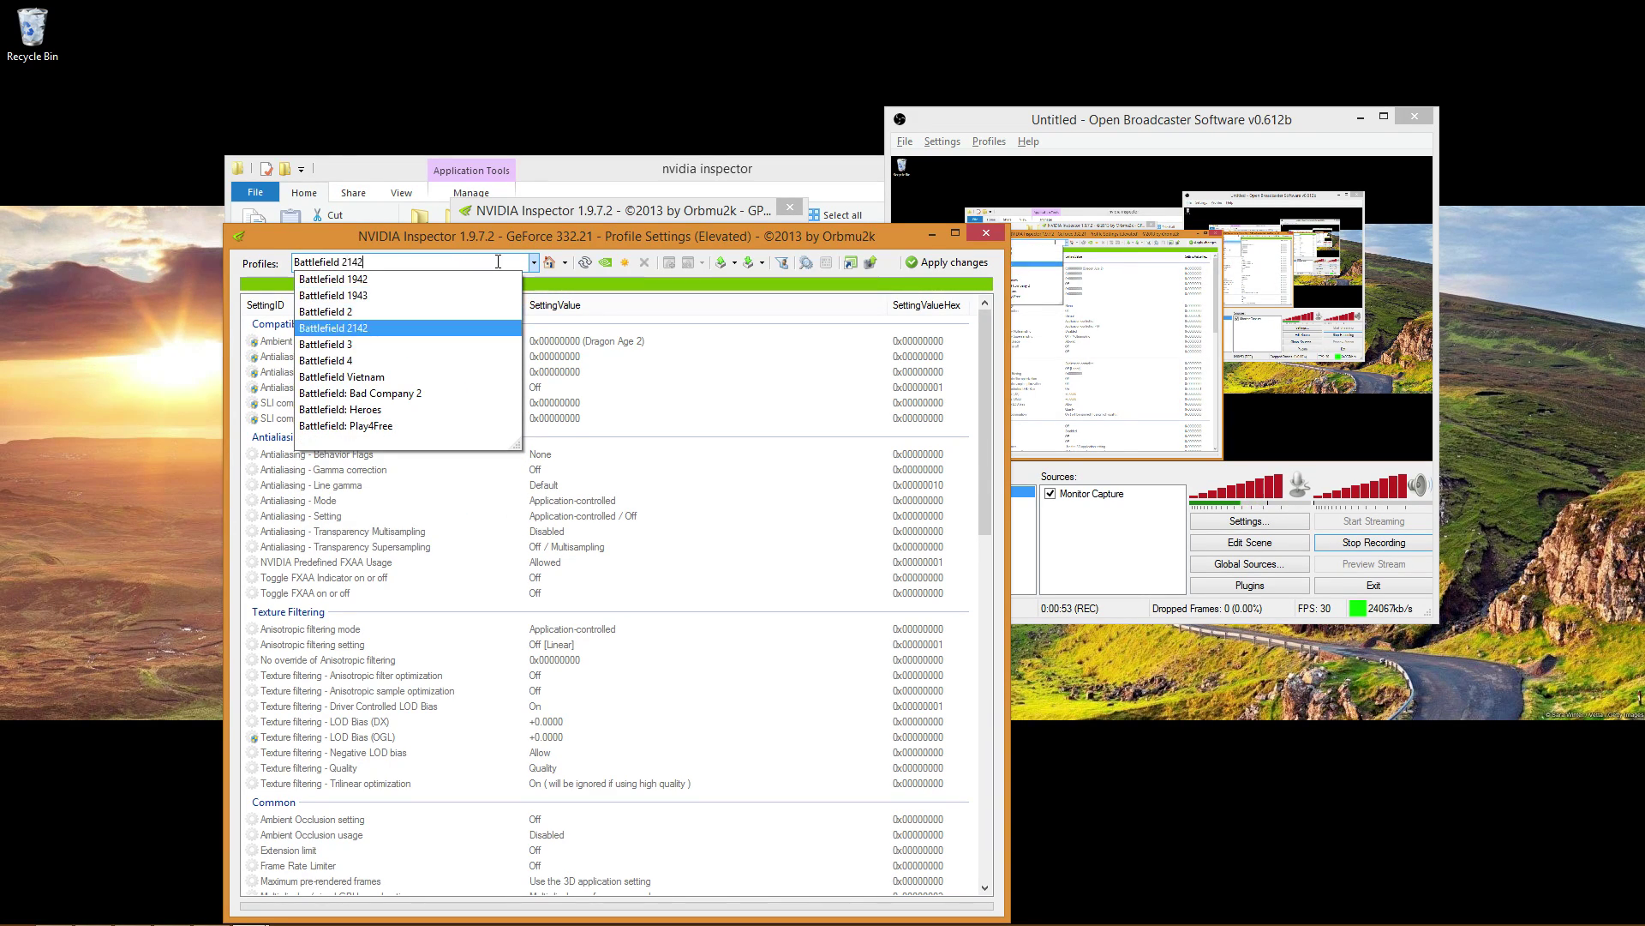
key(Return)
drag(985, 485, 1041, 816)
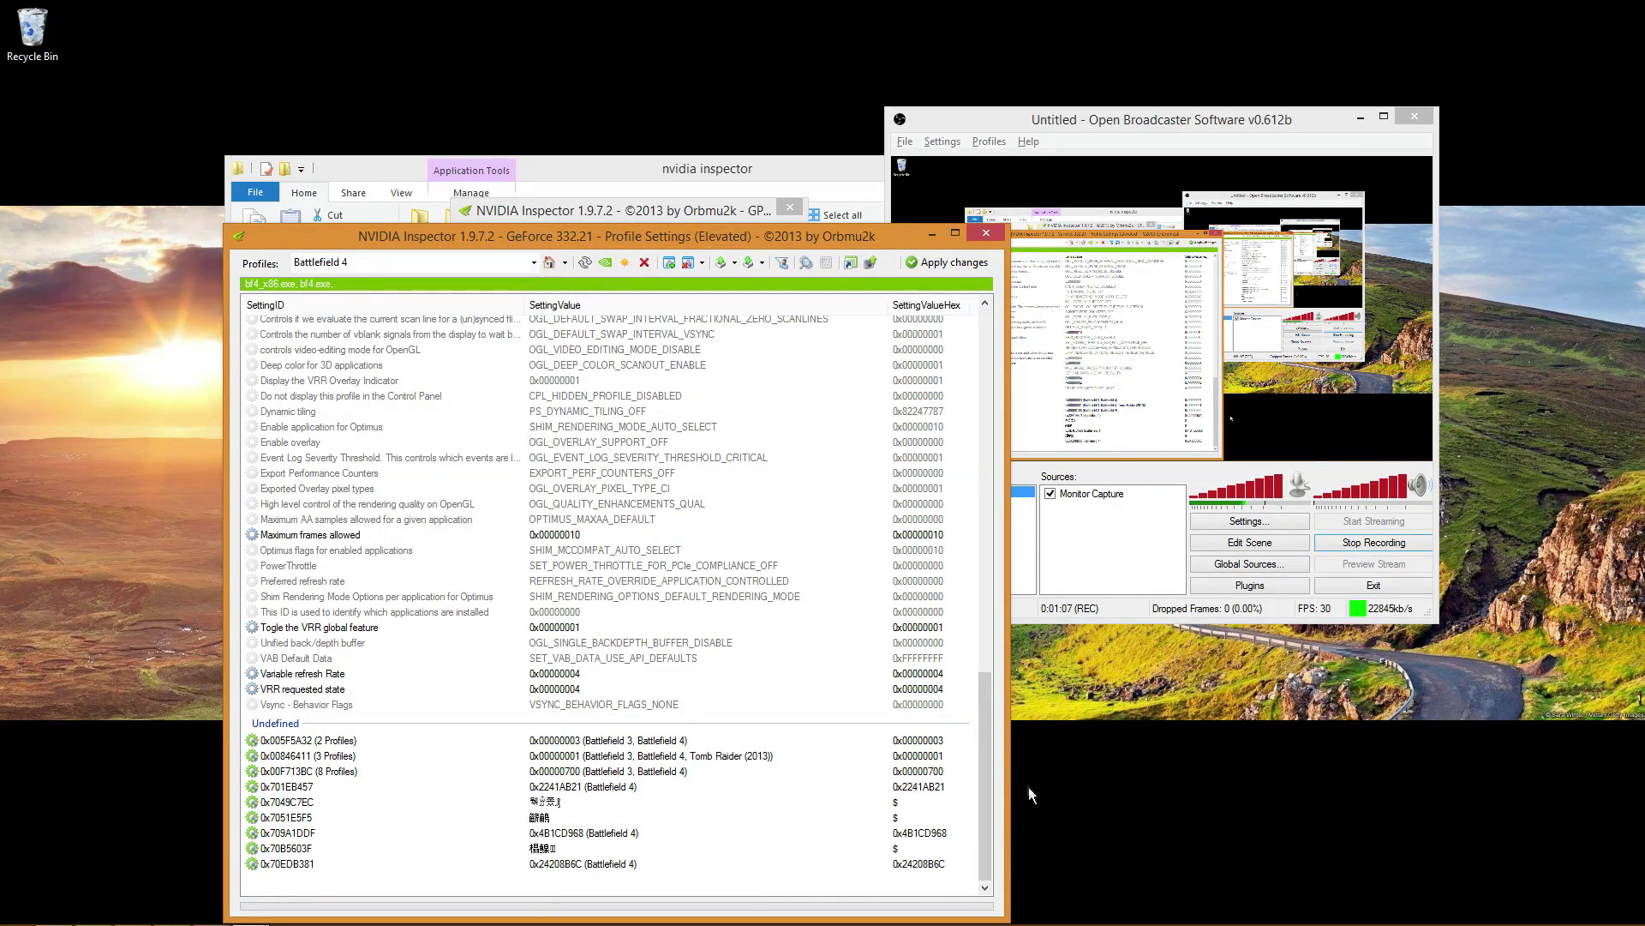
drag(989, 781, 1042, 398)
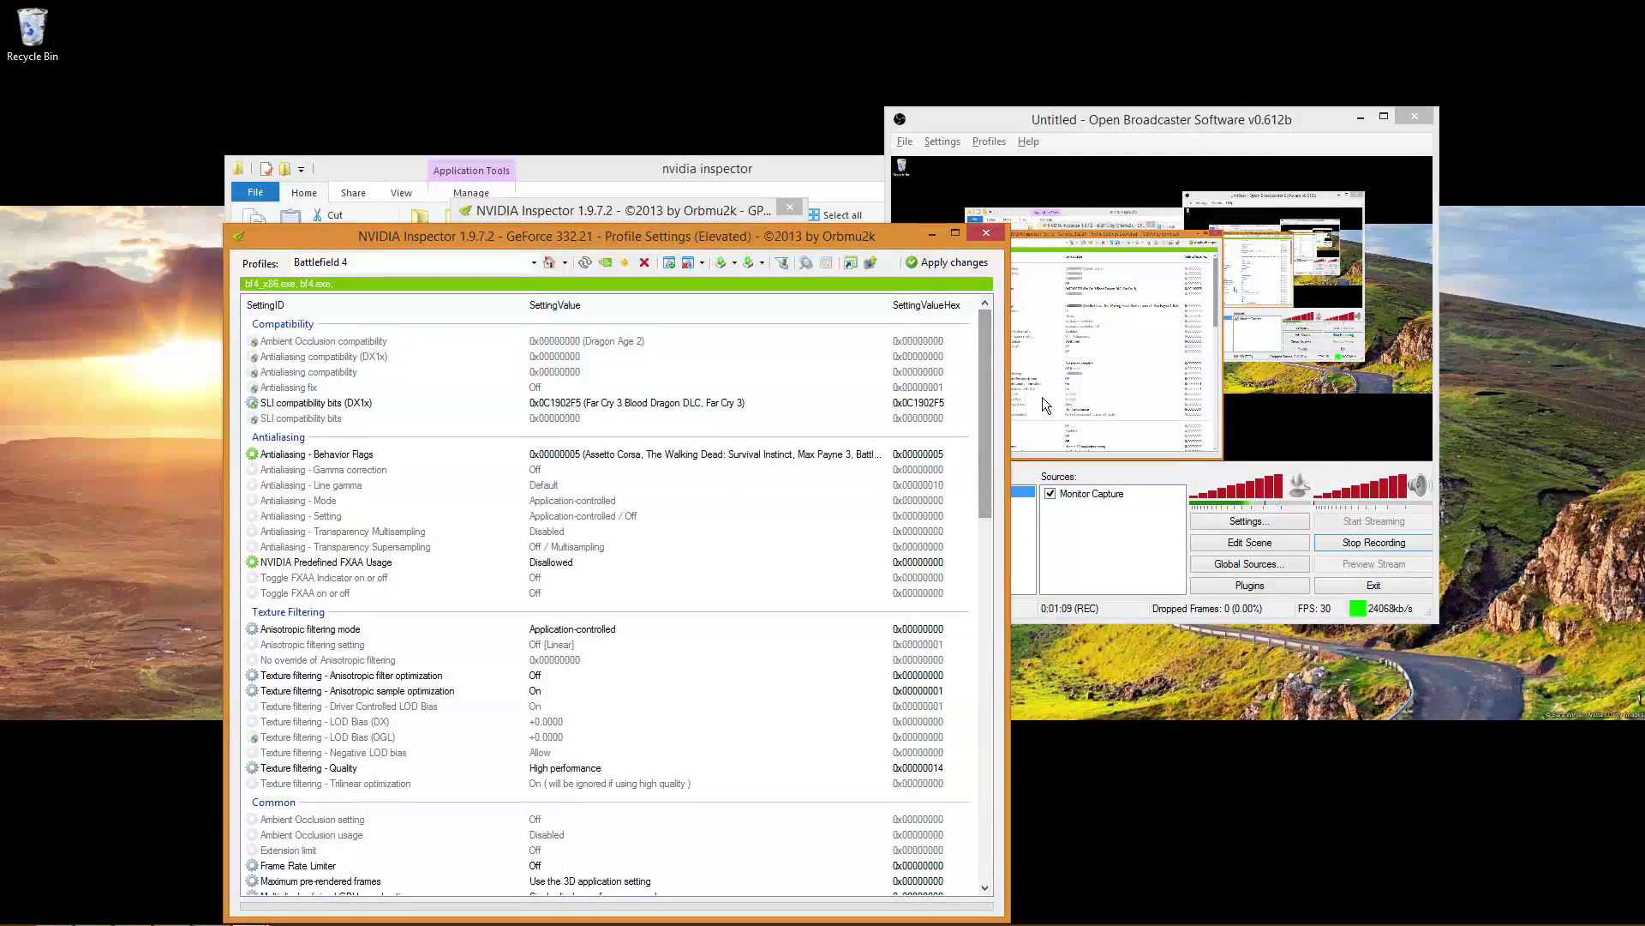
click(935, 263)
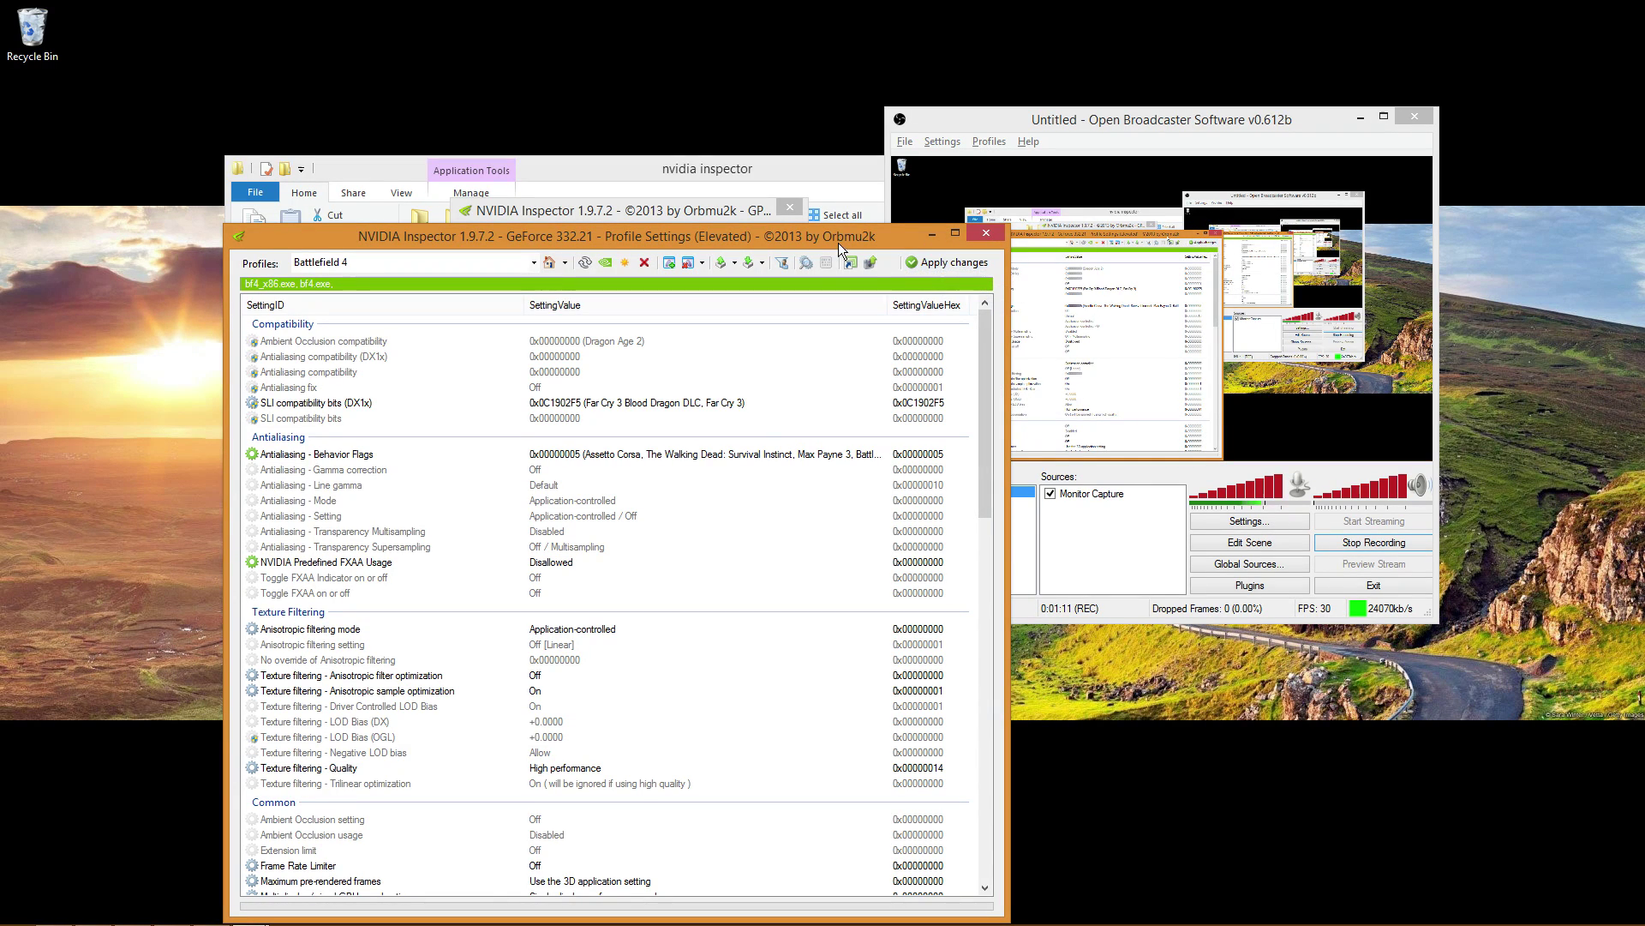
click(932, 234)
Switch to Battlefield 4 and review the Video options before returning to the game menu
key(alt+Tab)
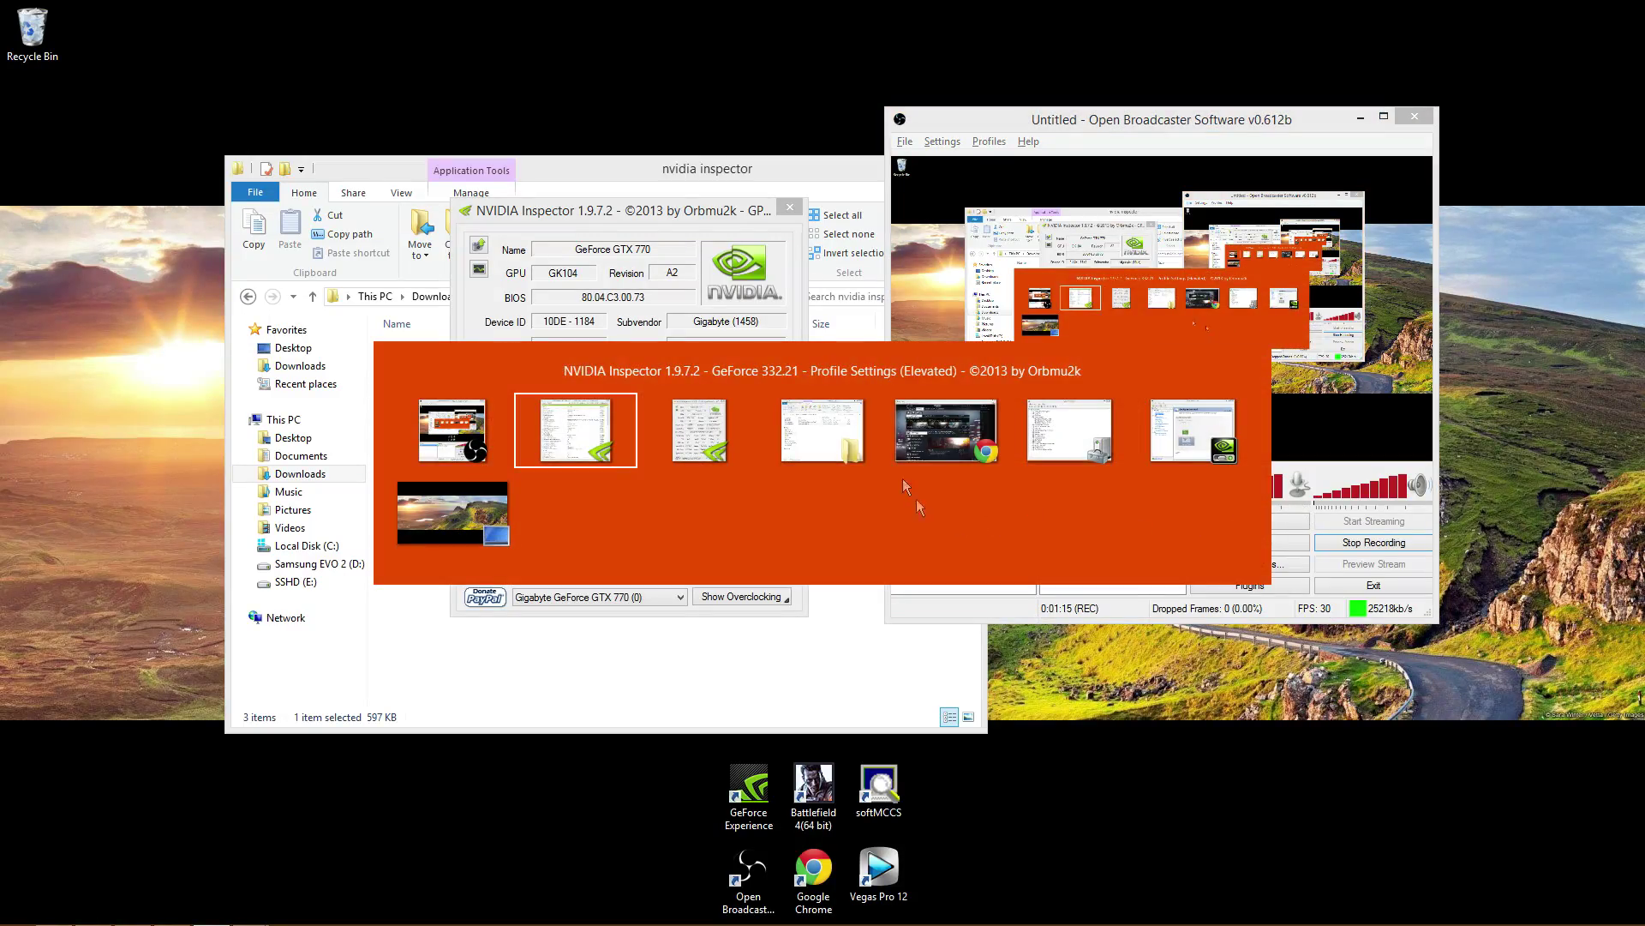
click(924, 451)
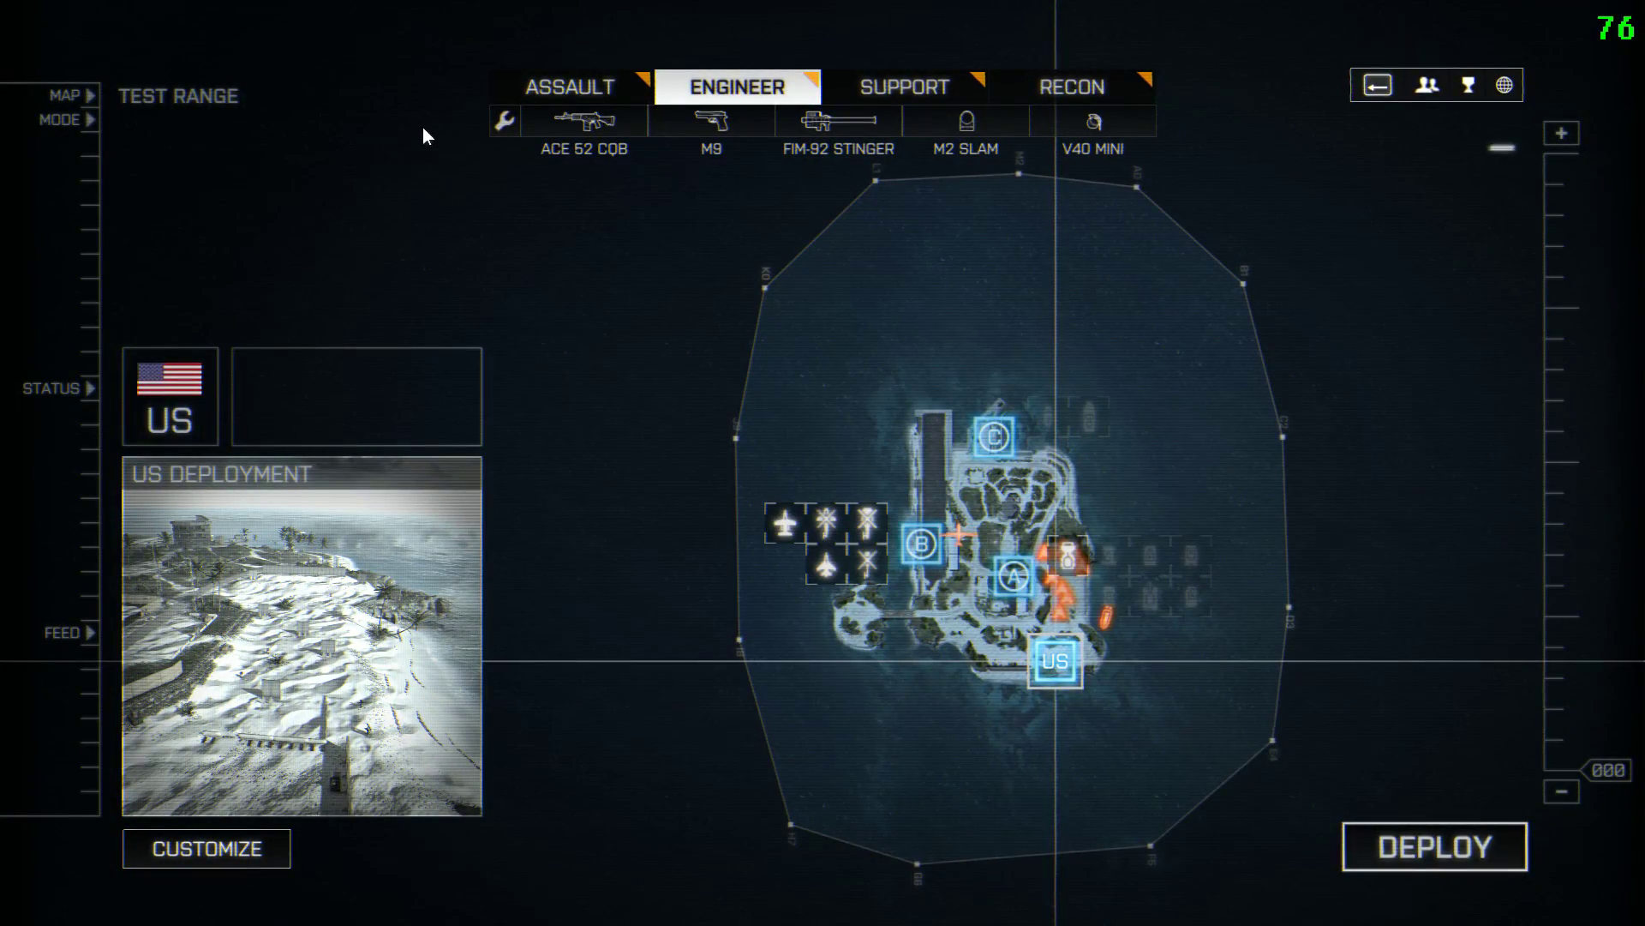
key(Escape)
click(219, 284)
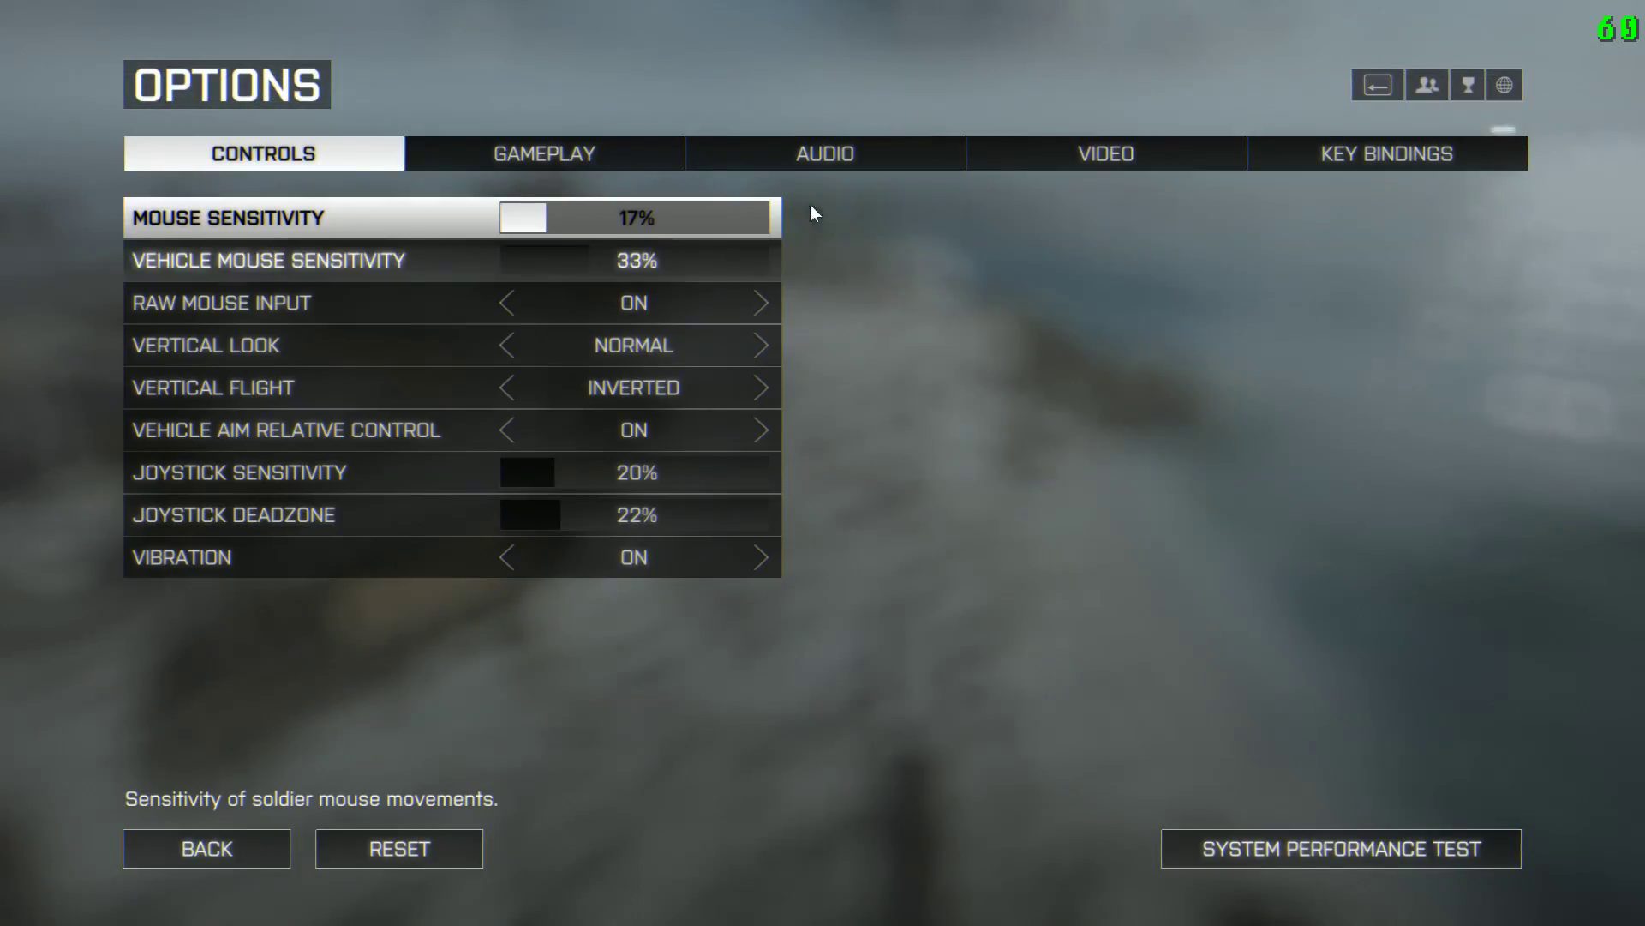
click(1102, 162)
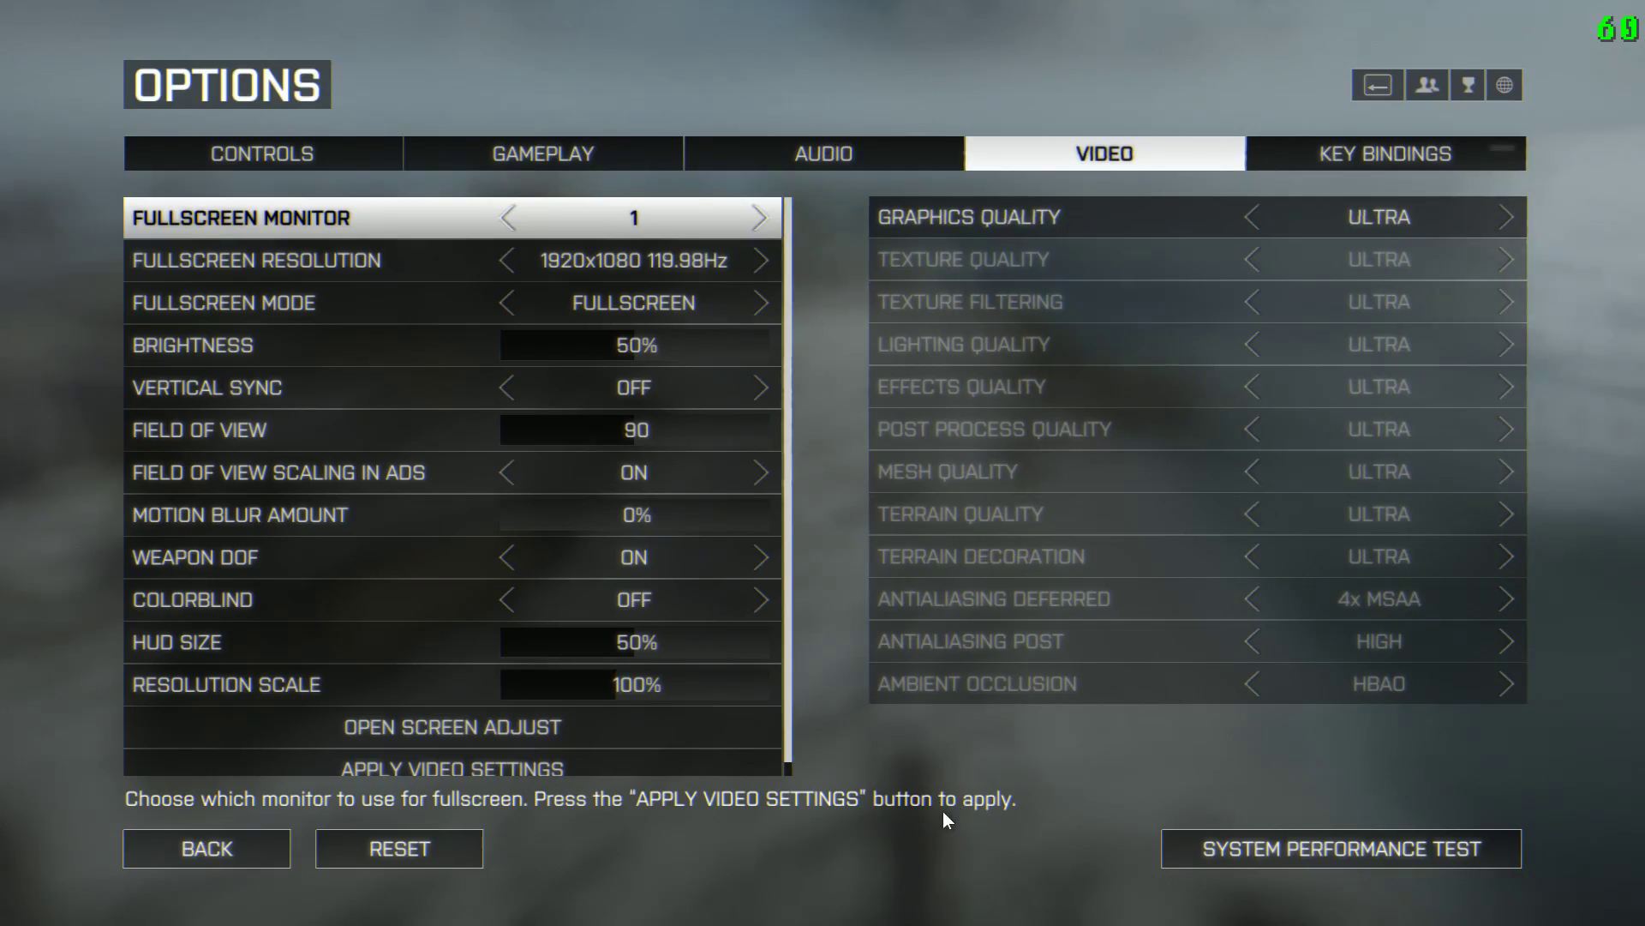
key(Escape)
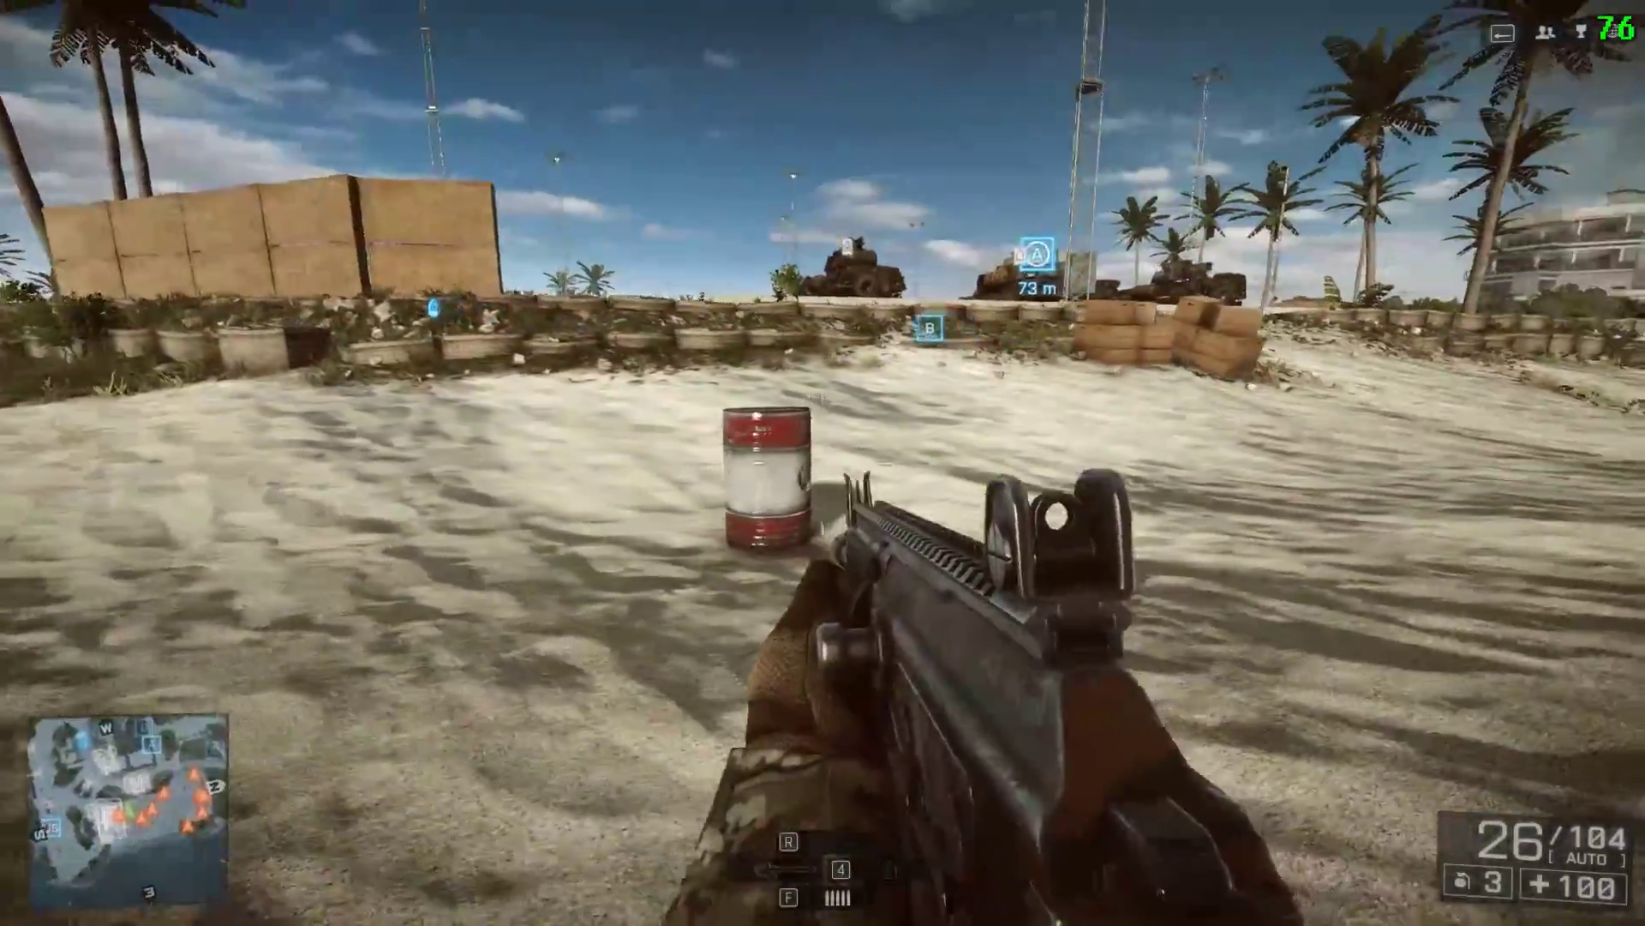
Shoot and blow up two red barrels on the Test Range beach
click(823, 463)
click(822, 463)
click(823, 462)
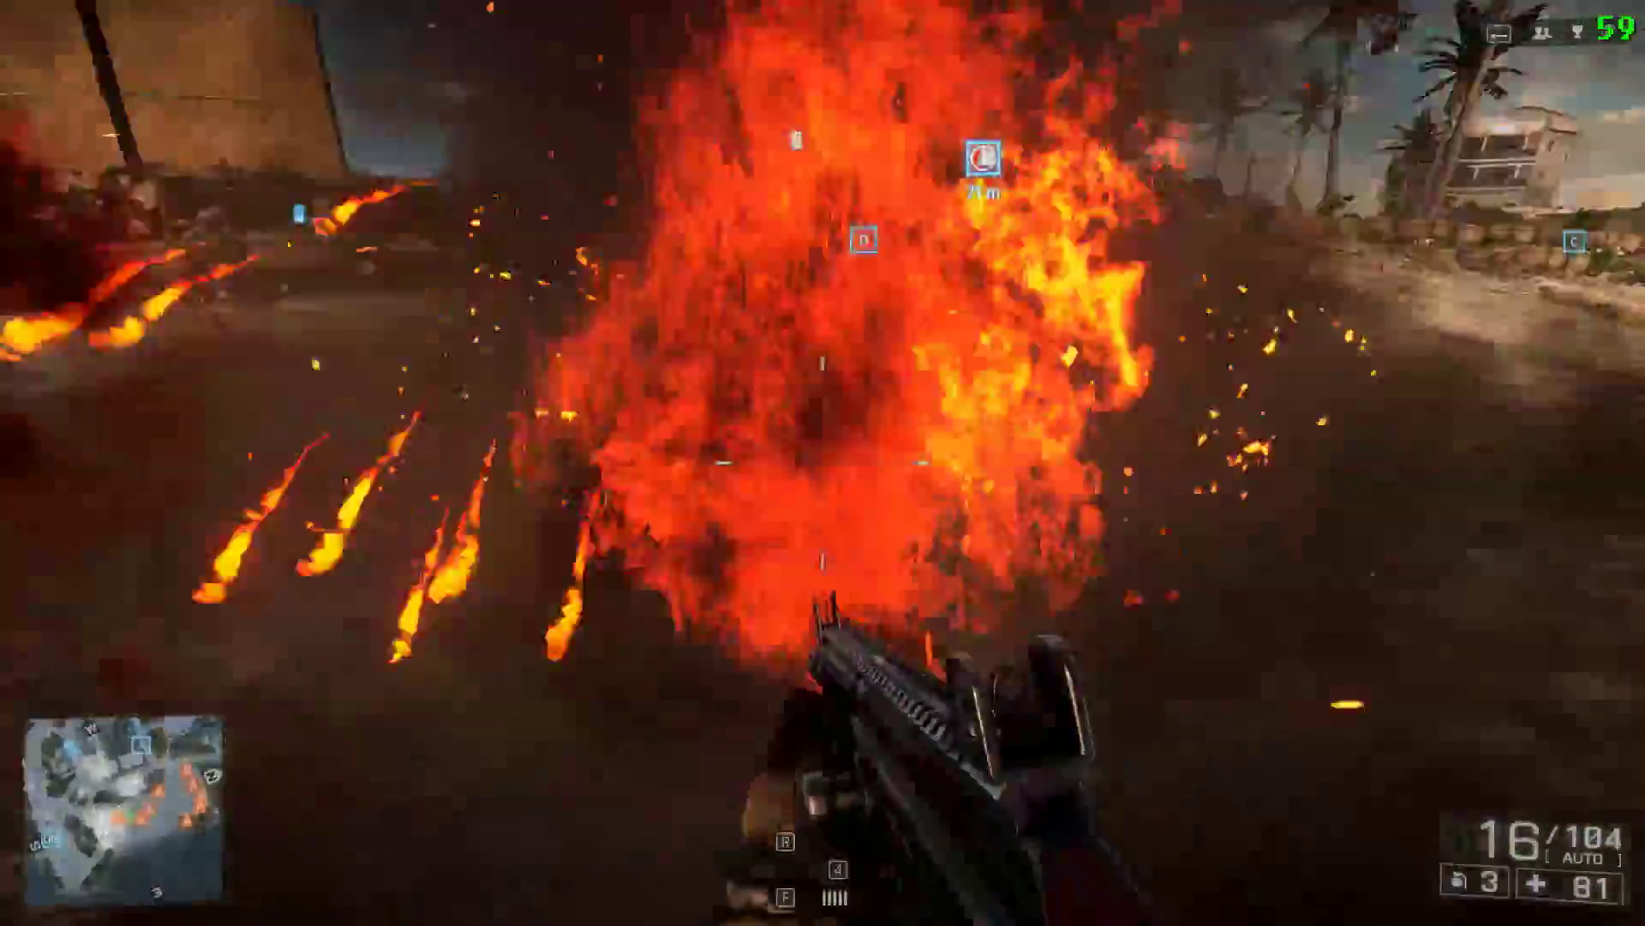
key(shift+w)
key(shift+w)
key(shift+w)
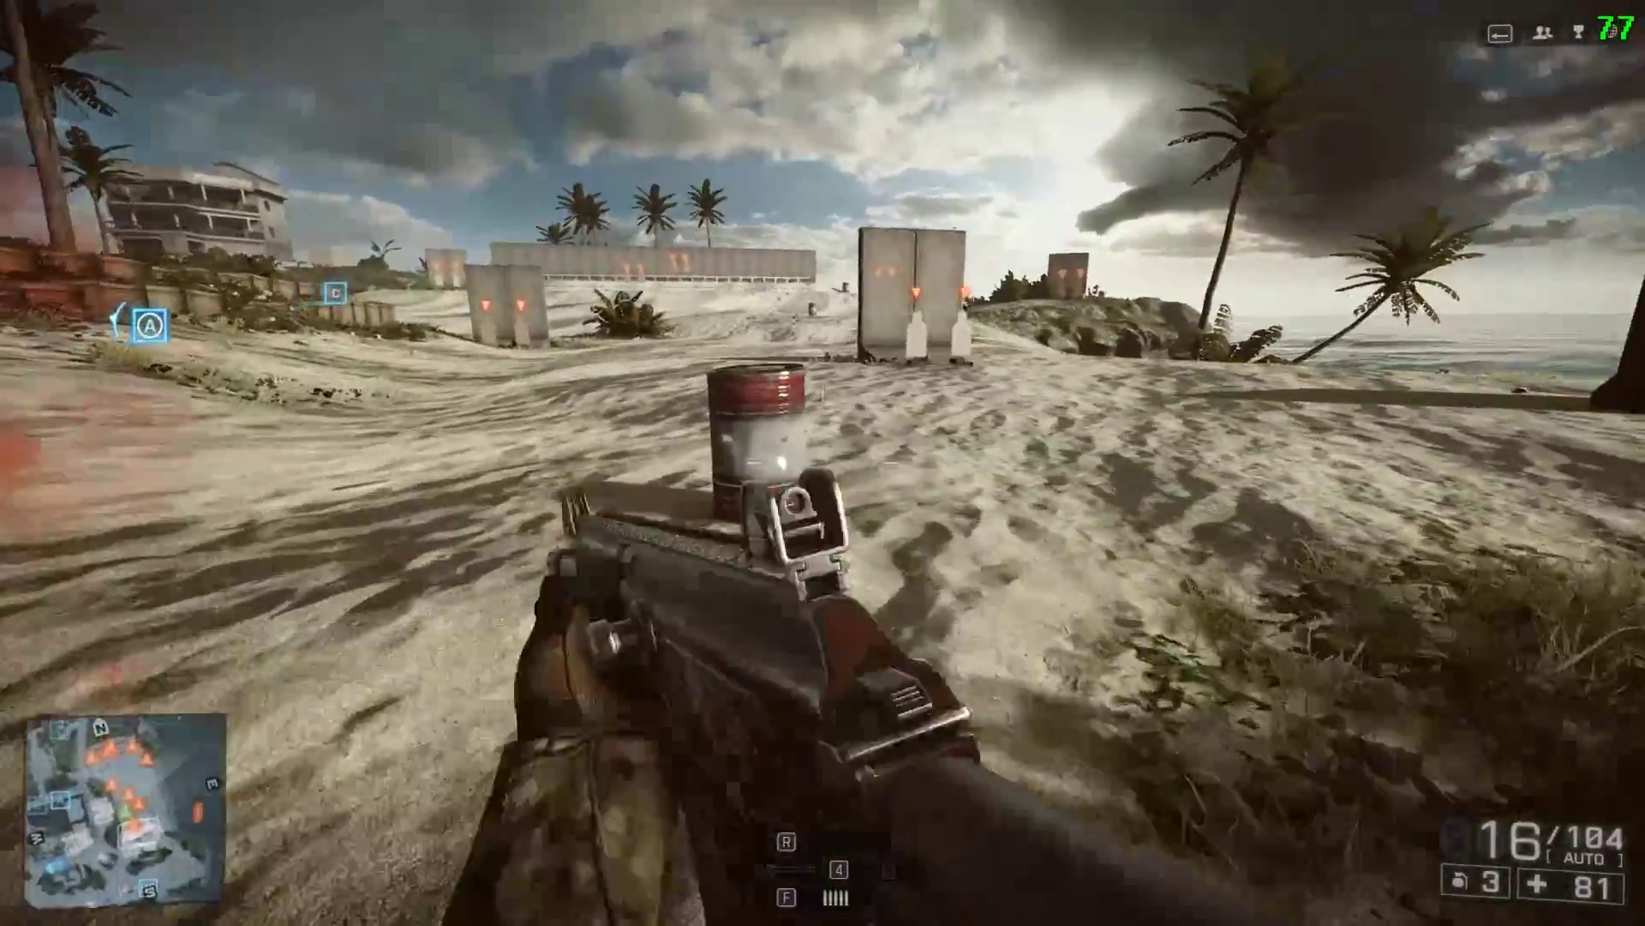
click(822, 463)
click(822, 463)
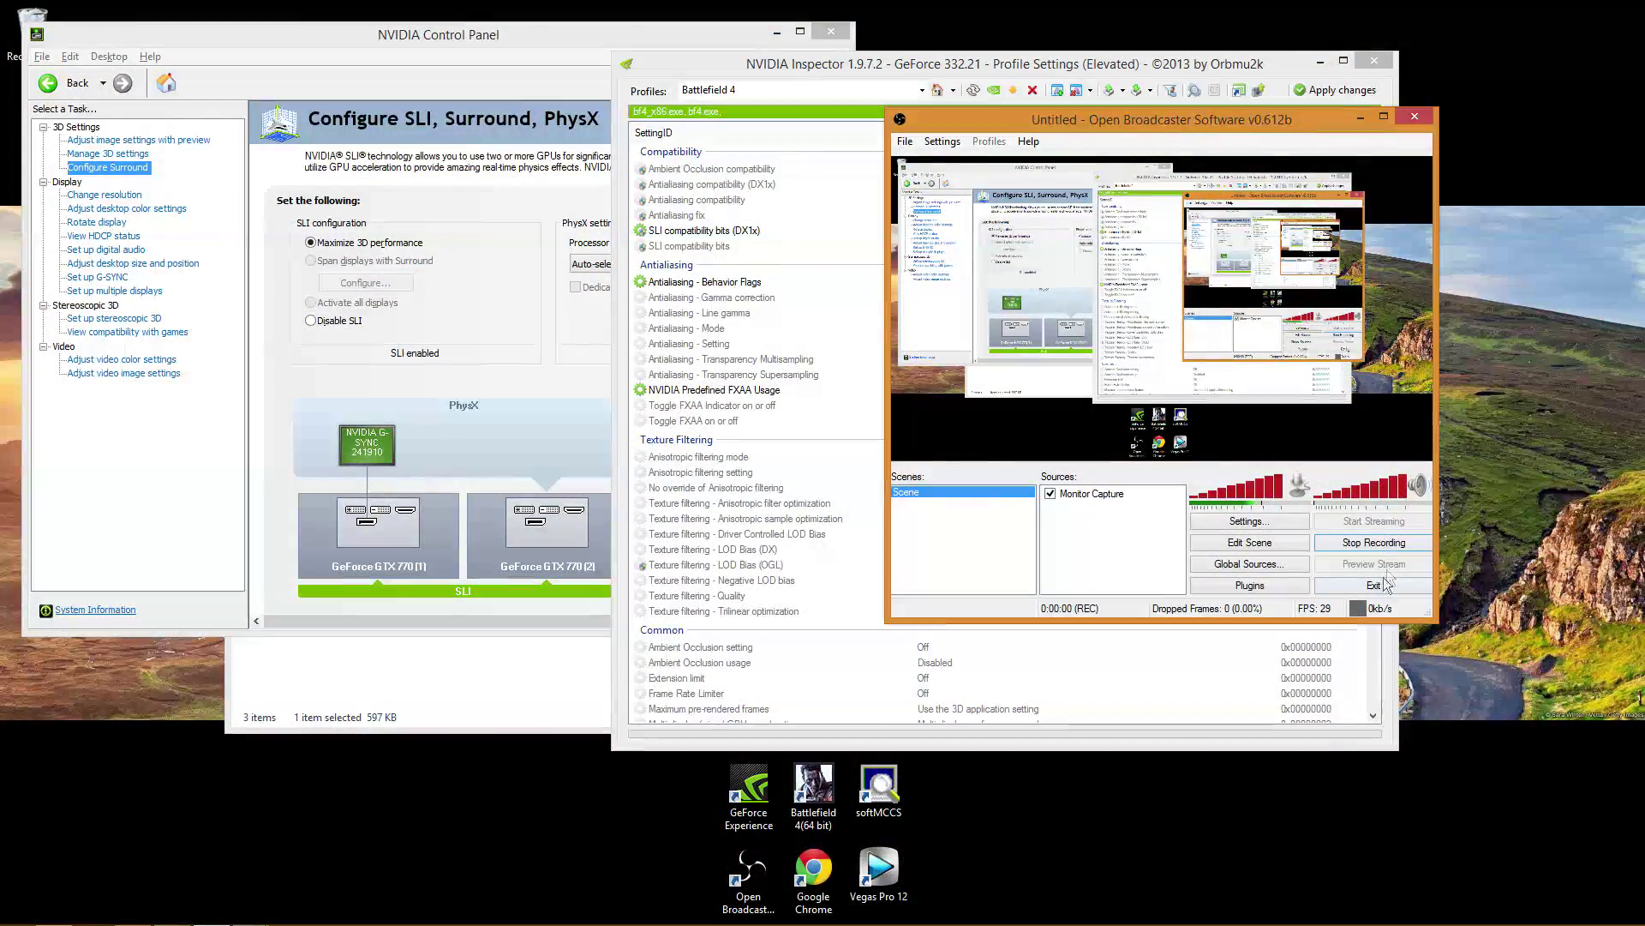
View the Configure SLI page for both GTX 770 cards, then return to Inspector's Battlefield 4 profile
click(437, 178)
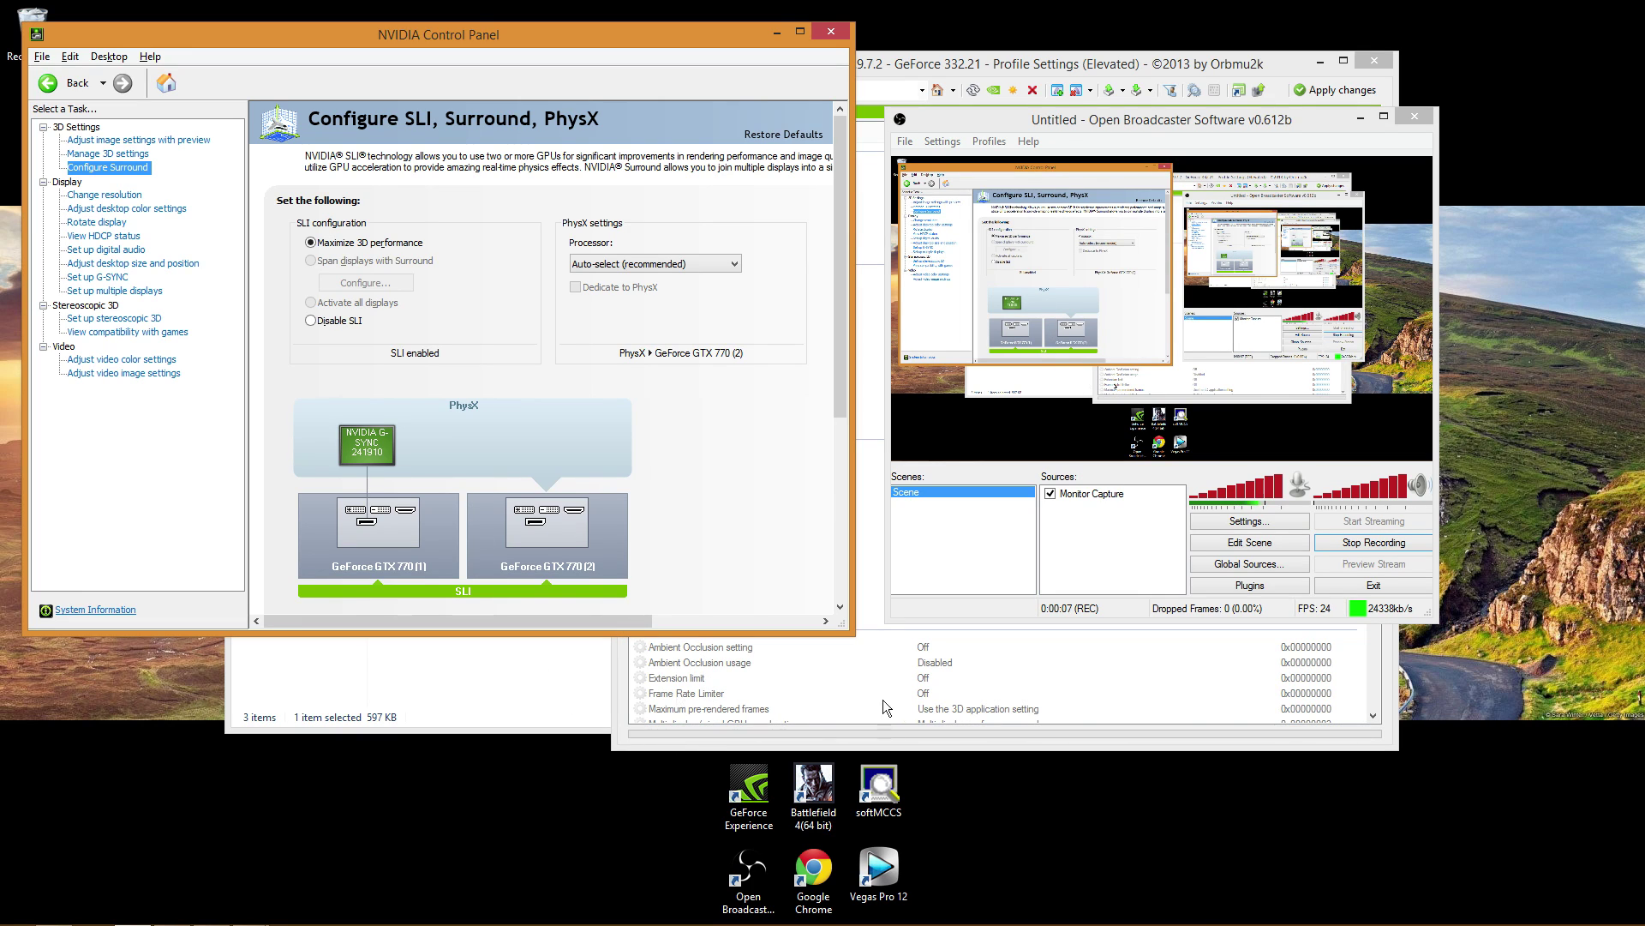
click(1203, 742)
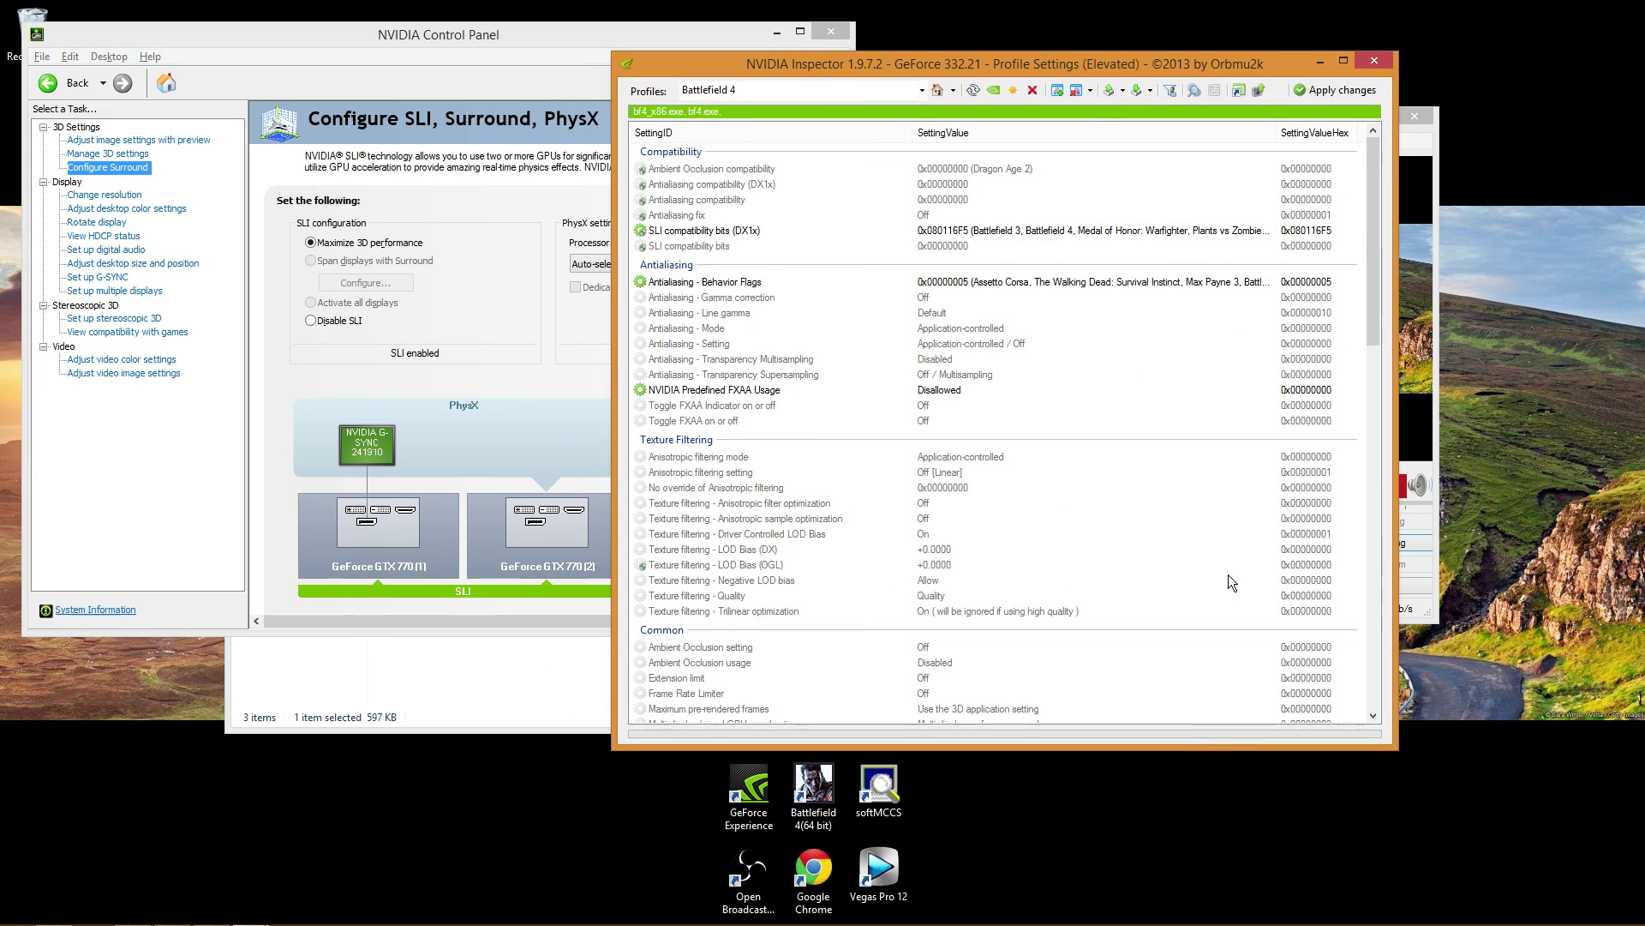
Refresh and apply the Battlefield 4 profile with SLI bits 0x080116F5, then switch back to the game
click(995, 91)
click(1349, 93)
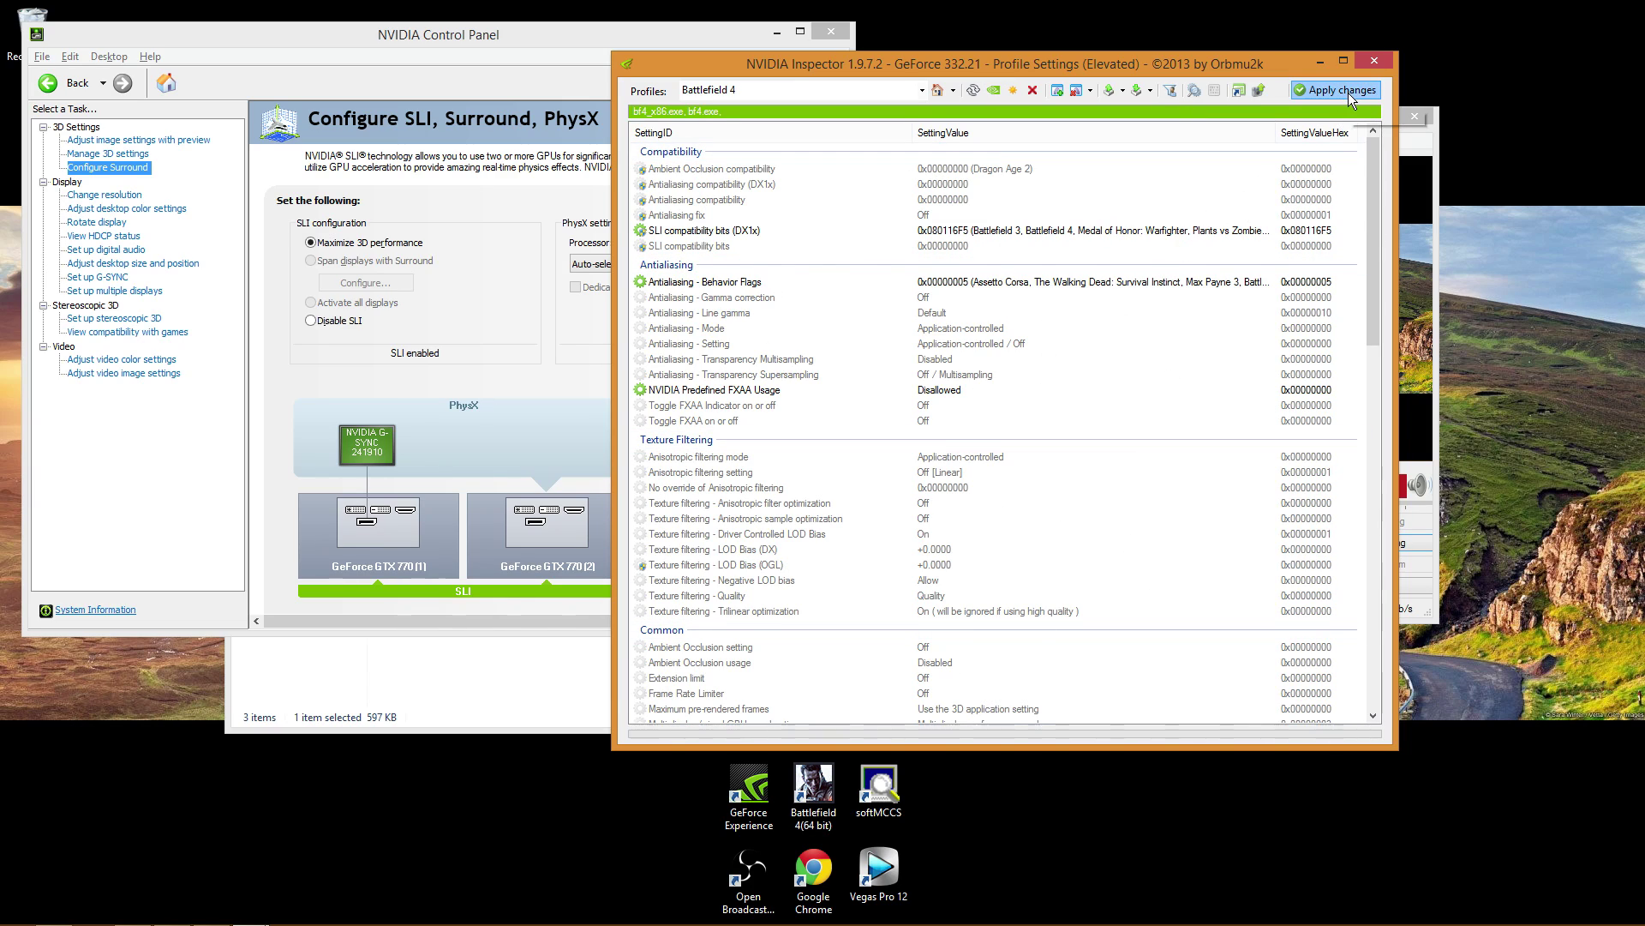
key(alt+Tab)
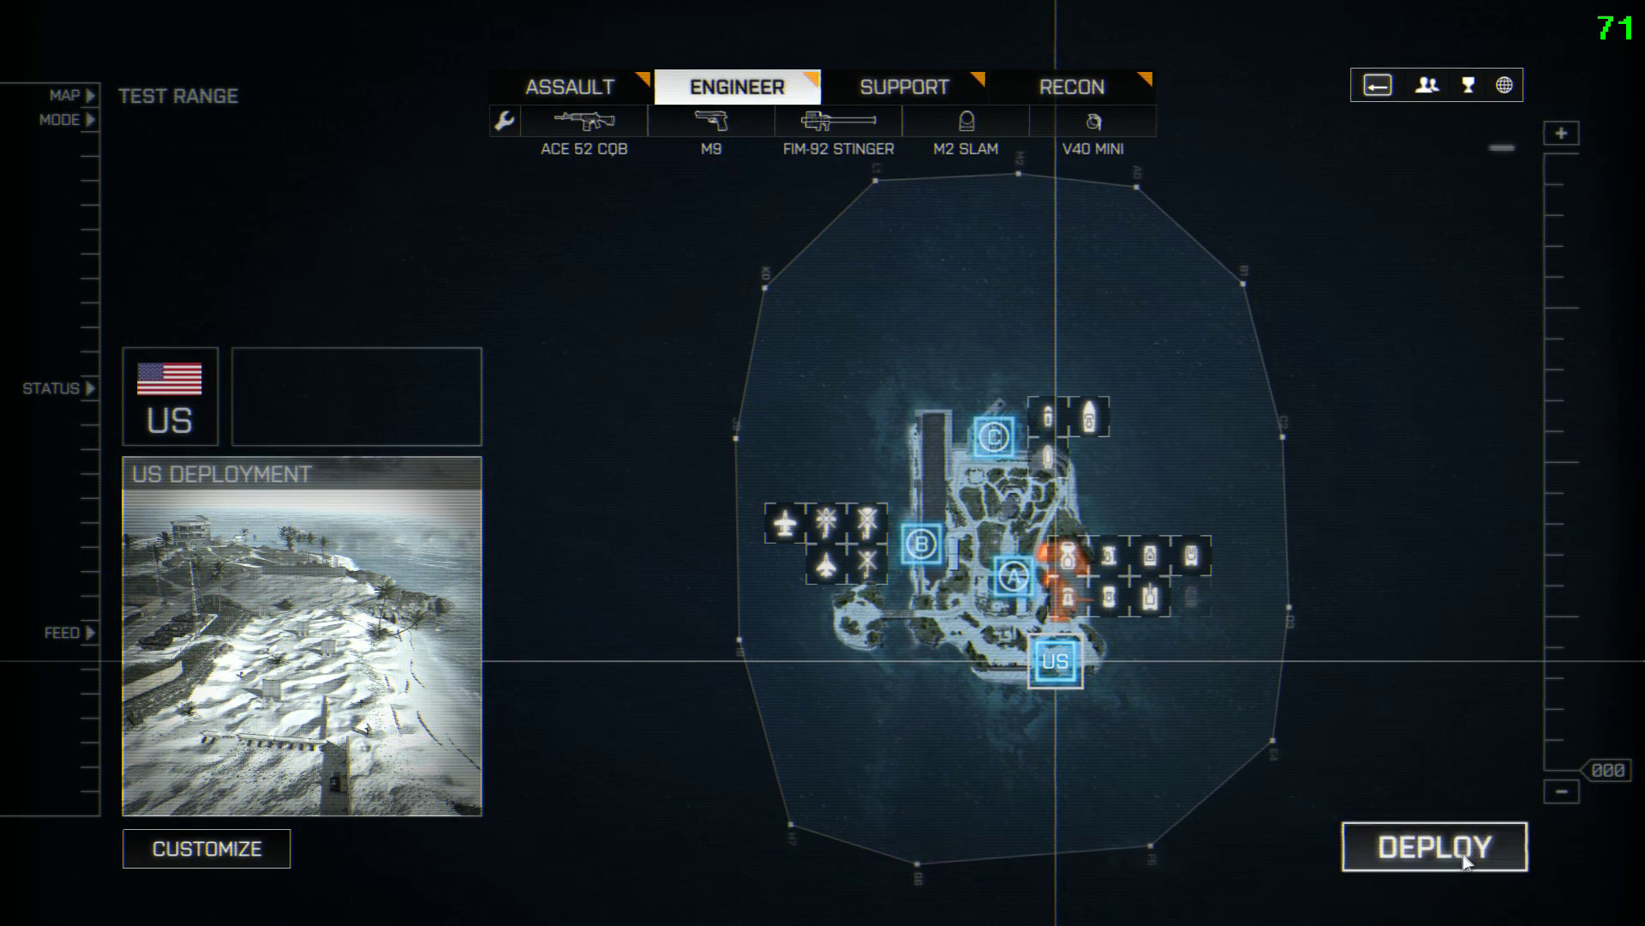
Review the Video options again, then deploy onto the Test Range beach
key(Escape)
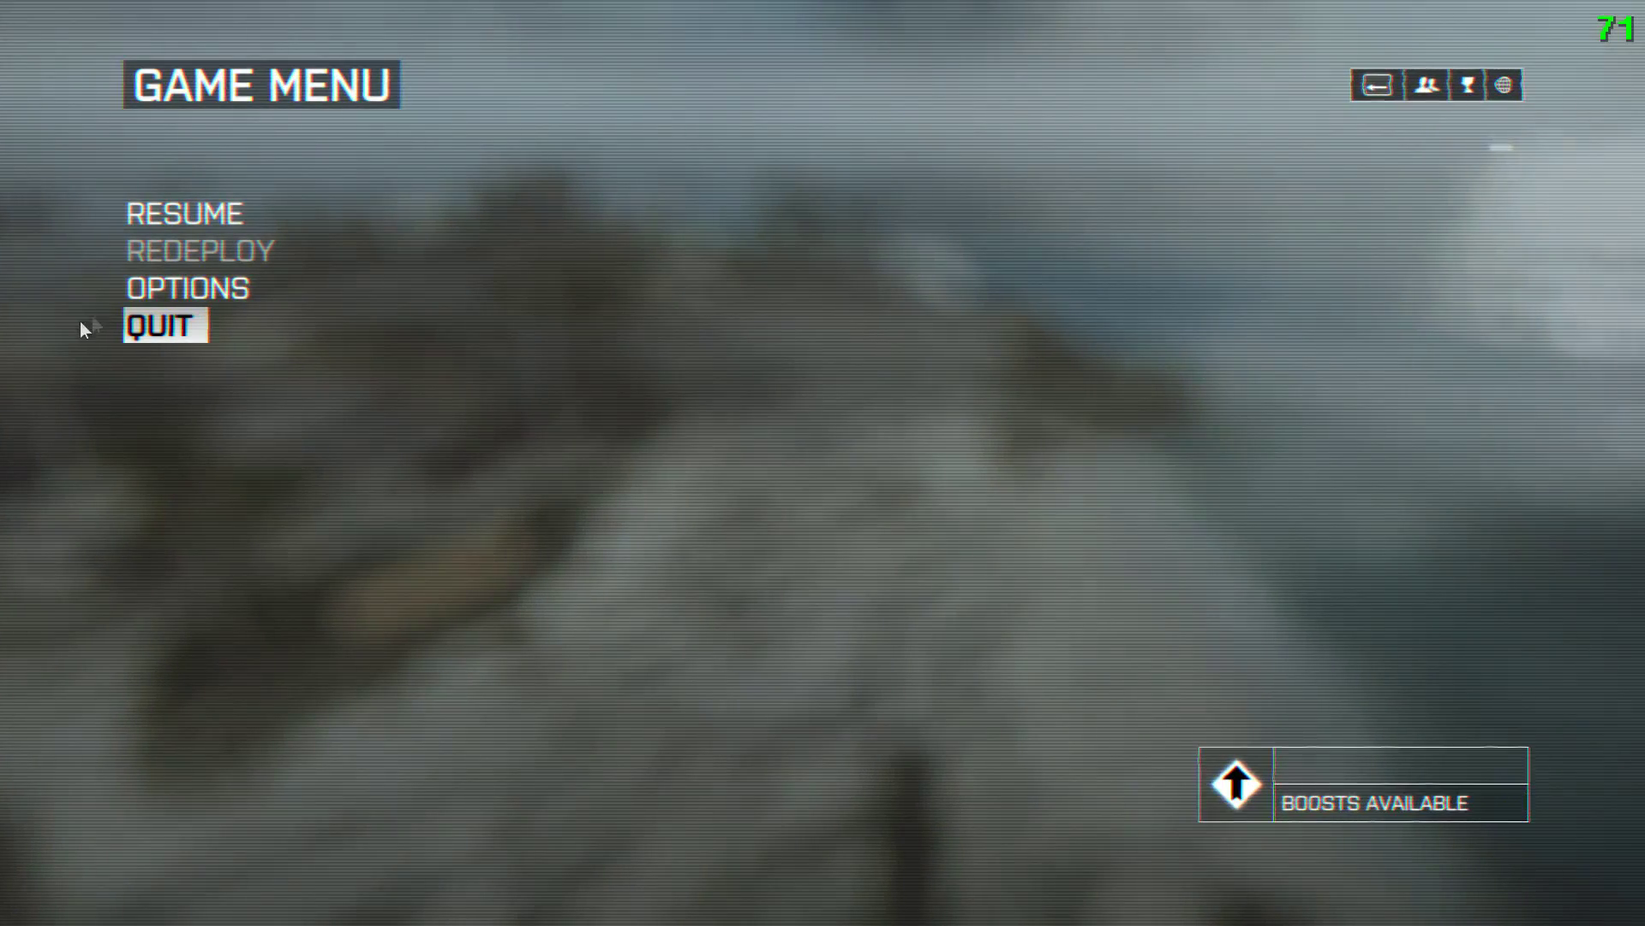
click(173, 288)
click(1188, 156)
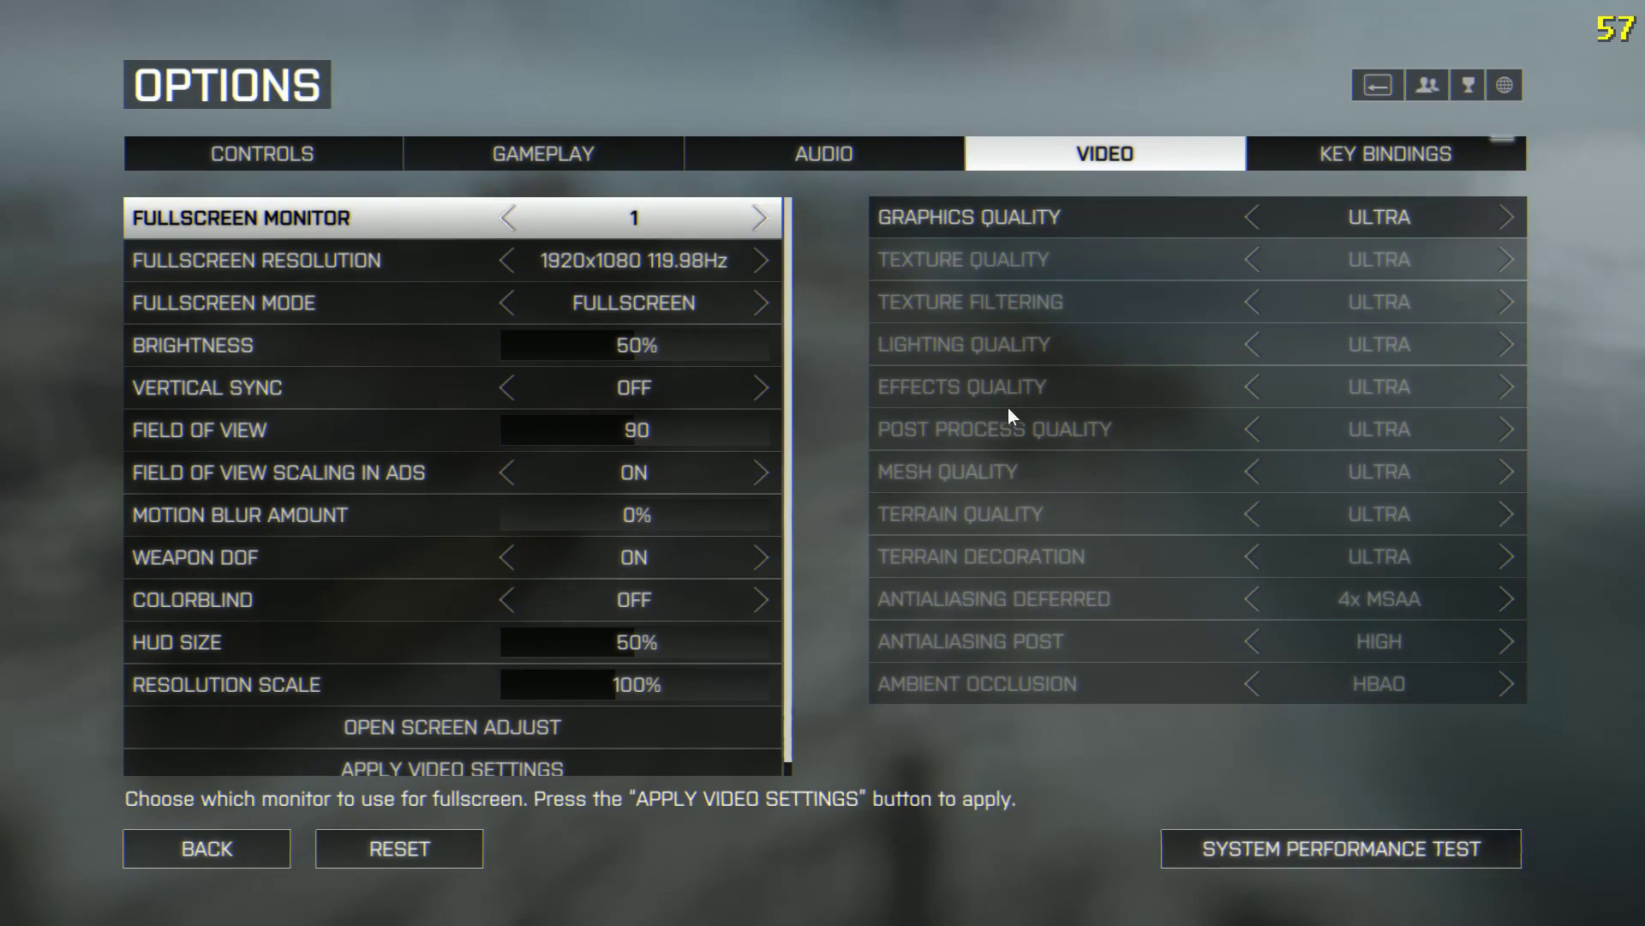
key(Escape)
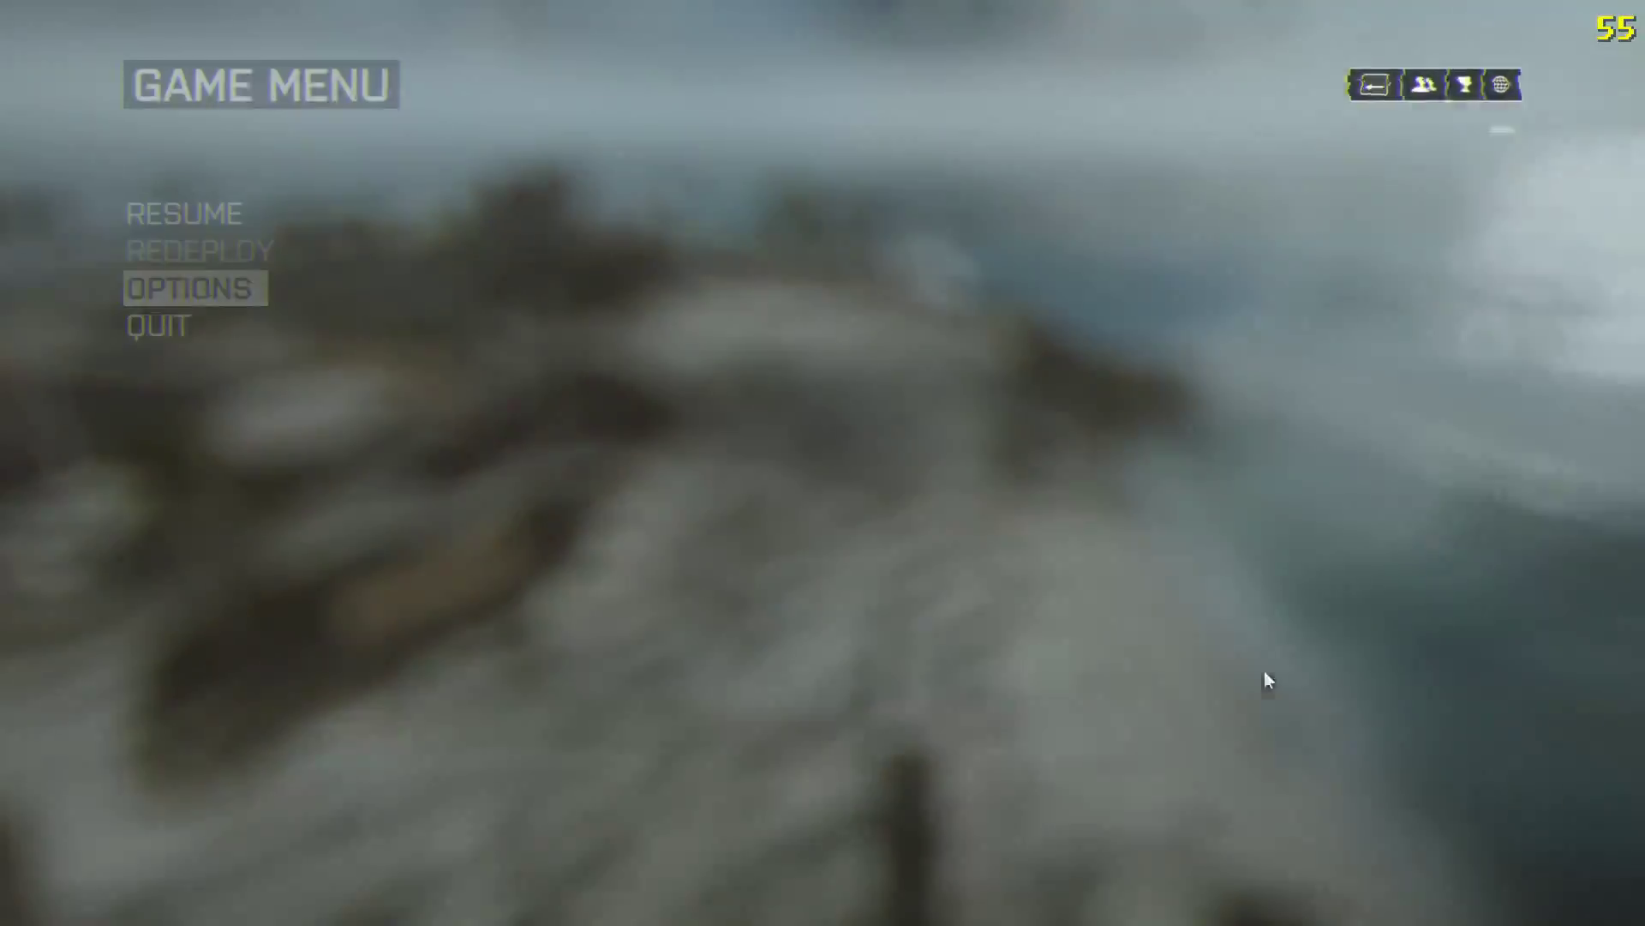
key(Escape)
click(1346, 842)
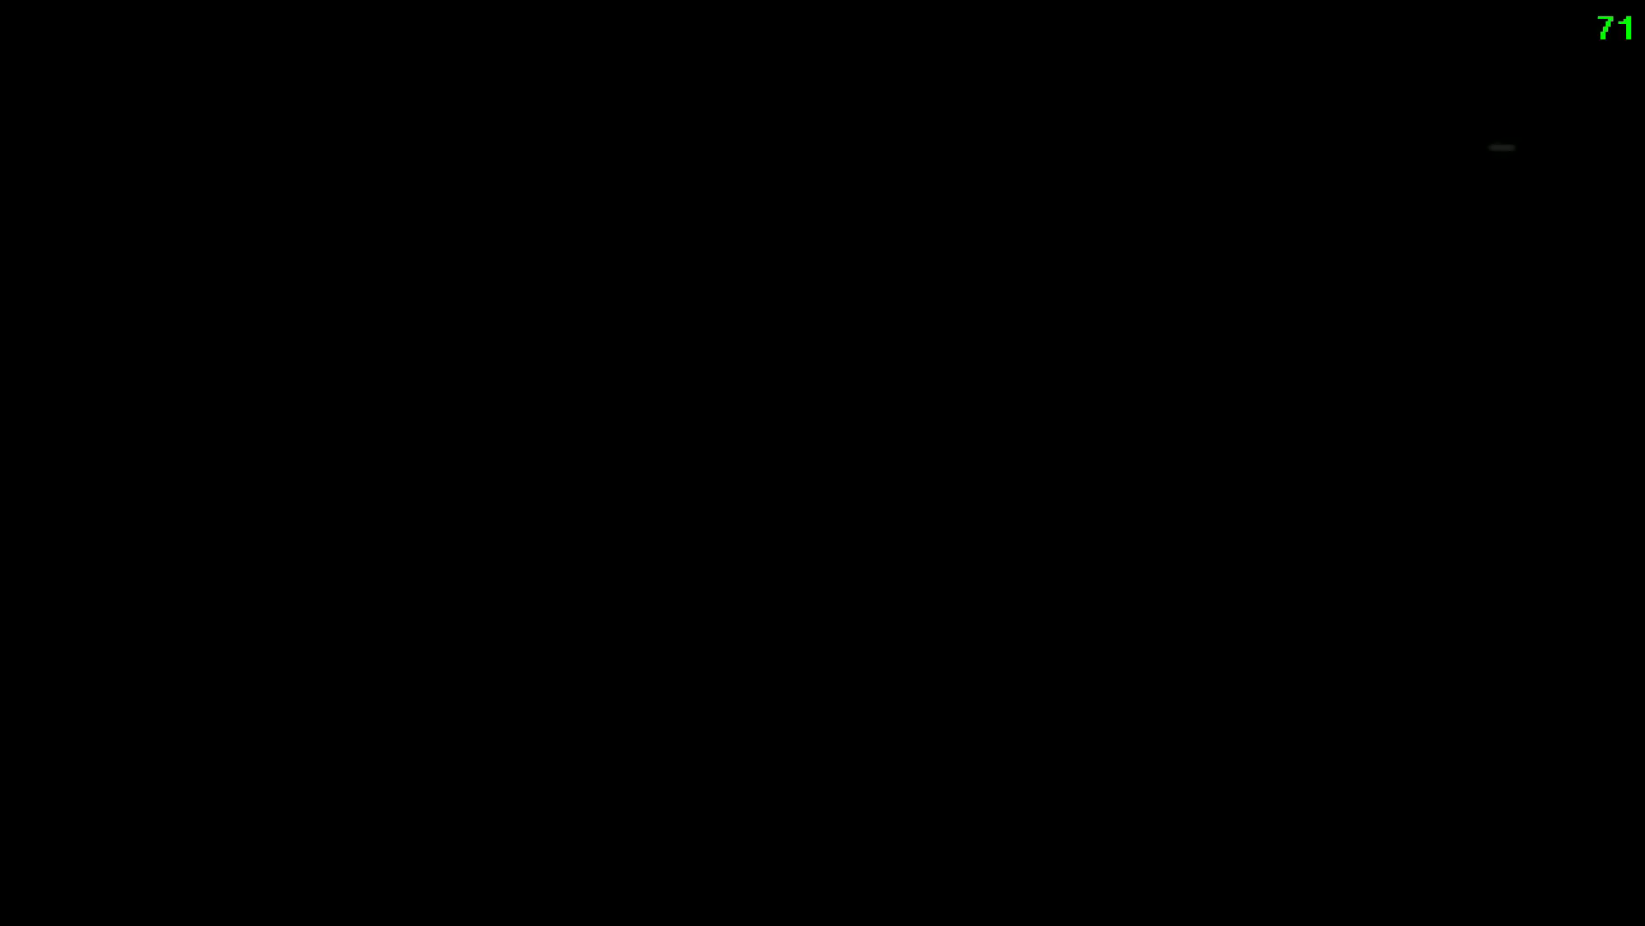
Run to the red barrel near the weapon tables and shoot it until it explodes
key(shift+w)
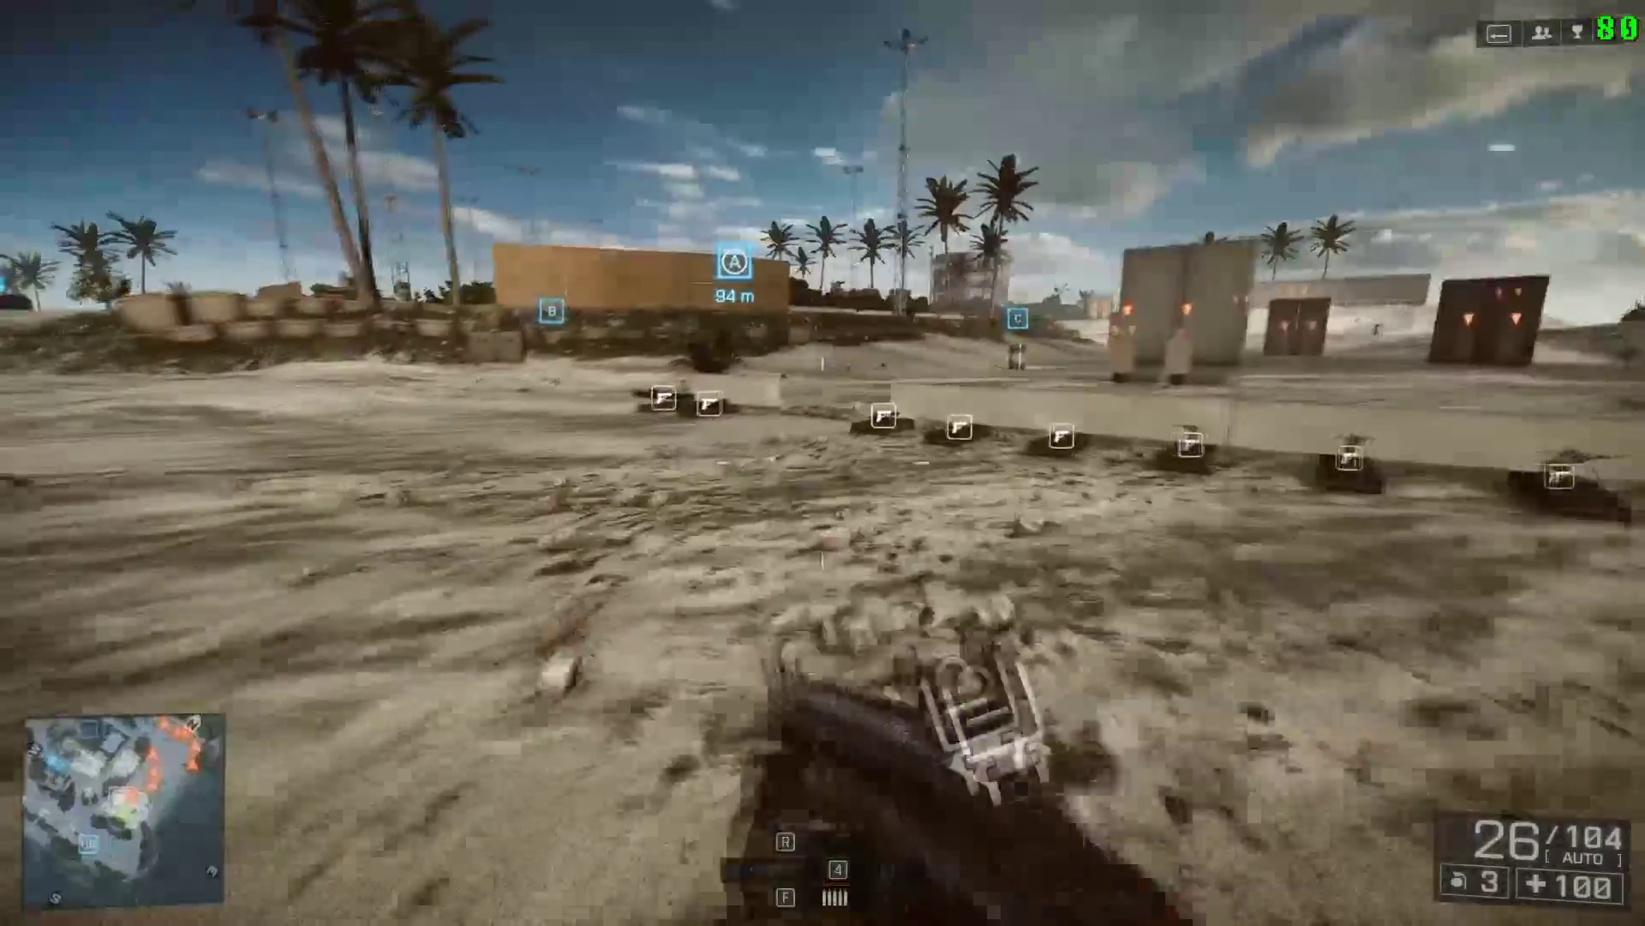
key(w)
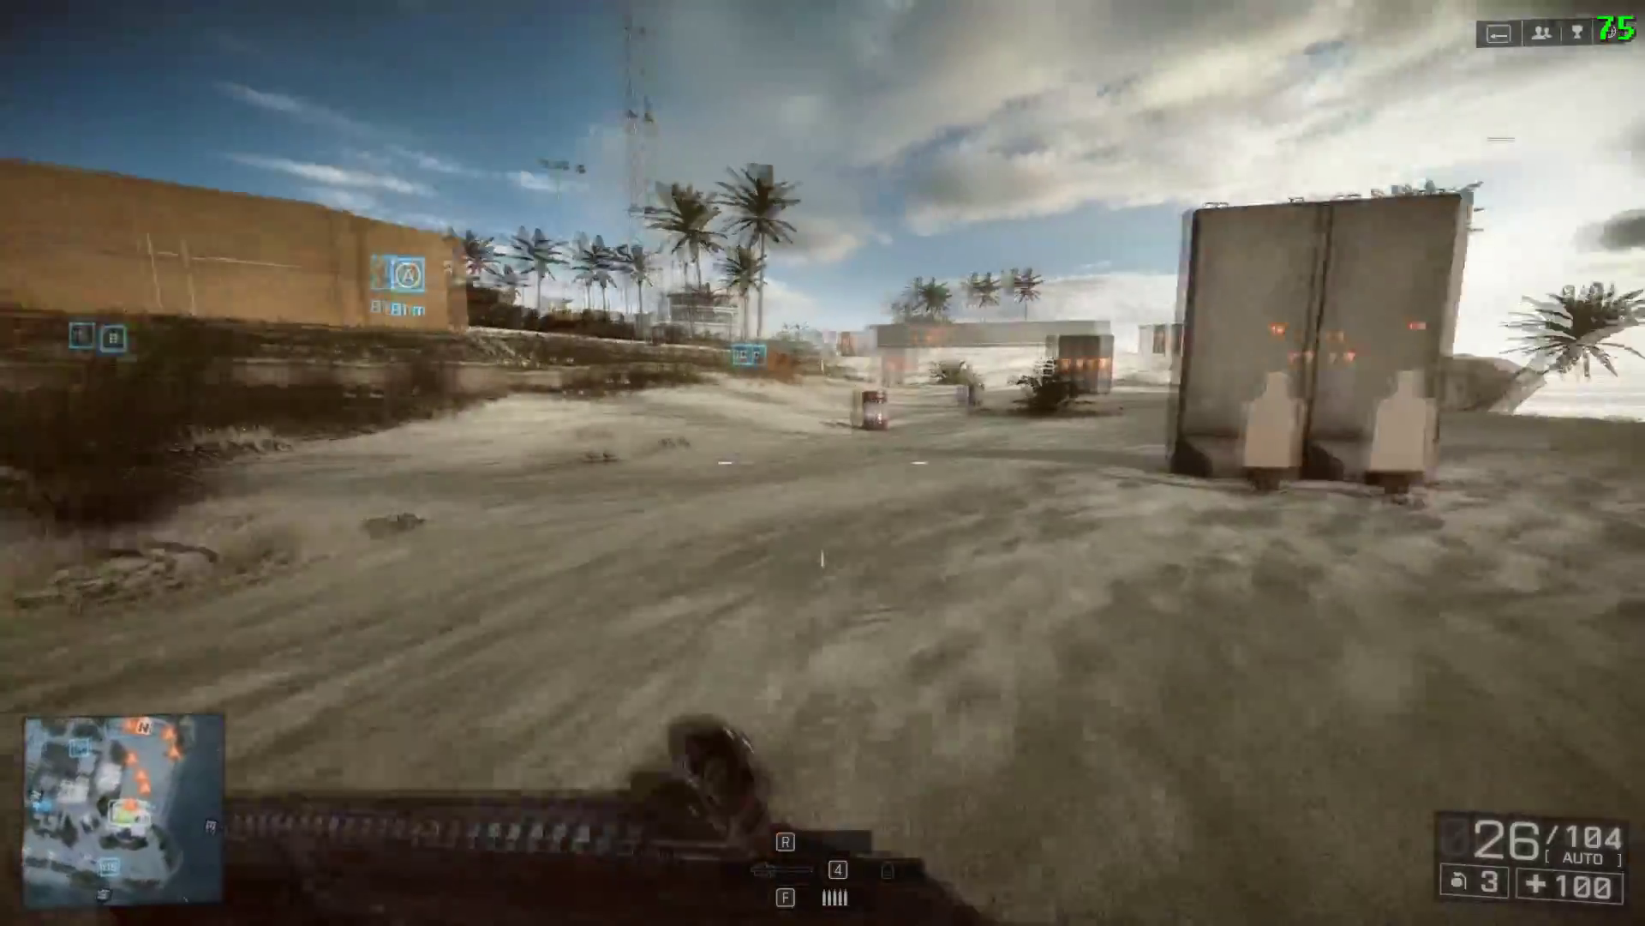
key(w)
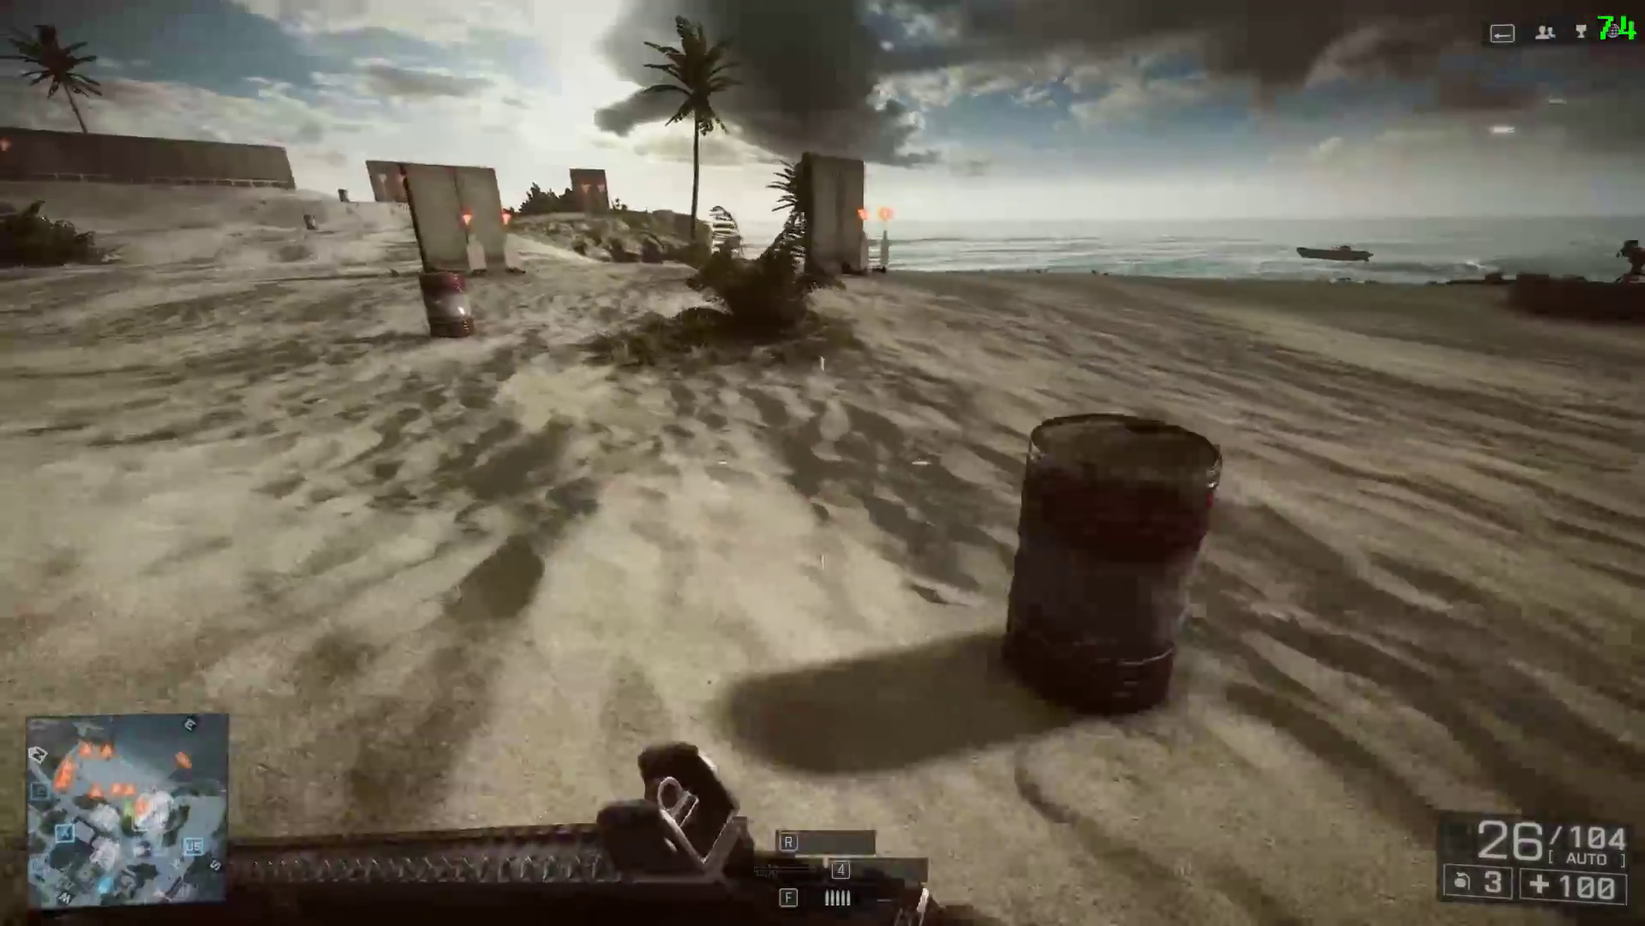
key(w)
key(s)
click(823, 463)
click(822, 463)
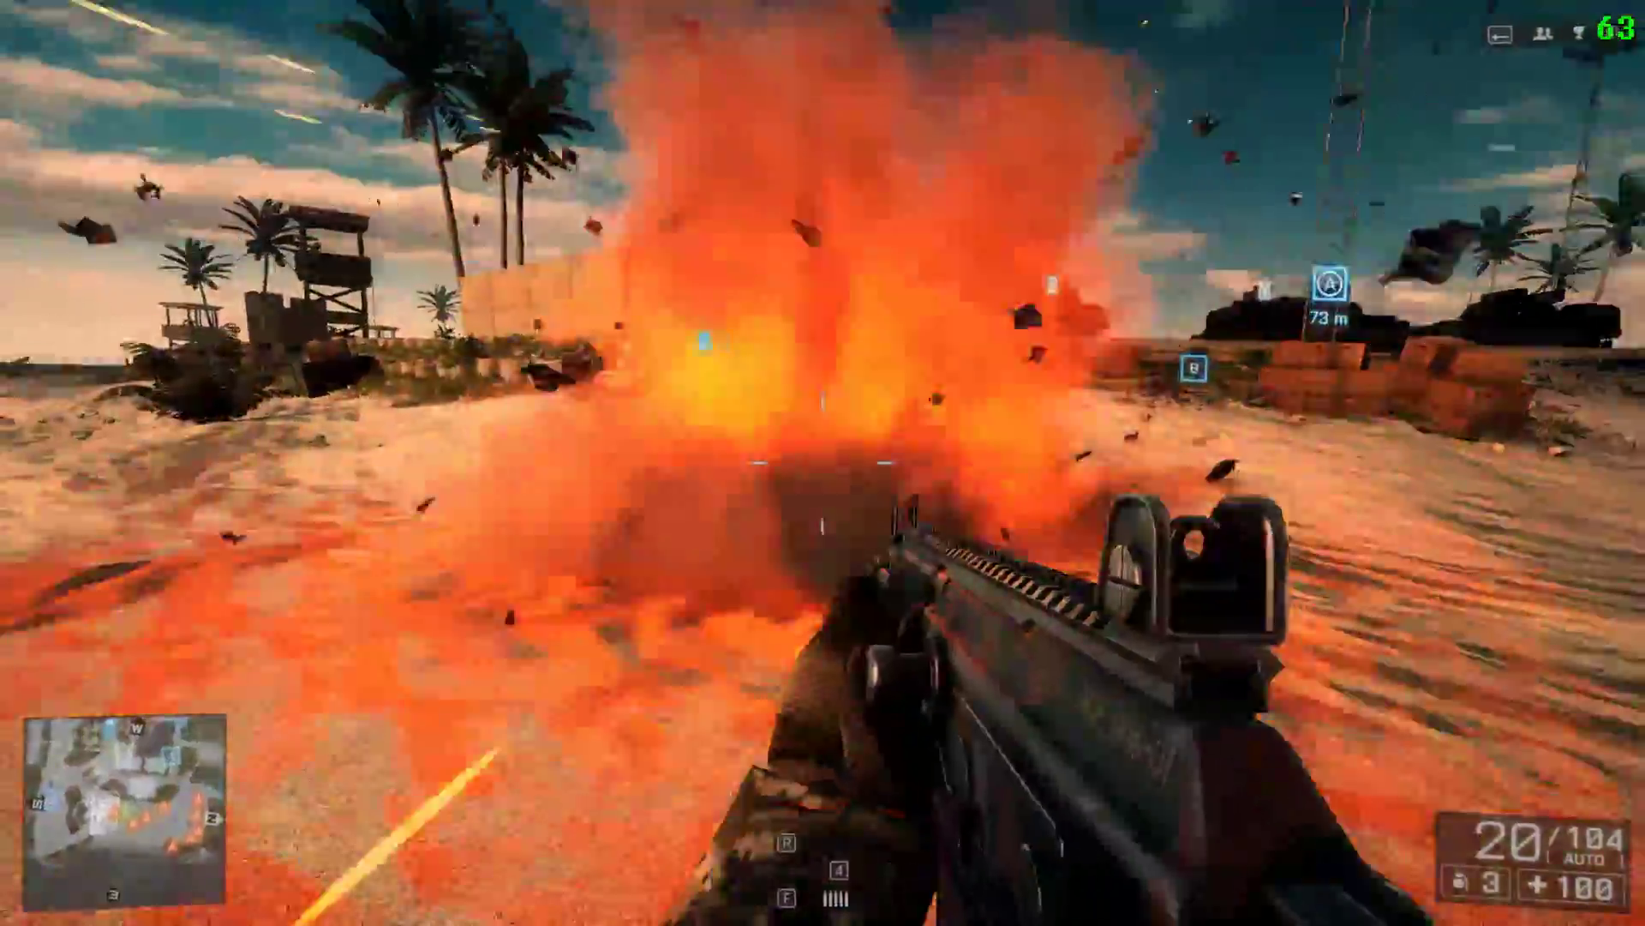
Walk along the beach past the concrete wall toward the sand wall, then open the game menu
key(w)
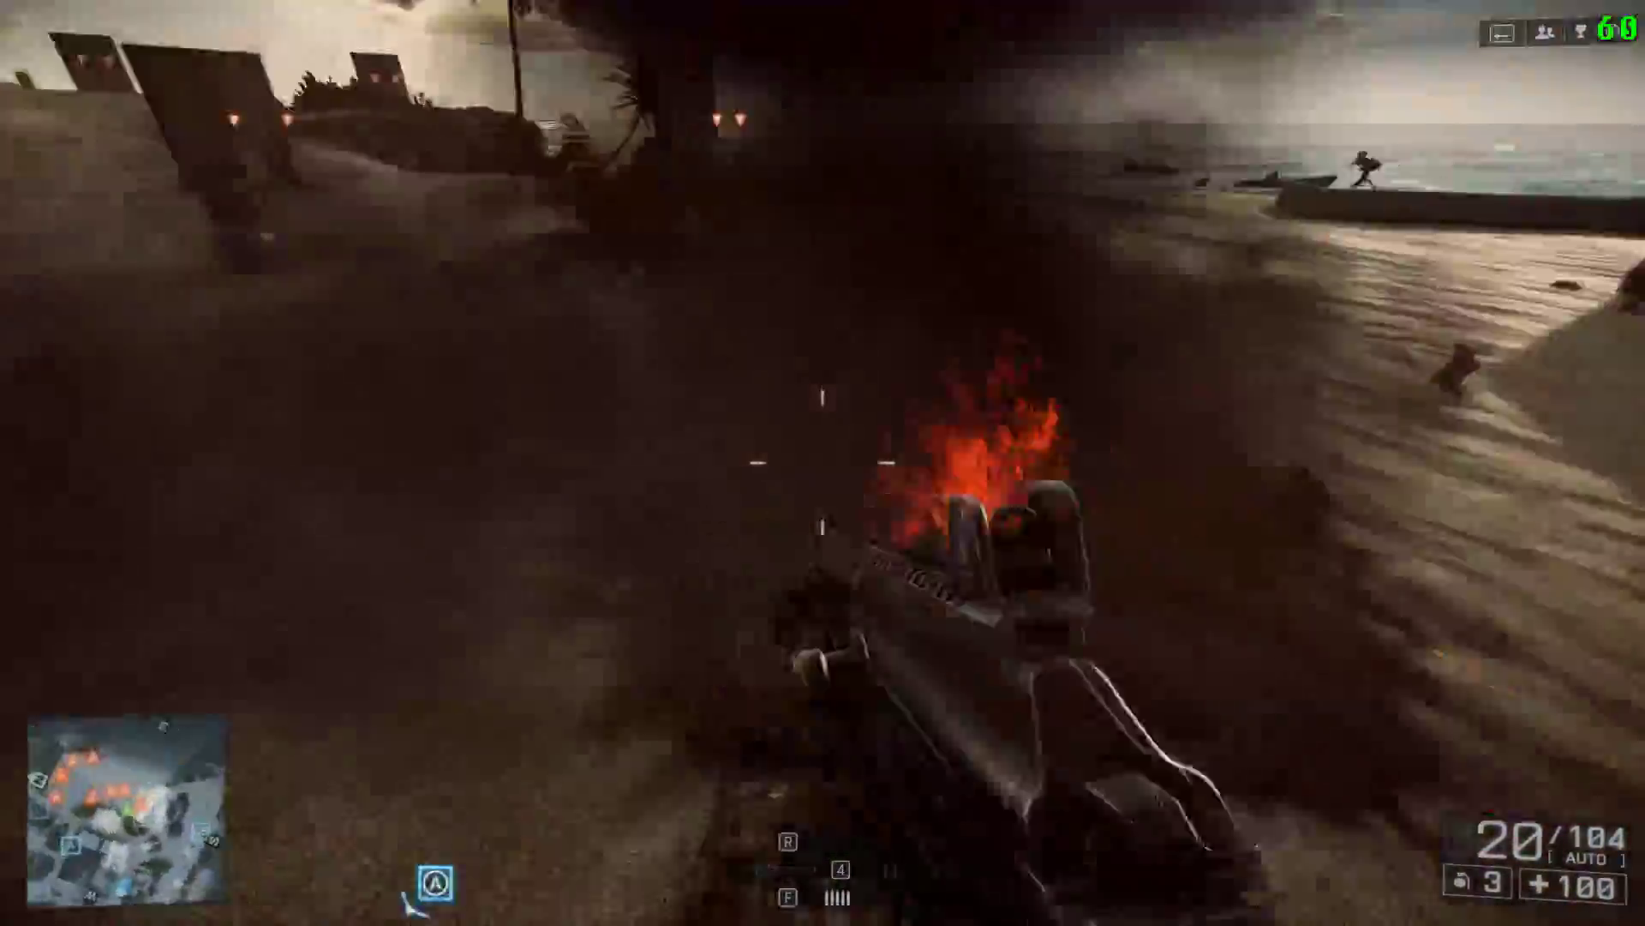
key(w)
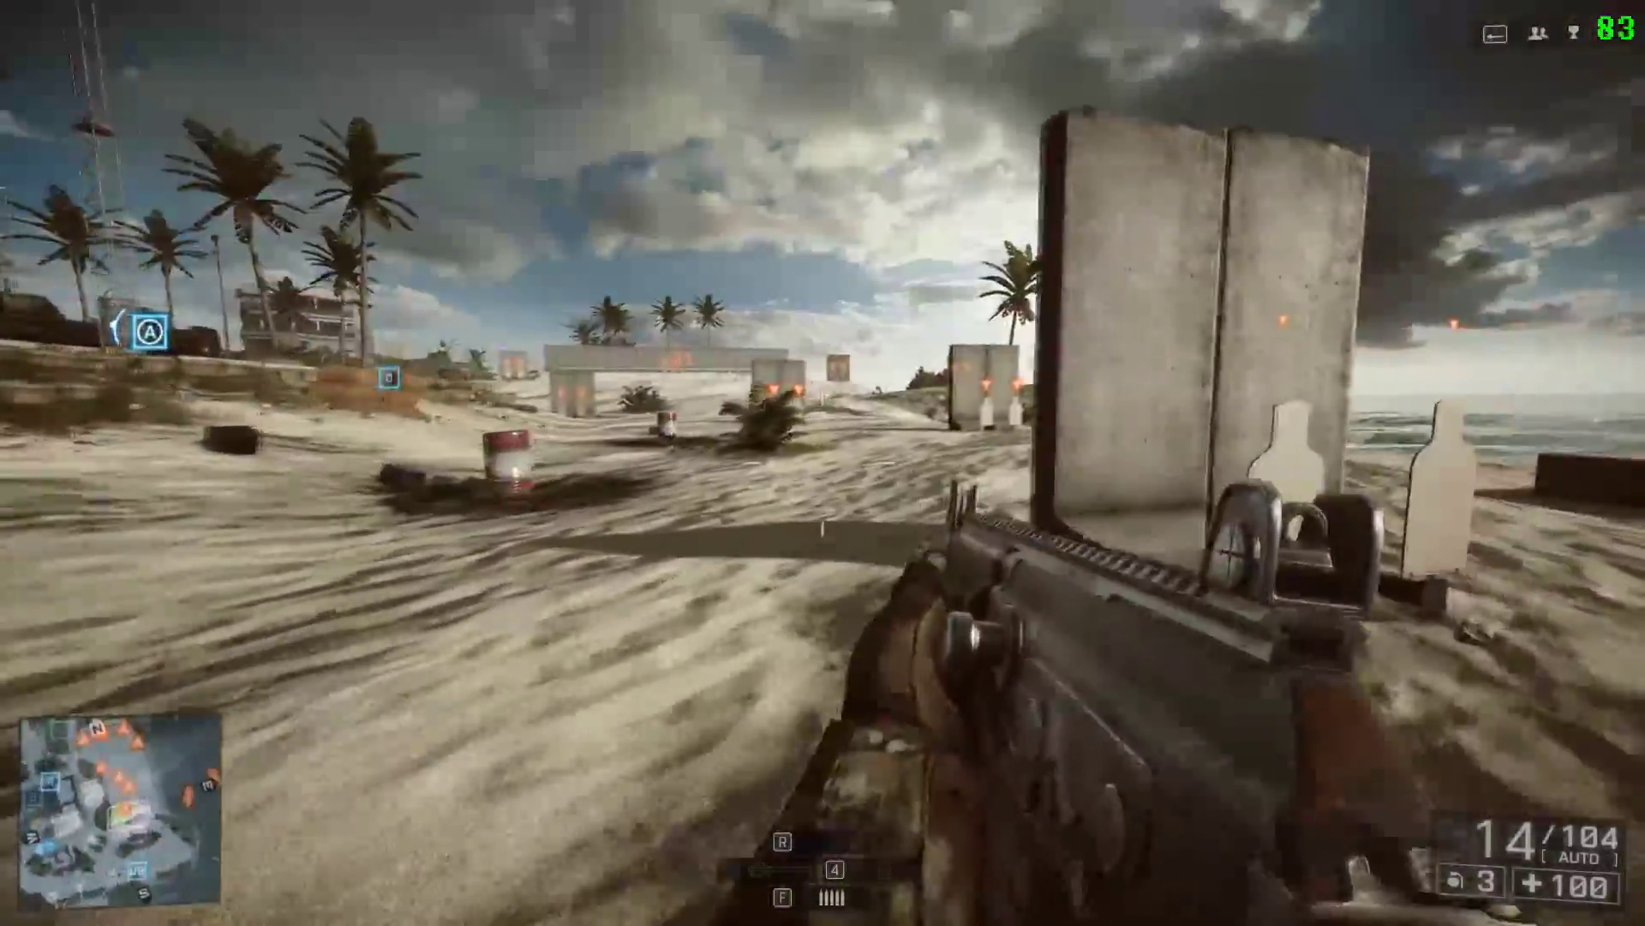
key(w)
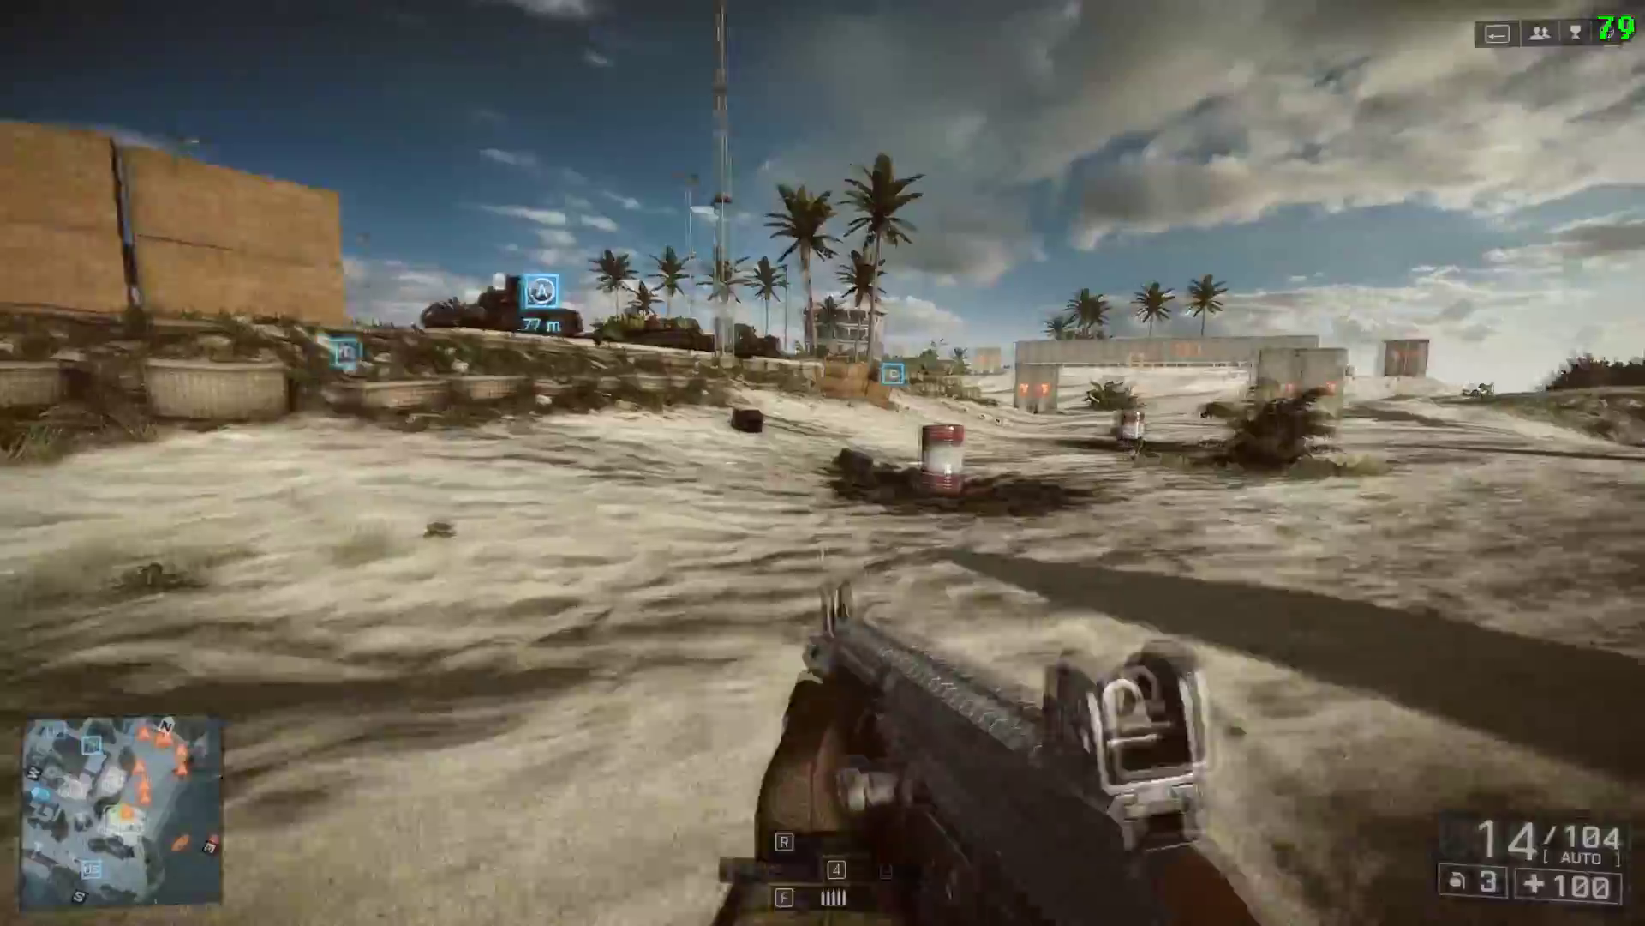
key(w)
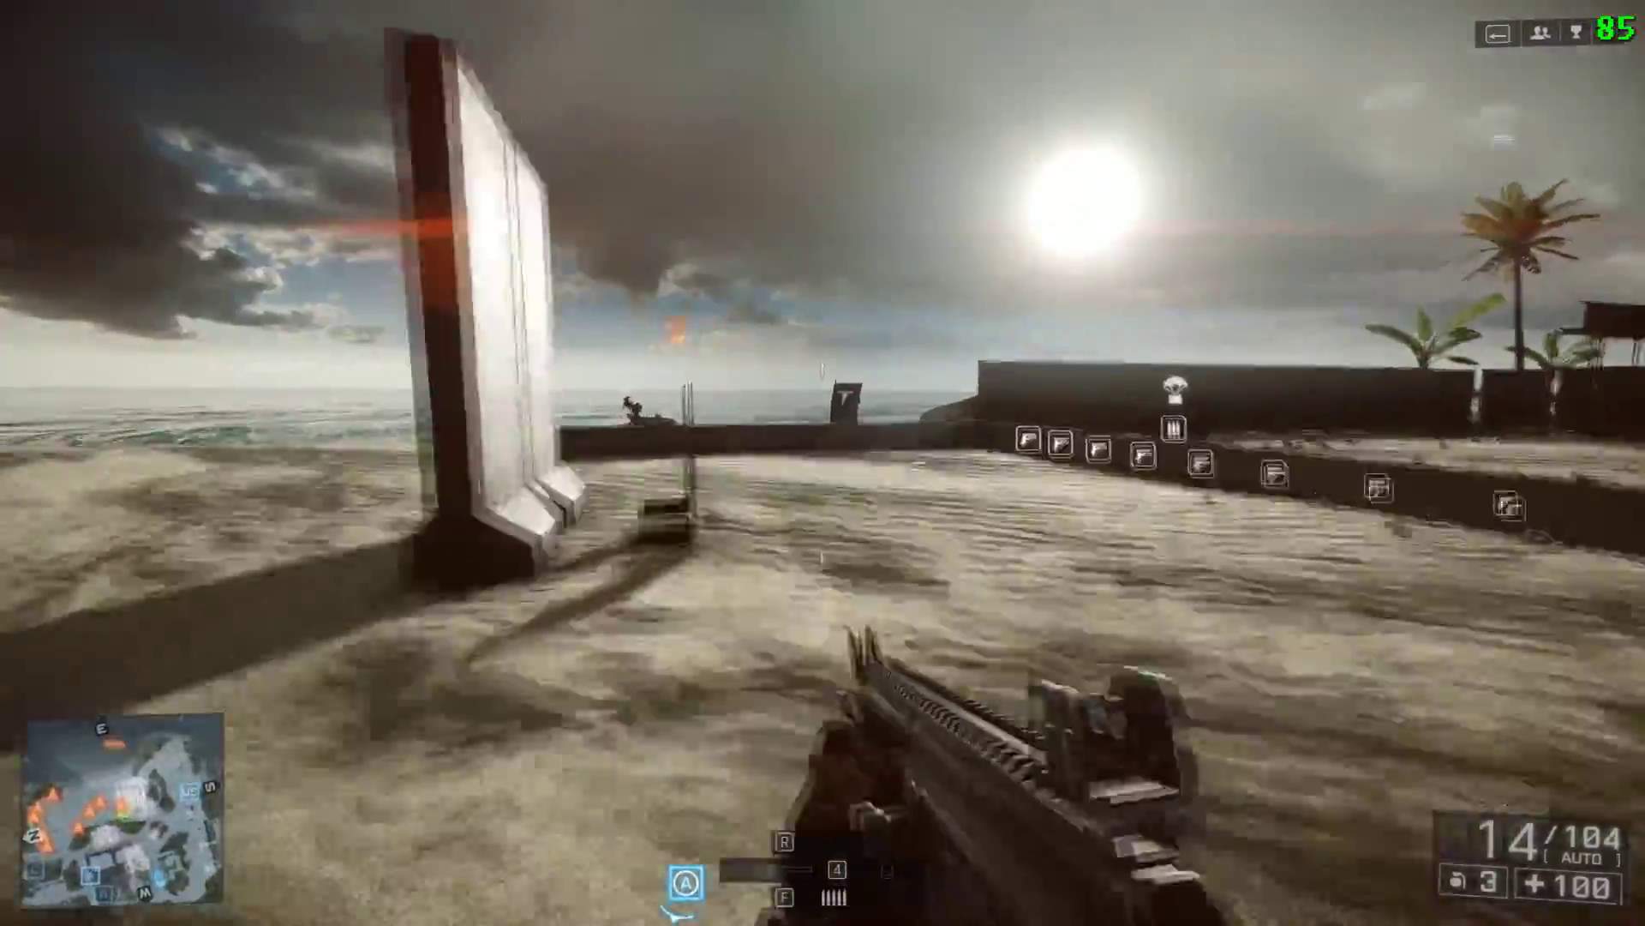
key(w)
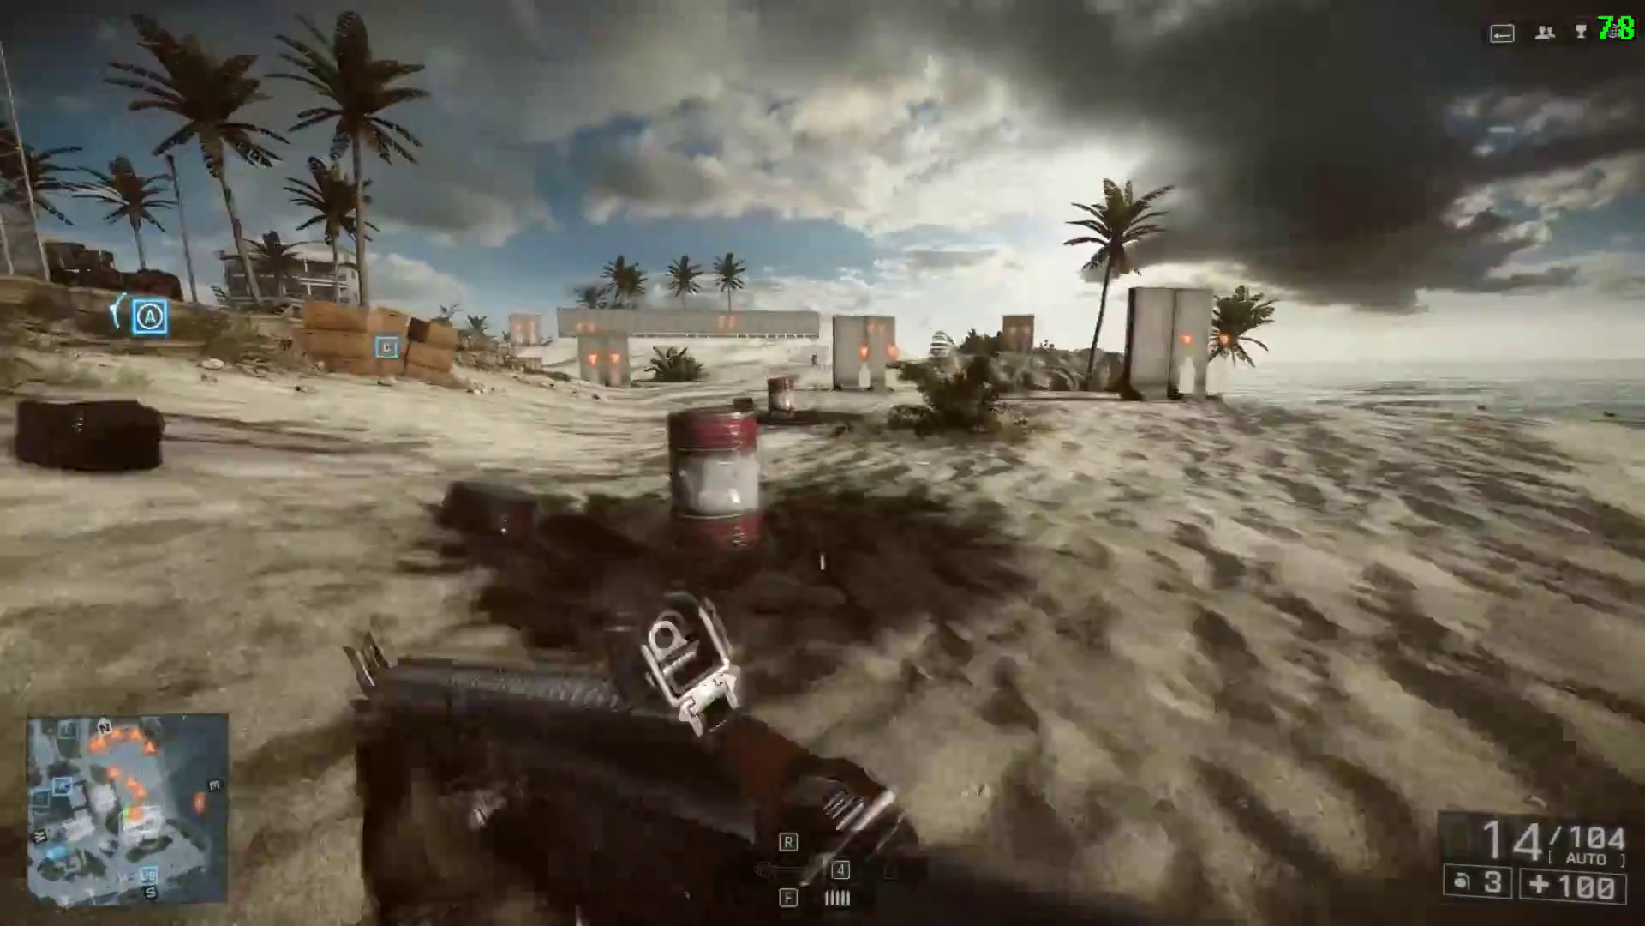
key(w)
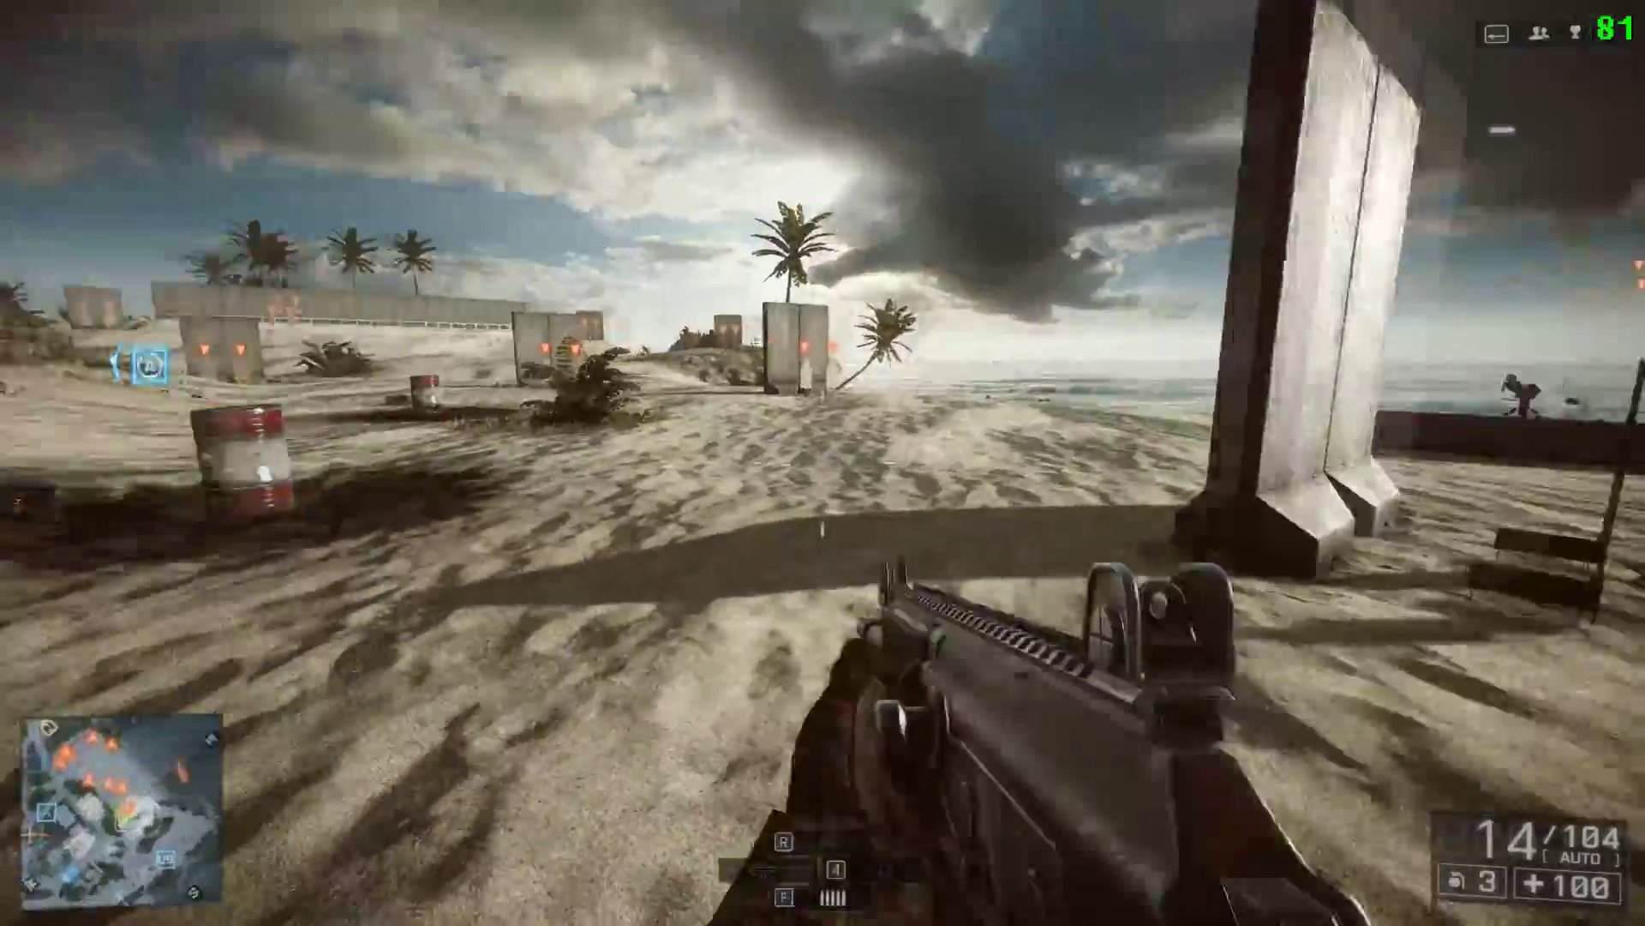
key(w)
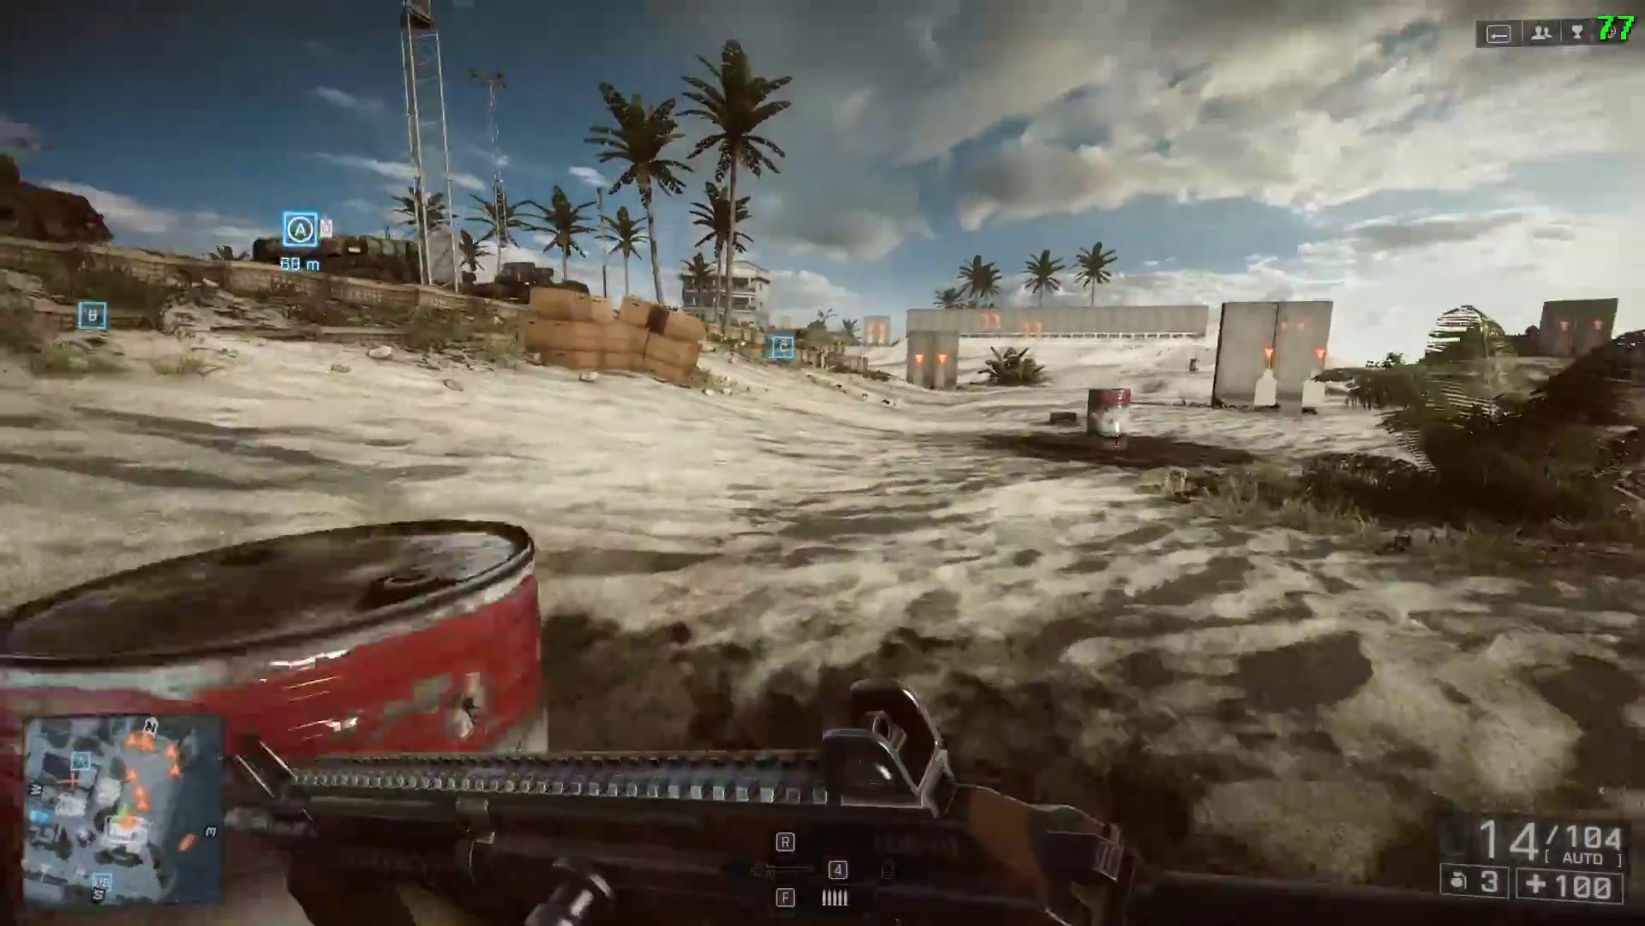
key(w)
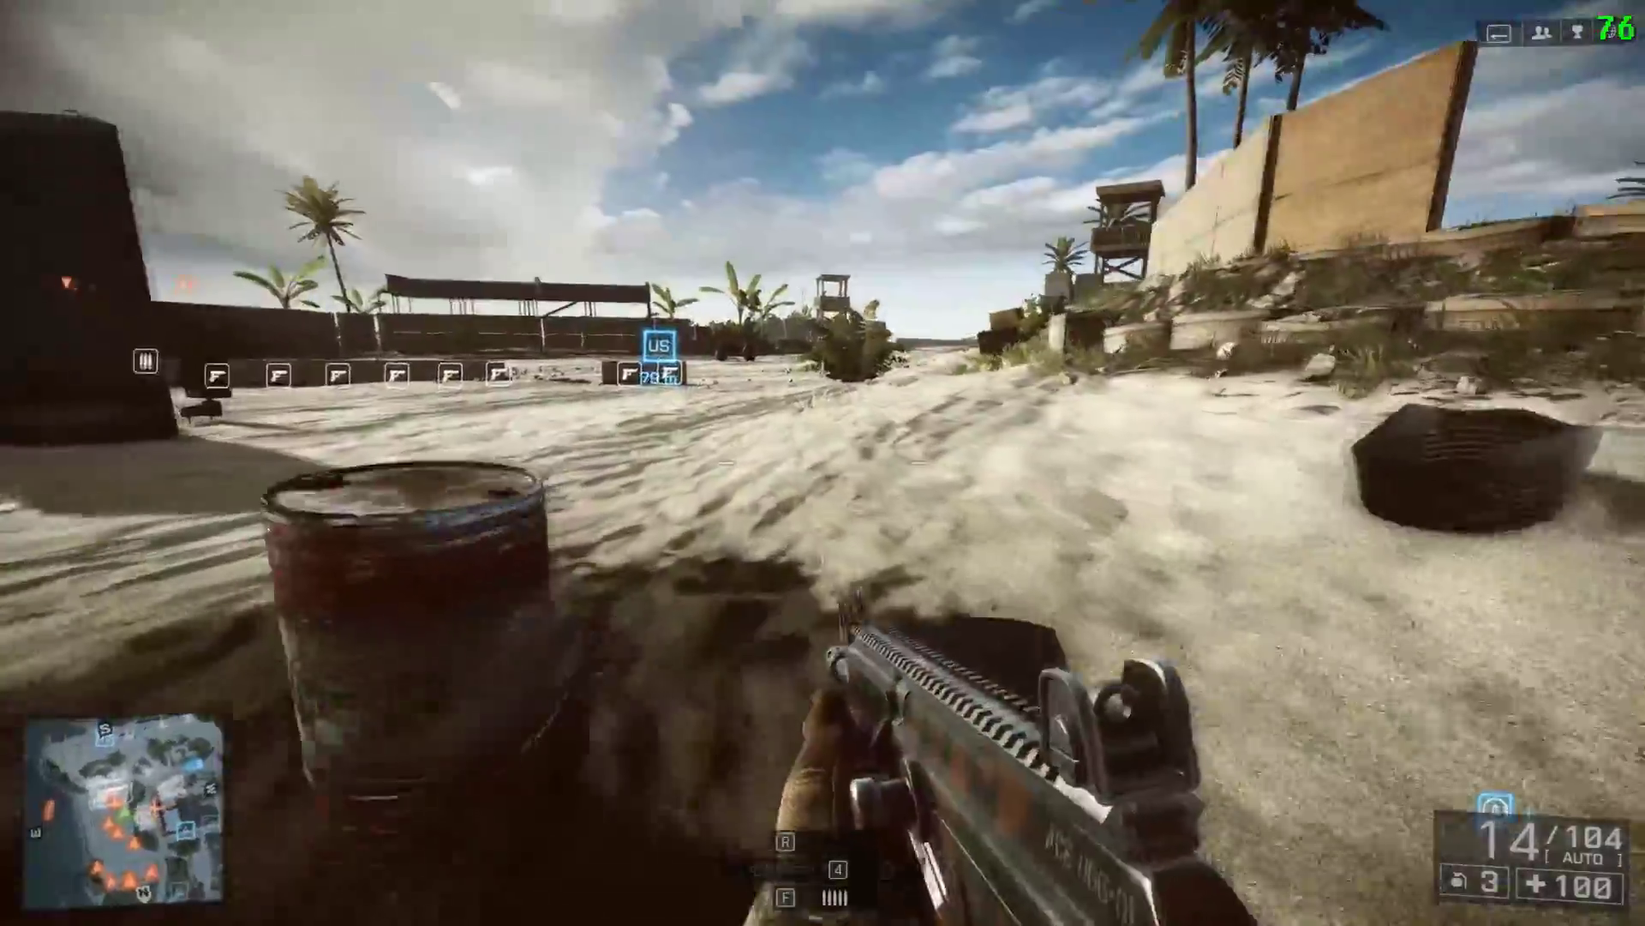
key(w)
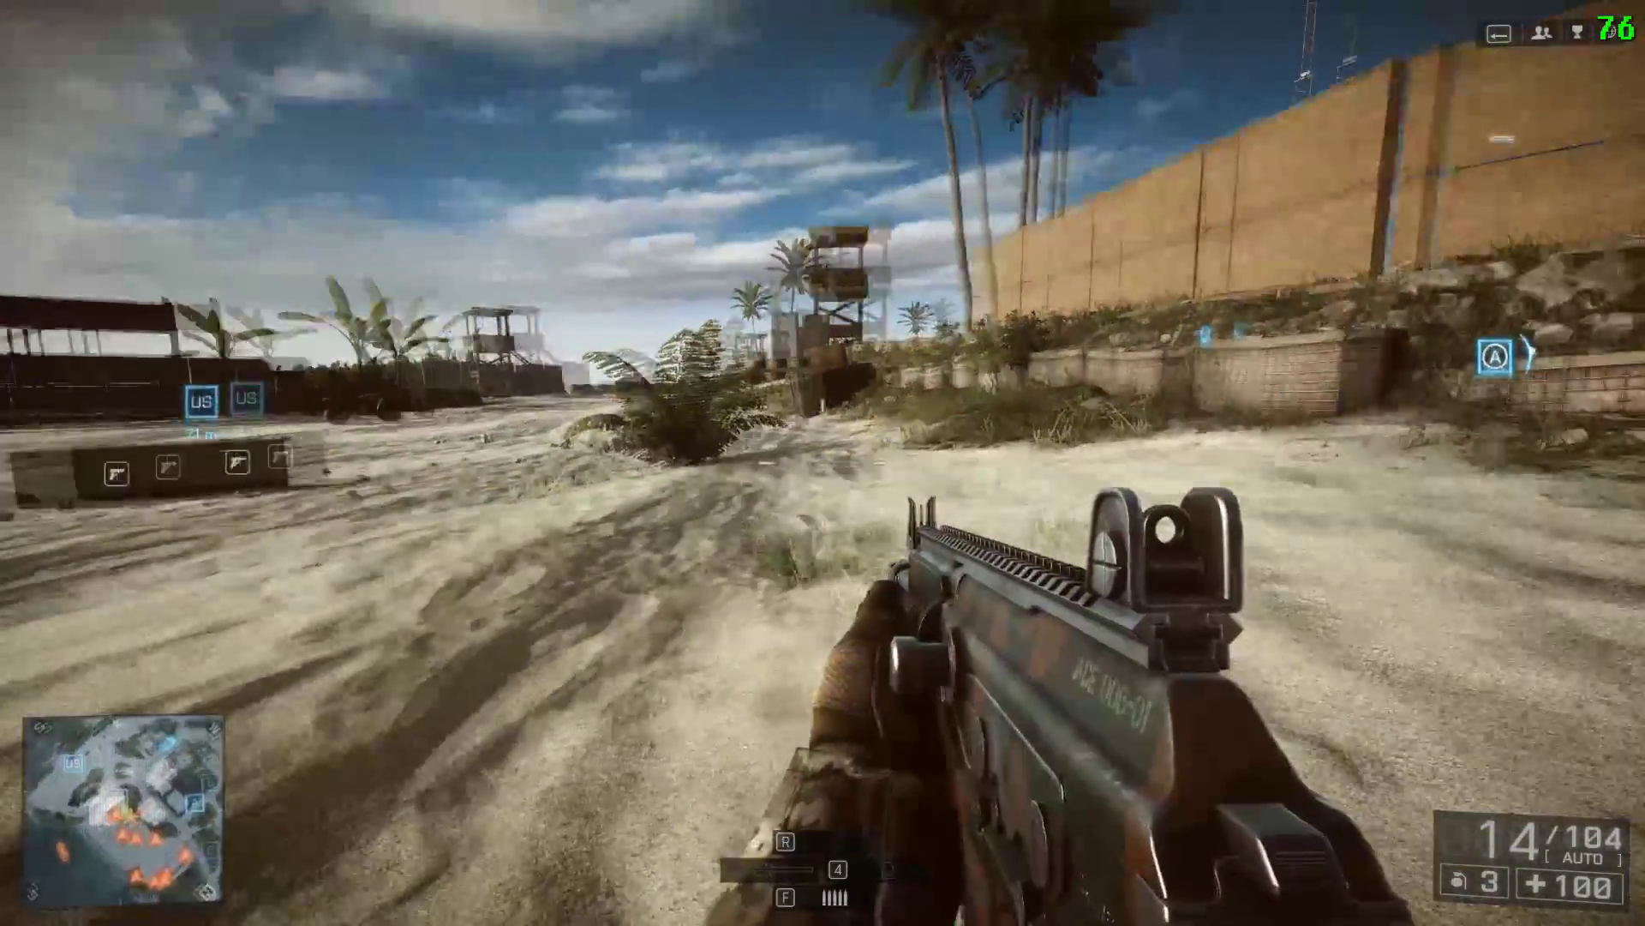
key(Escape)
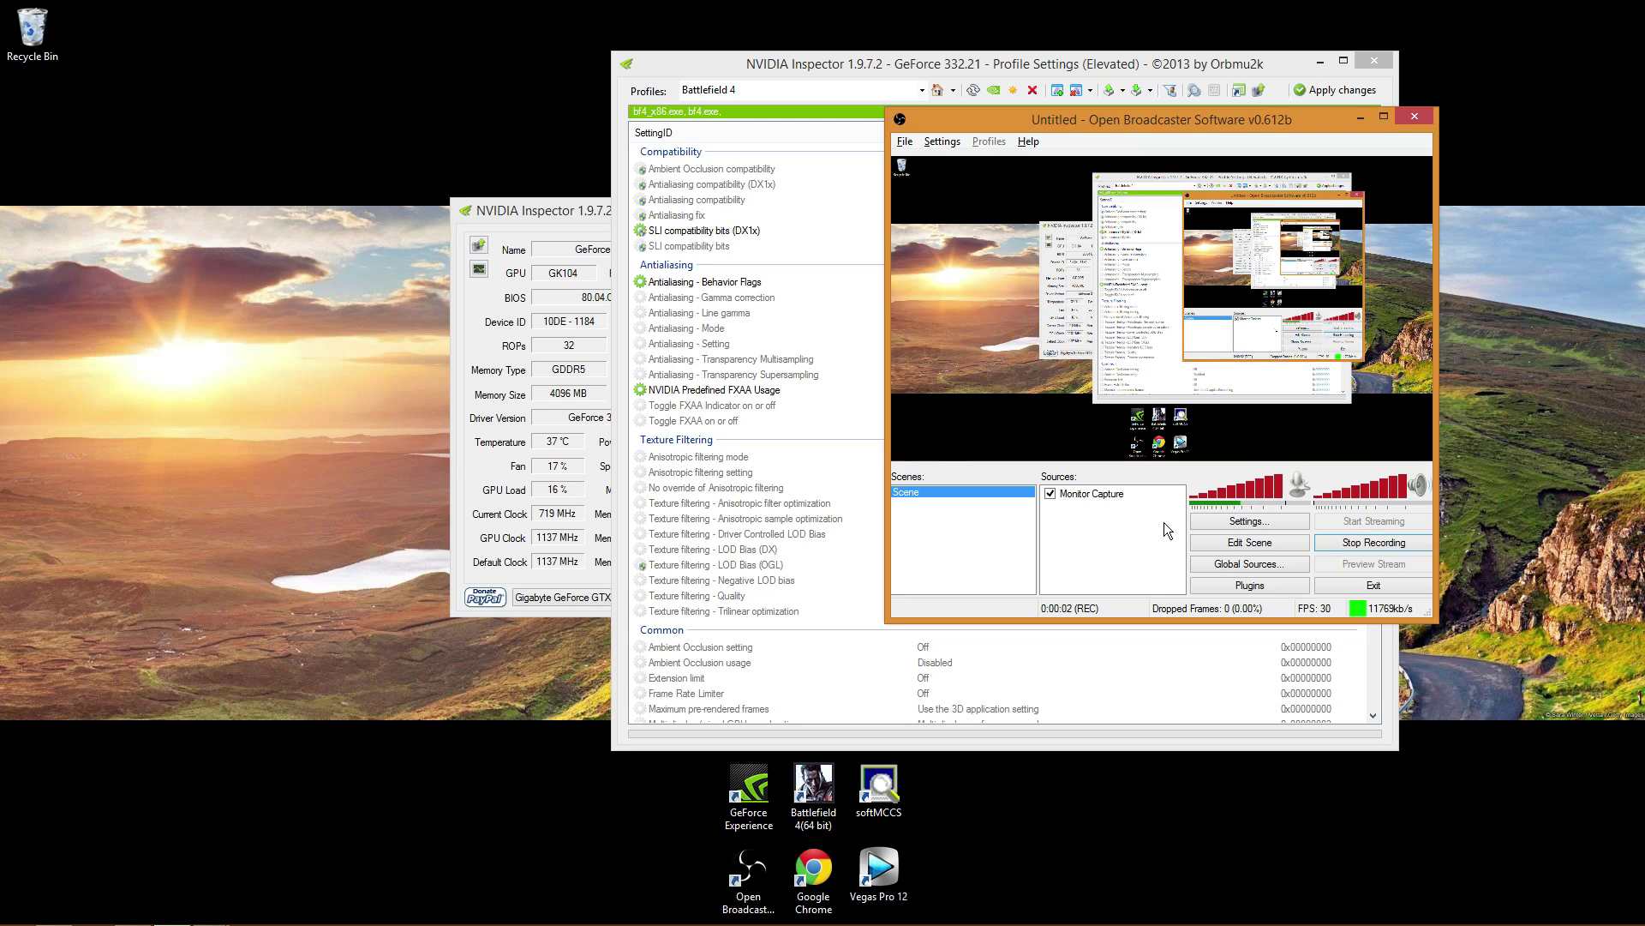
Confirm in Device Manager that both GeForce GTX 770 cards are listed, then close it and System
key(super+Pause)
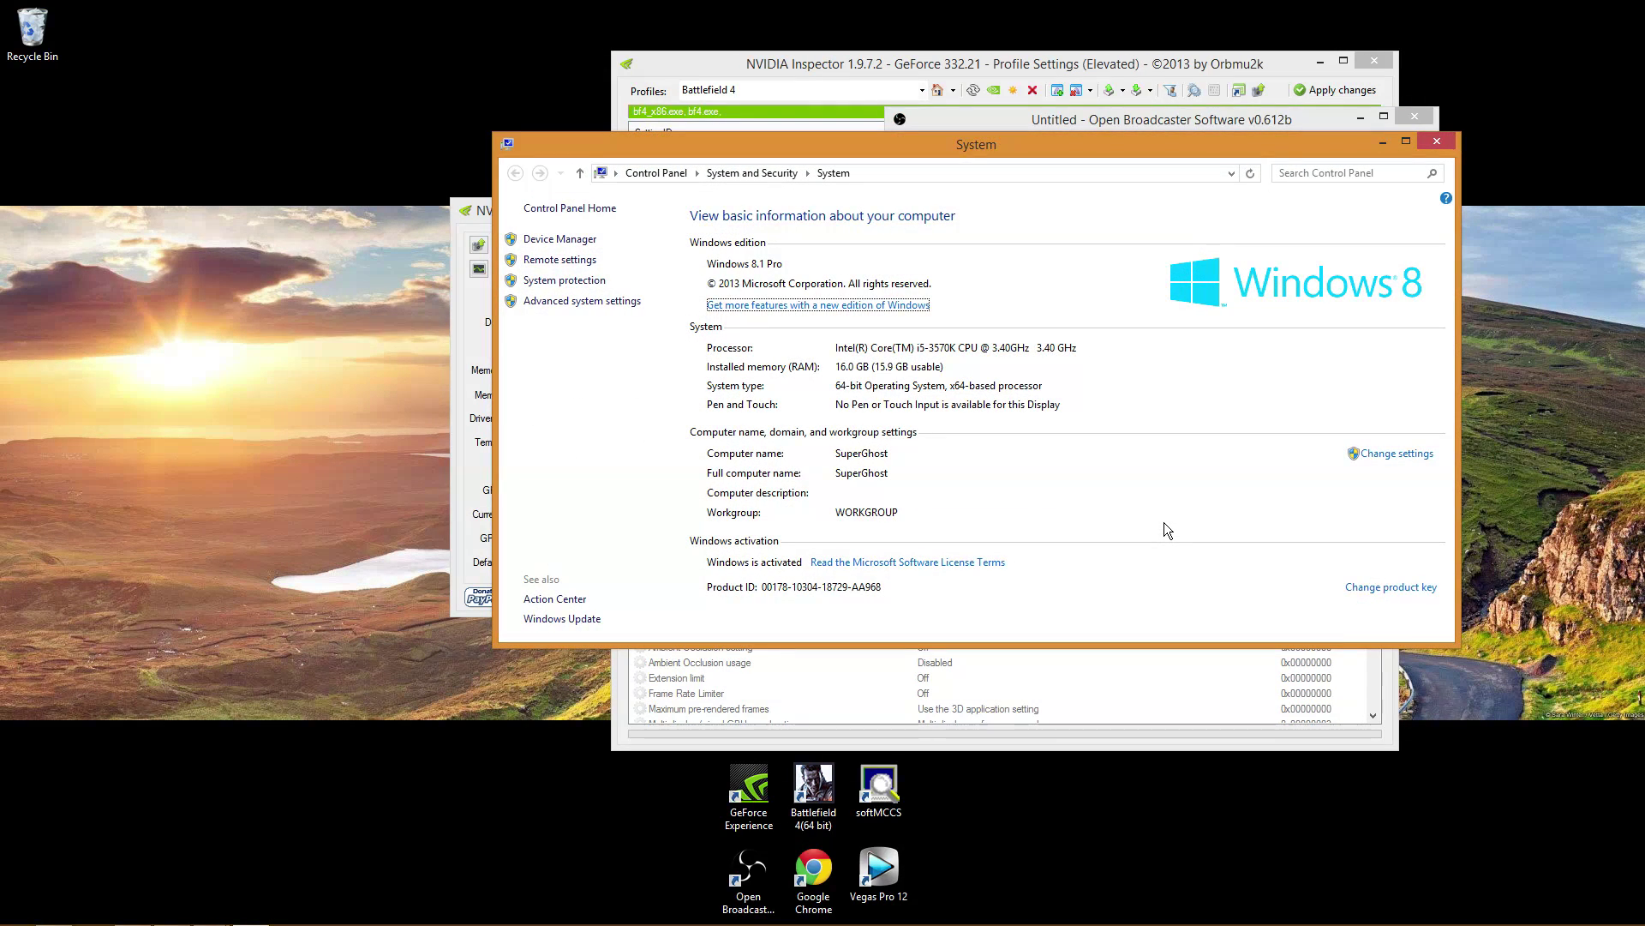
click(560, 239)
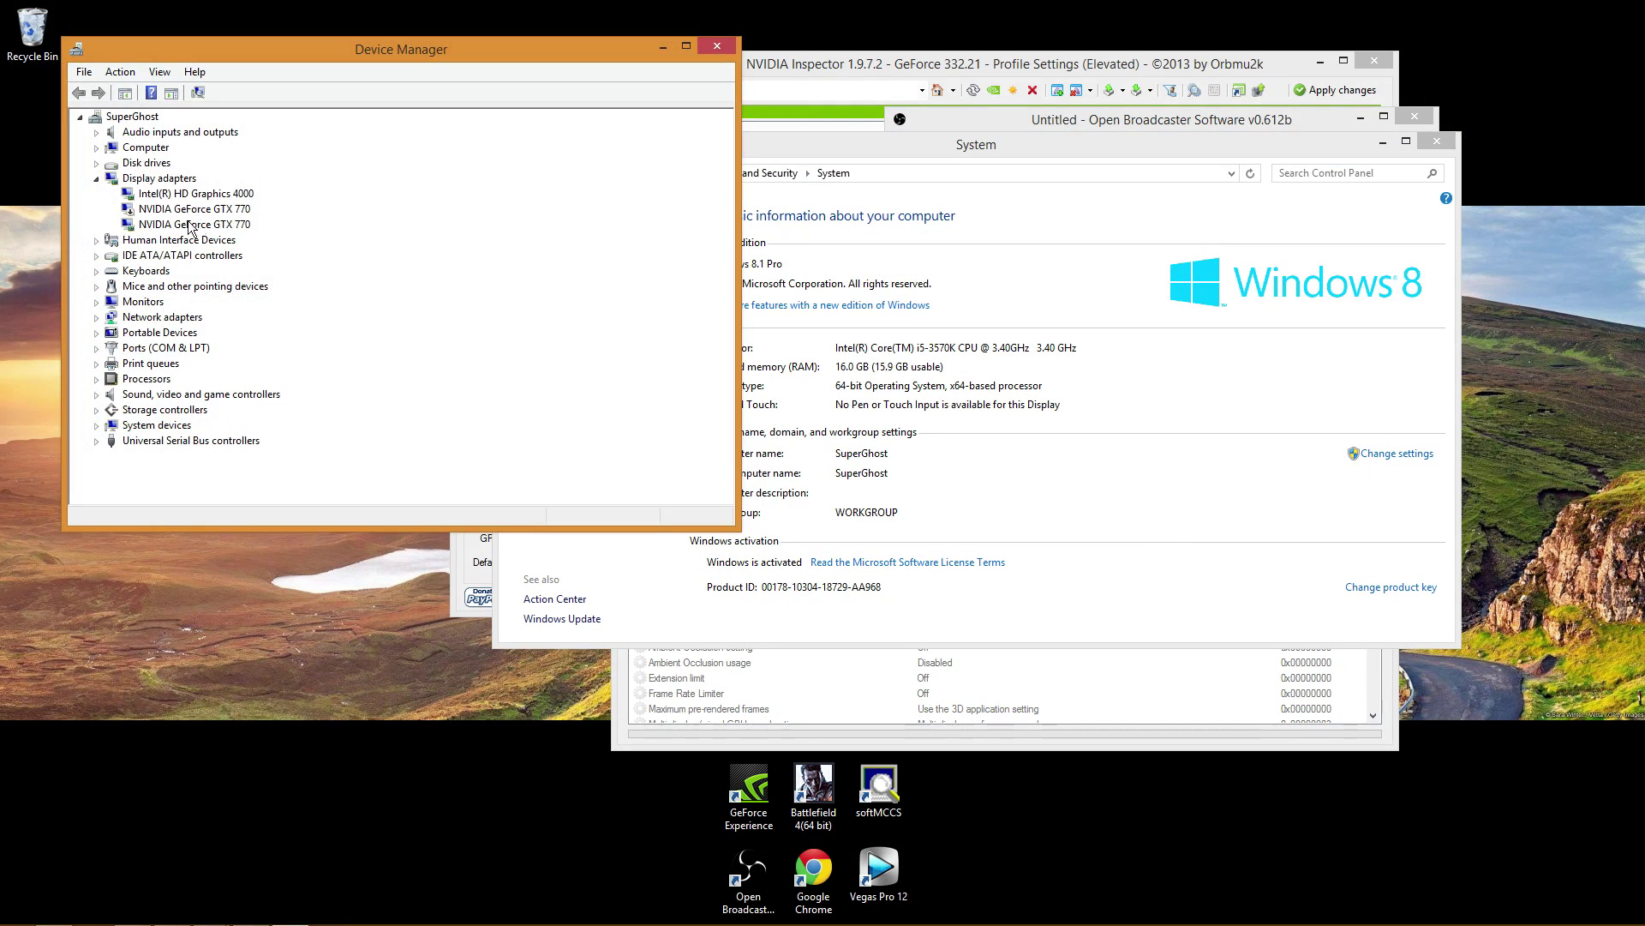
click(716, 45)
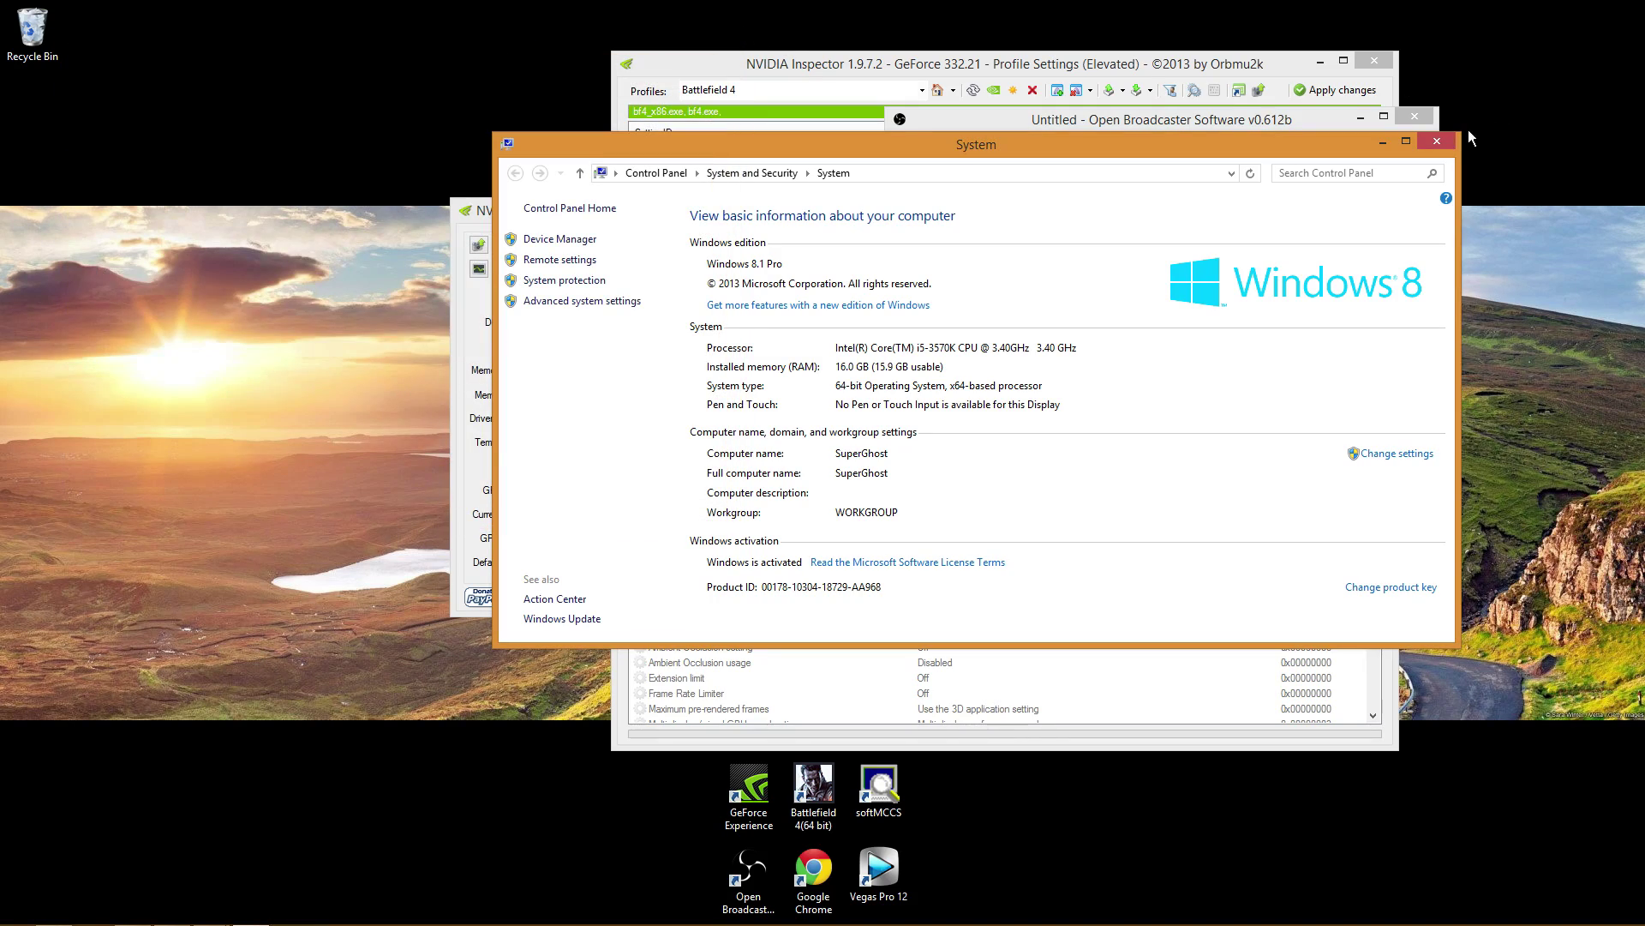
click(1436, 141)
Close the Inspector profile settings window and launch File Explorer from the taskbar
drag(1202, 126, 419, 118)
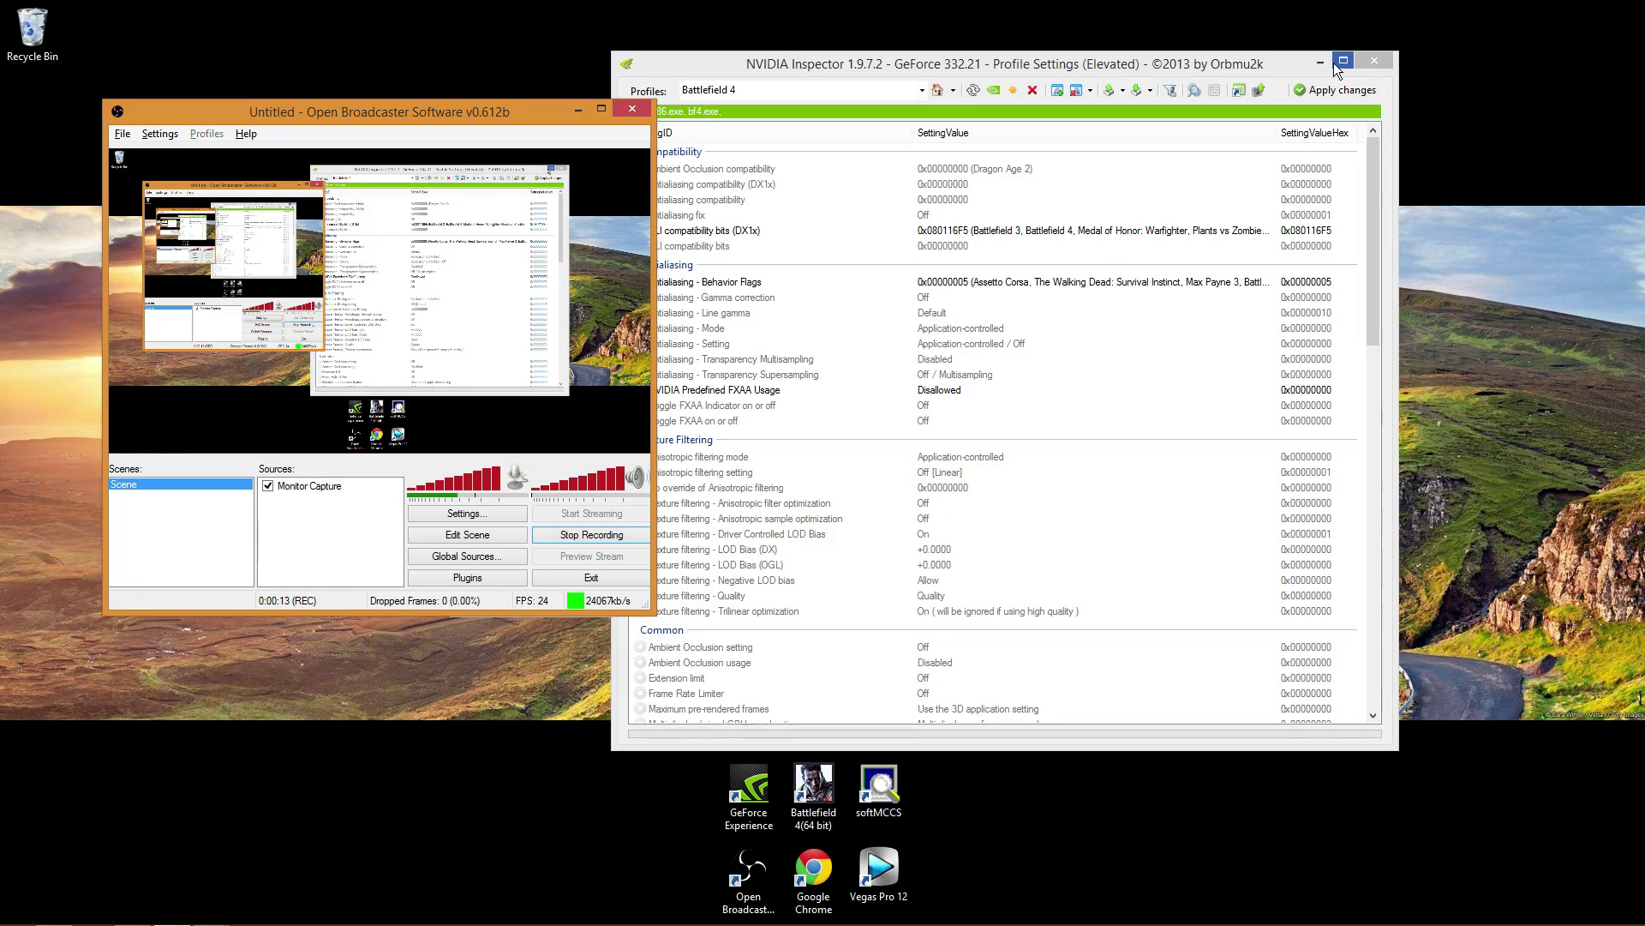
click(1375, 61)
click(1087, 405)
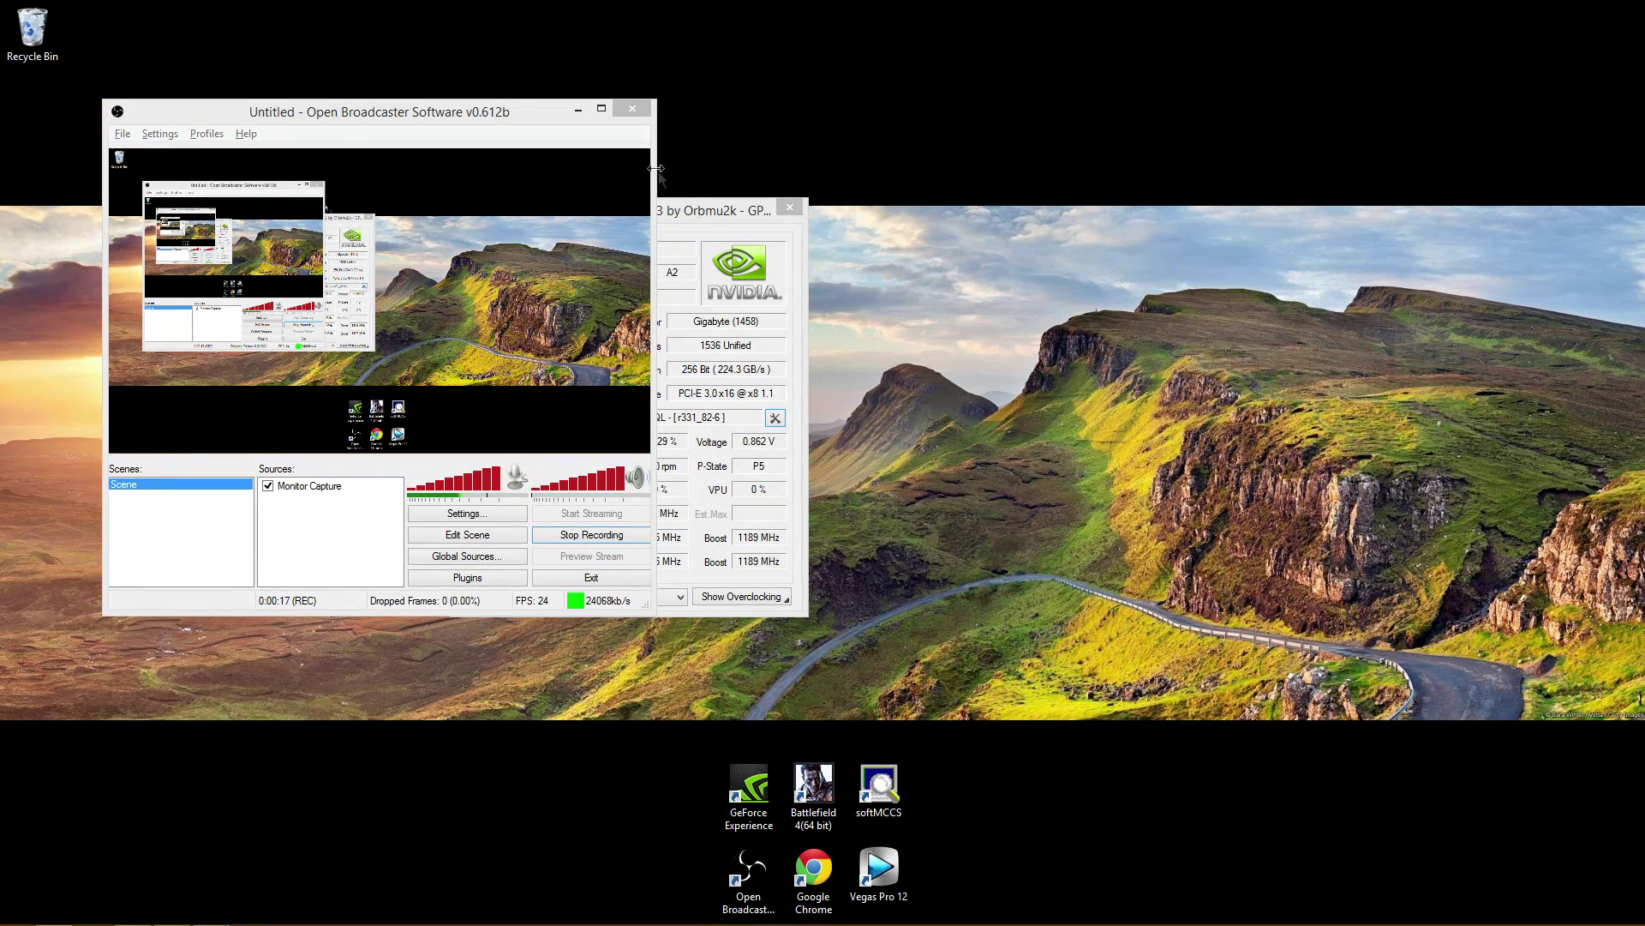
drag(558, 126, 1208, 130)
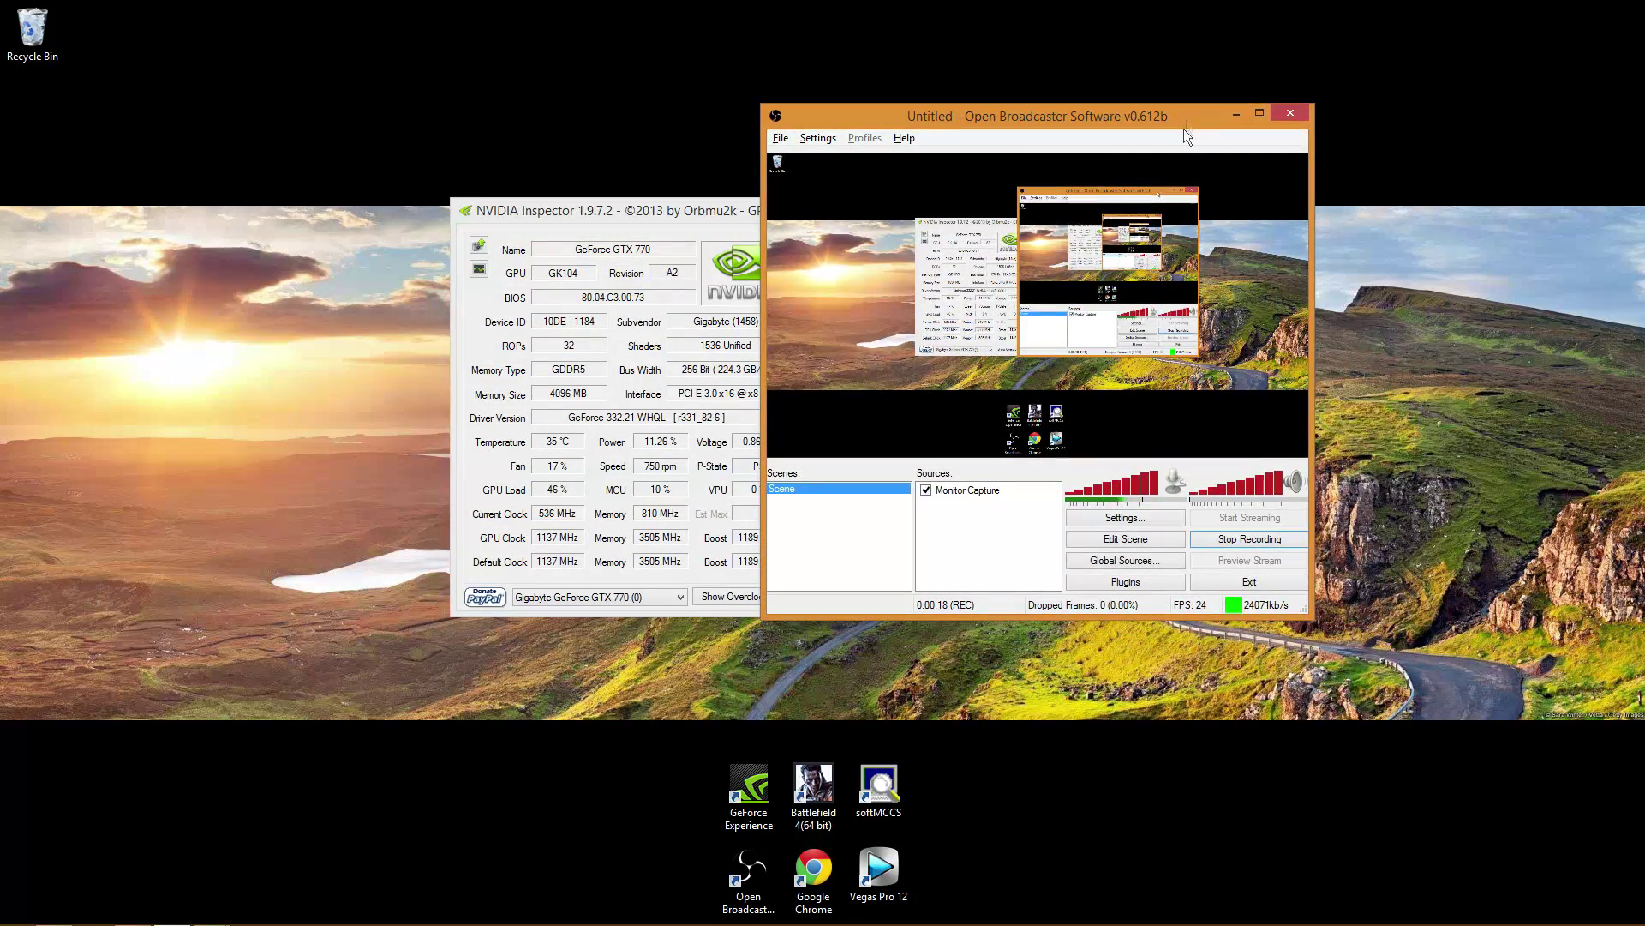
click(622, 220)
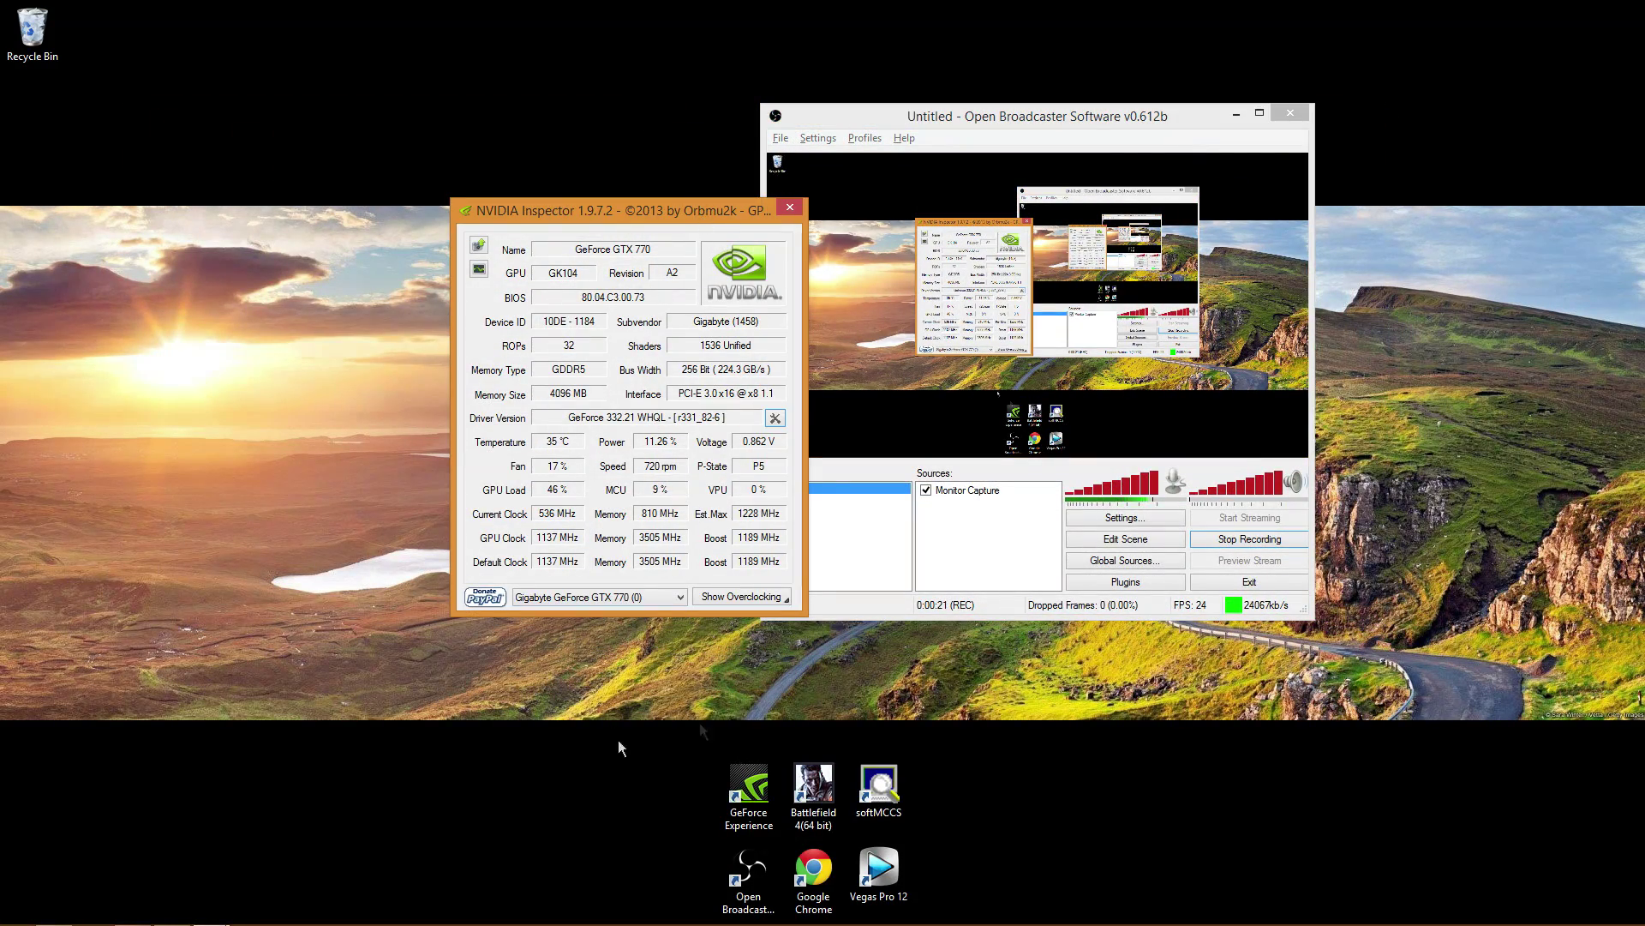
mouse_move(101, 886)
click(53, 914)
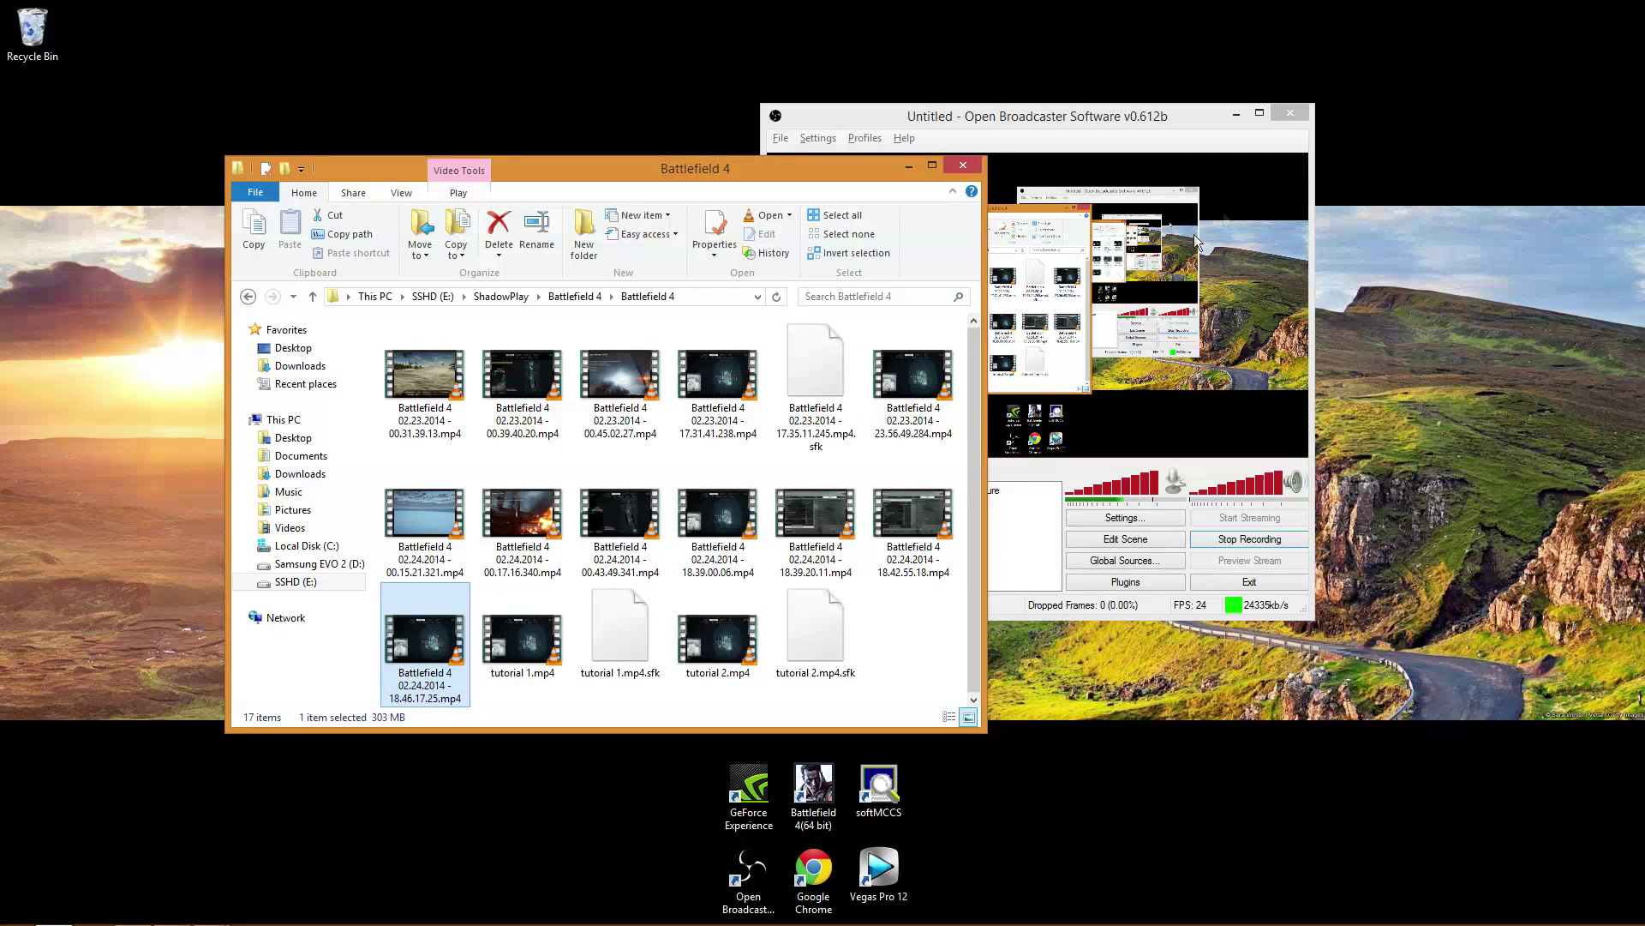
Navigate to the Documents\Battlefield 4\settings folder
click(305, 463)
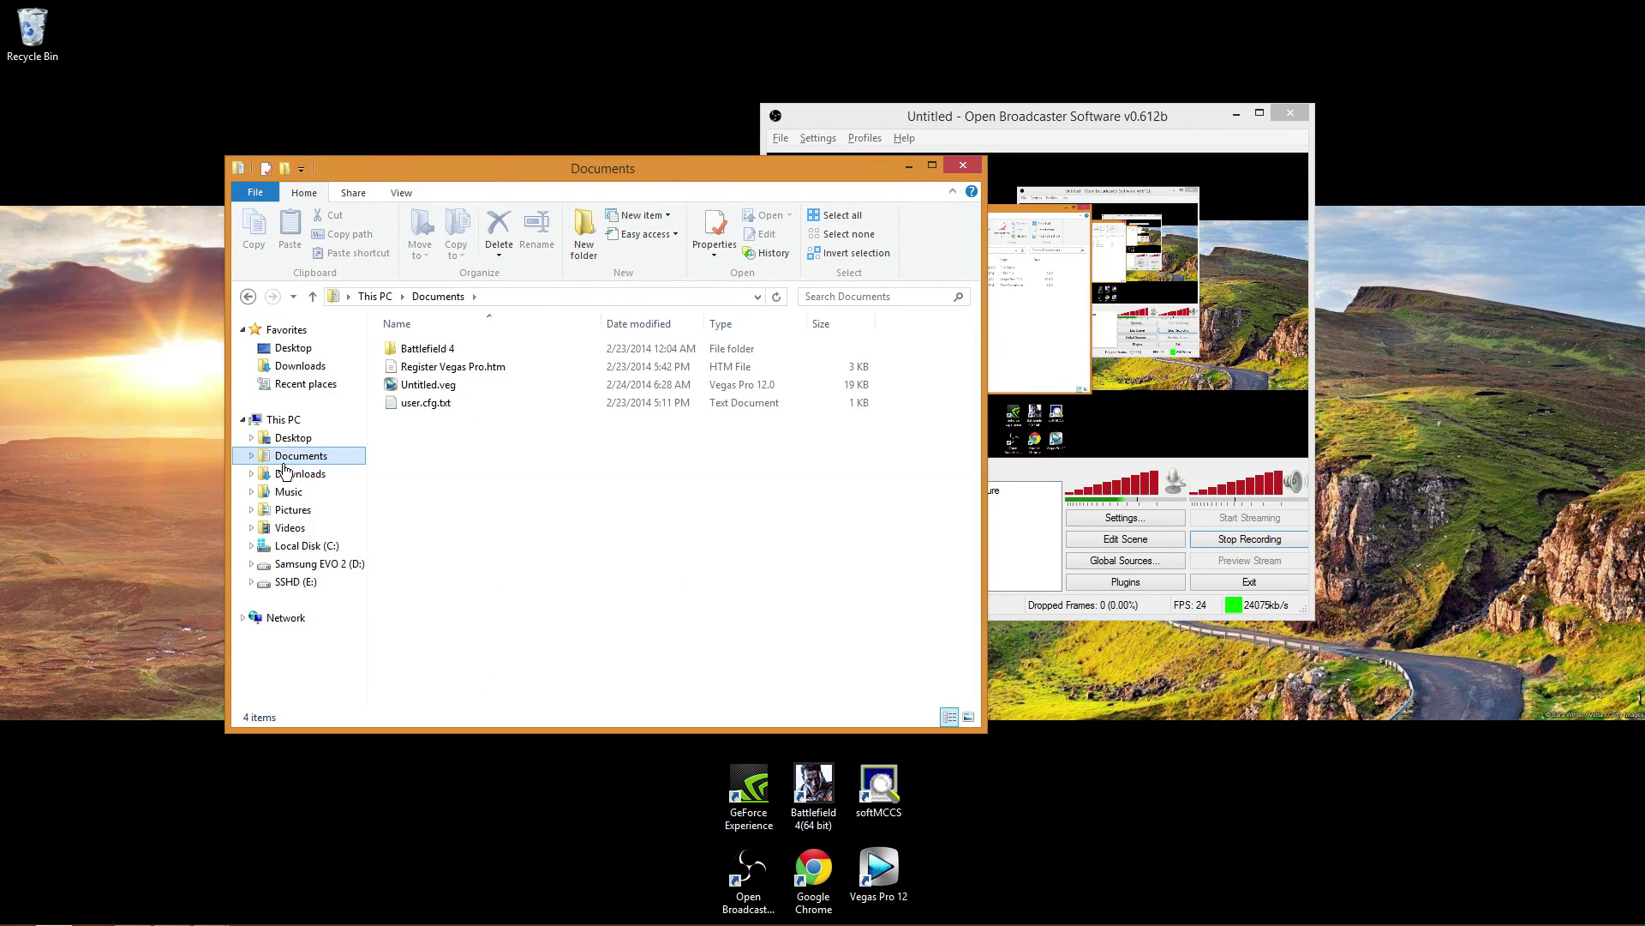
double_click(528, 347)
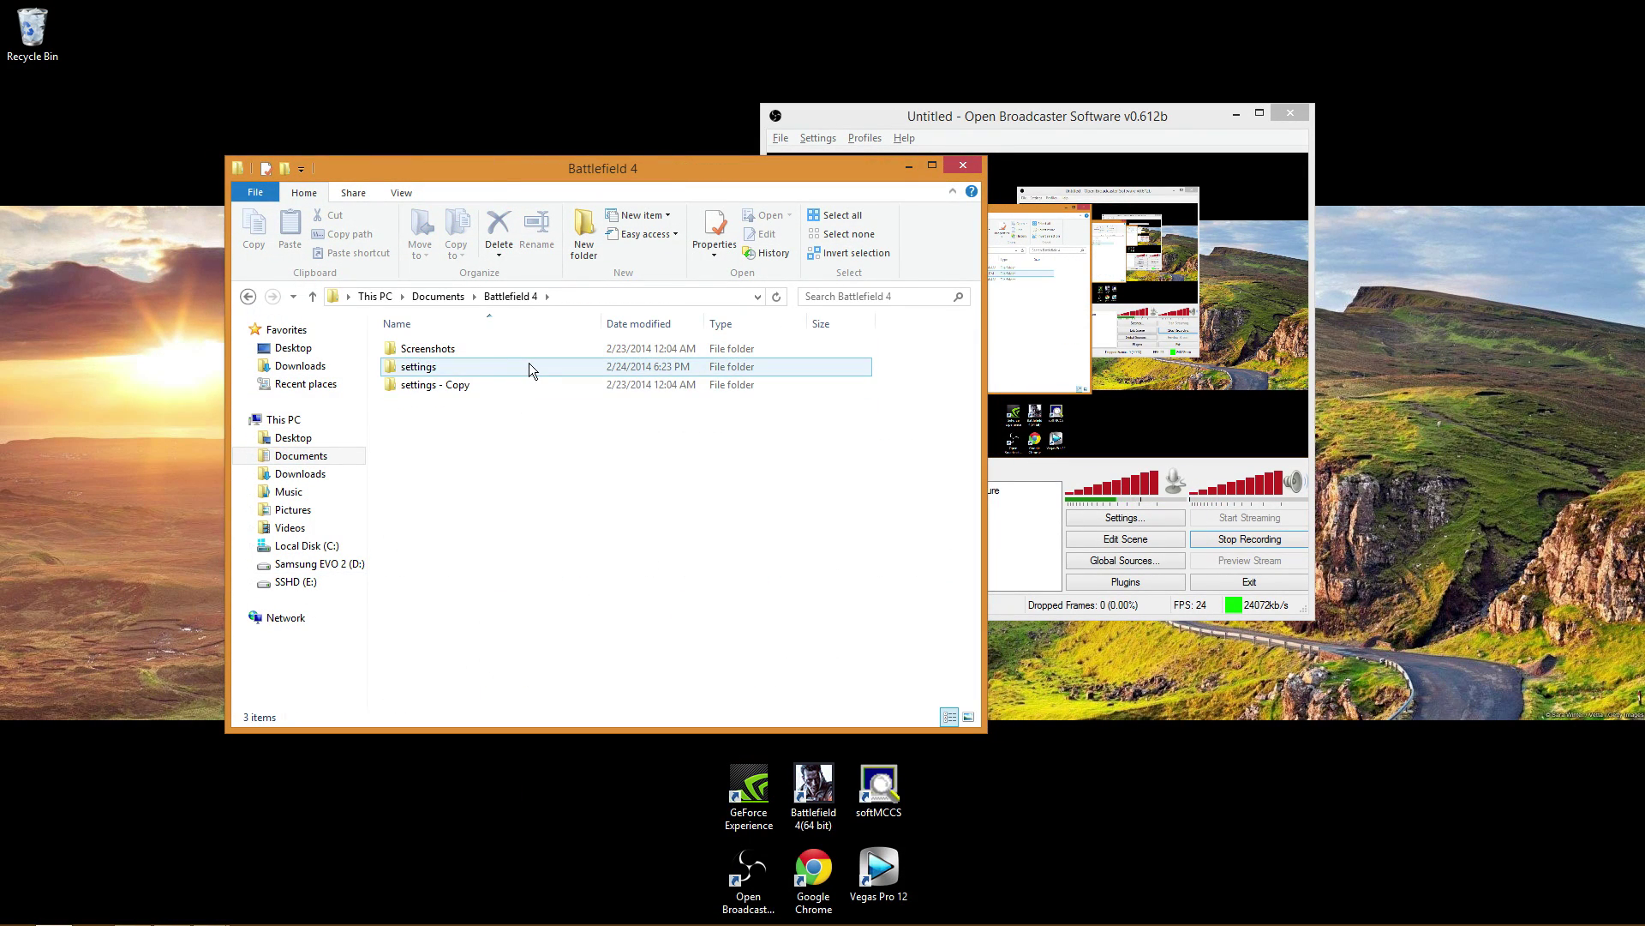
double_click(528, 366)
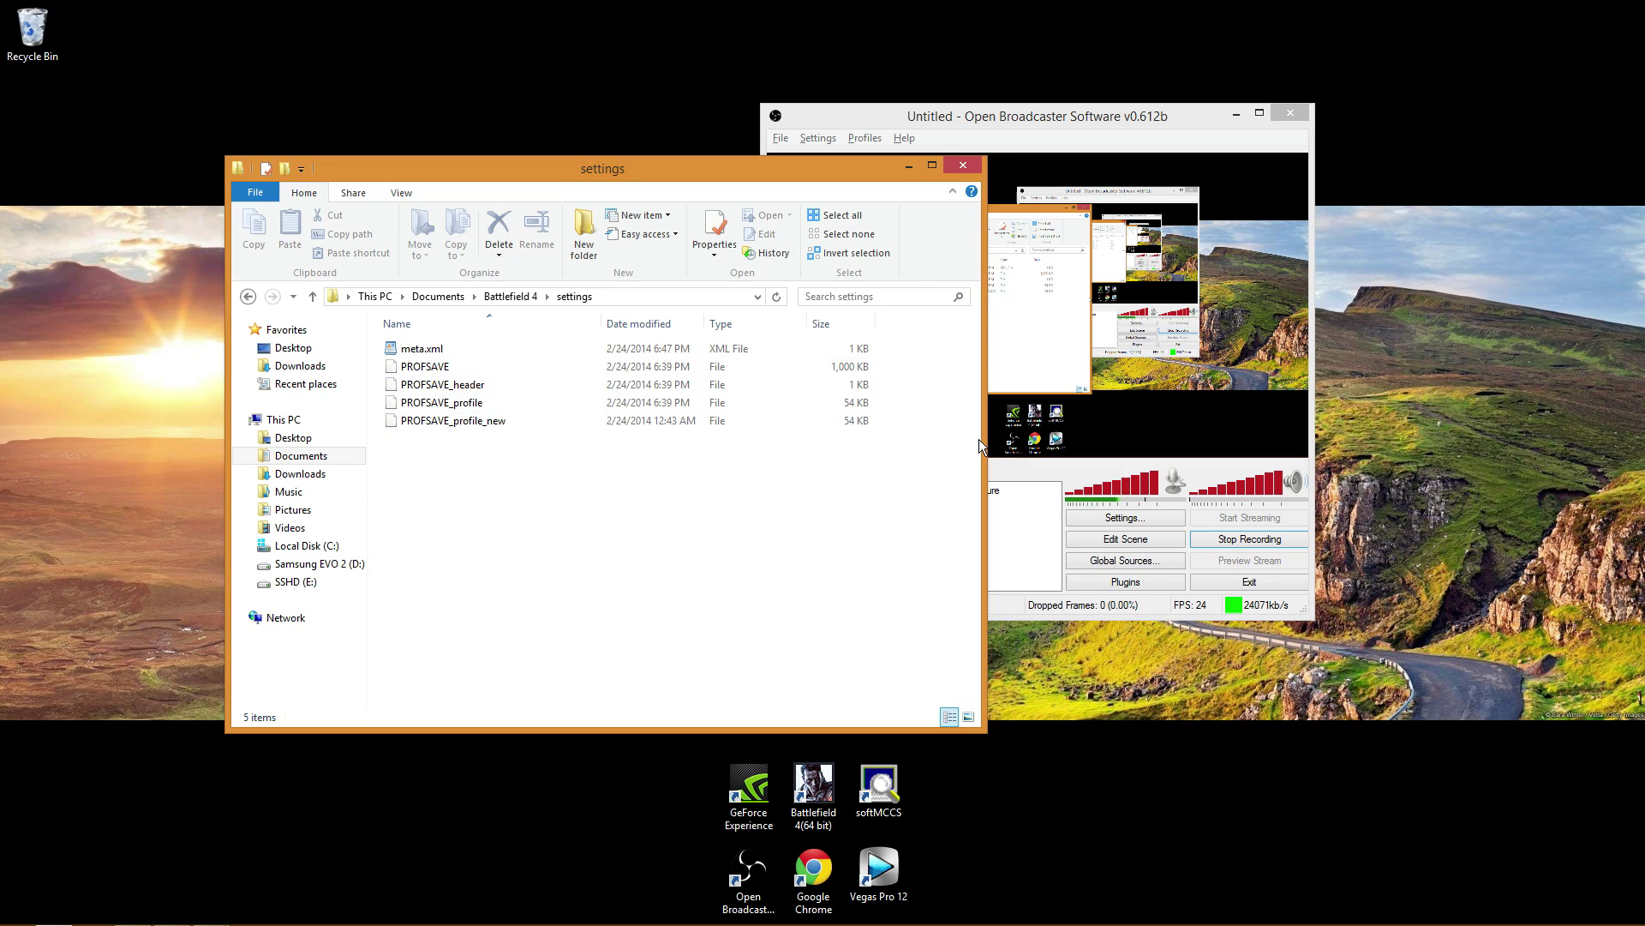
Open PROFSAVE_profile with WordPad
right_click(476, 410)
click(518, 418)
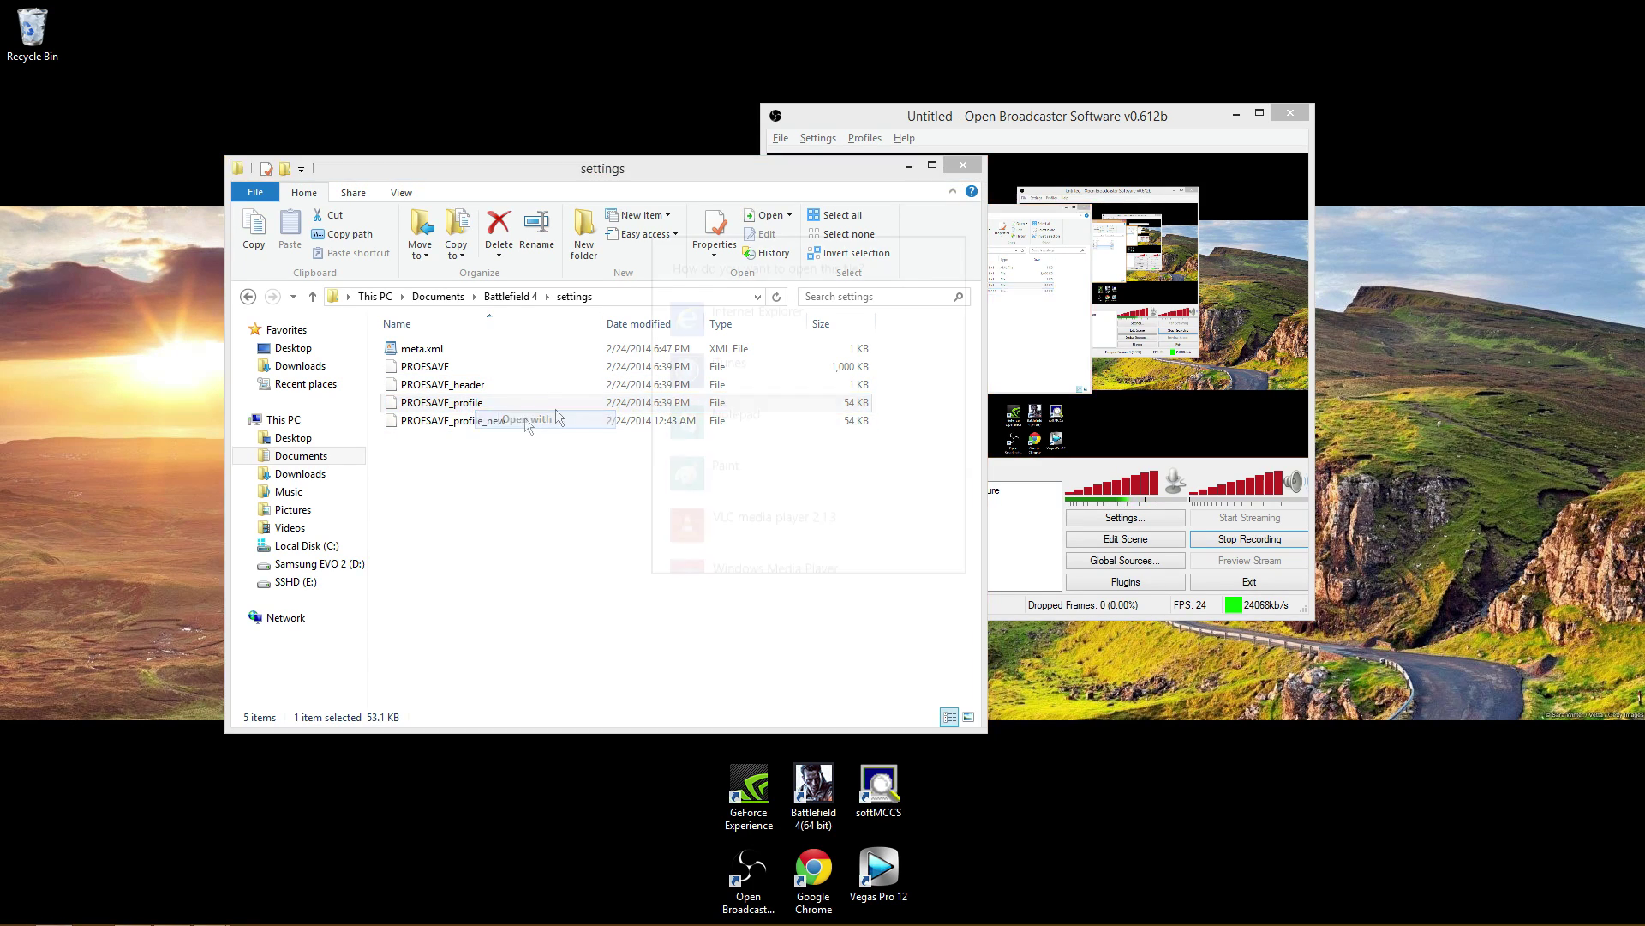
scroll(883, 362, down, 3)
click(820, 476)
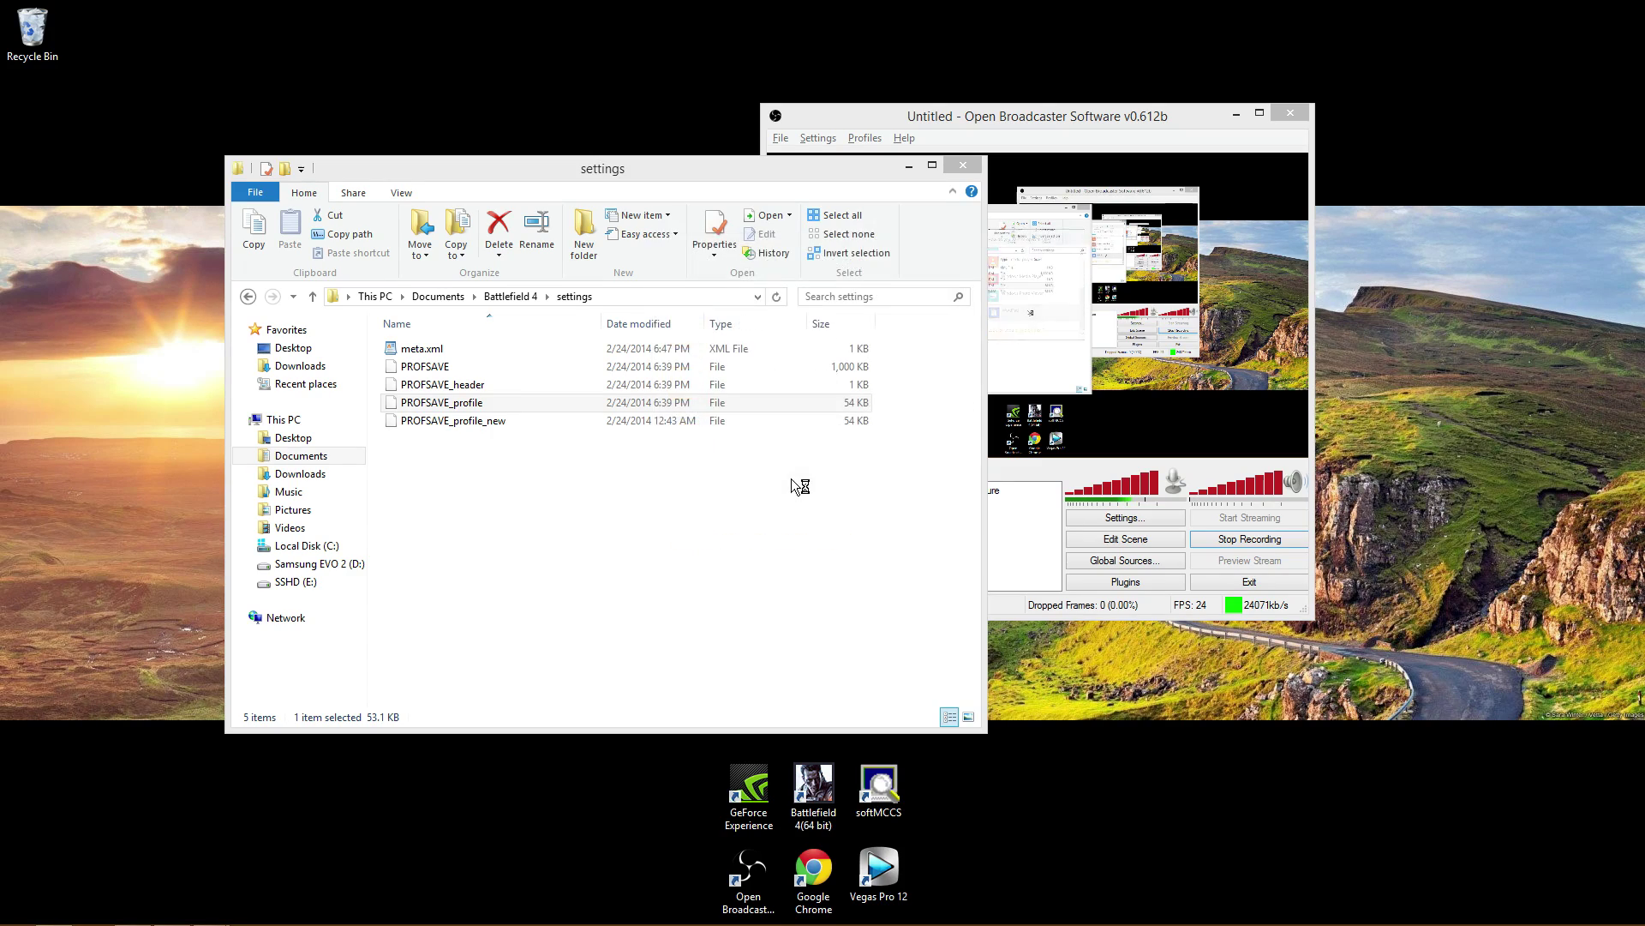
scroll(1136, 525, down, 5)
Scroll through the GstRender values, then return to the settings folder and select PROFSAVE_profile_new
scroll(1133, 518, down, 6)
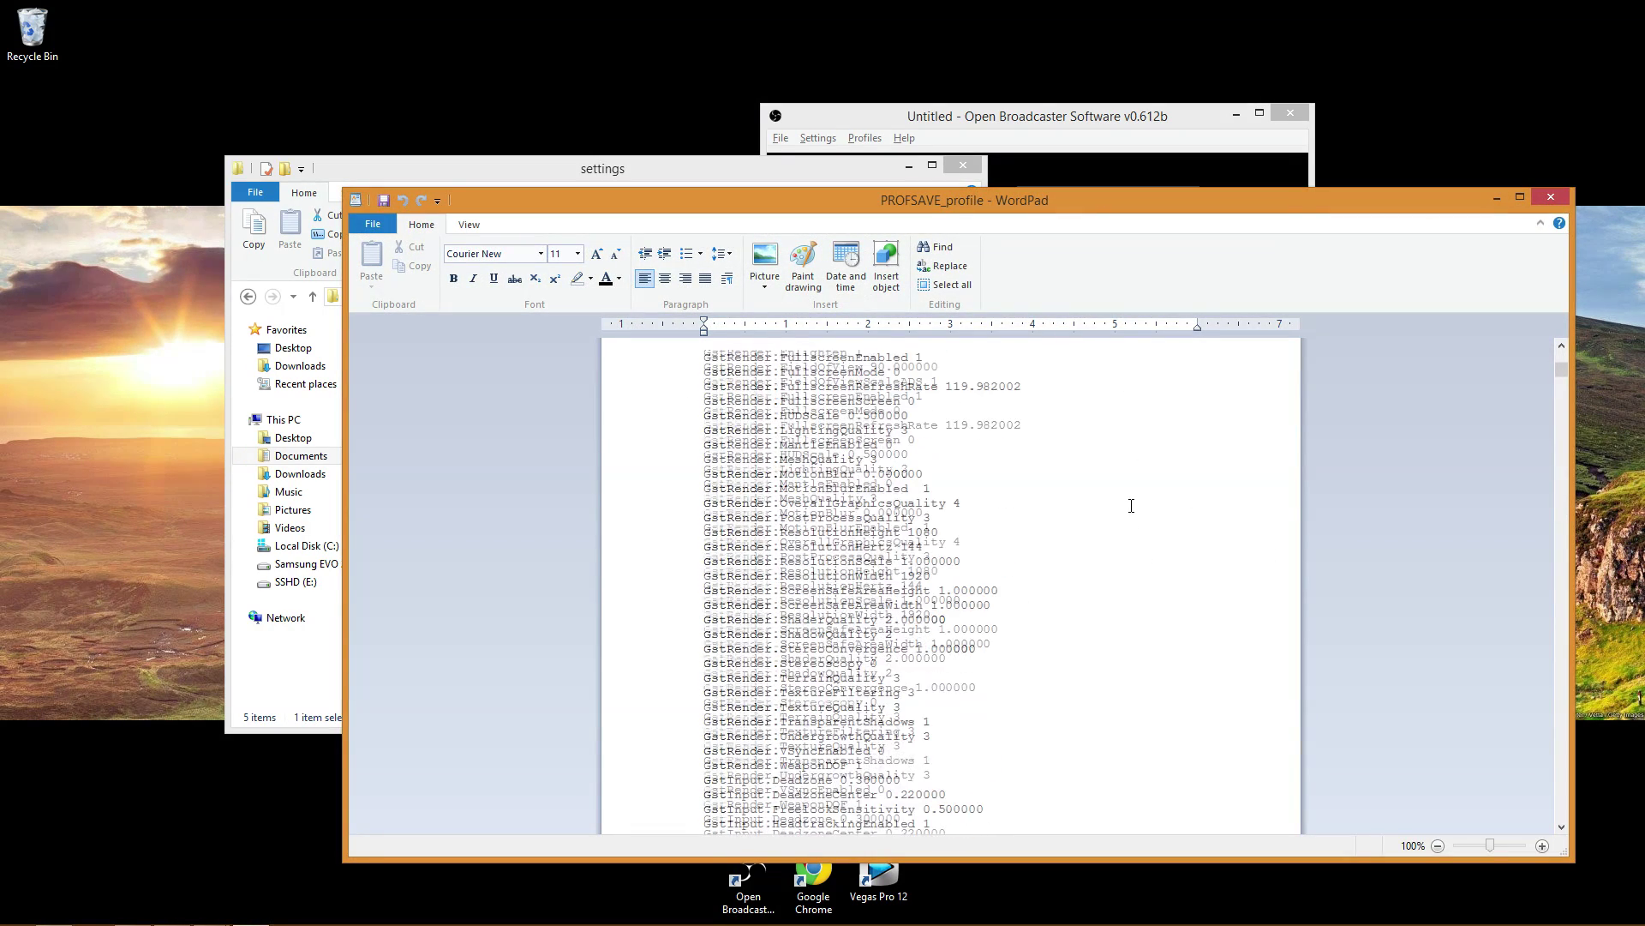
scroll(944, 733, down, 1)
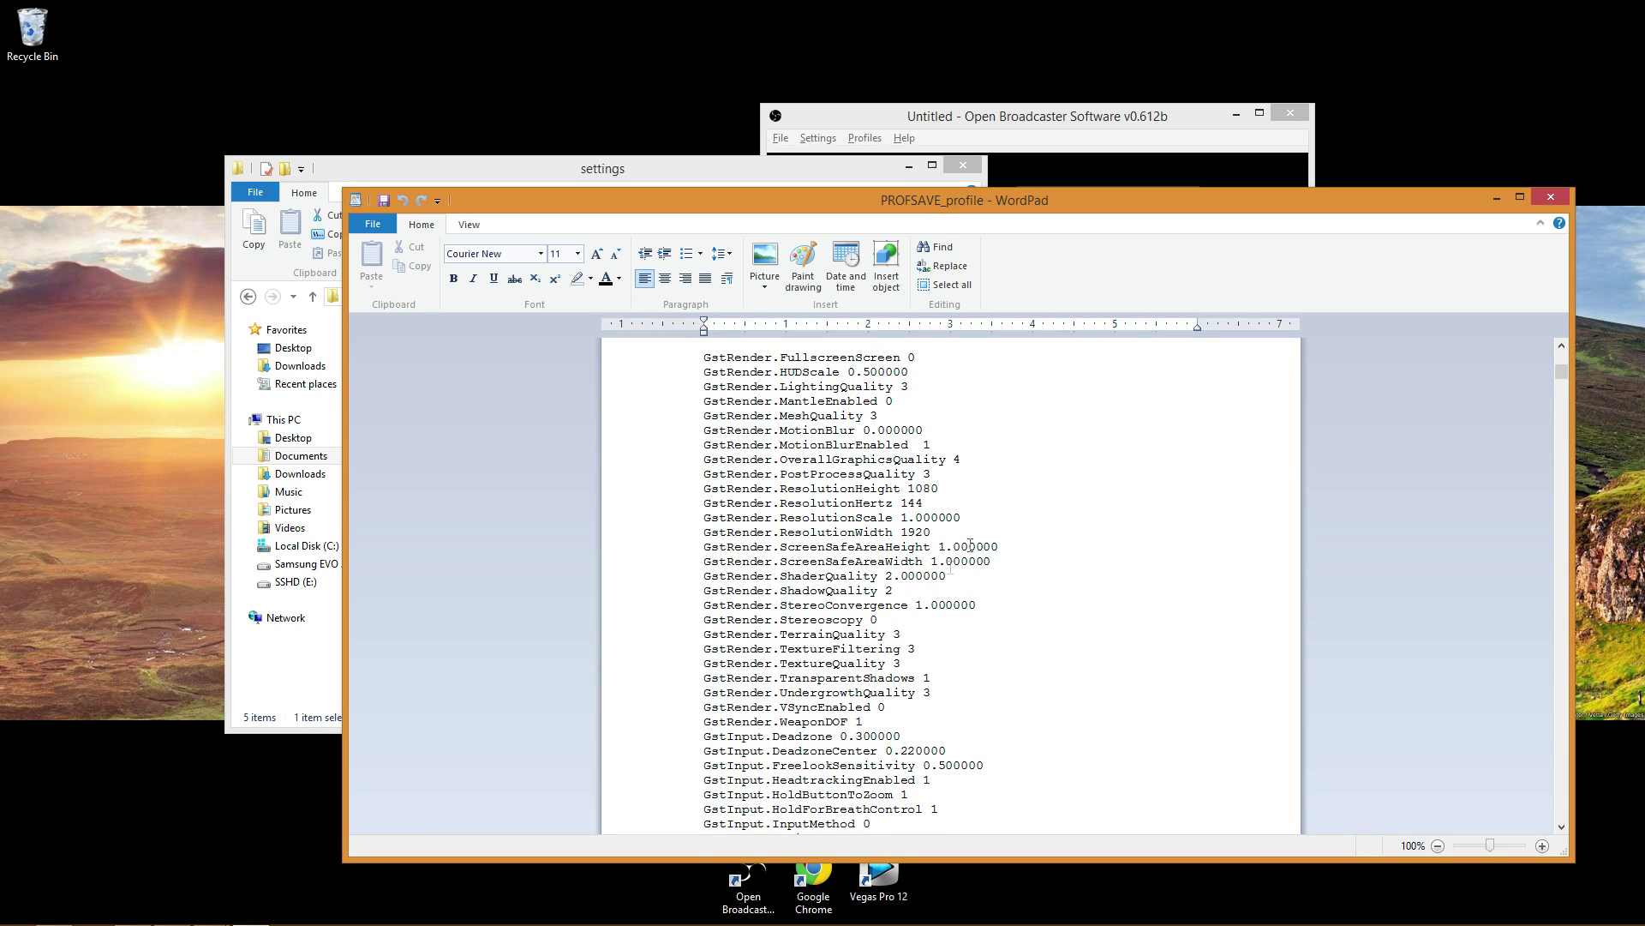
click(624, 173)
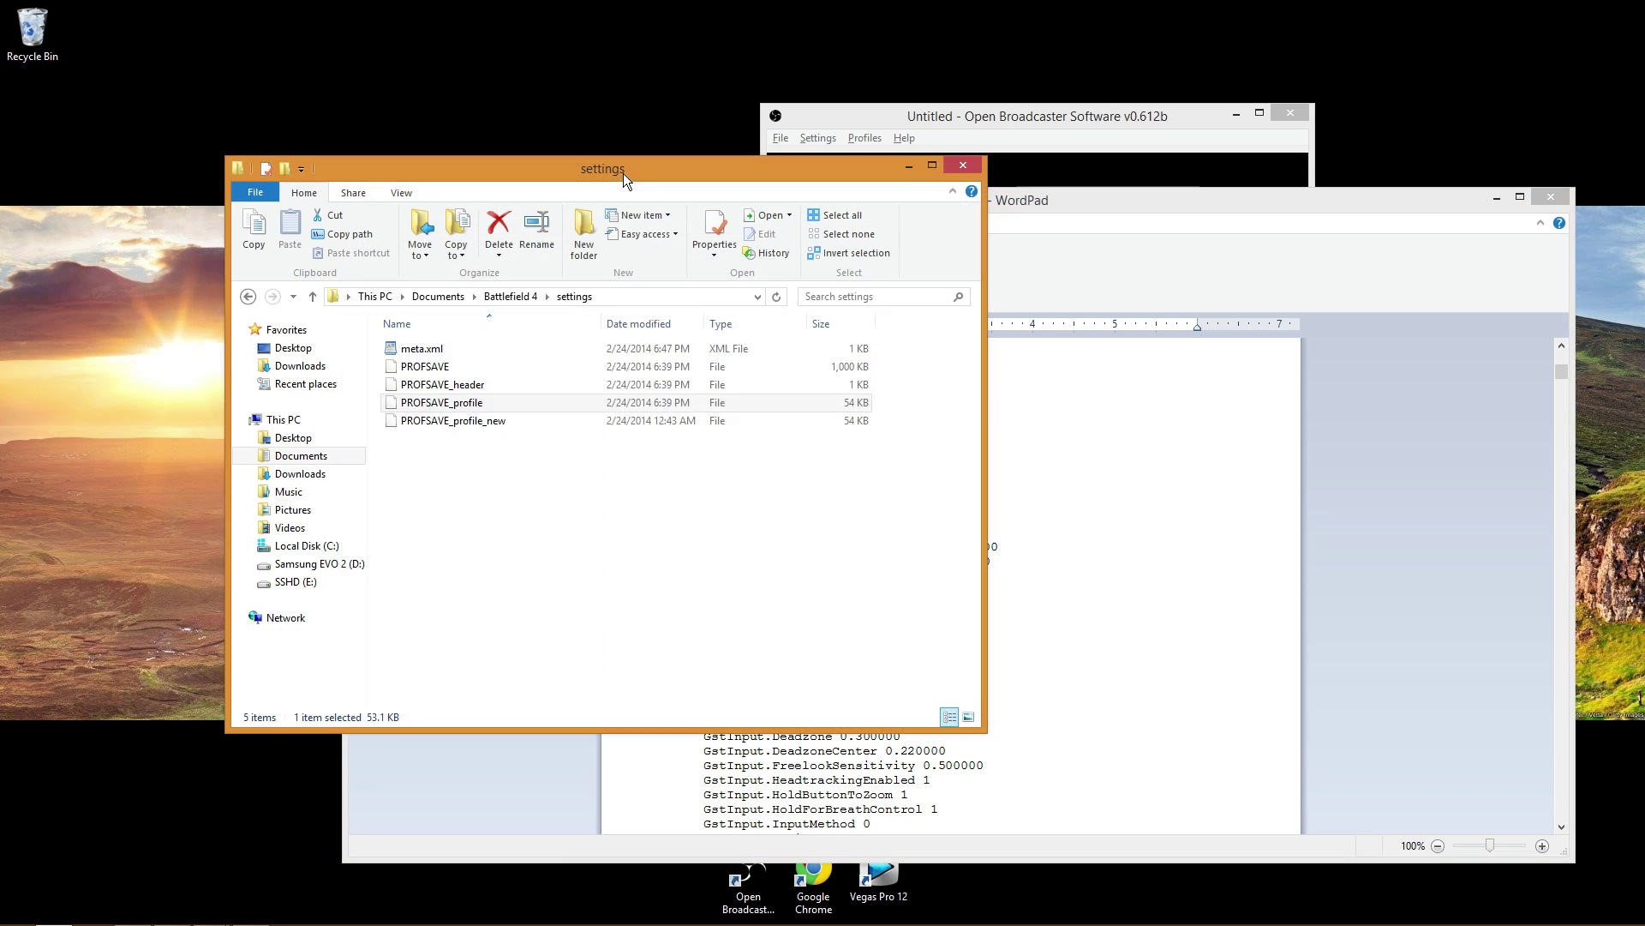
click(480, 422)
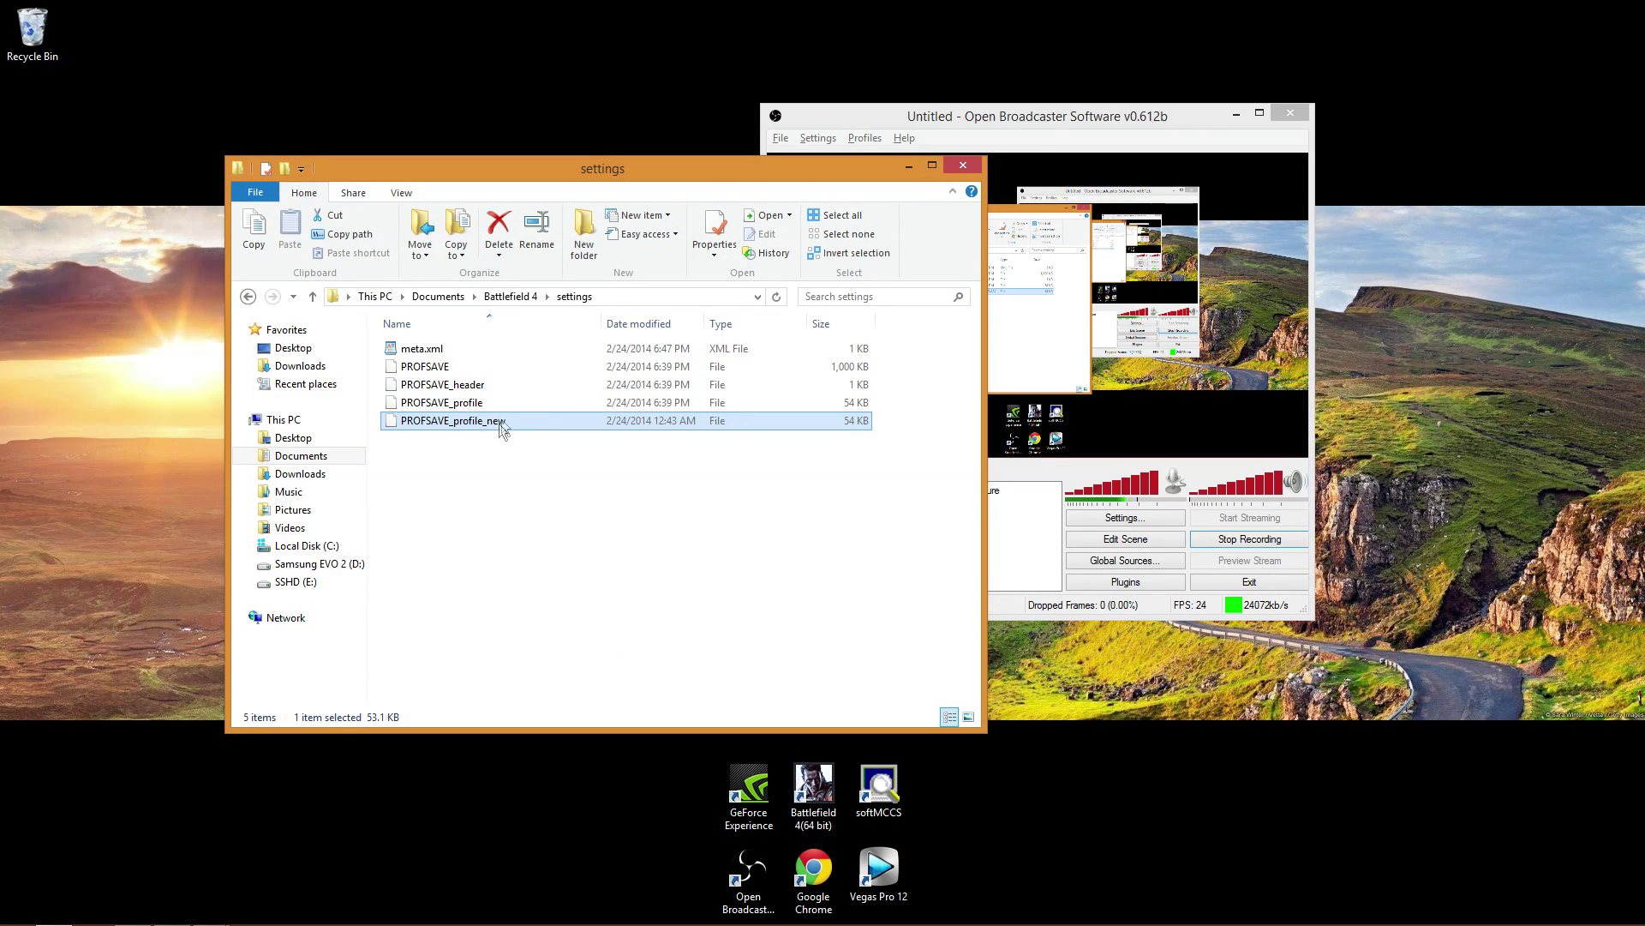
Rename PROFSAVE_profile_new to PROFSAVE_profile, accepting the resulting PROFSAVE_profile (2)
right_click(502, 420)
click(598, 585)
key(End)
key(BackSpace)
key(BackSpace)
key(BackSpace)
key(BackSpace)
key(Return)
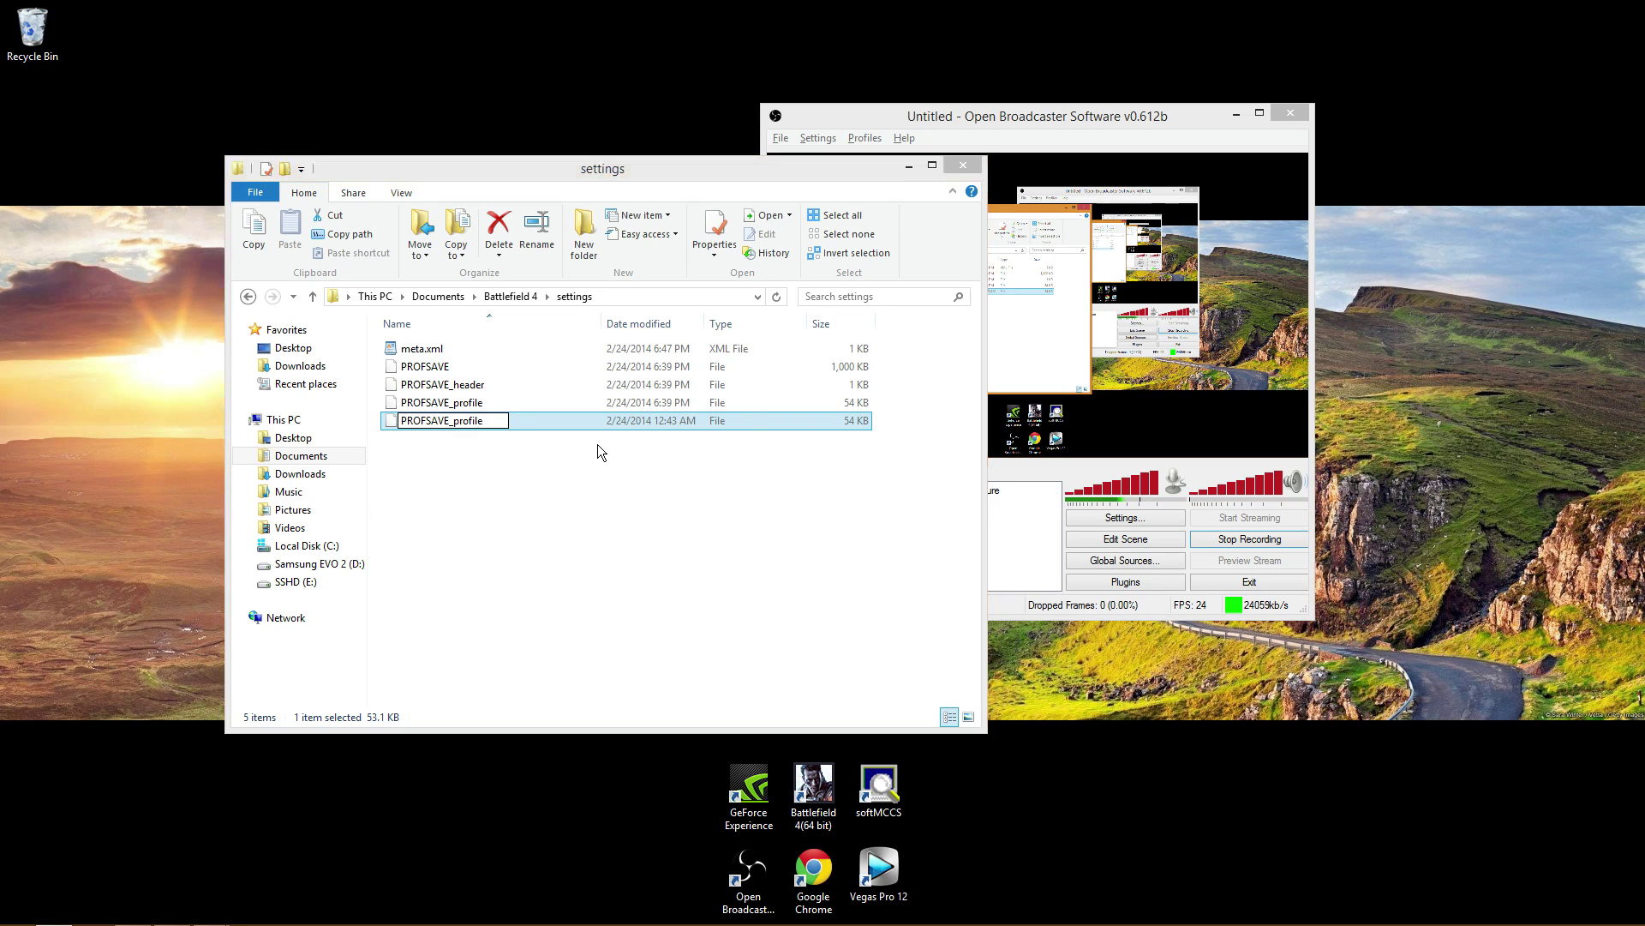
click(671, 558)
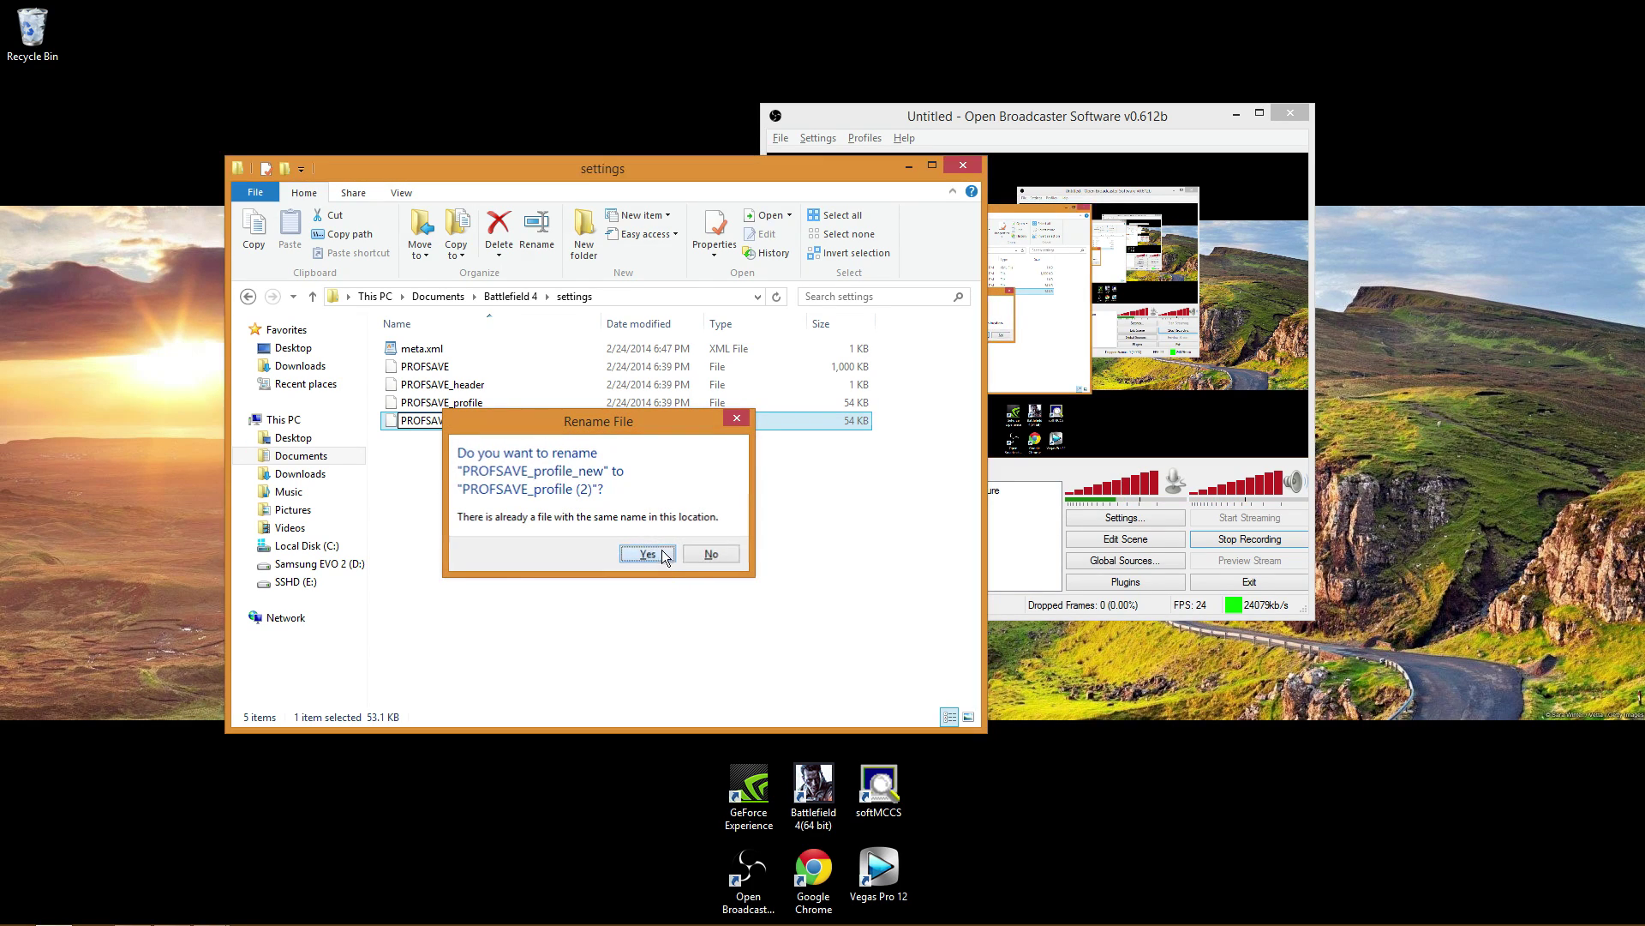
Rename PROFSAVE_profile (2) to PROFSAVE_profile_old
right_click(478, 428)
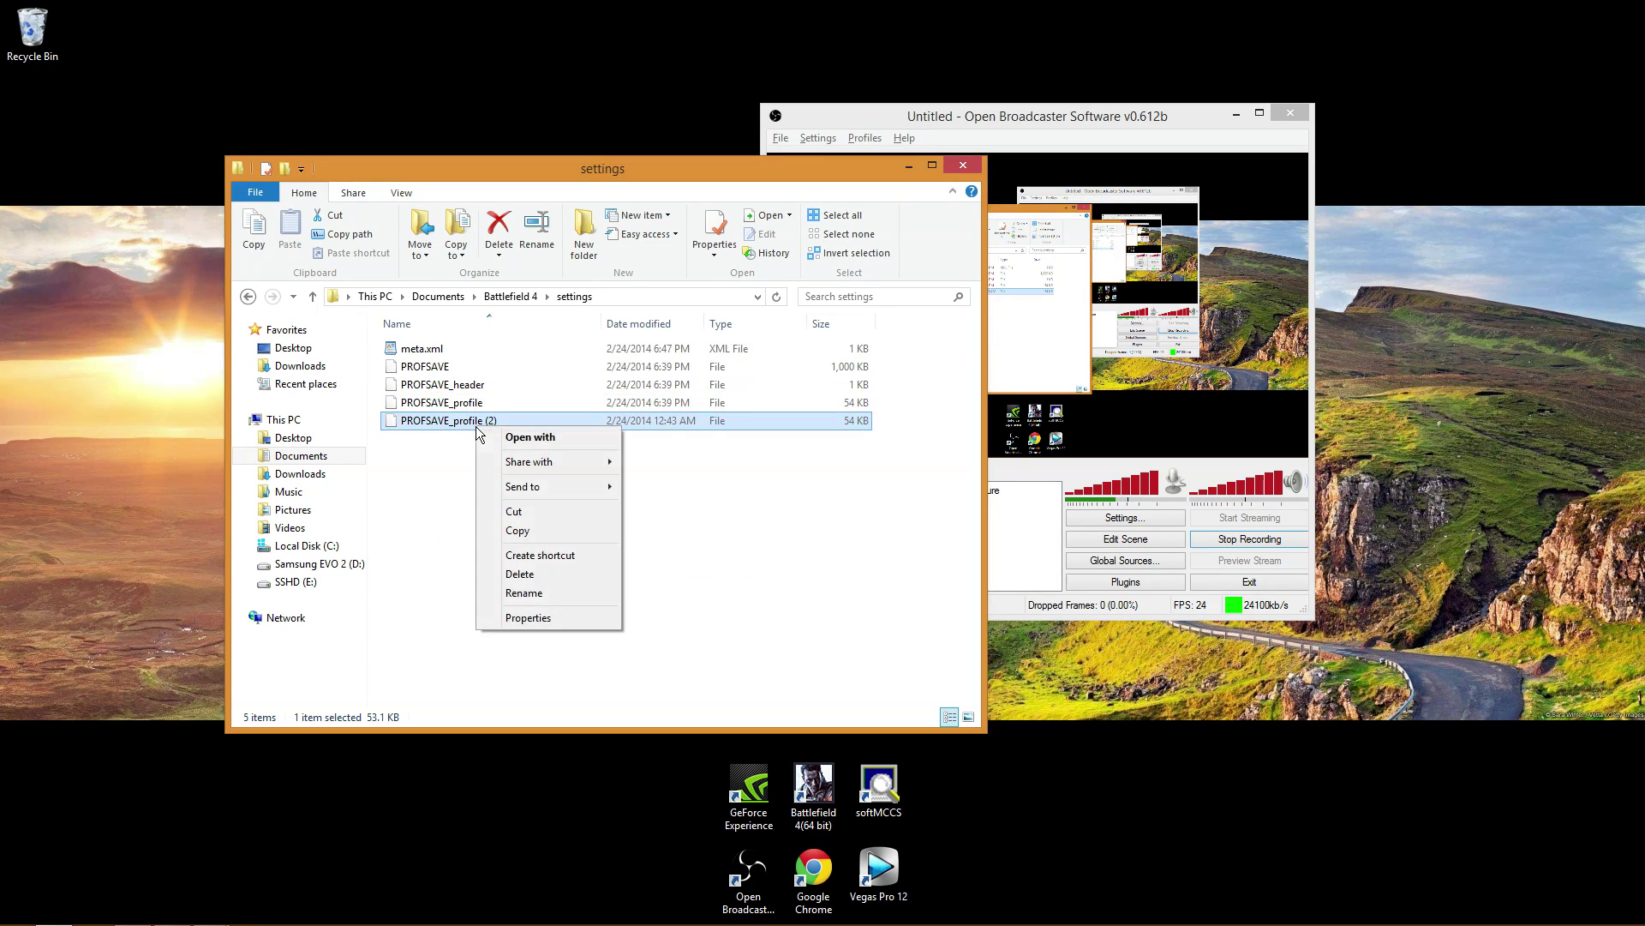
click(540, 598)
key(End)
key(BackSpace)
key(BackSpace)
key(BackSpace)
key(BackSpace)
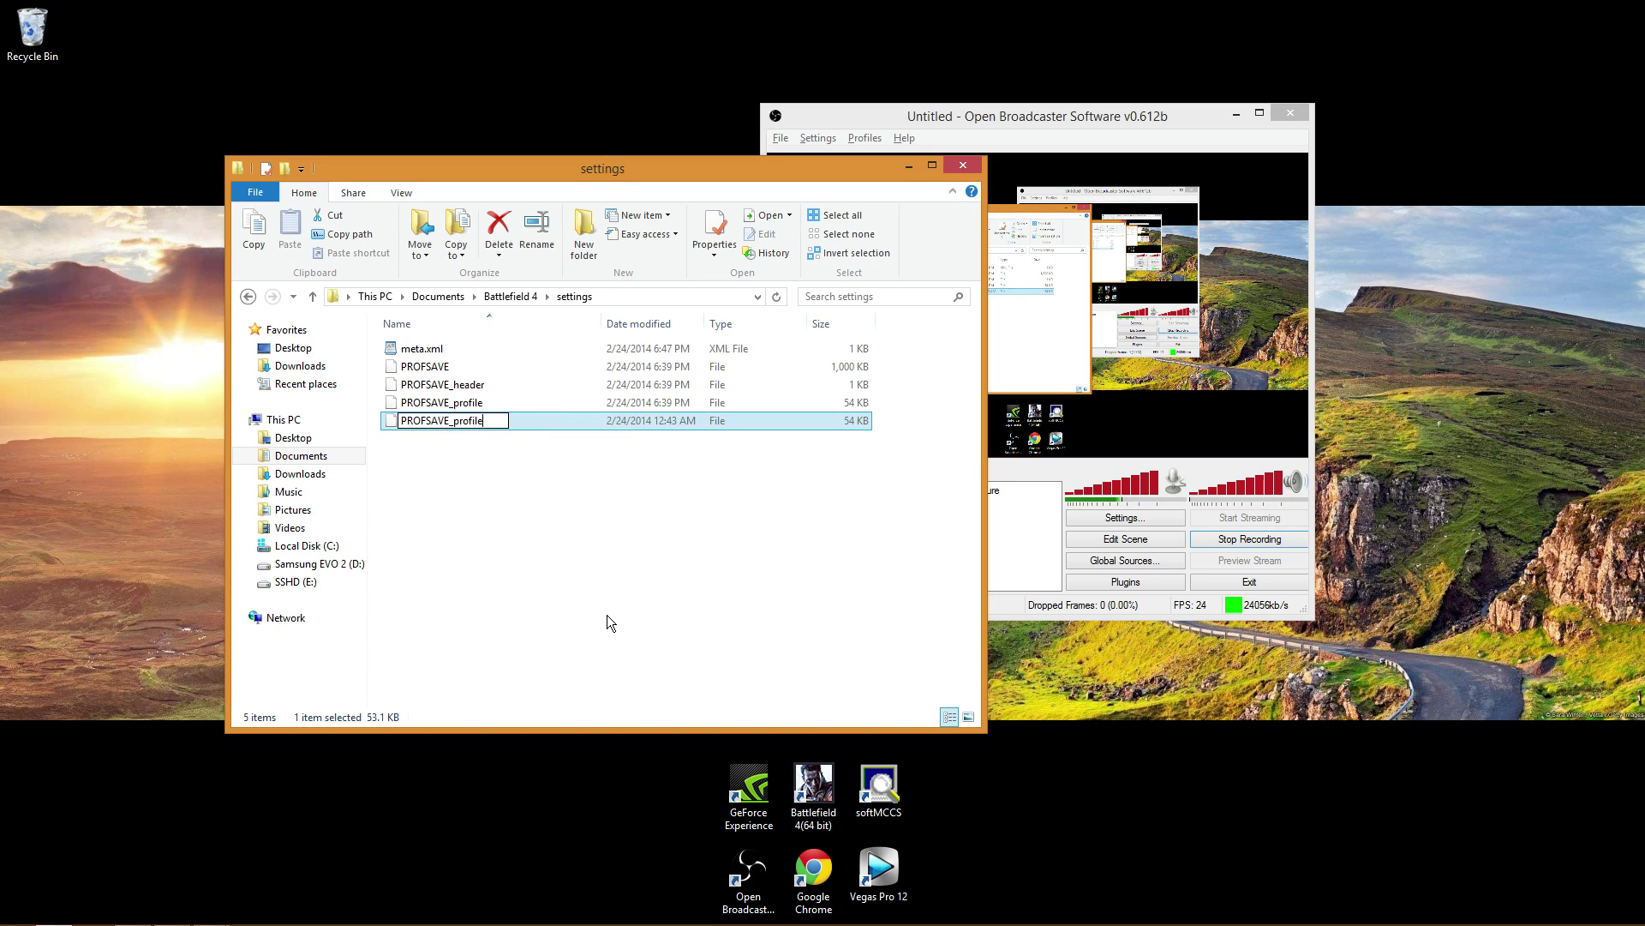
text(_old)
key(Return)
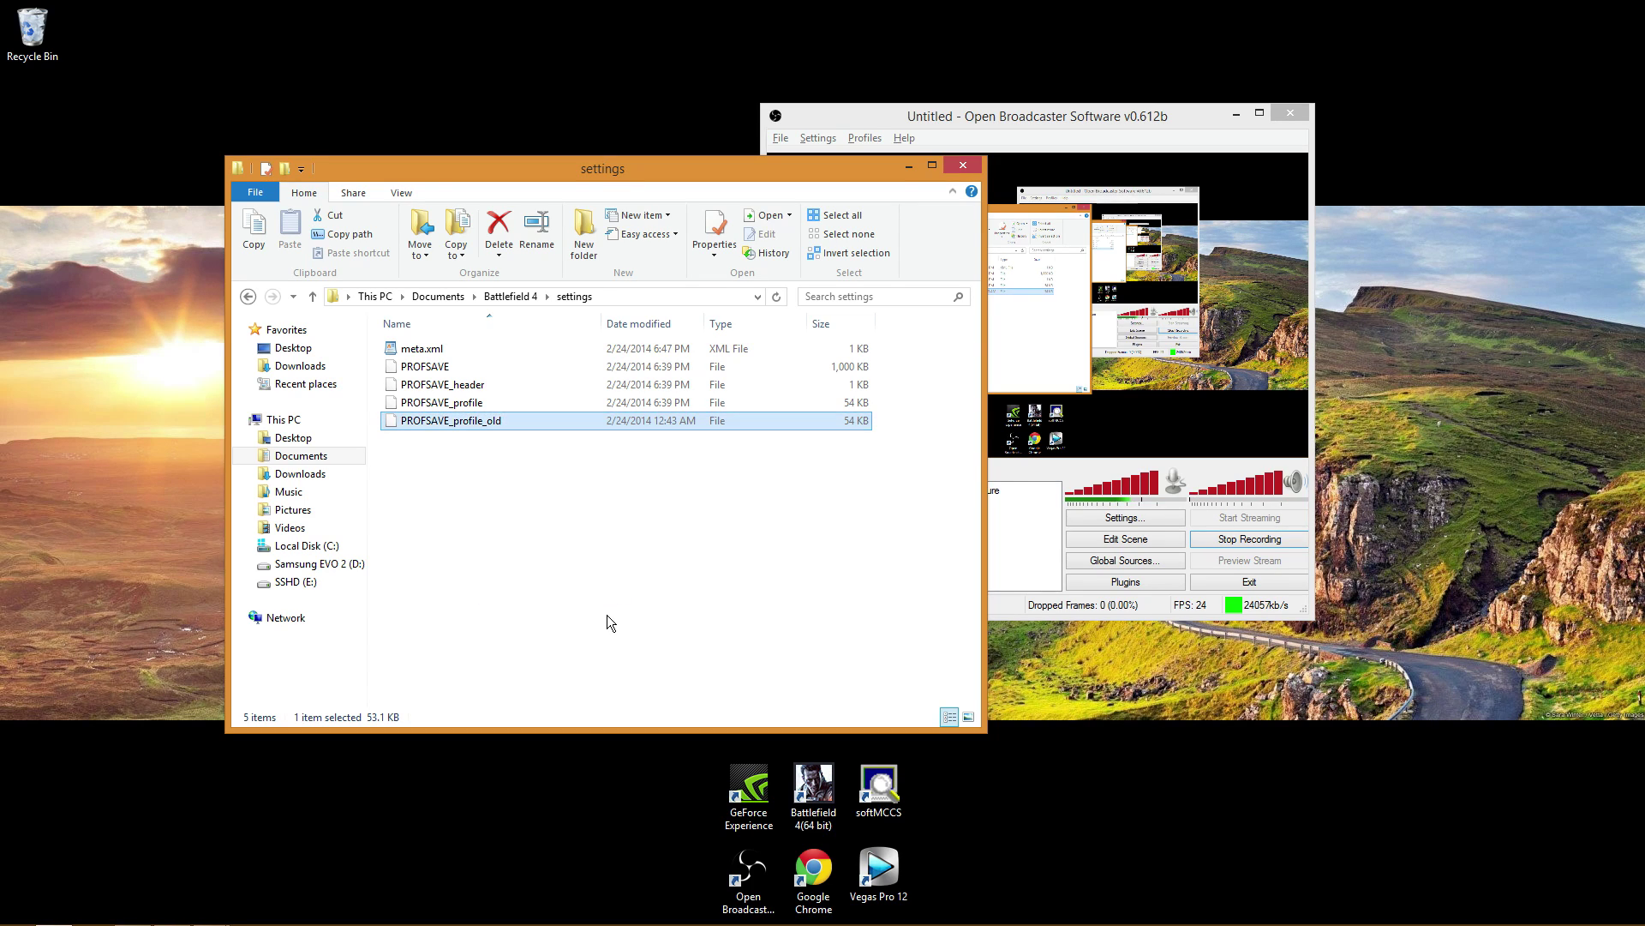
Review PROFSAVE_profile in WordPad, close it, then bring up Open with for PROFSAVE_profile_old
right_click(480, 401)
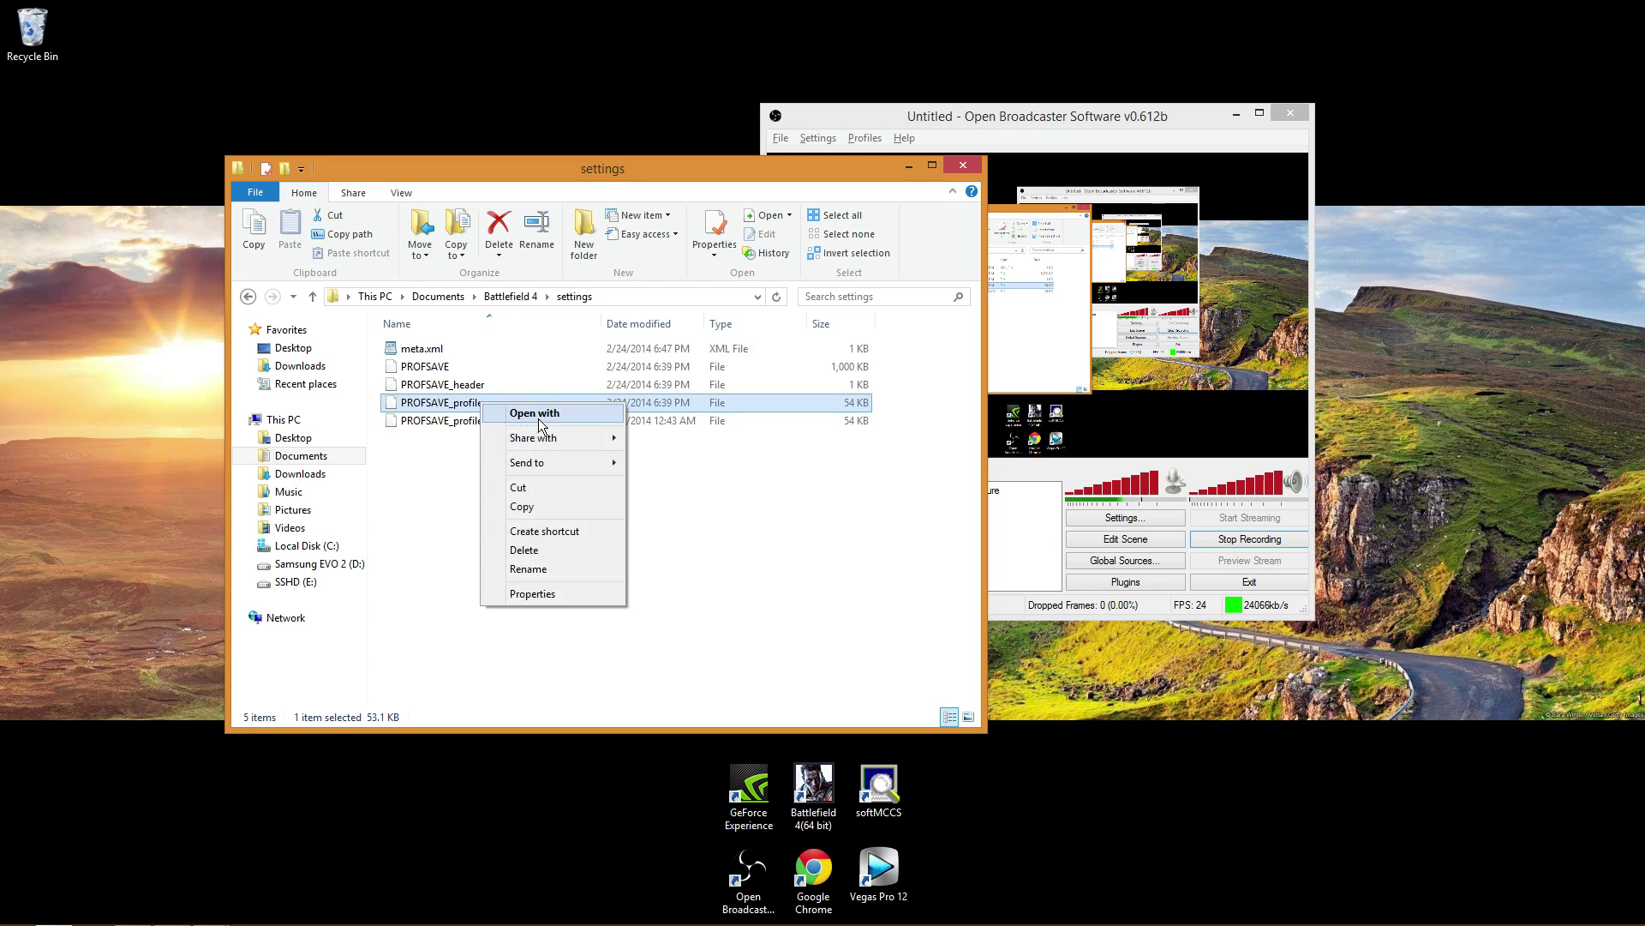
click(538, 420)
scroll(868, 510, down, 2)
click(877, 495)
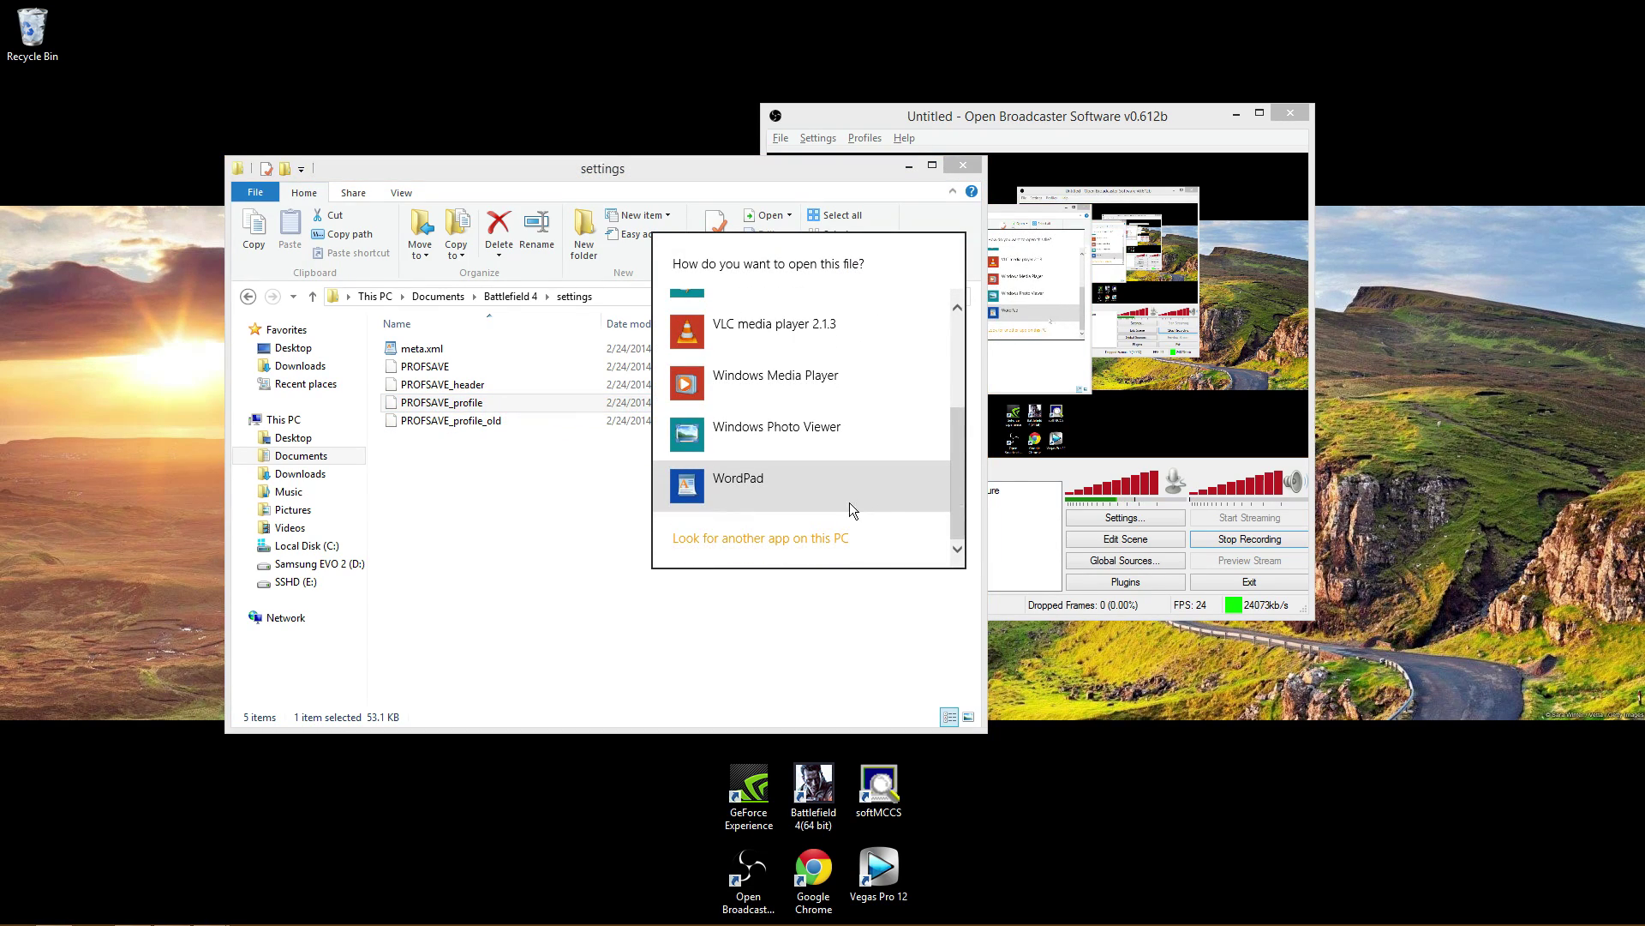
scroll(1049, 462, down, 9)
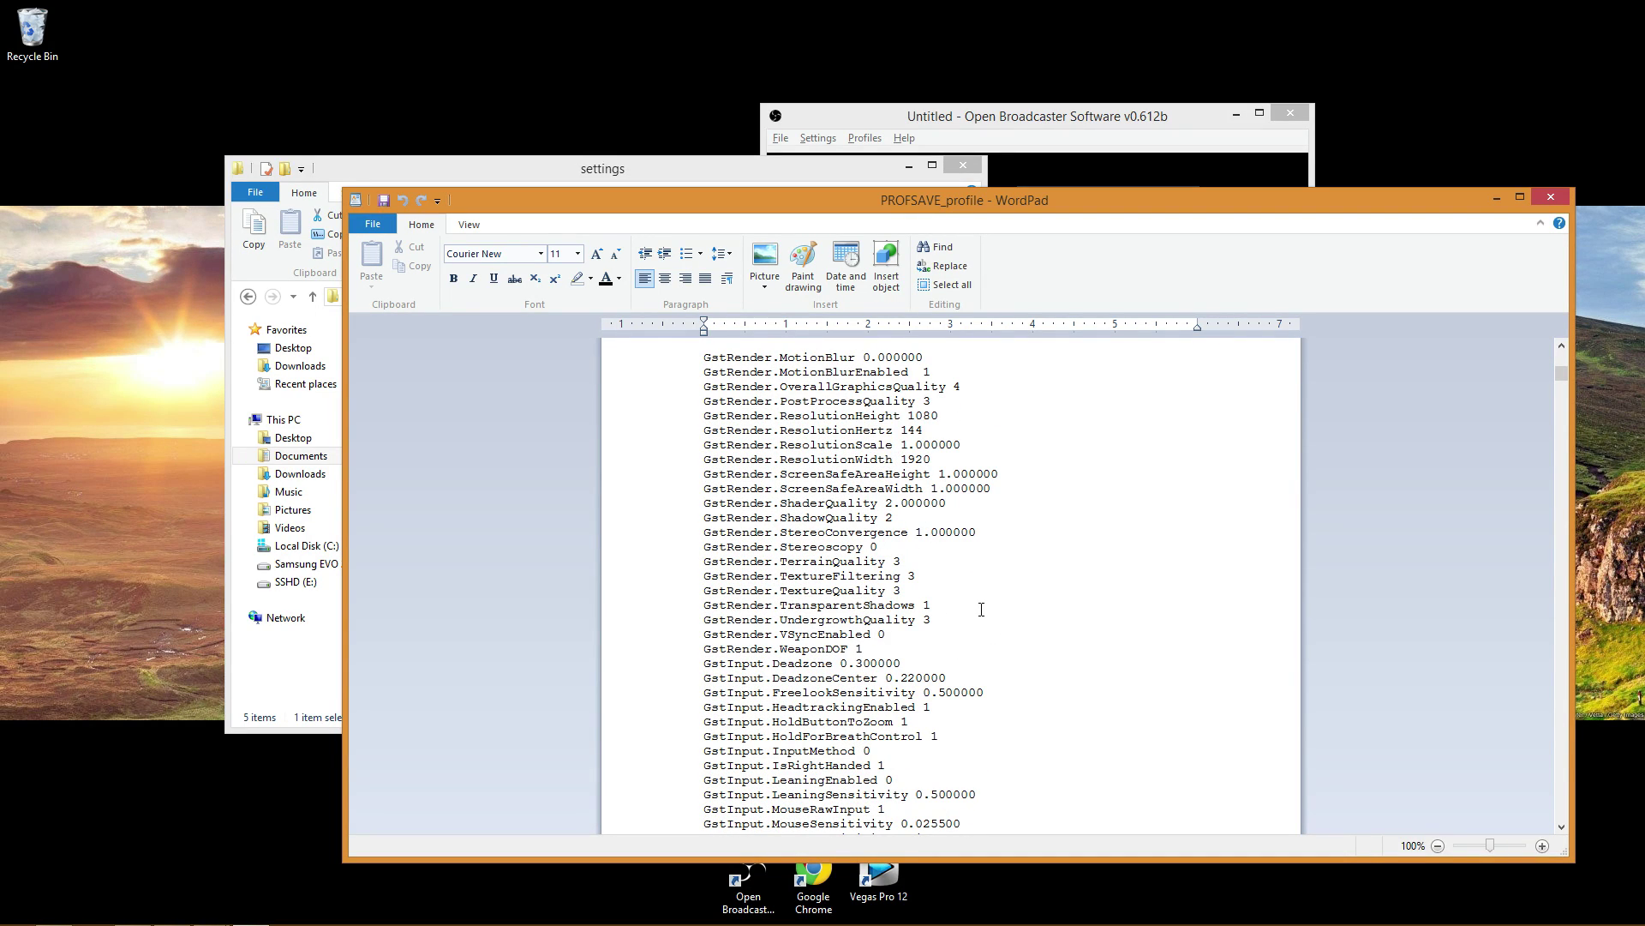
click(1551, 198)
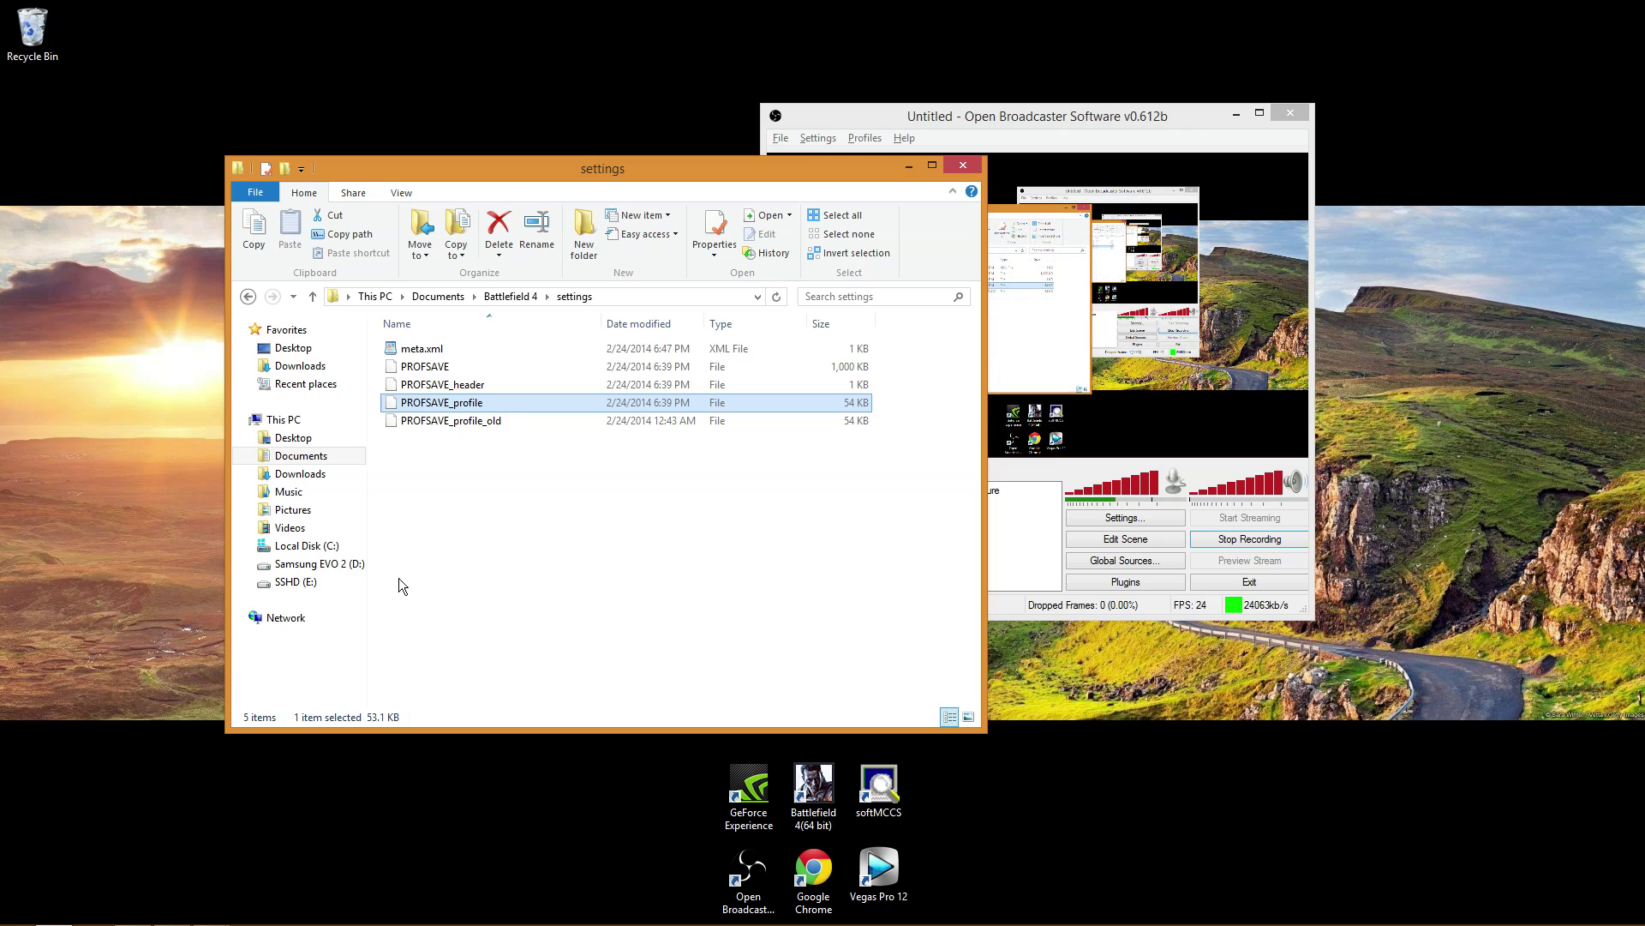
right_click(500, 421)
click(615, 429)
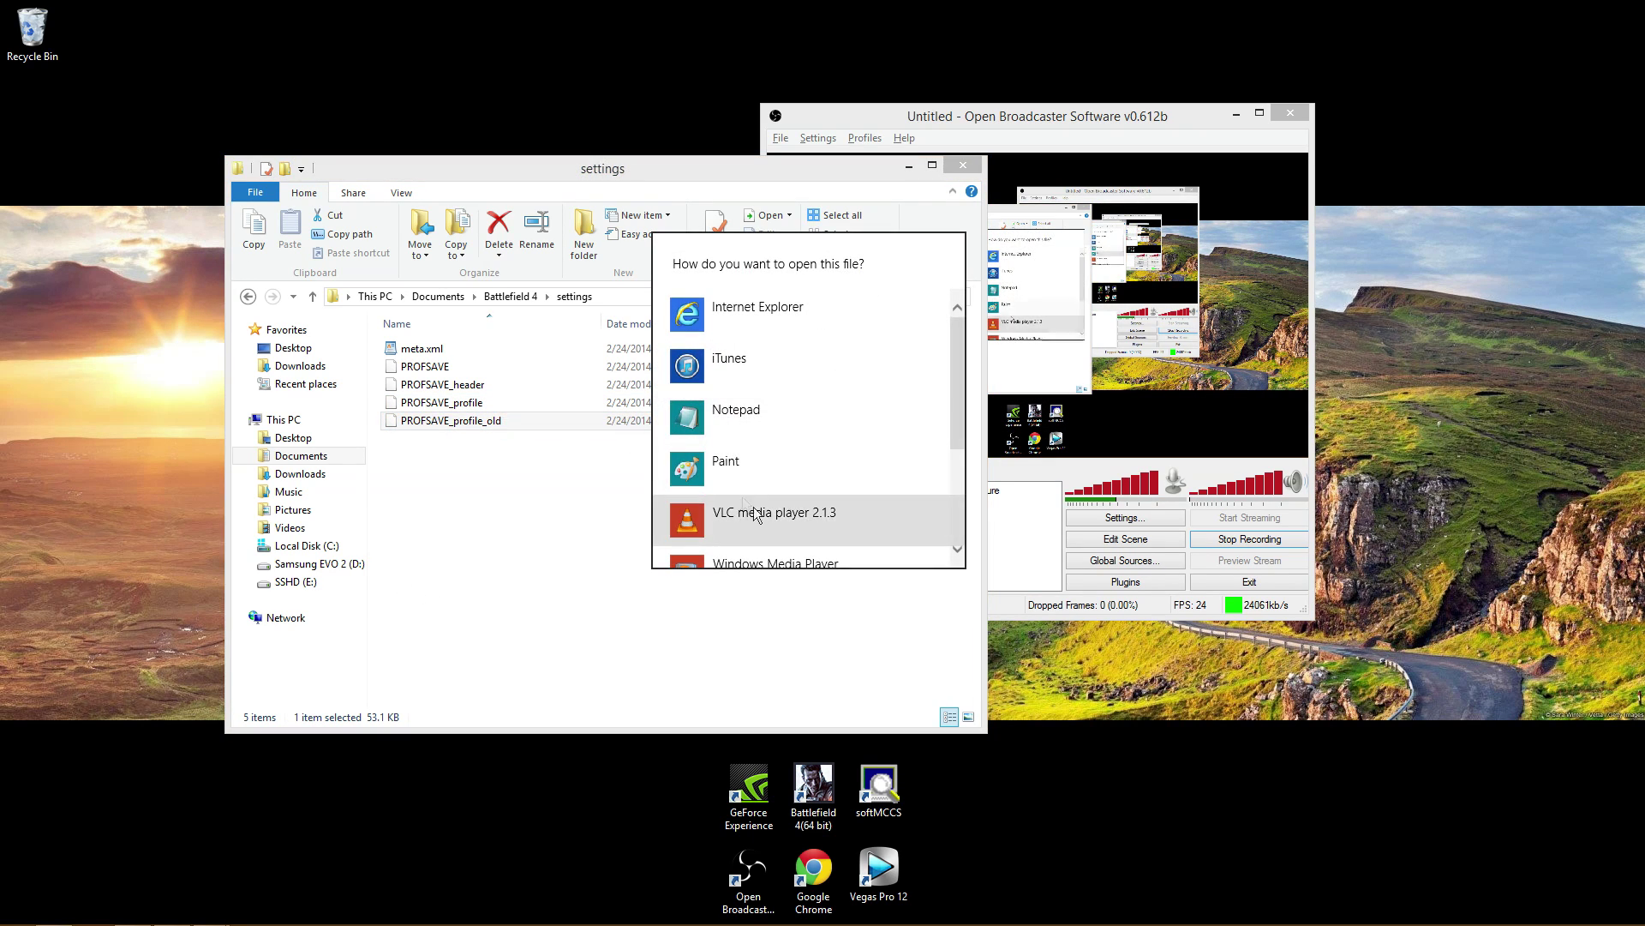
Open PROFSAVE_profile_old in WordPad and scroll down through the GstRender settings
click(765, 501)
scroll(1037, 643, down, 3)
scroll(1037, 643, down, 6)
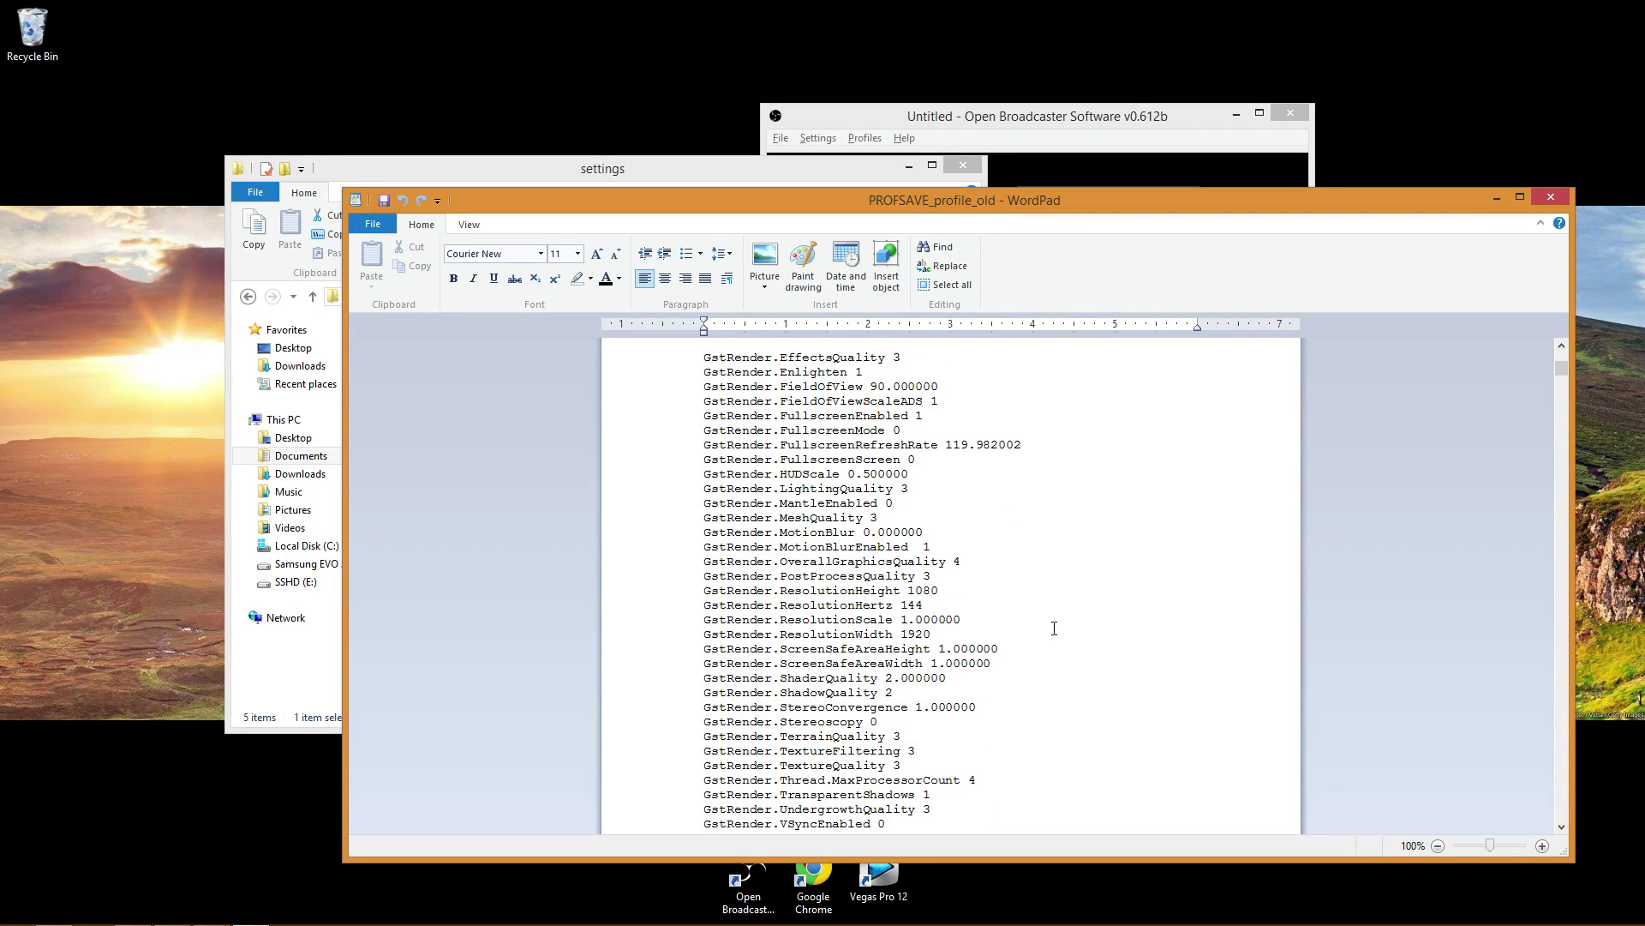
scroll(1054, 628, down, 2)
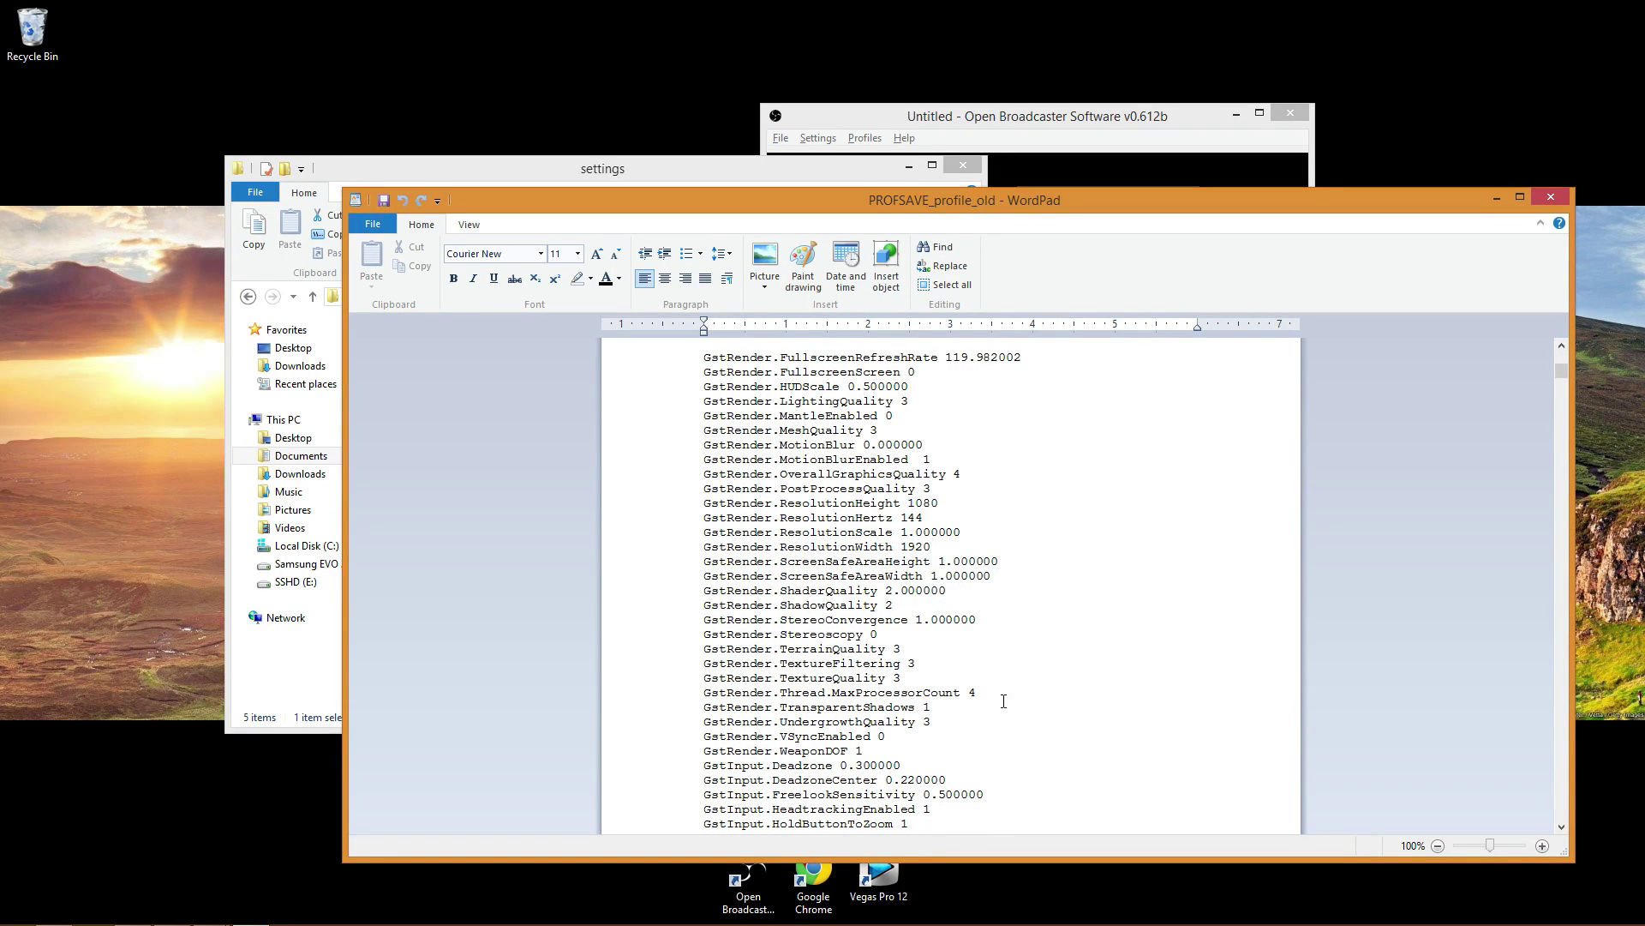
scroll(1088, 694, down, 1)
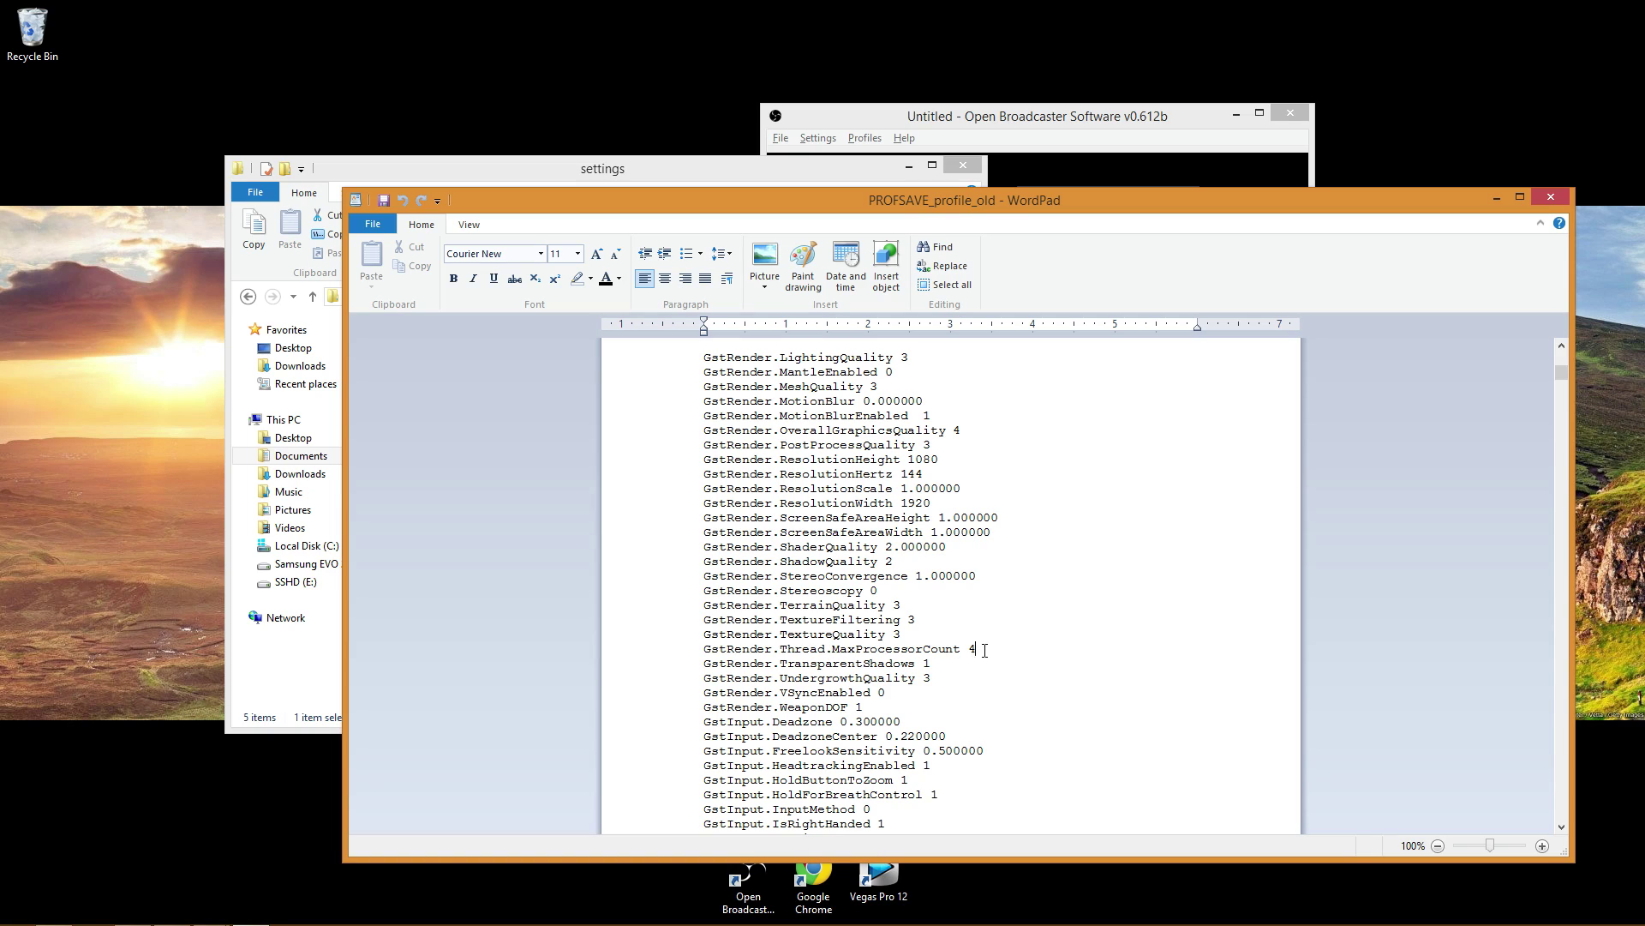
Select and inspect the GstRender.Thread.MaxProcessorCount 4 line
drag(984, 651, 703, 649)
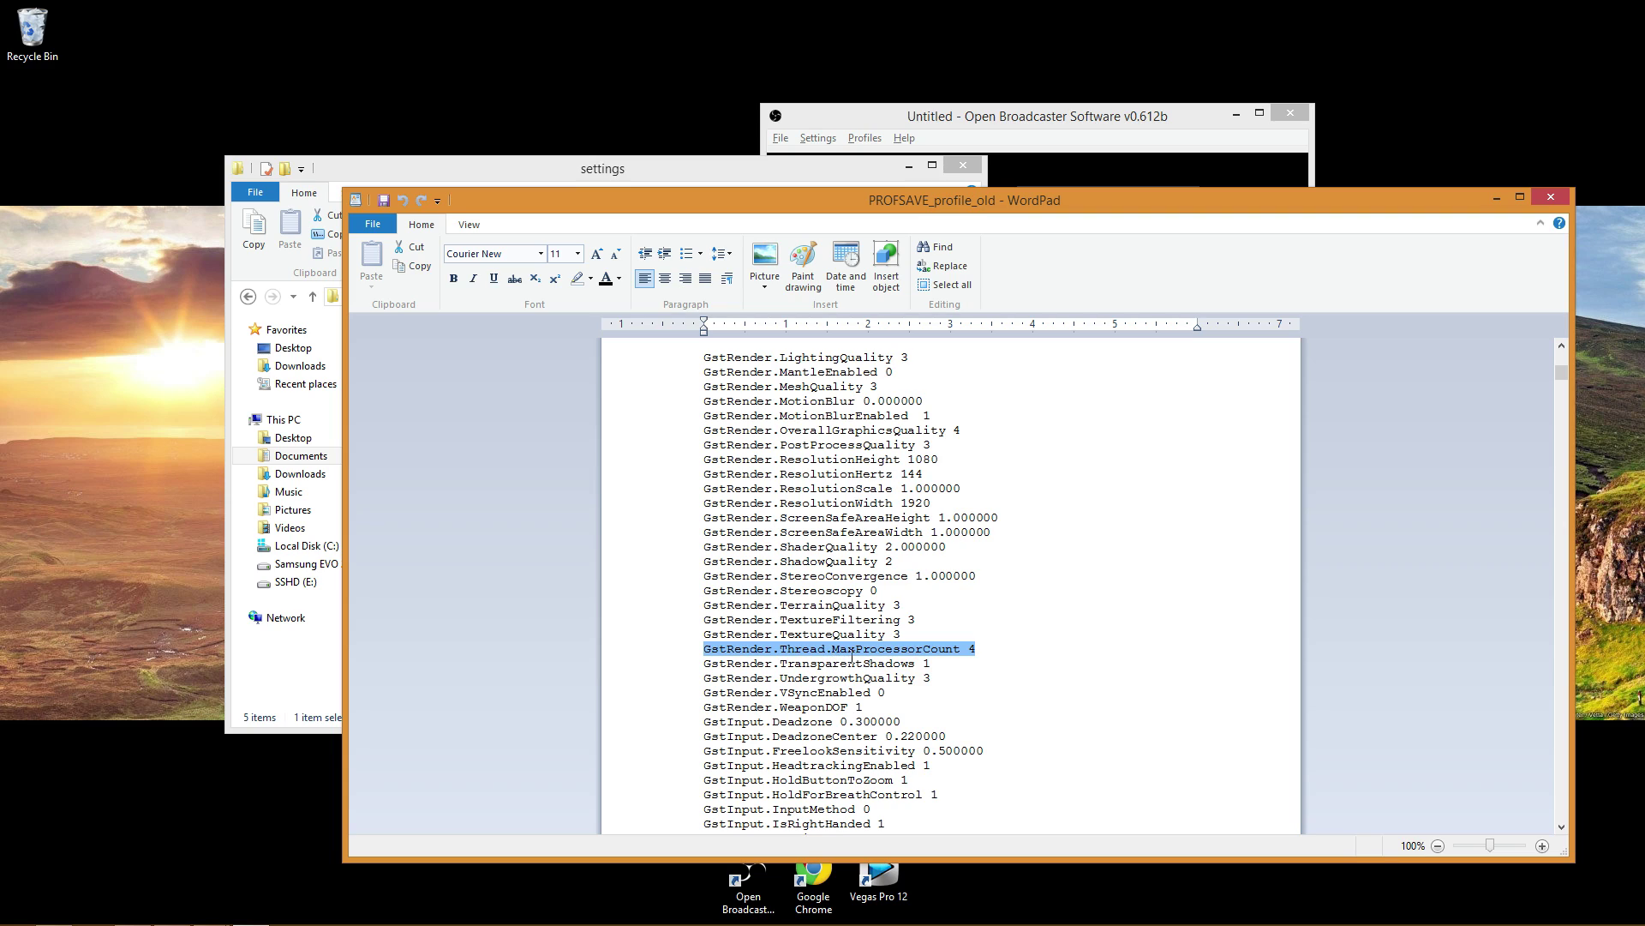
click(994, 657)
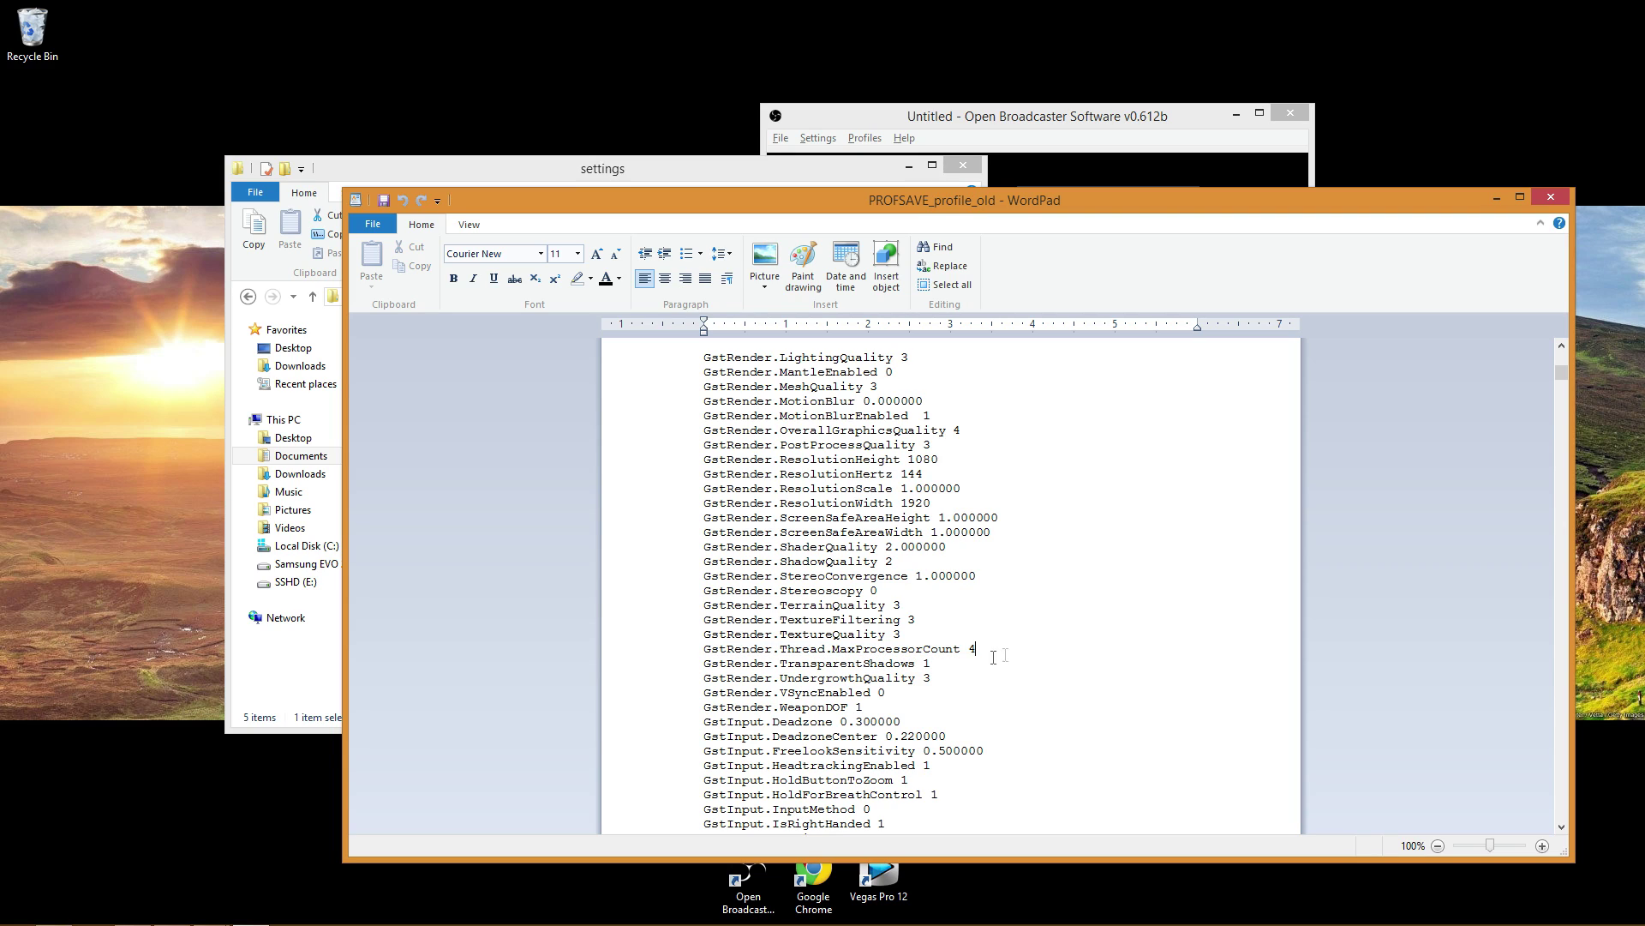
key(shift+Left)
key(shift+Left)
click(1023, 634)
drag(991, 649, 733, 651)
drag(998, 649, 701, 653)
click(990, 652)
right_click(188, 394)
click(117, 490)
mouse_move(2, 922)
right_click(5, 883)
click(3, 920)
right_click(12, 914)
click(118, 793)
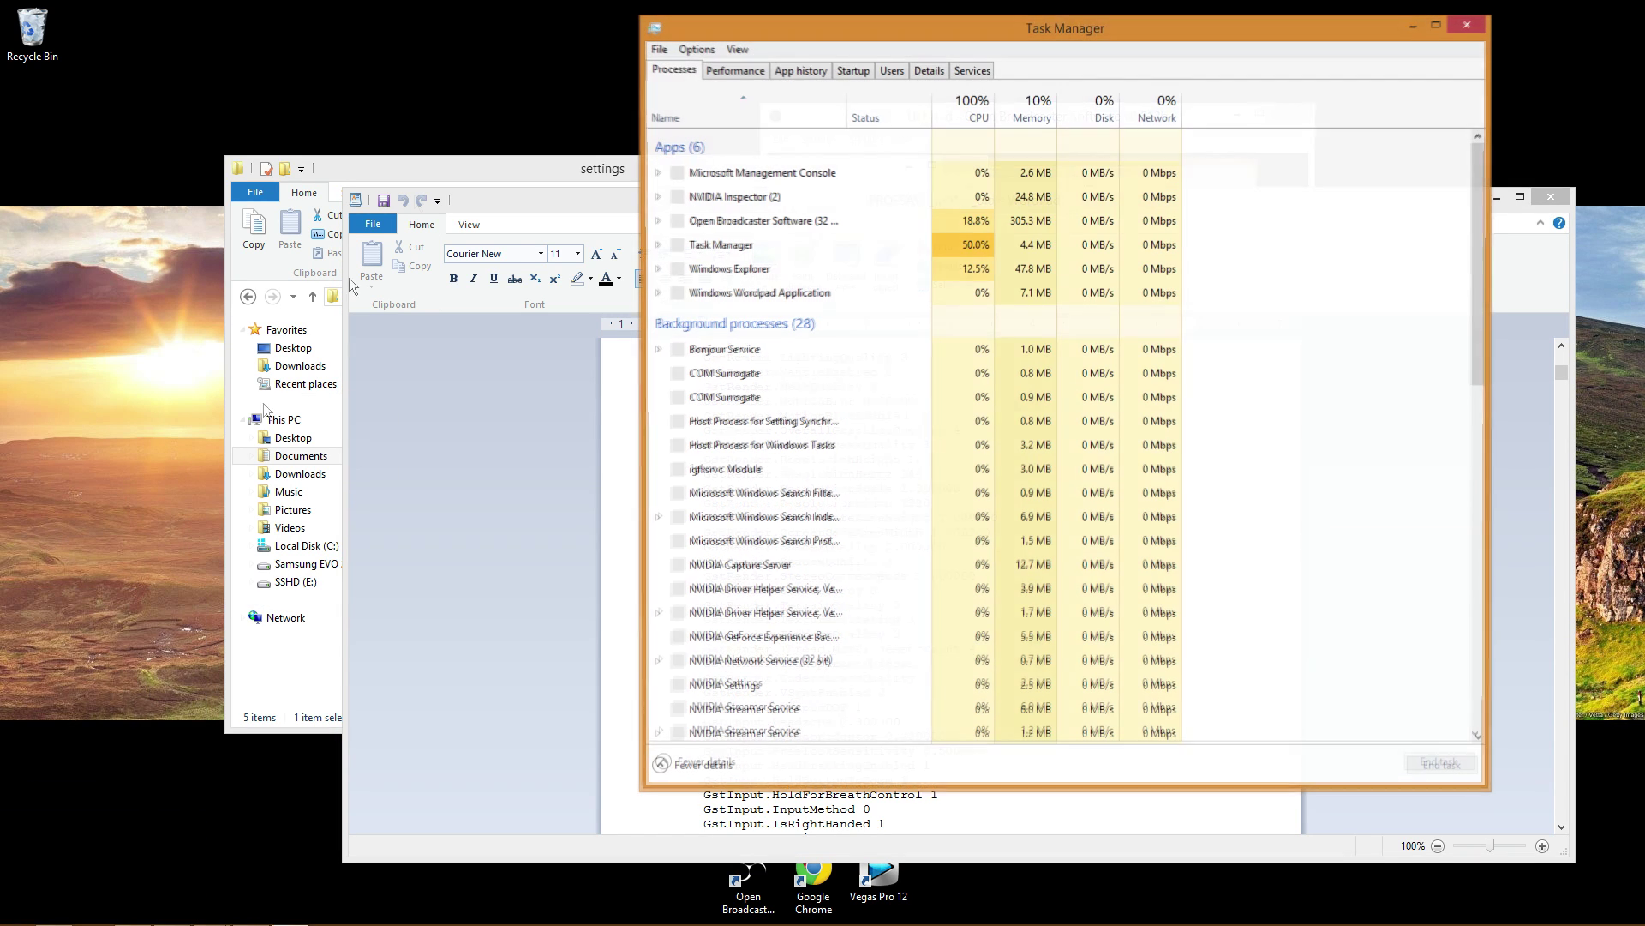
click(929, 70)
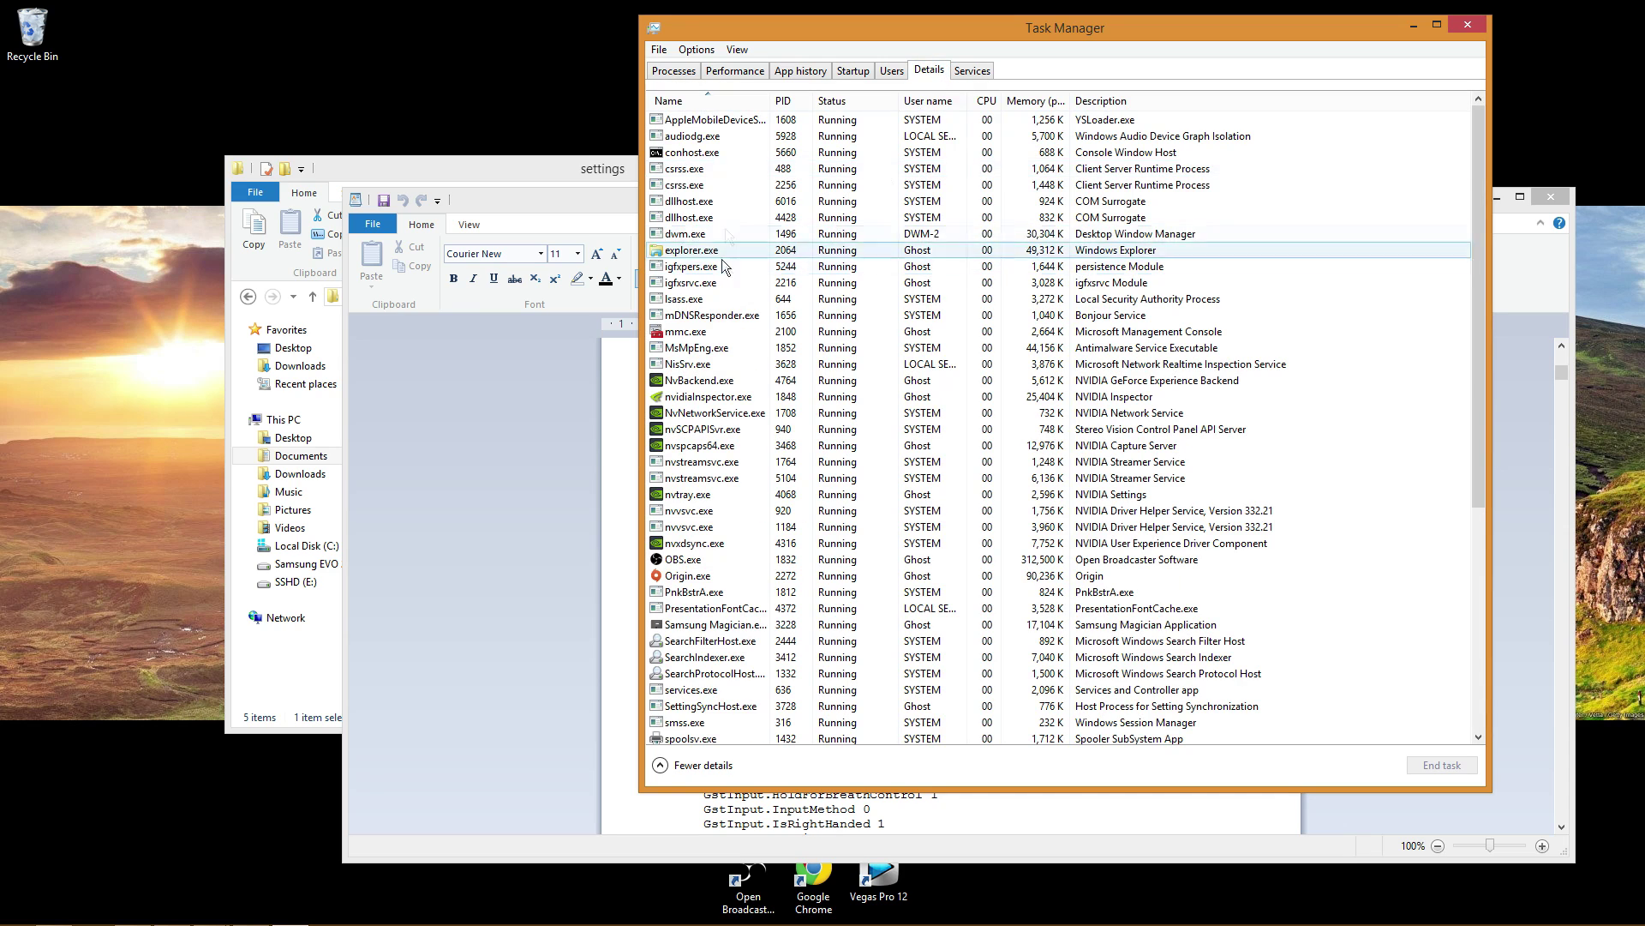
click(689, 185)
right_click(689, 185)
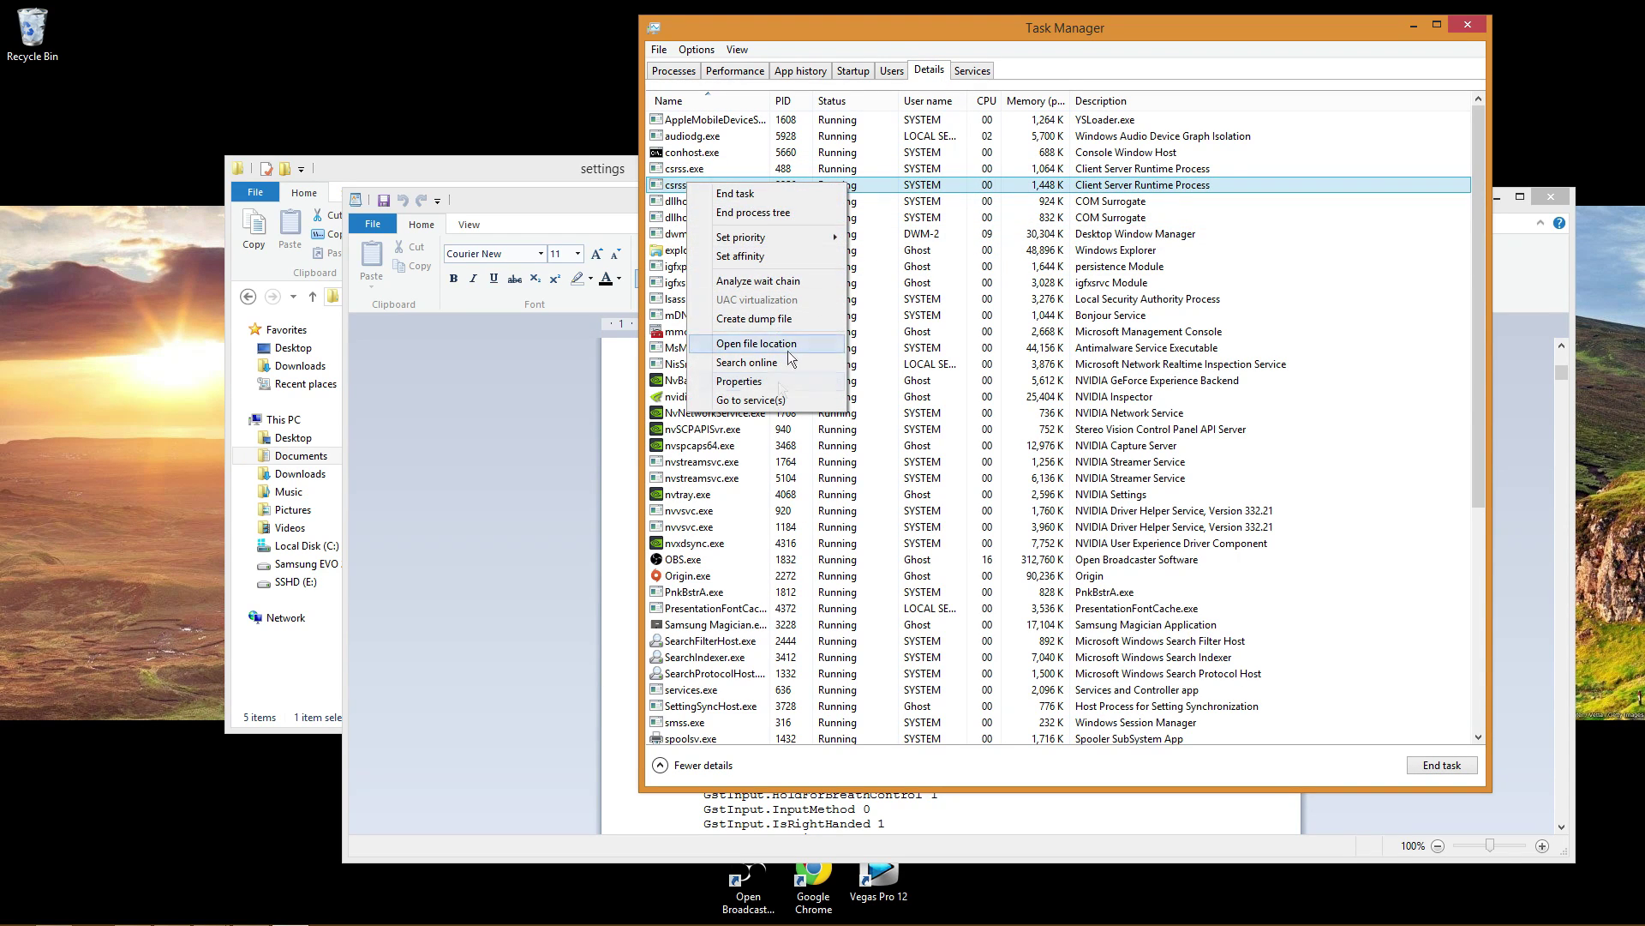
click(789, 257)
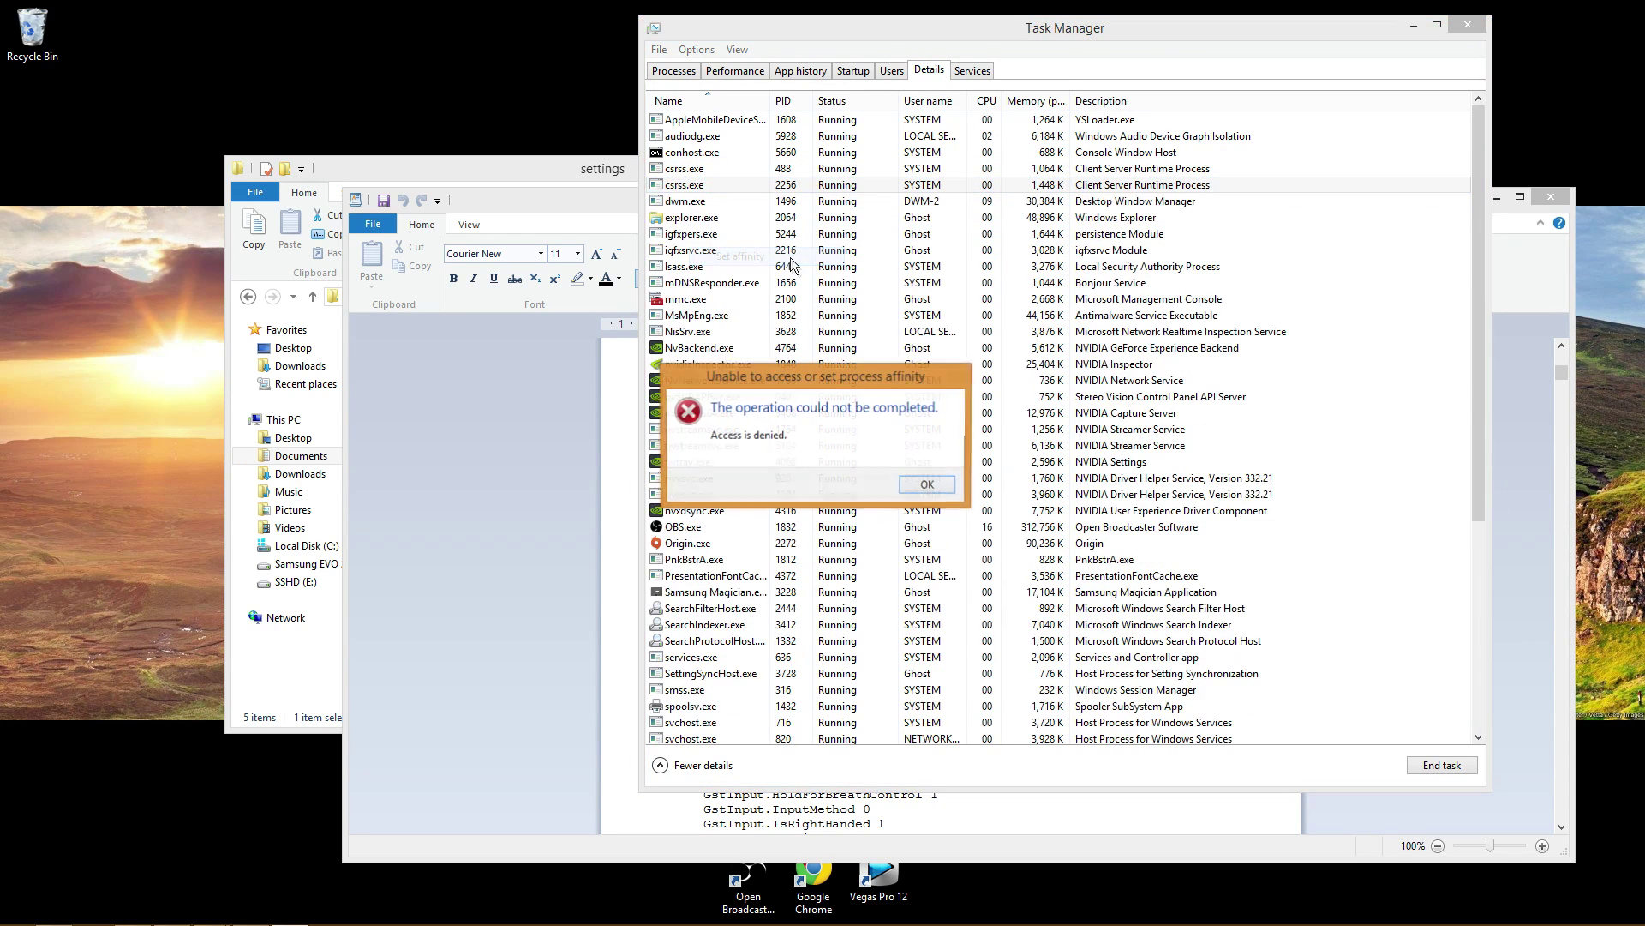
click(929, 486)
click(715, 350)
right_click(714, 350)
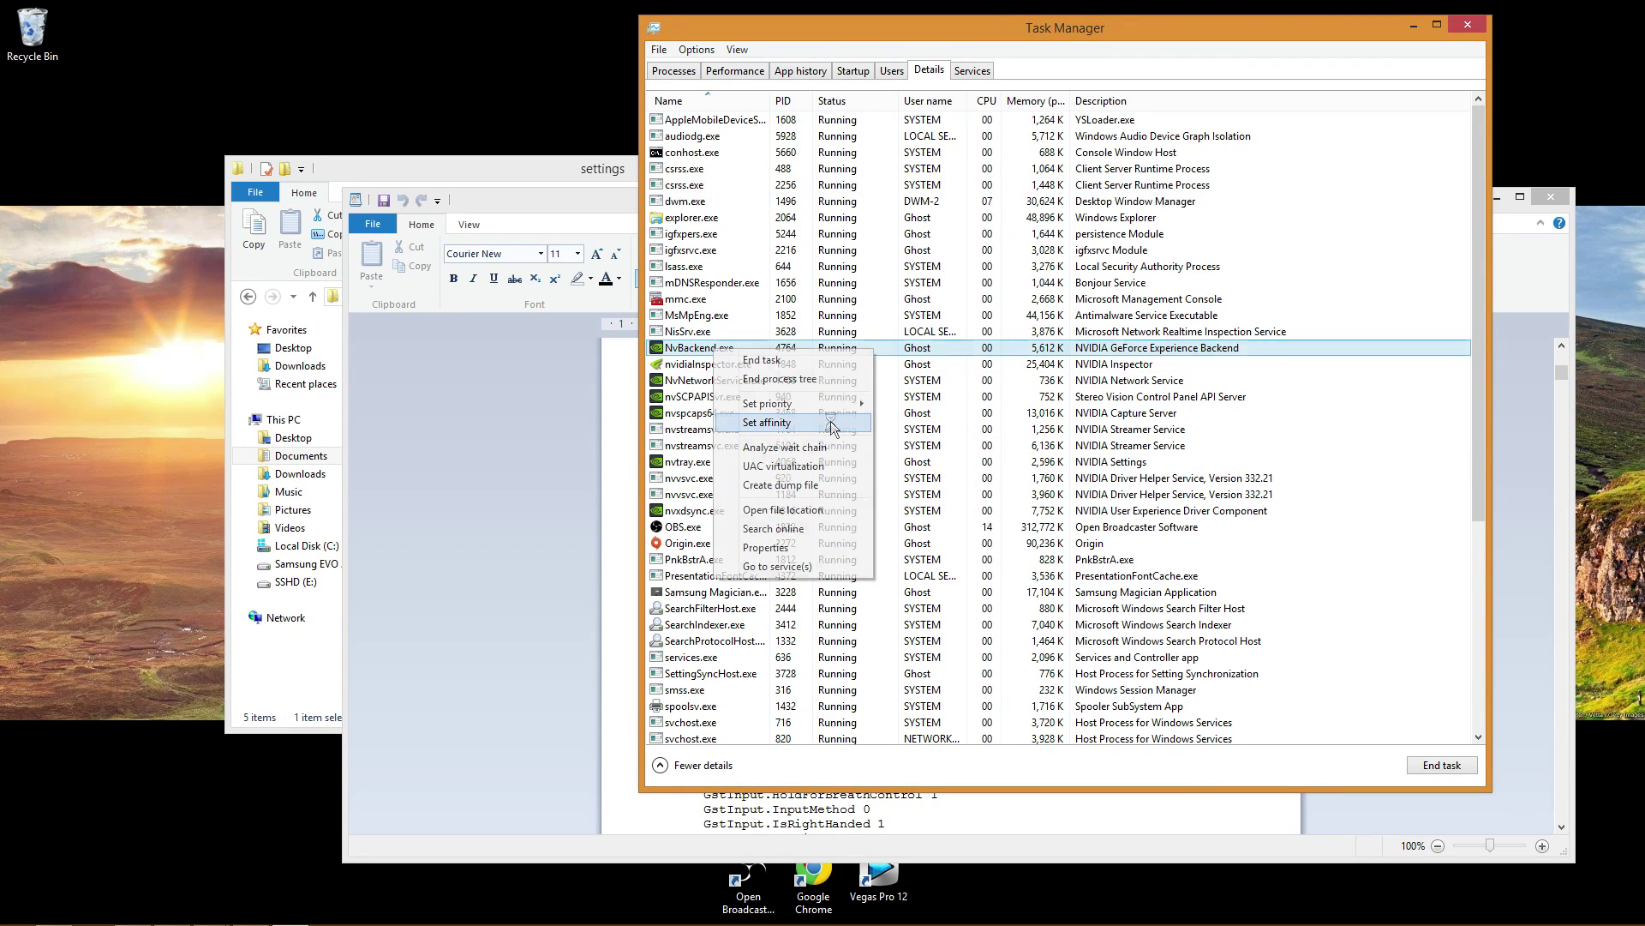
click(810, 423)
click(711, 163)
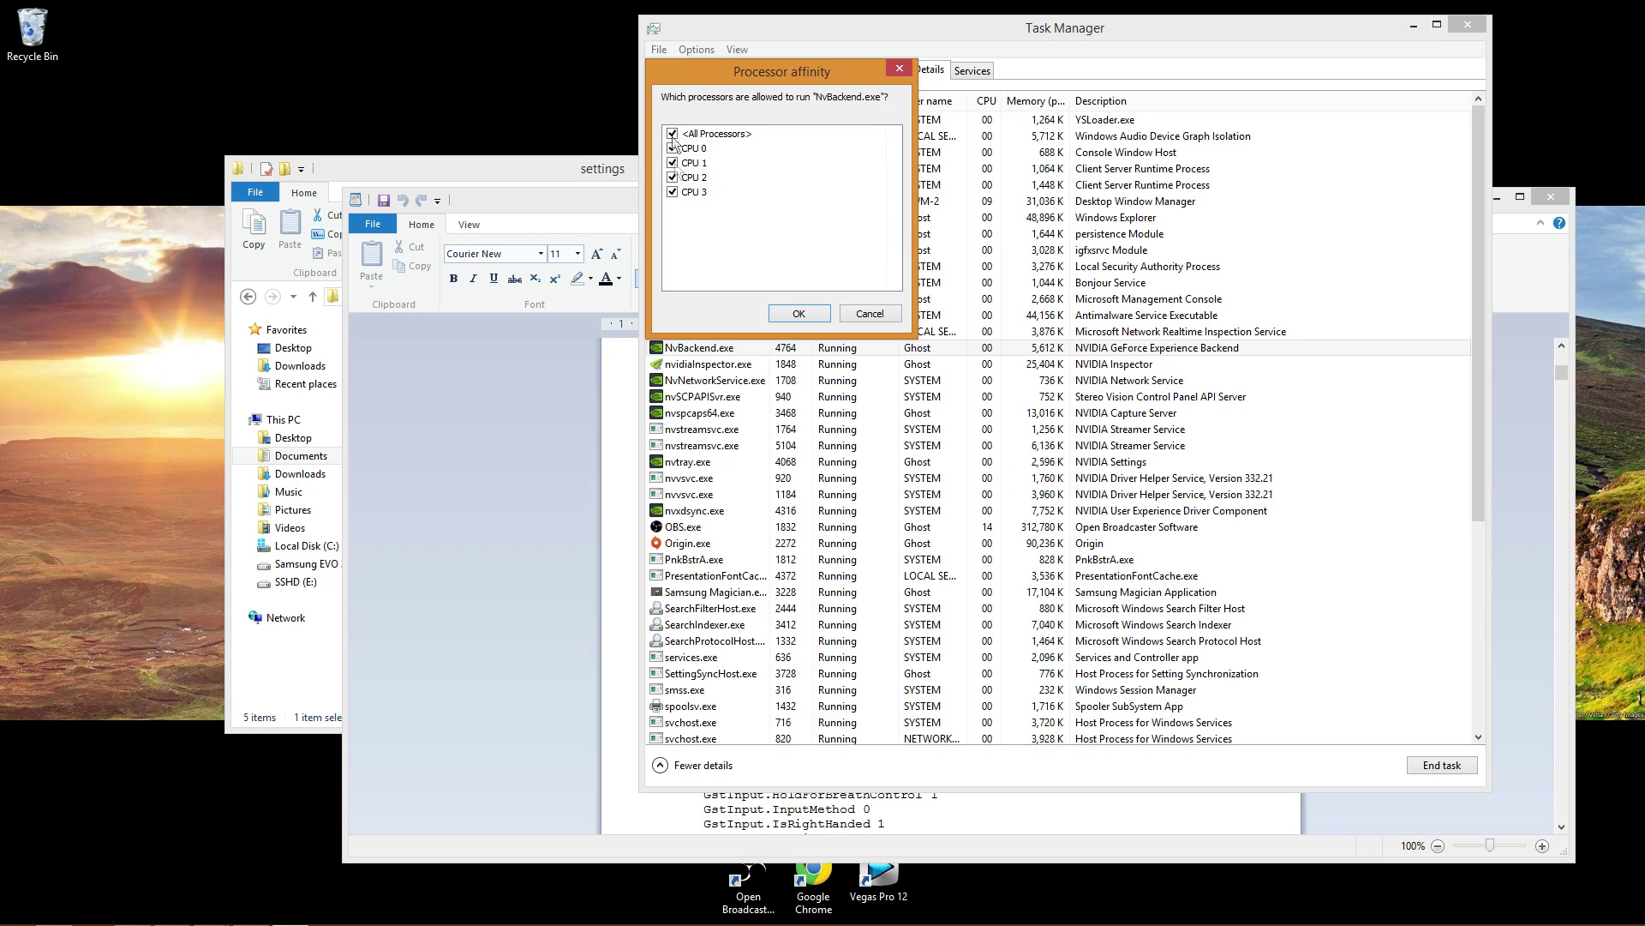
click(891, 318)
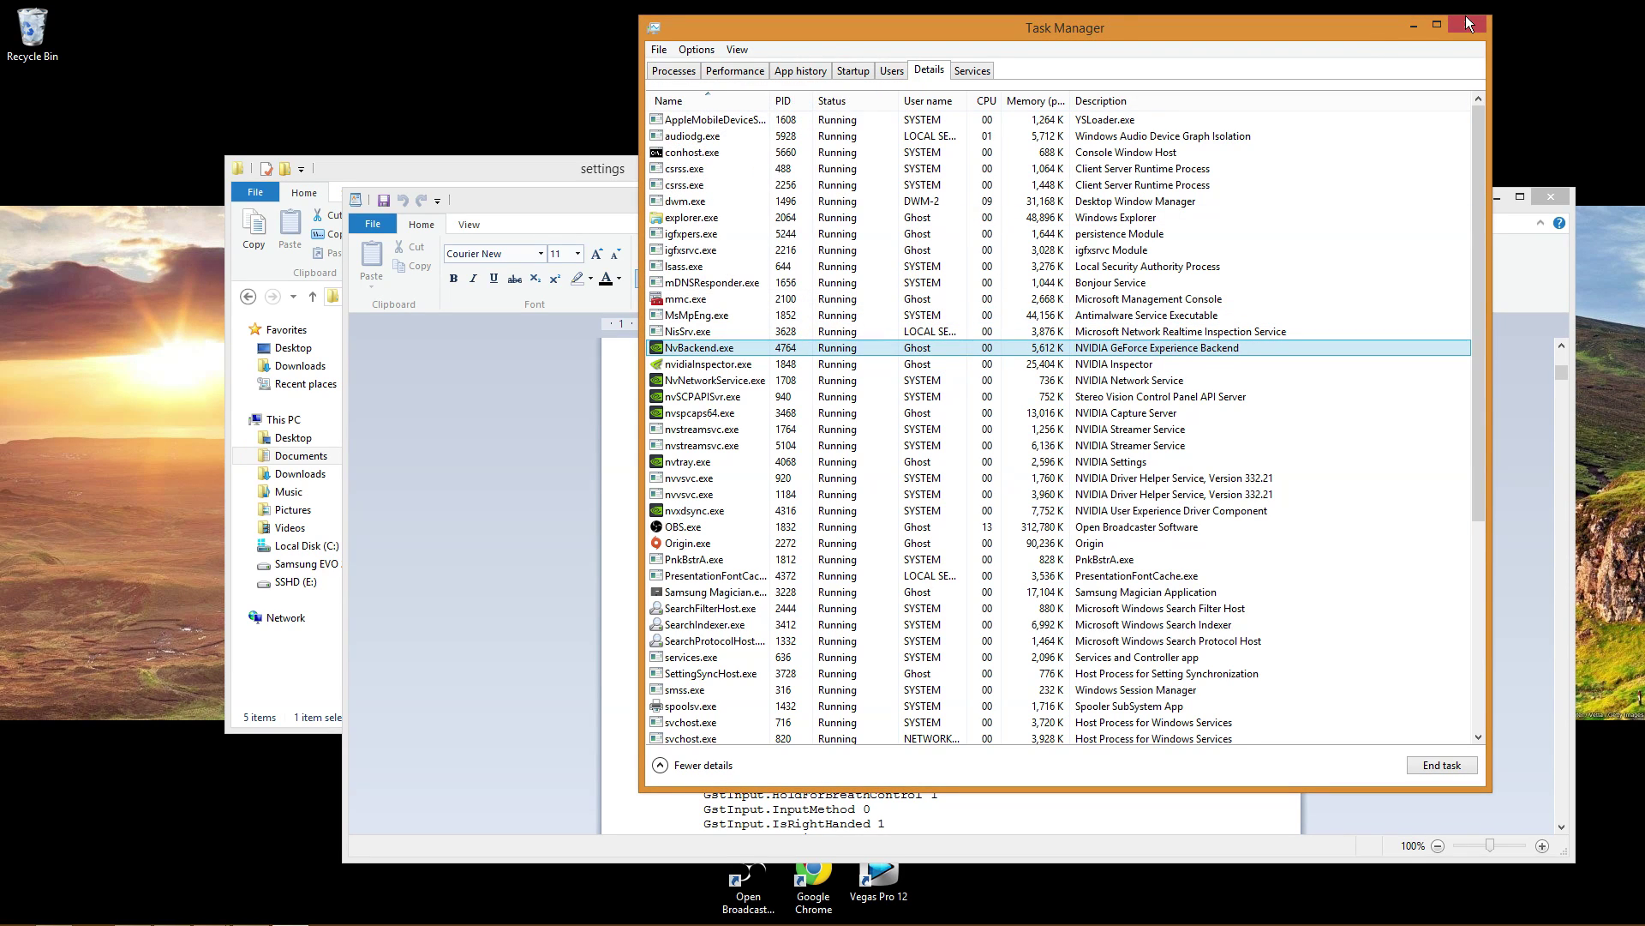
click(1468, 24)
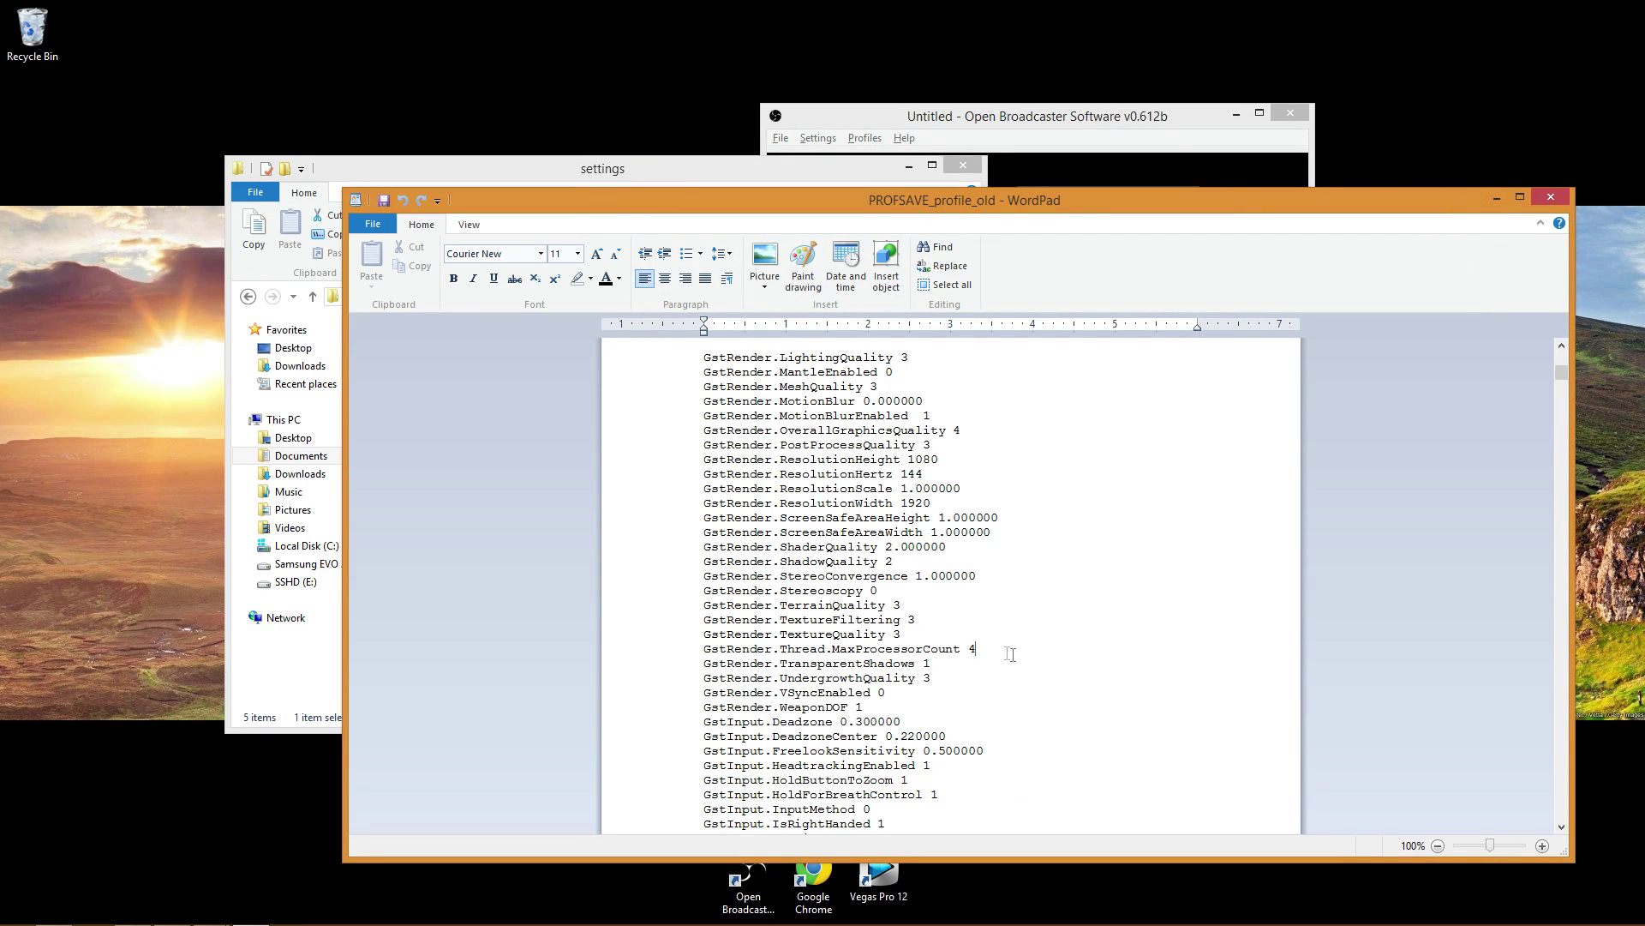
Recheck the MaxProcessorCount 4 line, then close the PROFSAVE_profile_old document
drag(1011, 654, 705, 651)
click(1014, 656)
click(1550, 197)
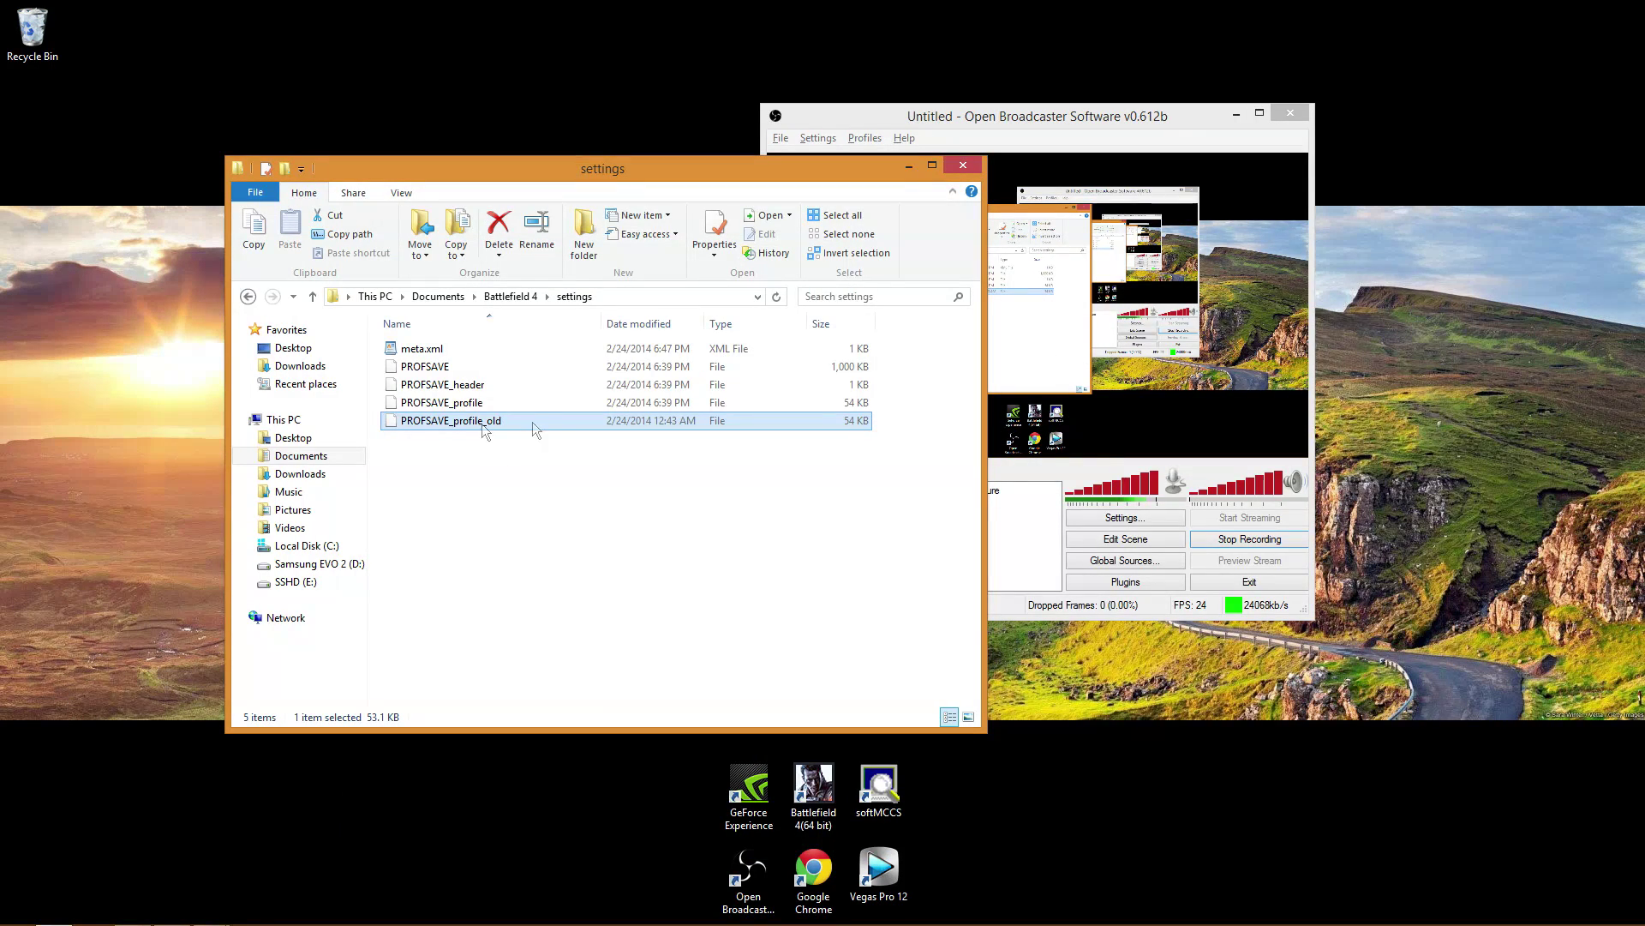
Rename PROFSAVE_profile_old to PROFSAVE_profile1, PROFSAVE_profile to PROFSAVE_profile2, then PROFSAVE_profile1 to PROFSAVE_profile
right_click(557, 419)
click(687, 590)
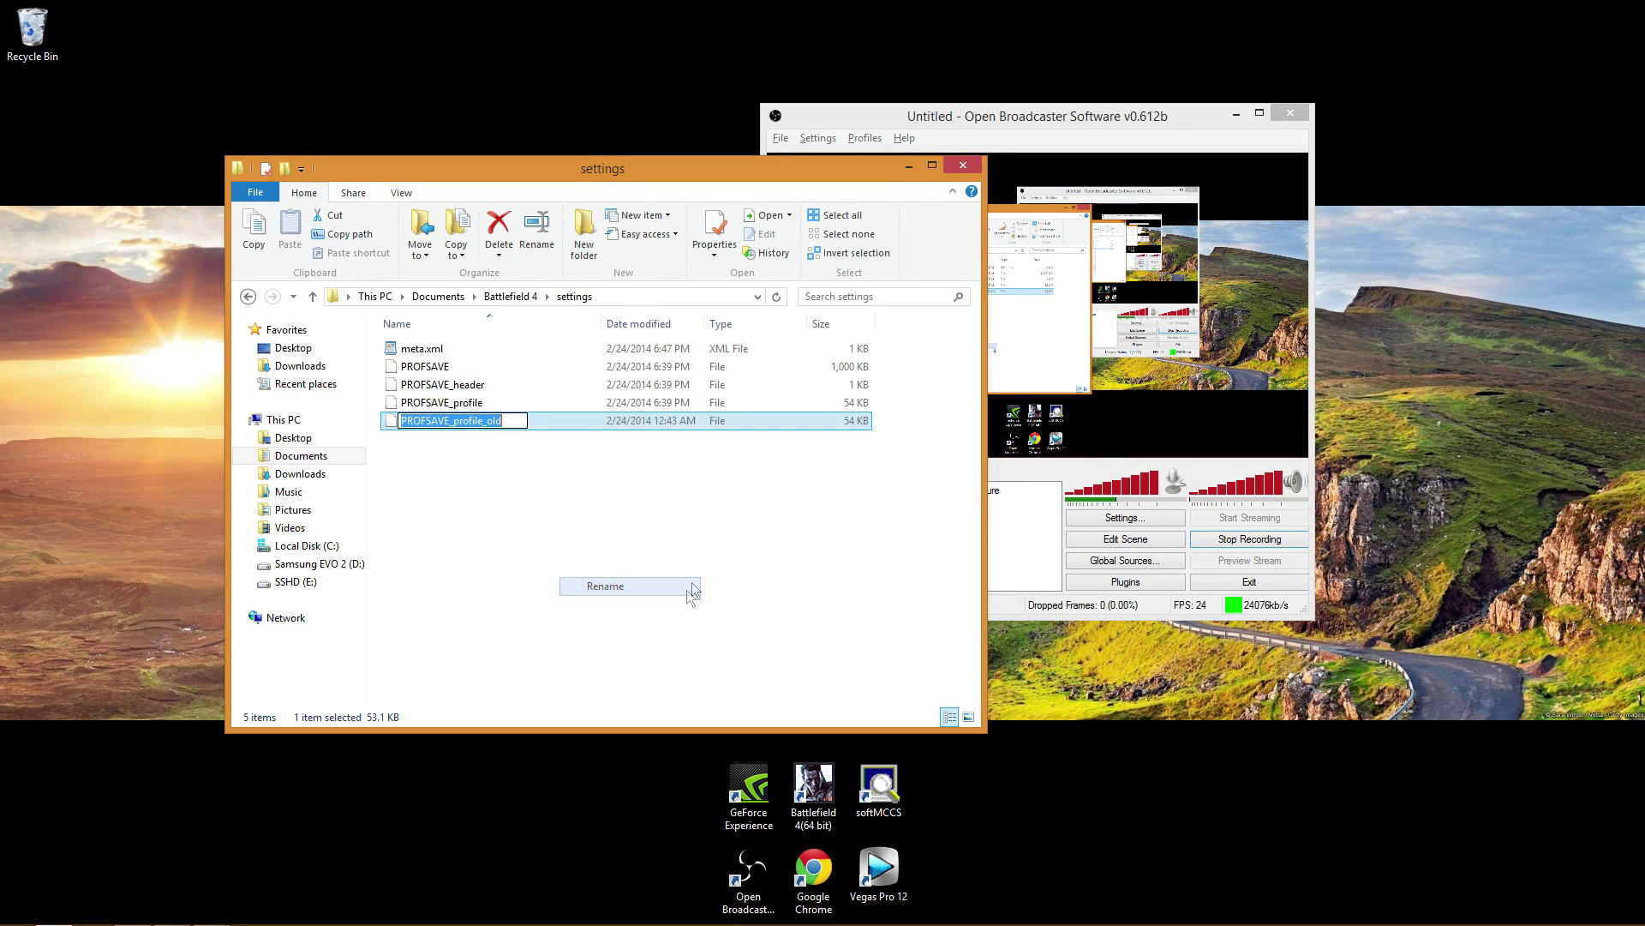
key(End)
key(BackSpace)
key(BackSpace)
key(BackSpace)
key(BackSpace)
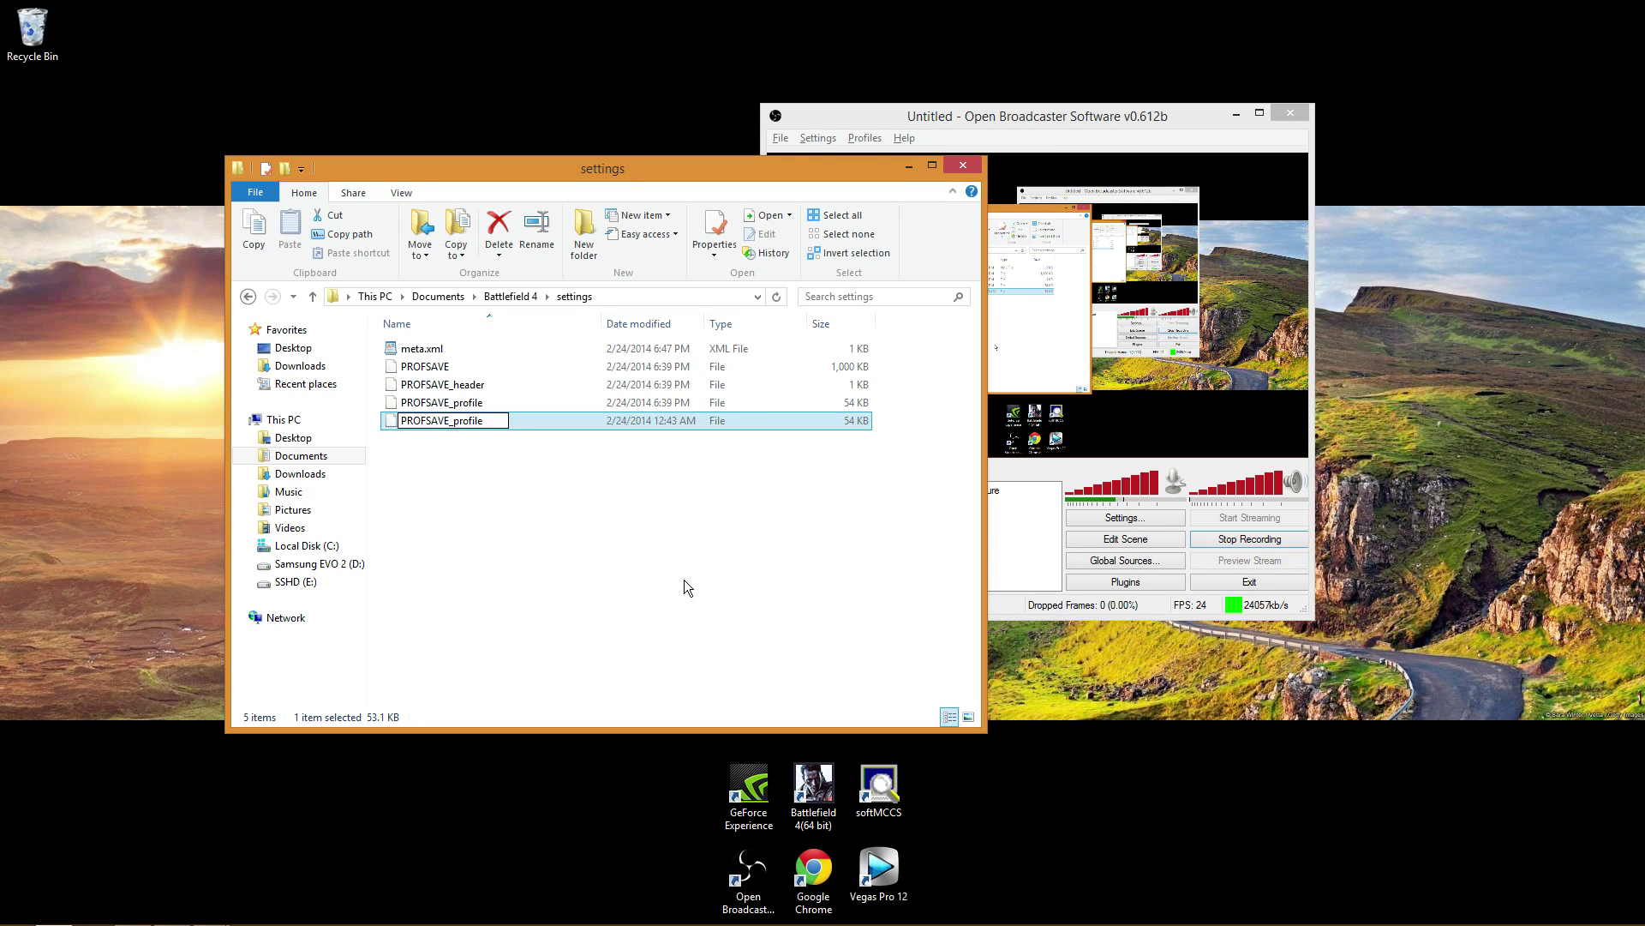
text(1)
key(shift+Tab)
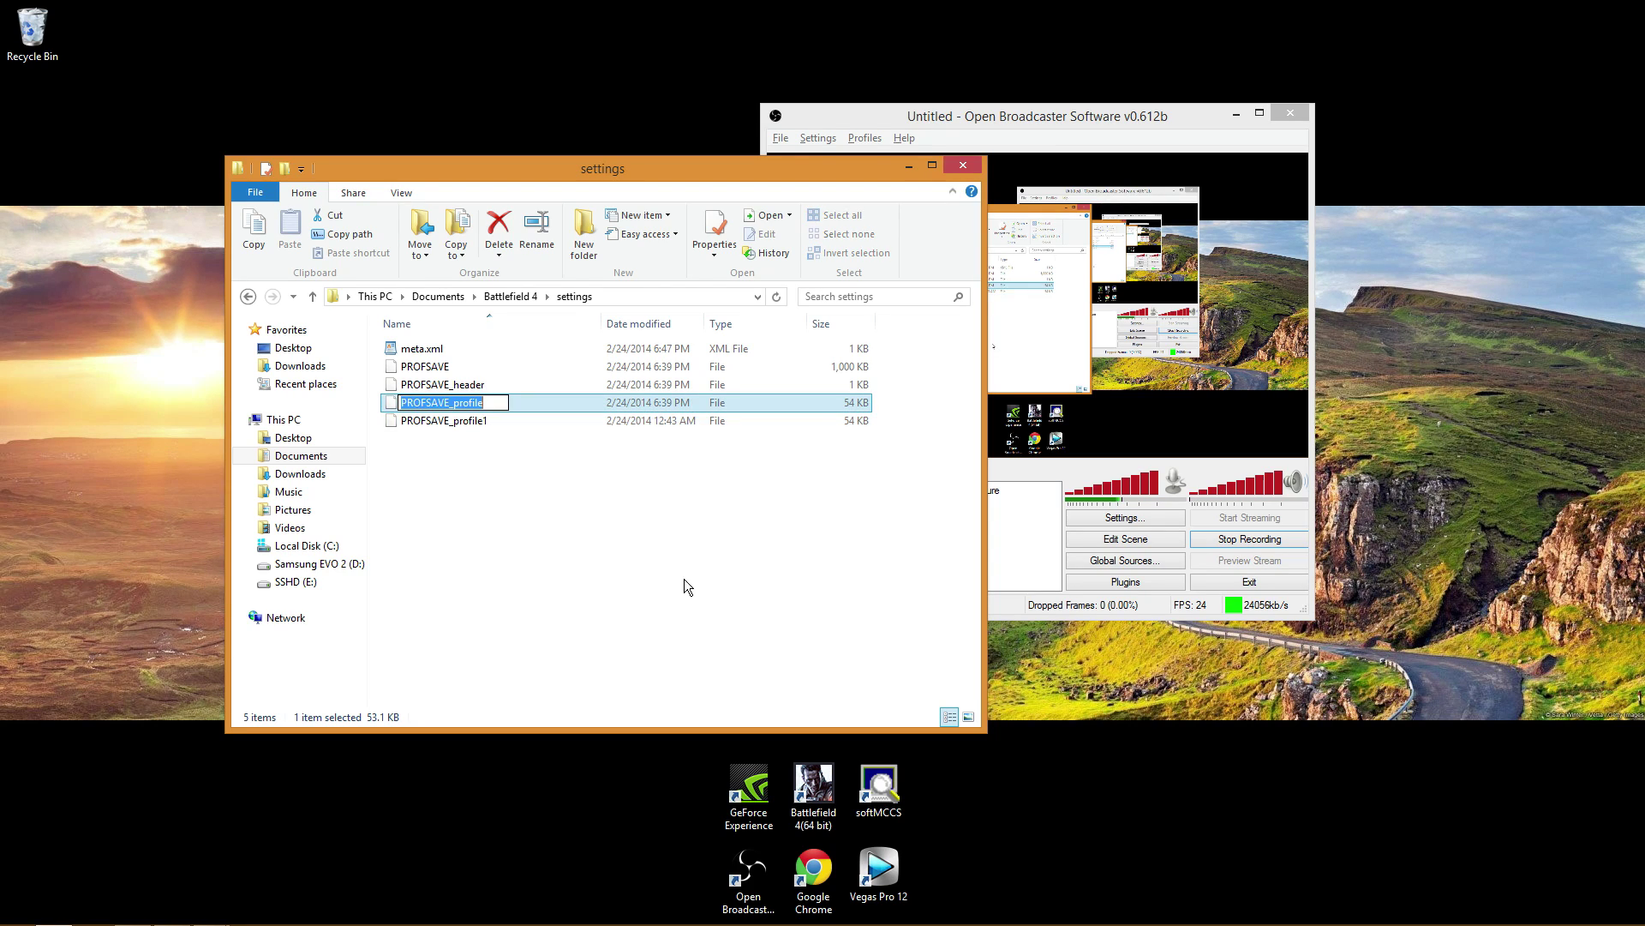
key(End)
text(2)
key(shift+Tab)
key(End)
key(BackSpace)
key(Return)
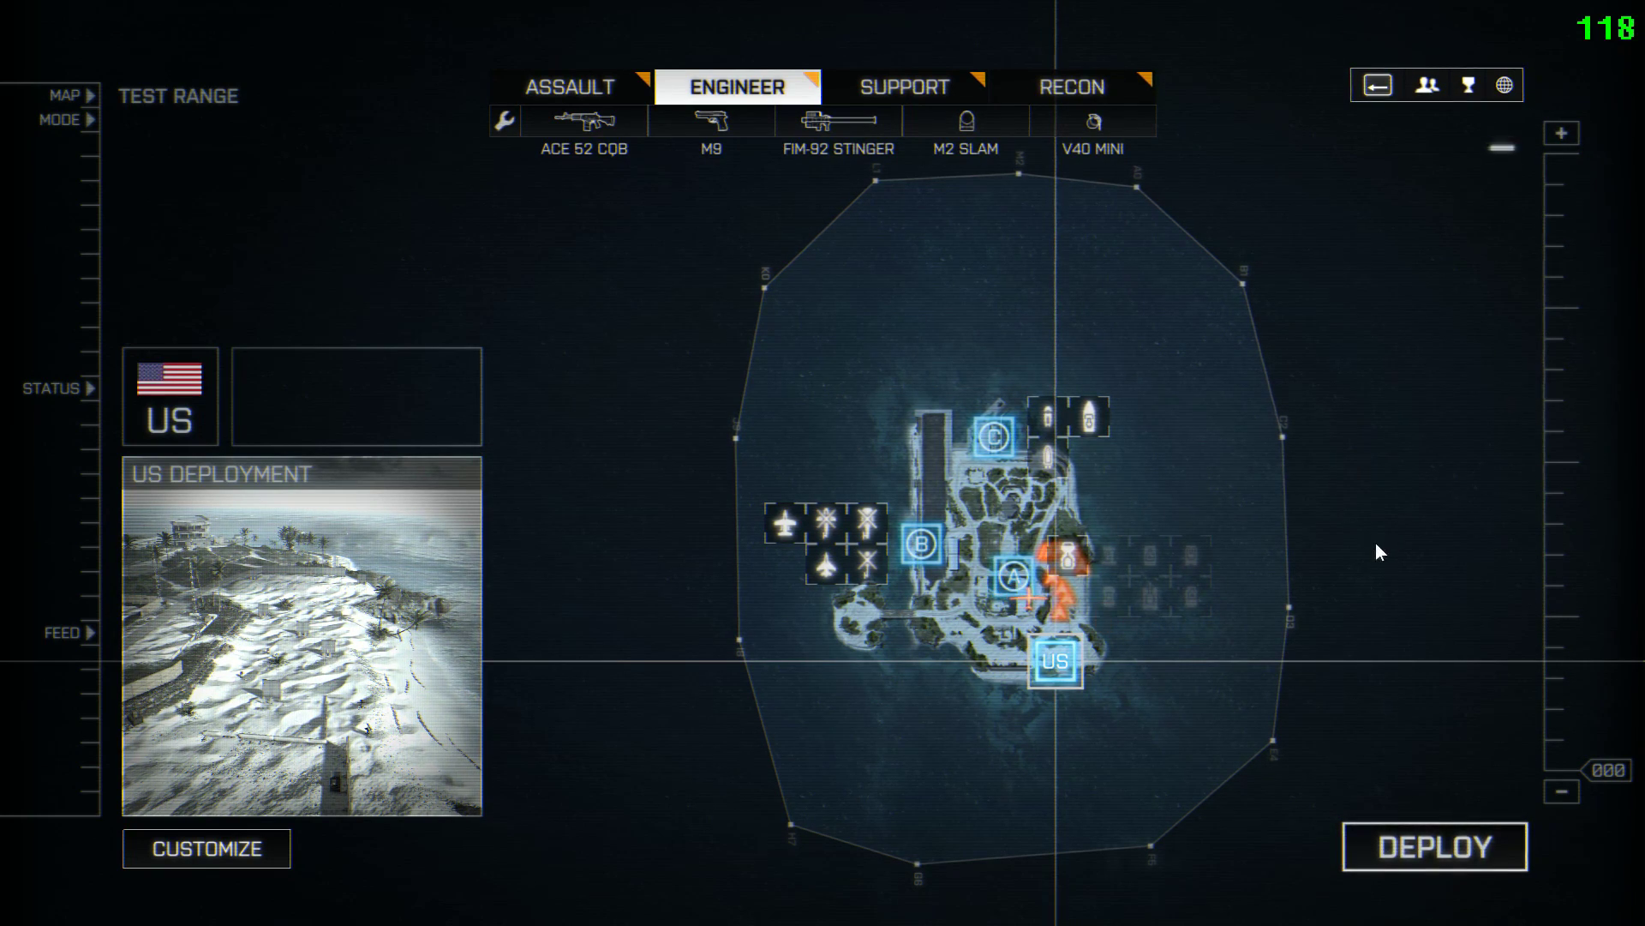
Deploy onto the Test Range and check the Video options show 1920x1080 at 119.98Hz
click(1371, 864)
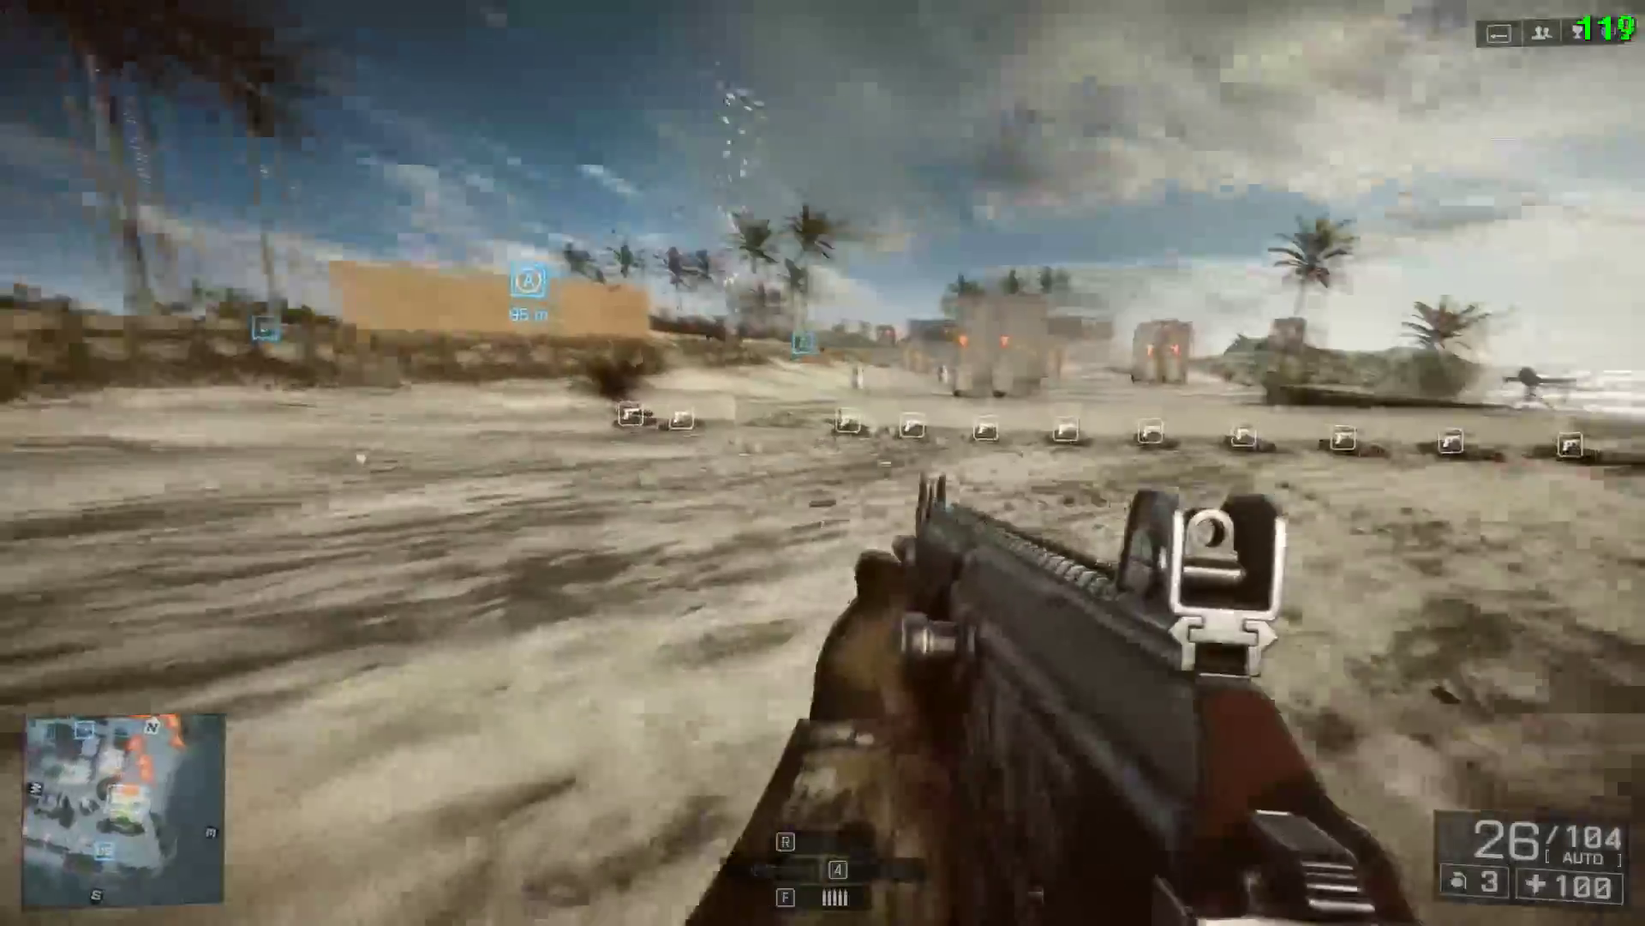
key(shift+w)
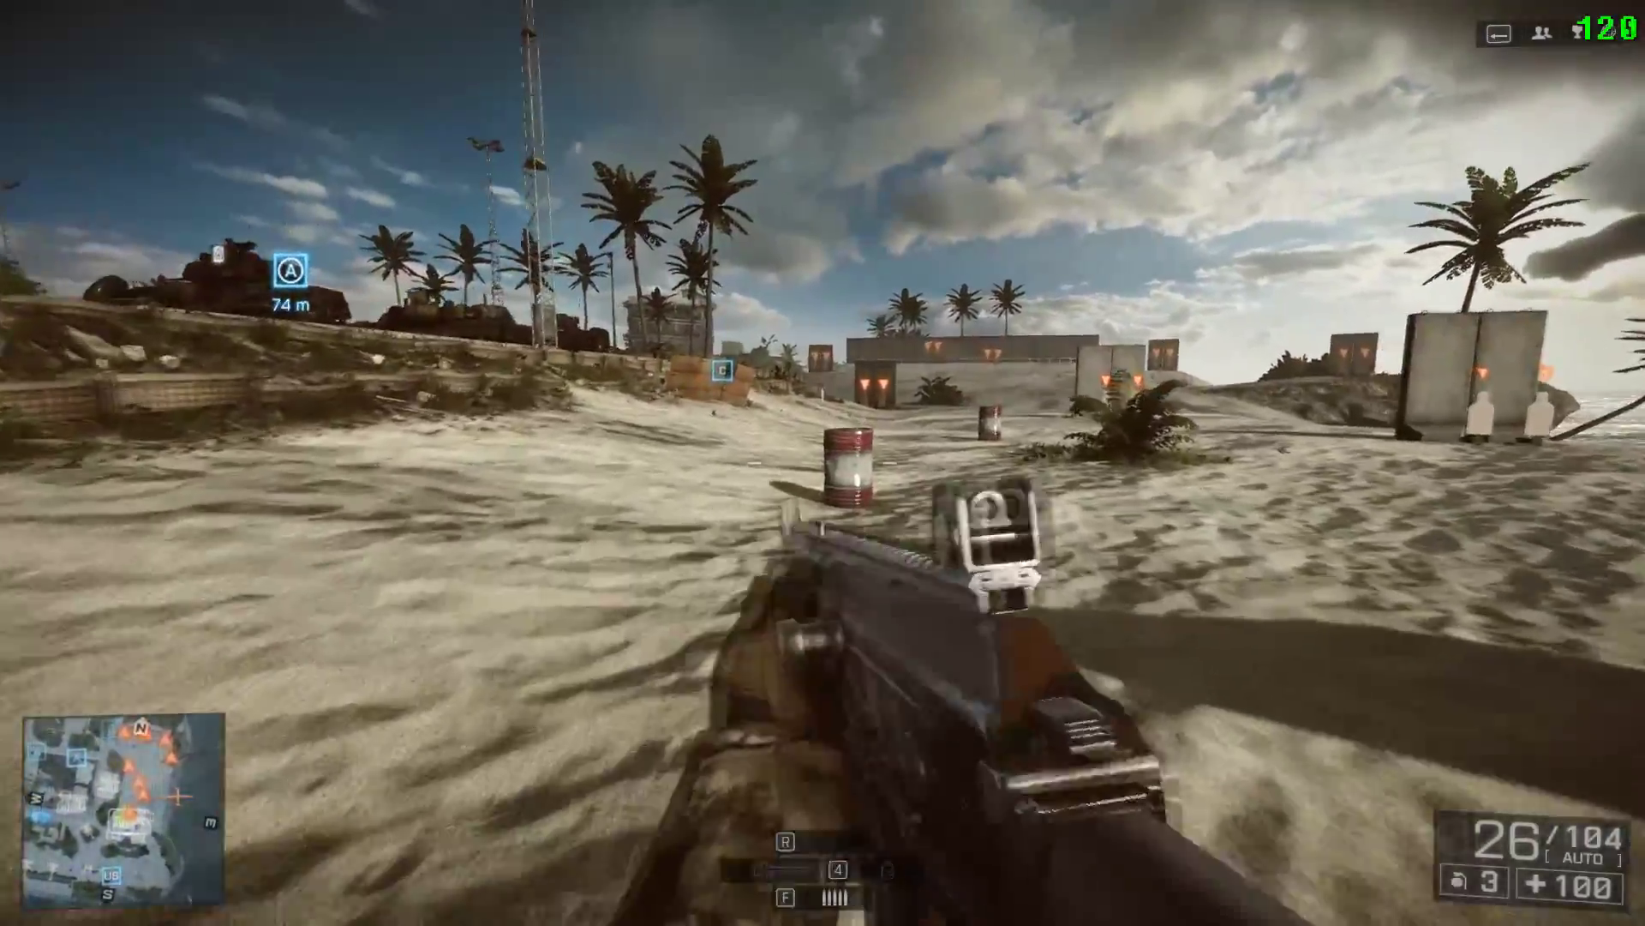
key(Escape)
click(230, 293)
click(1038, 159)
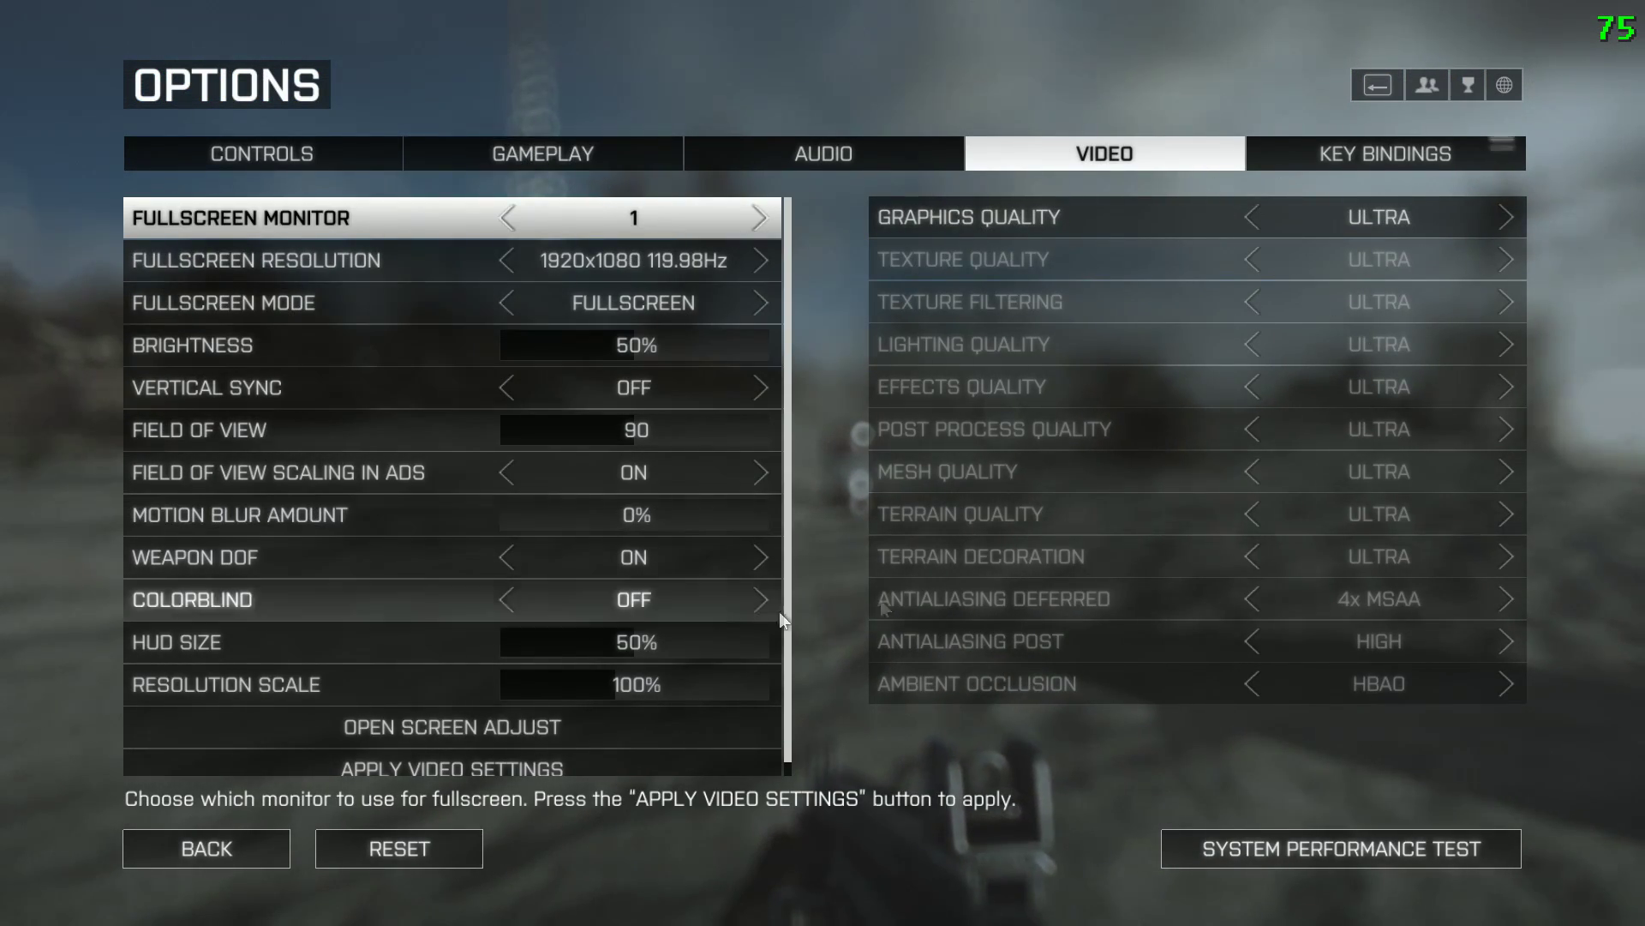
key(Escape)
key(Escape)
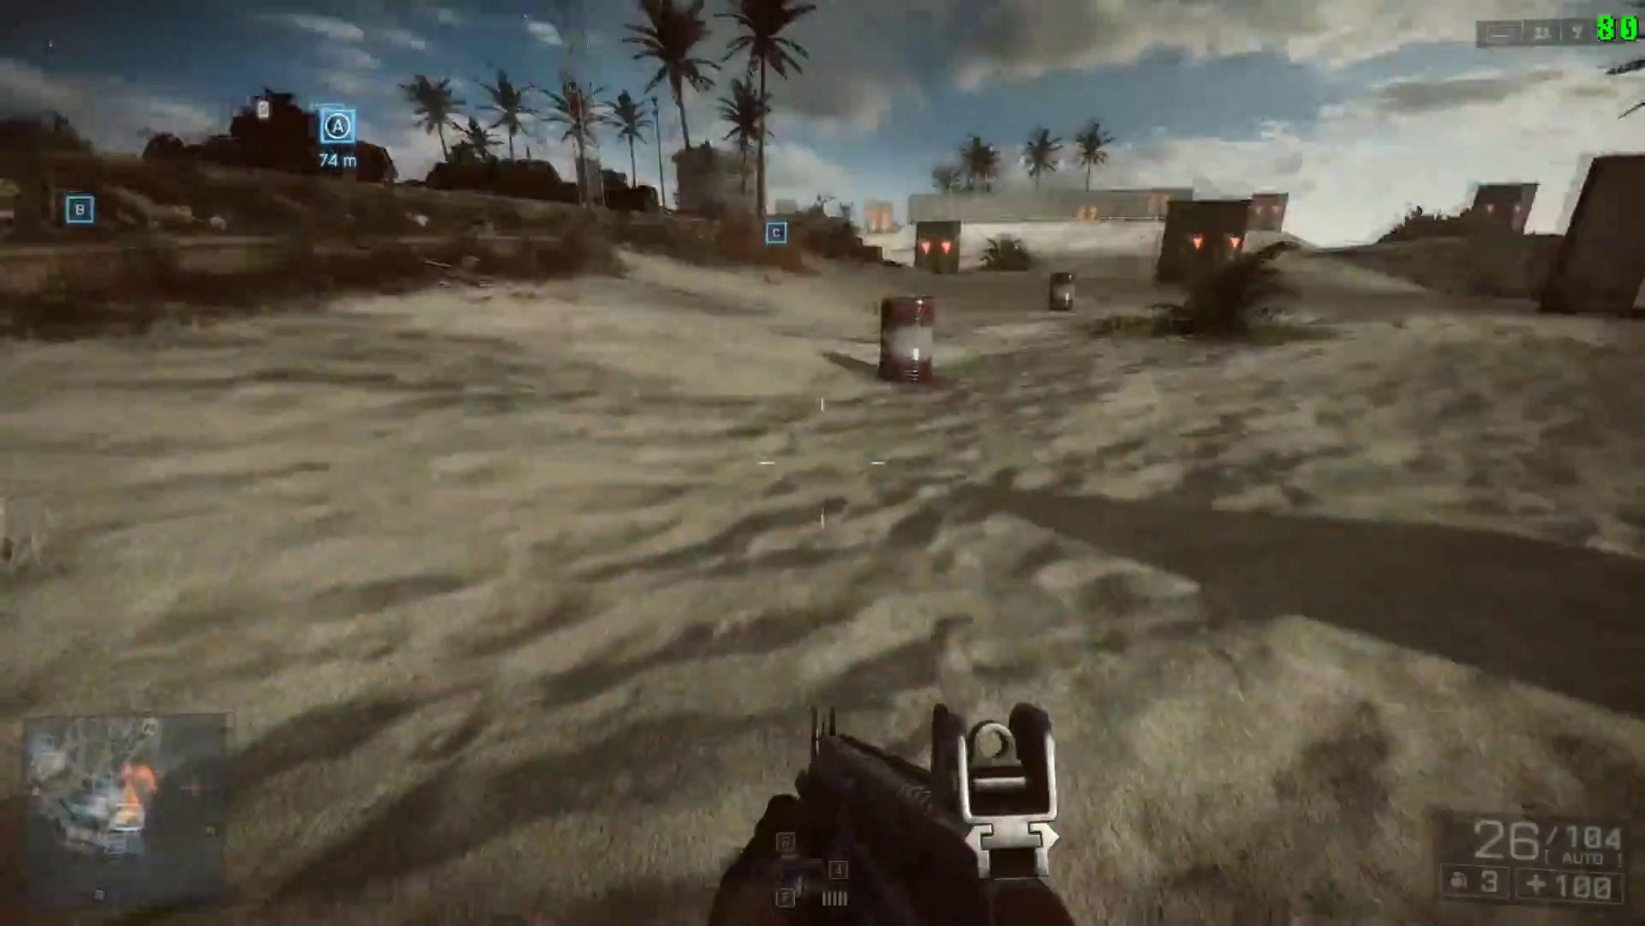
Run along the beach shooting the red barrels until they explode
key(w)
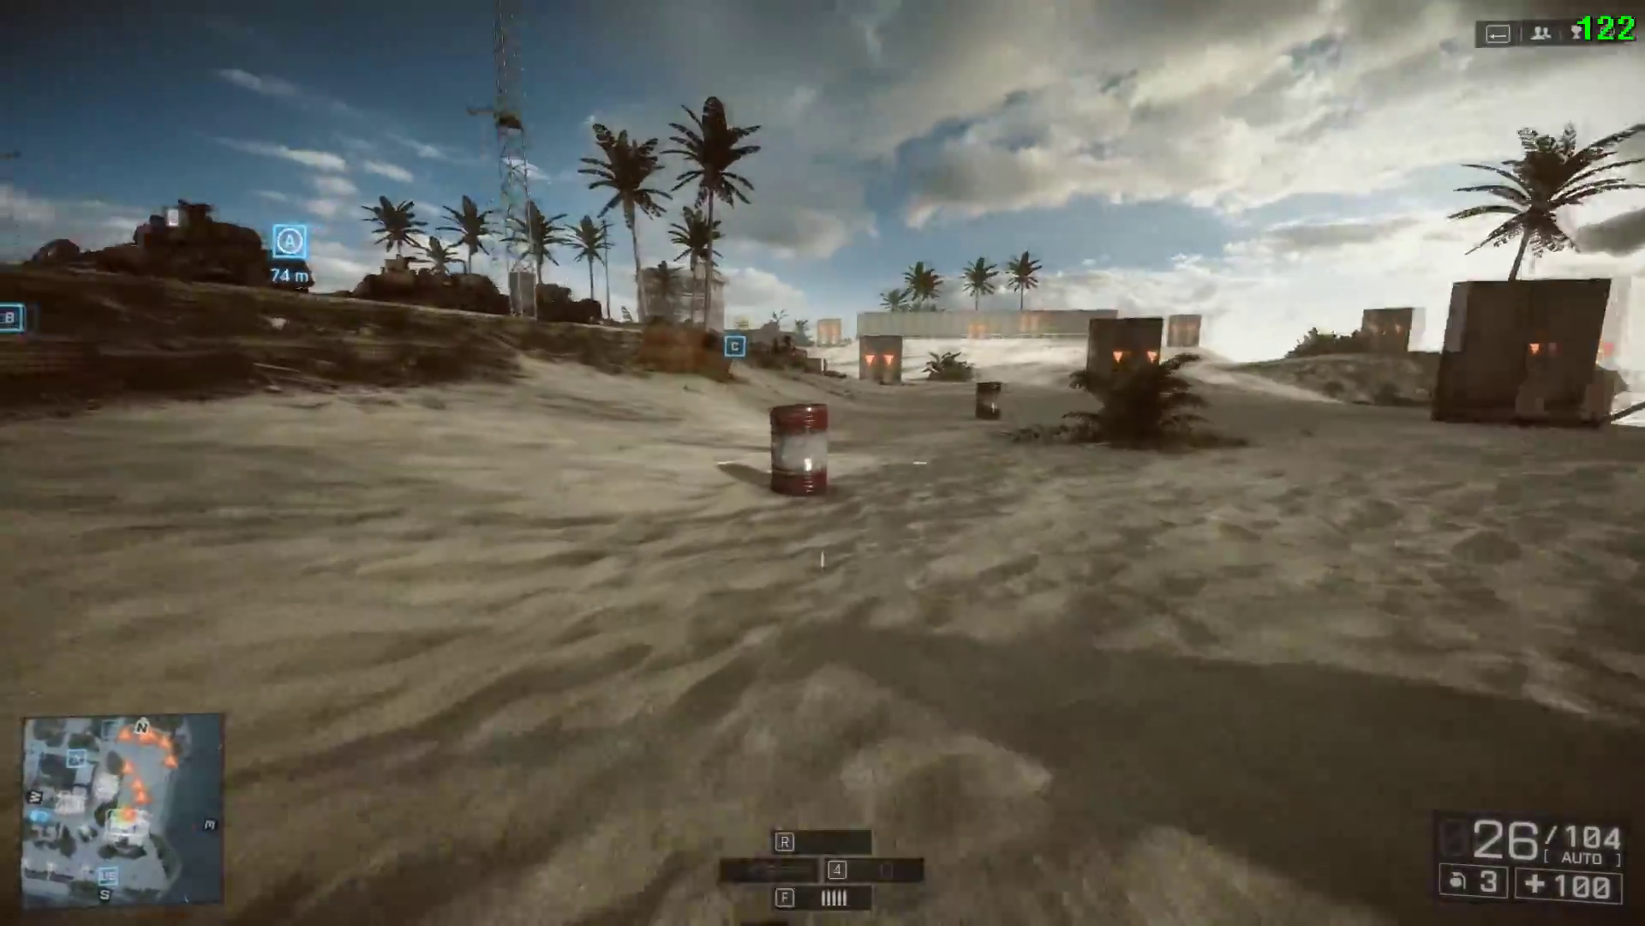
click(823, 463)
click(823, 462)
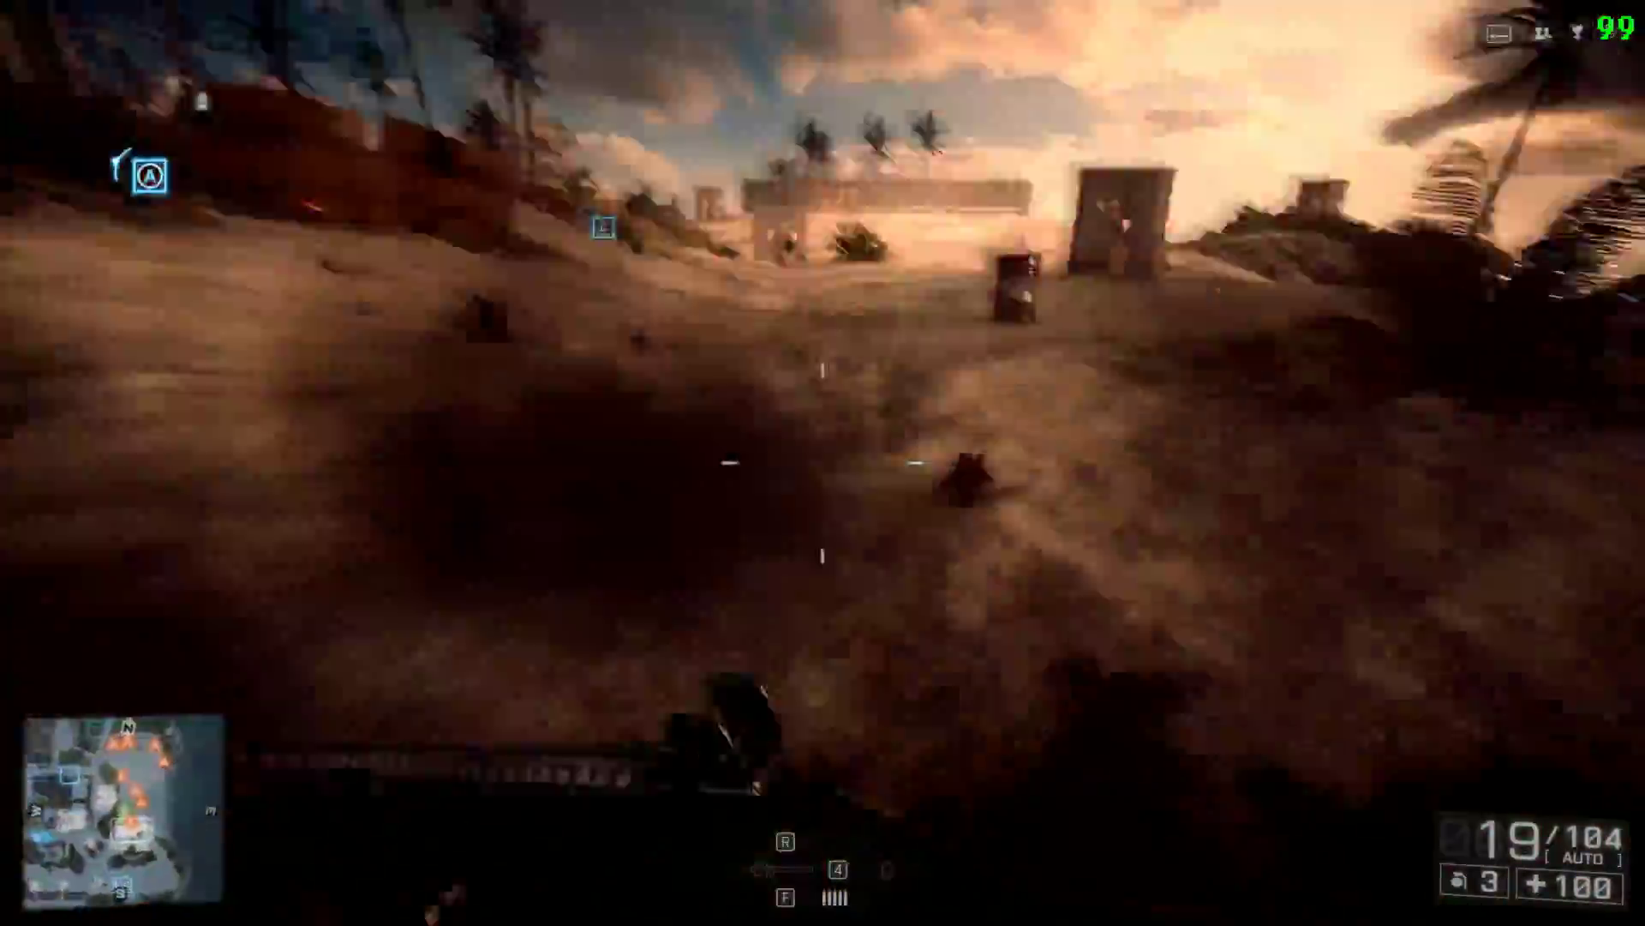
key(shift+w)
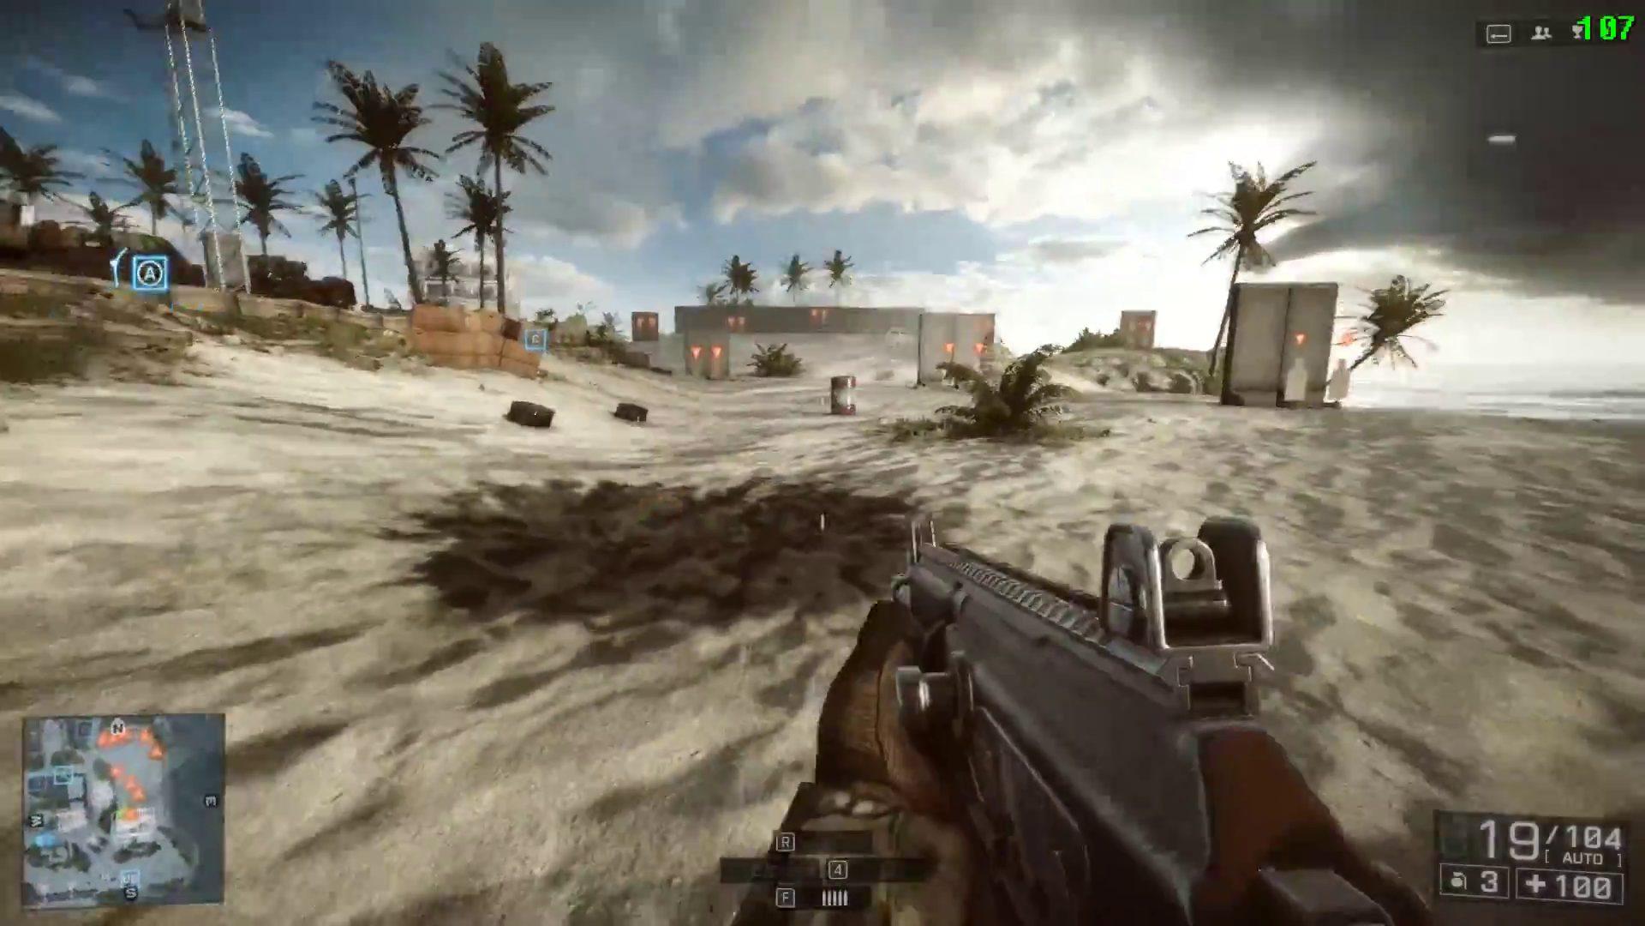
key(shift+w)
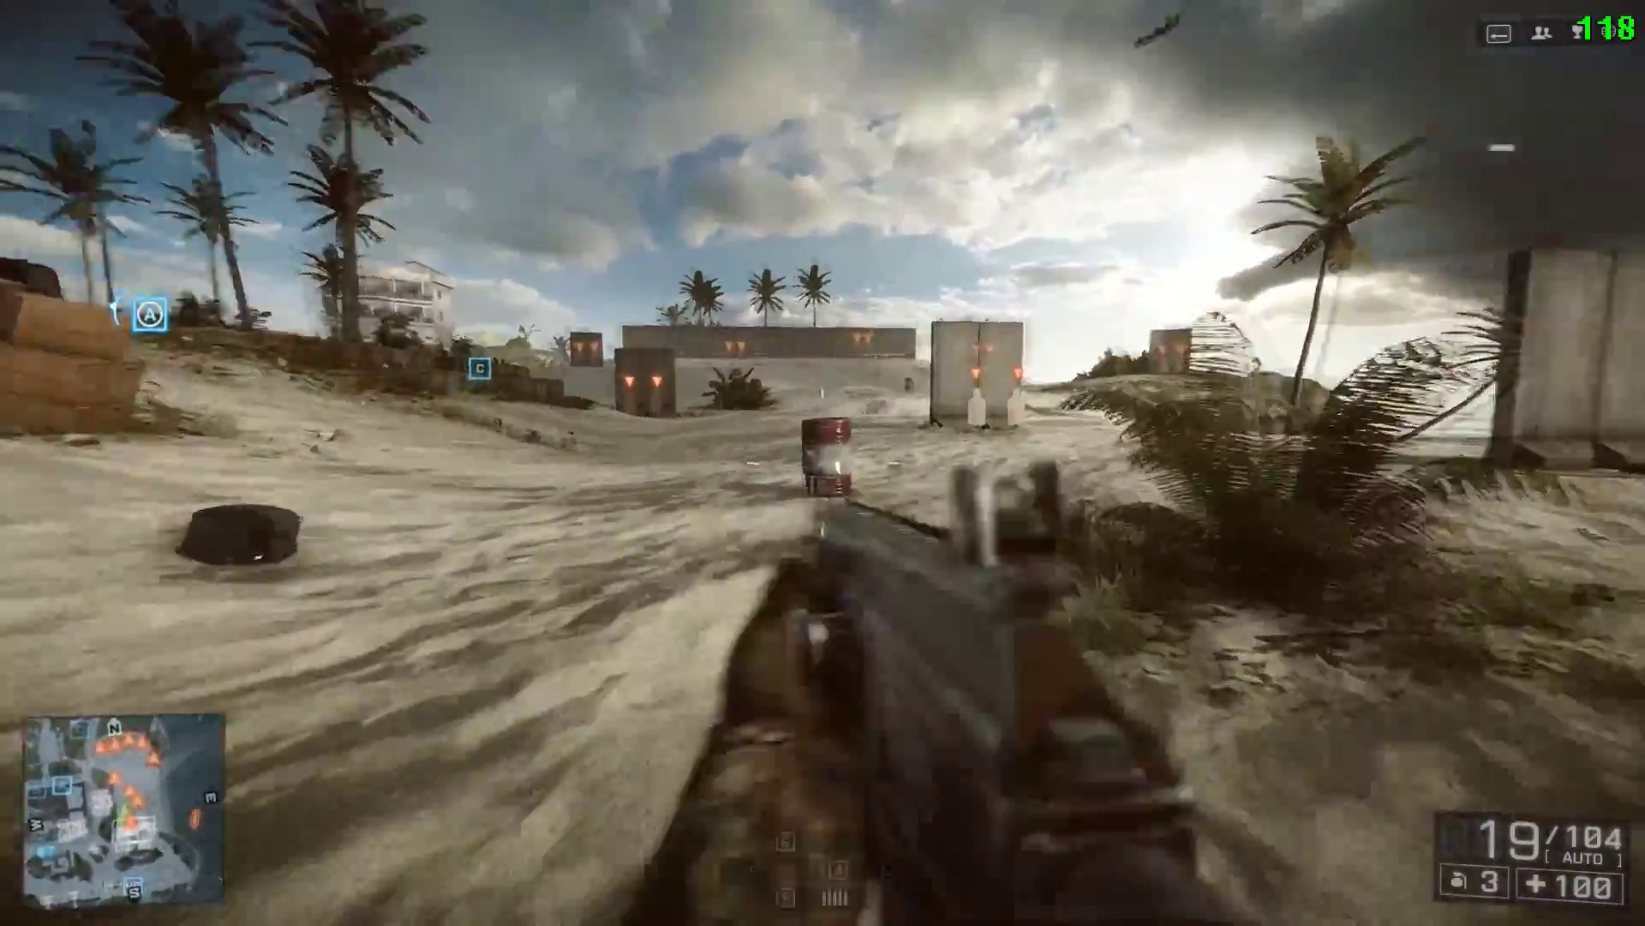
click(822, 463)
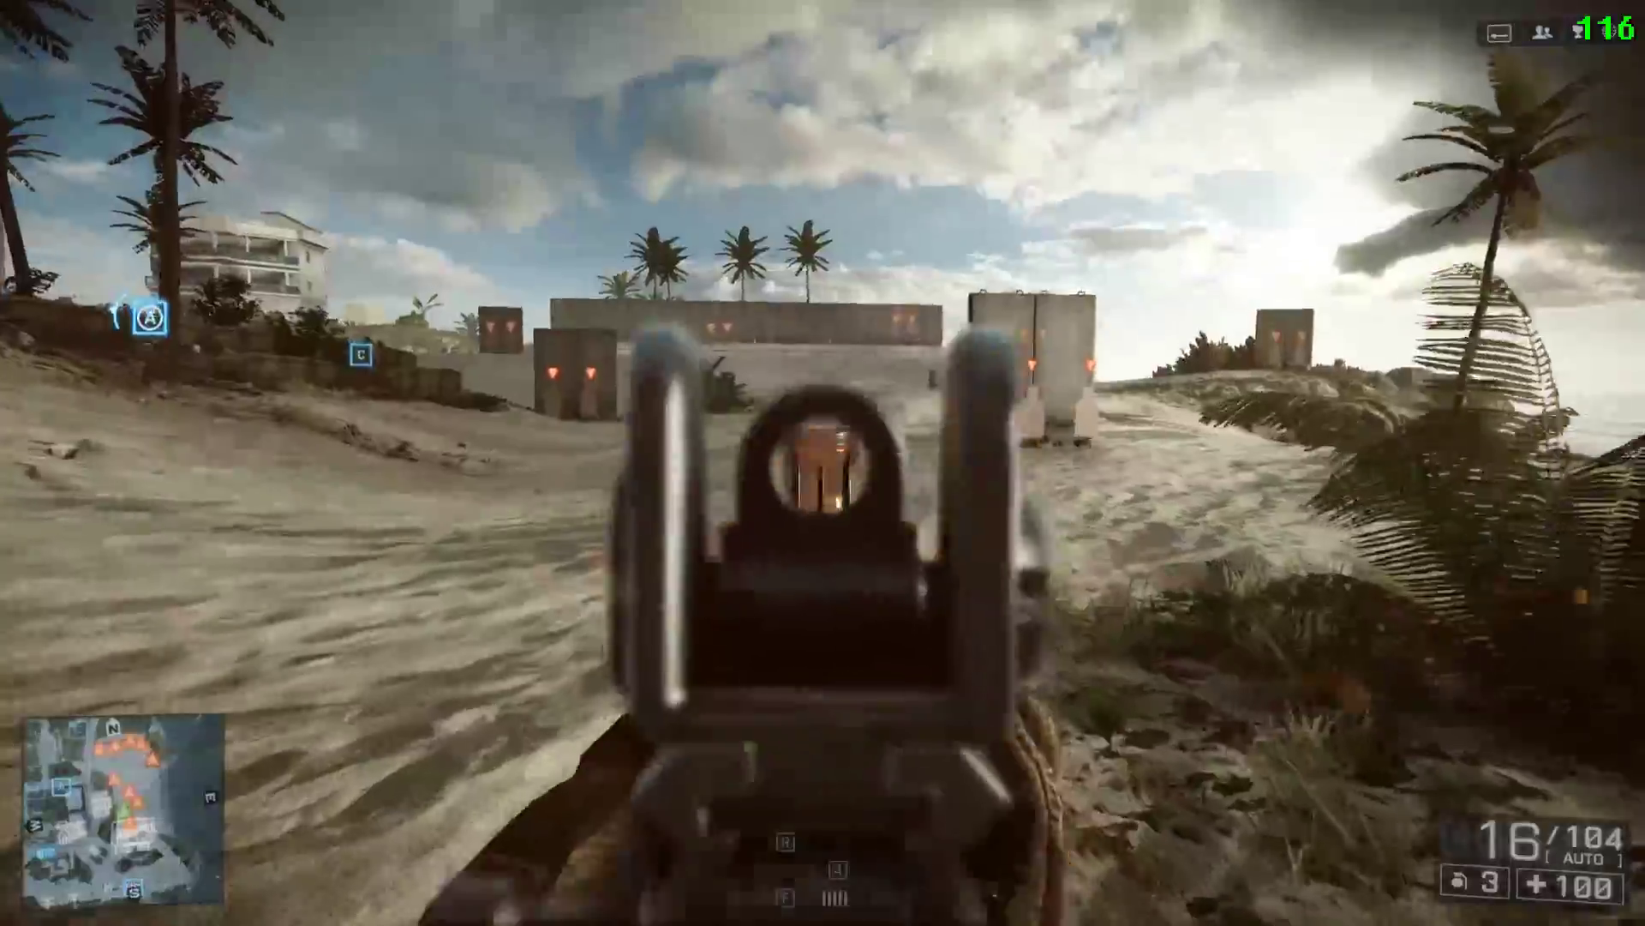
click(823, 463)
key(shift+w)
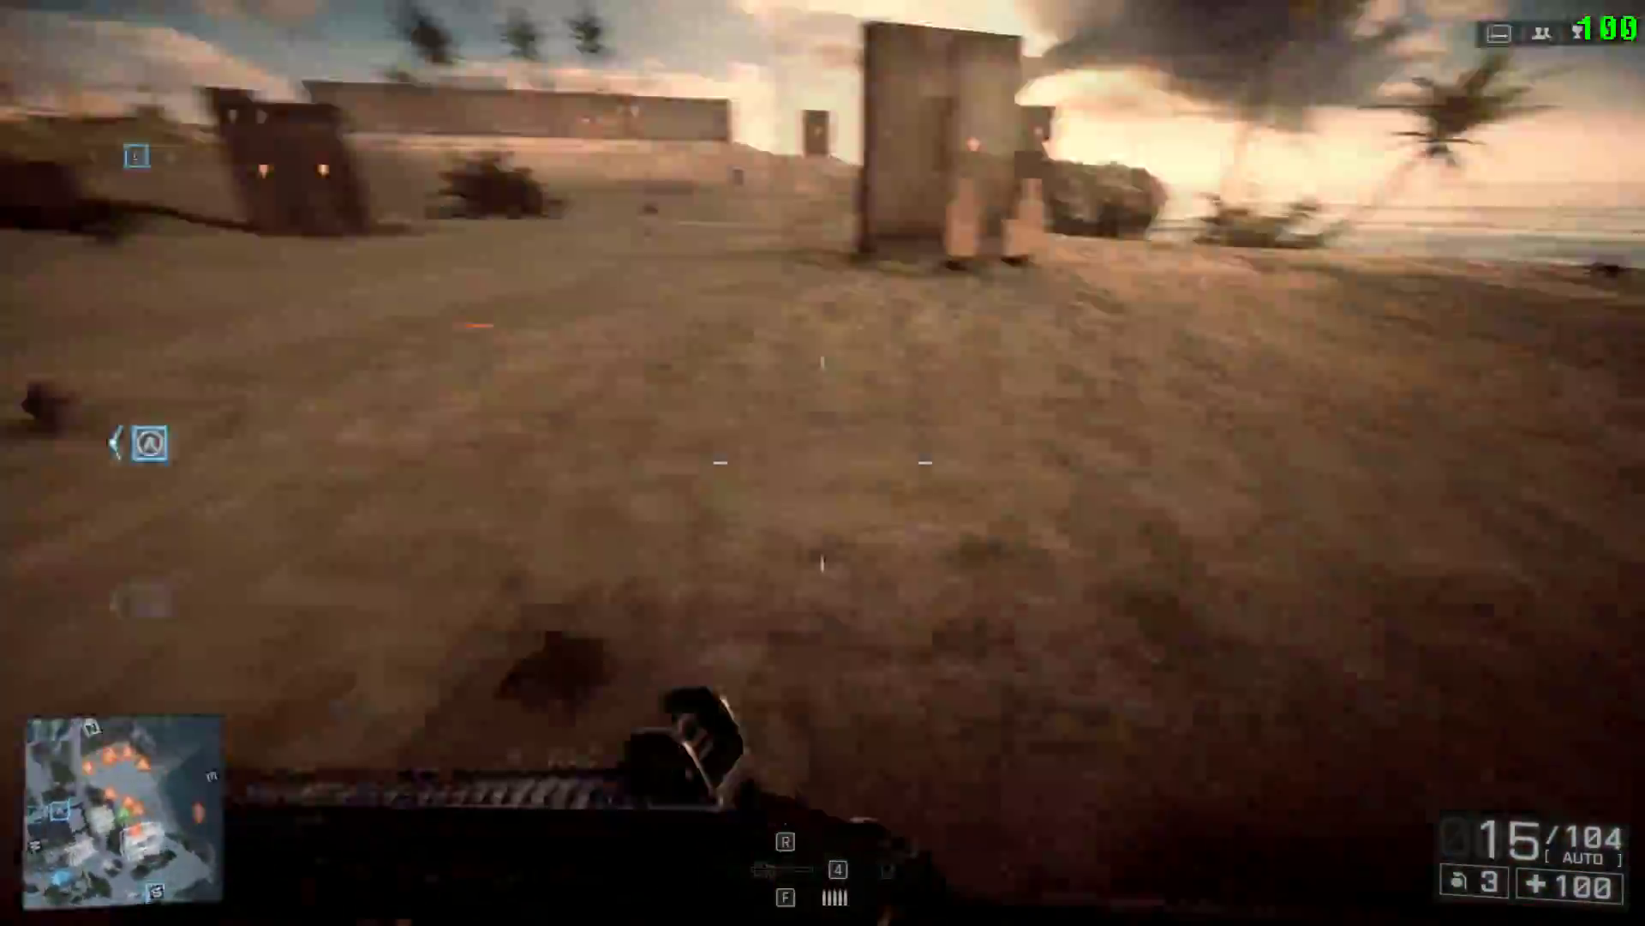
key(shift+w)
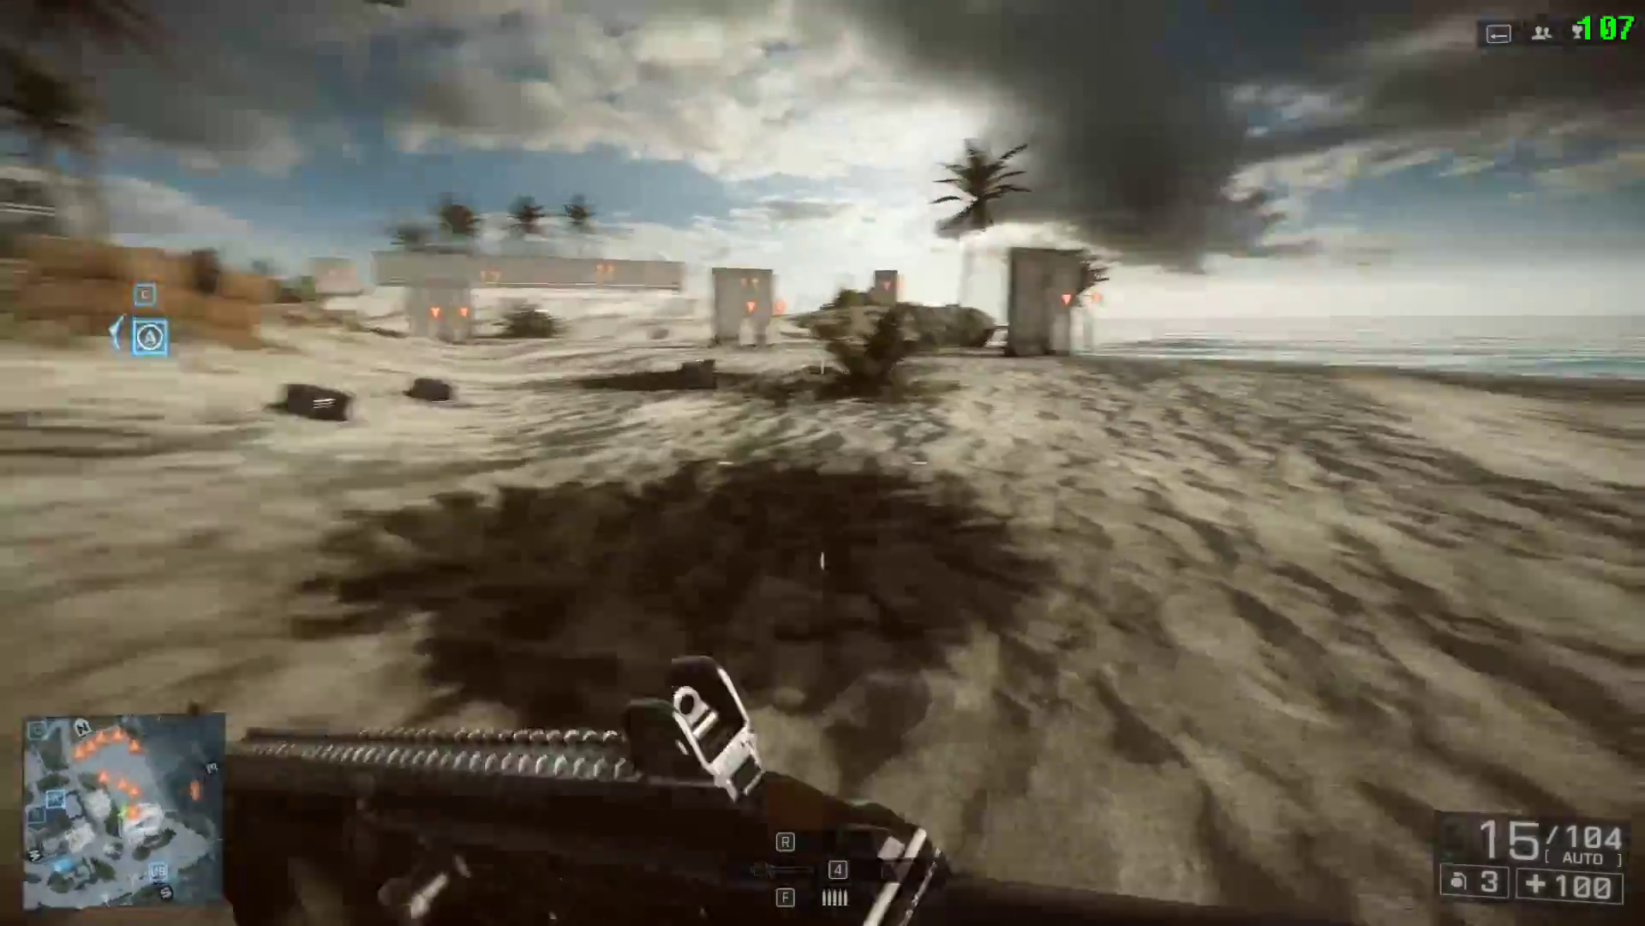
key(w)
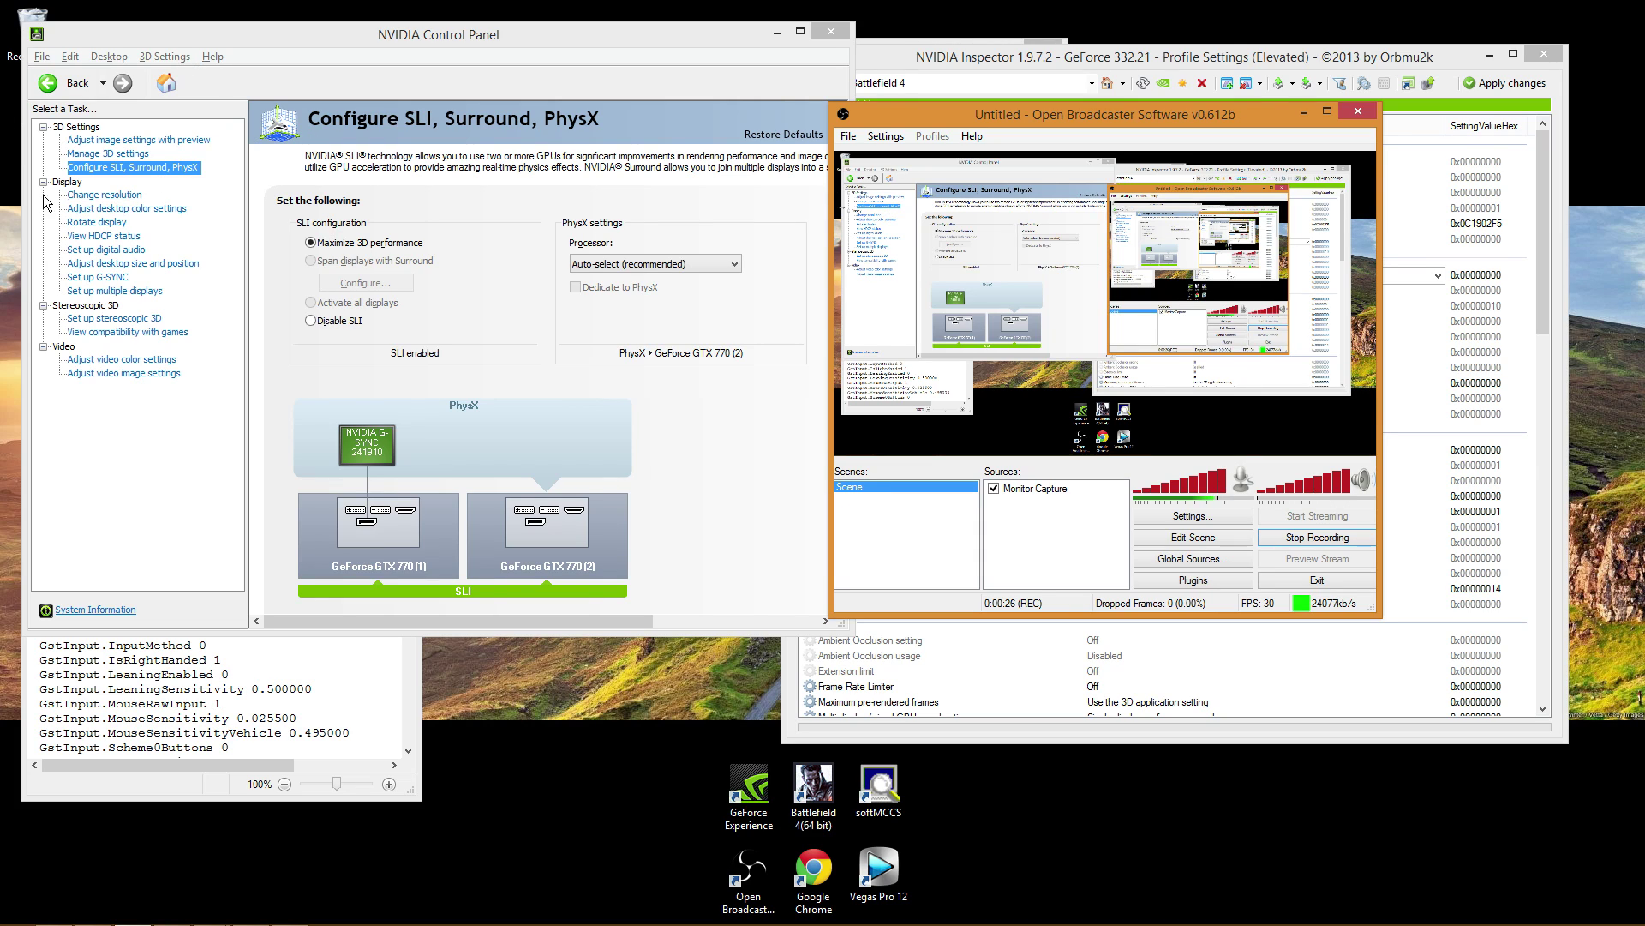
Check the Change resolution page shows 1920 × 1080 at 144Hz, then minimize NVIDIA Control Panel
click(104, 196)
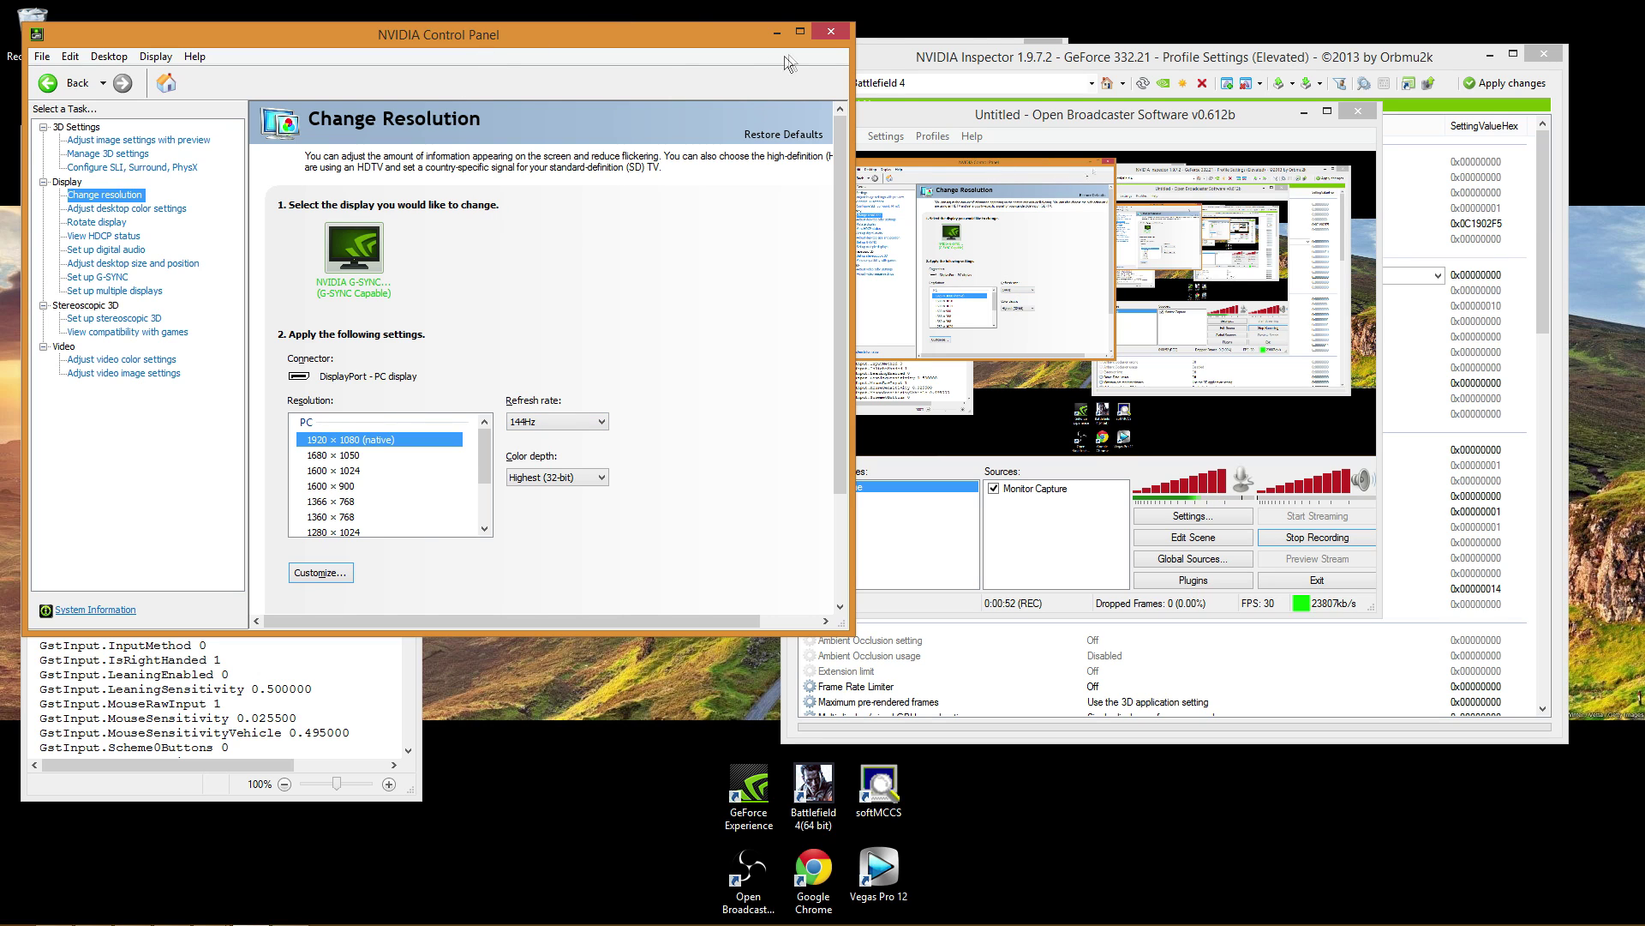
click(777, 33)
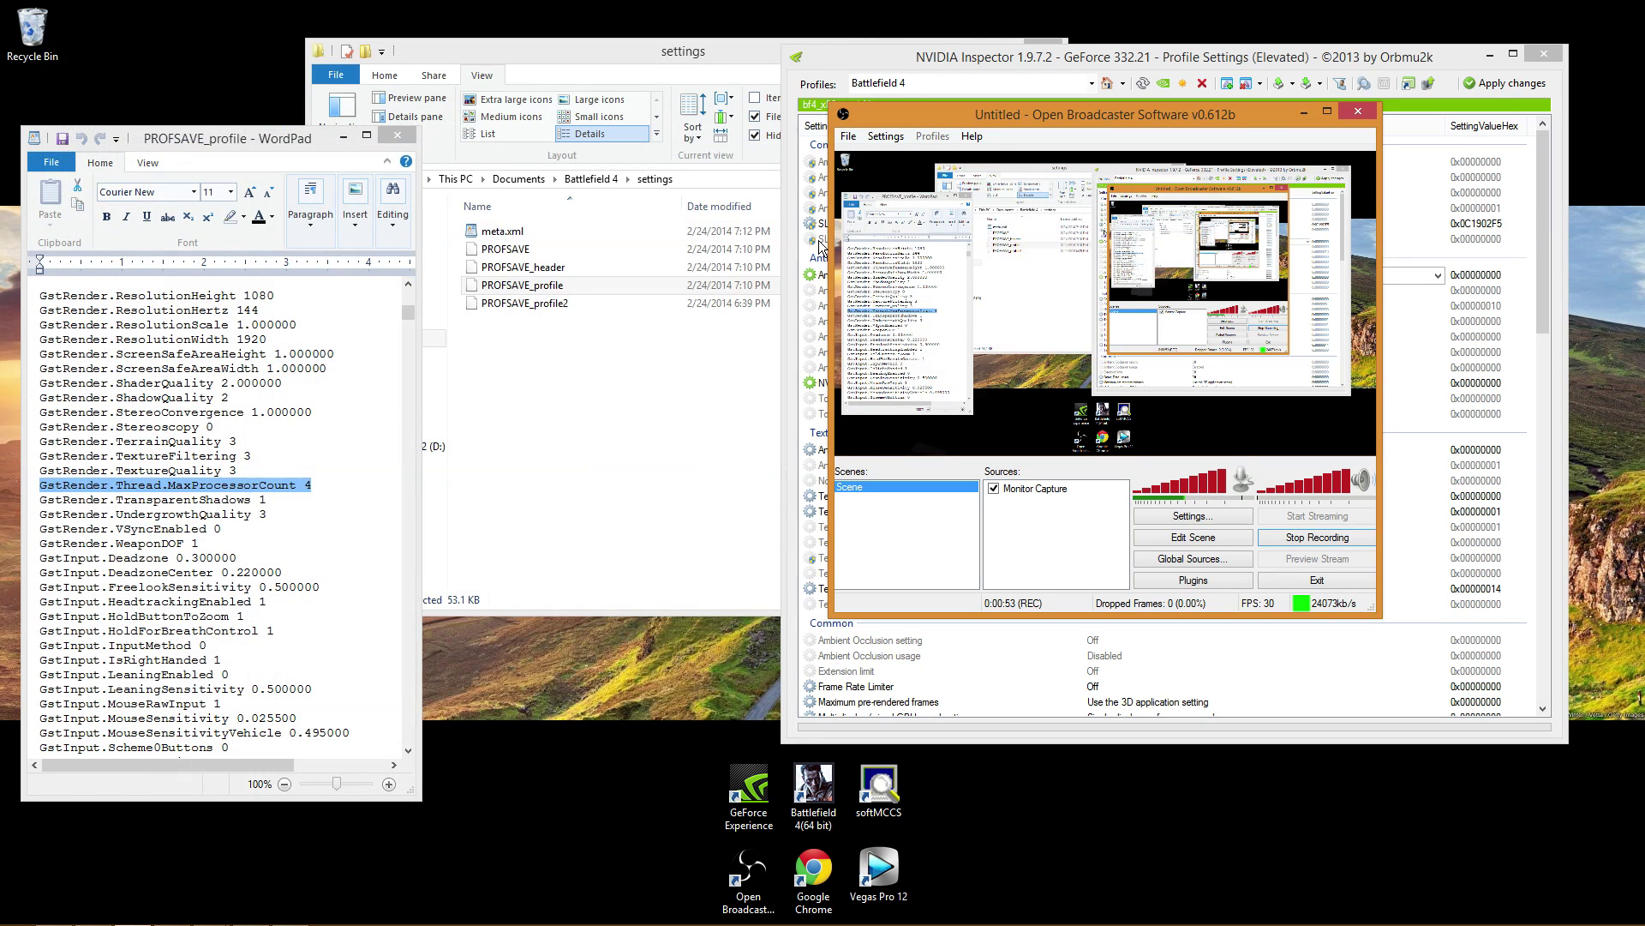
Review the Battlefield 4 profile, close the PROFSAVE_profile document, and minimize NVIDIA Inspector
click(1263, 57)
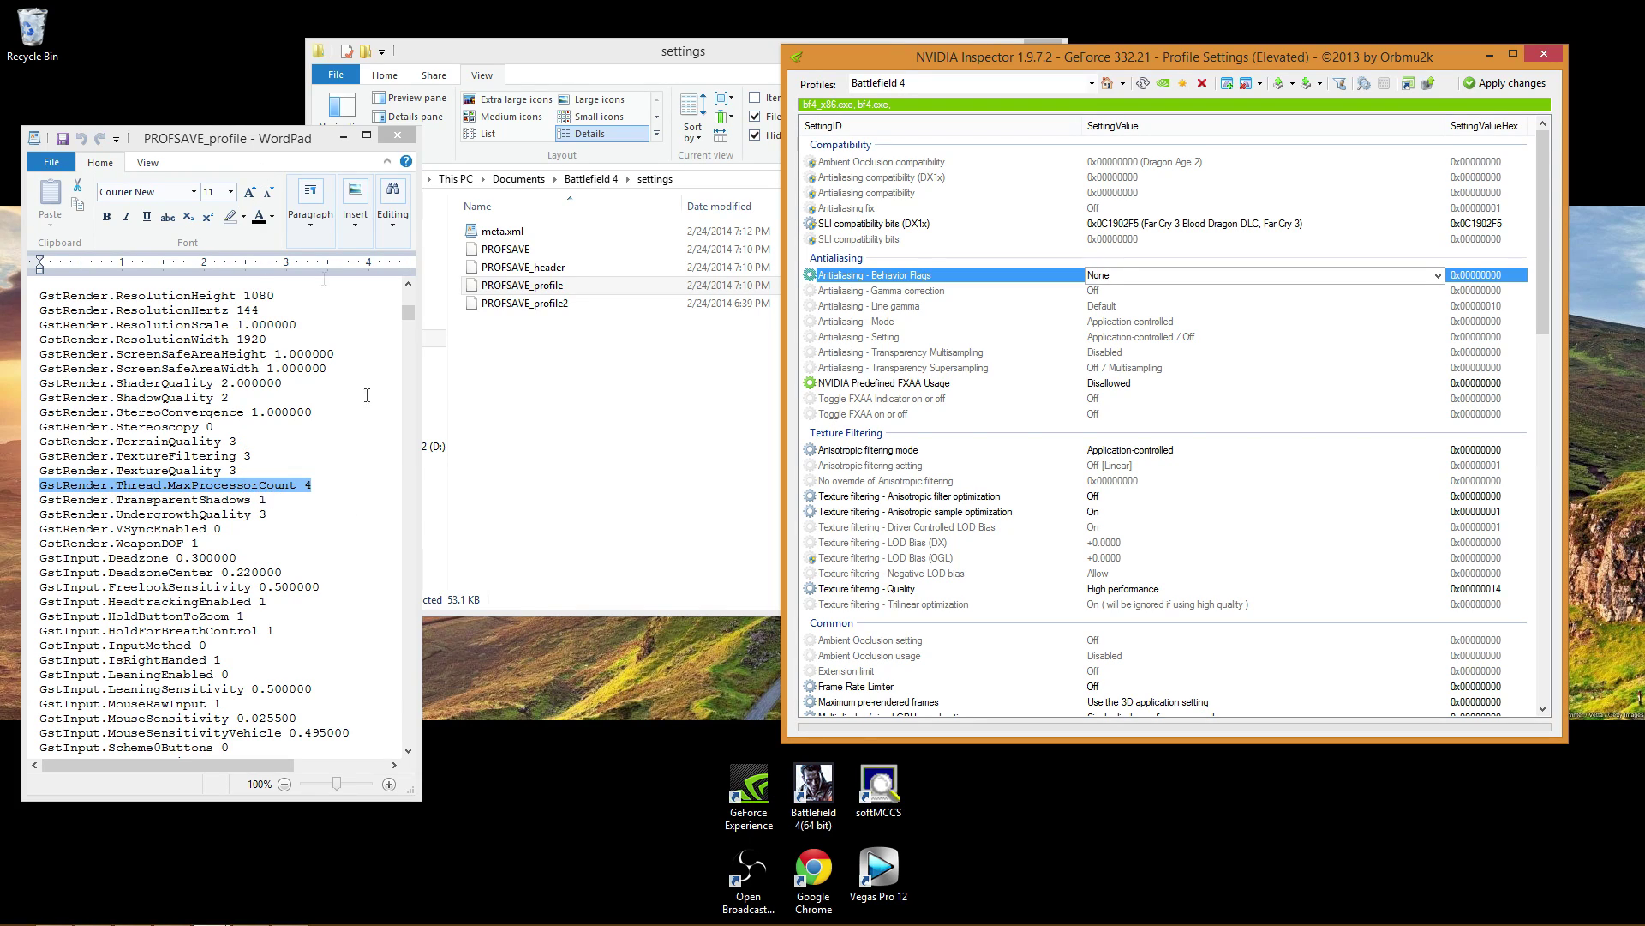
click(397, 135)
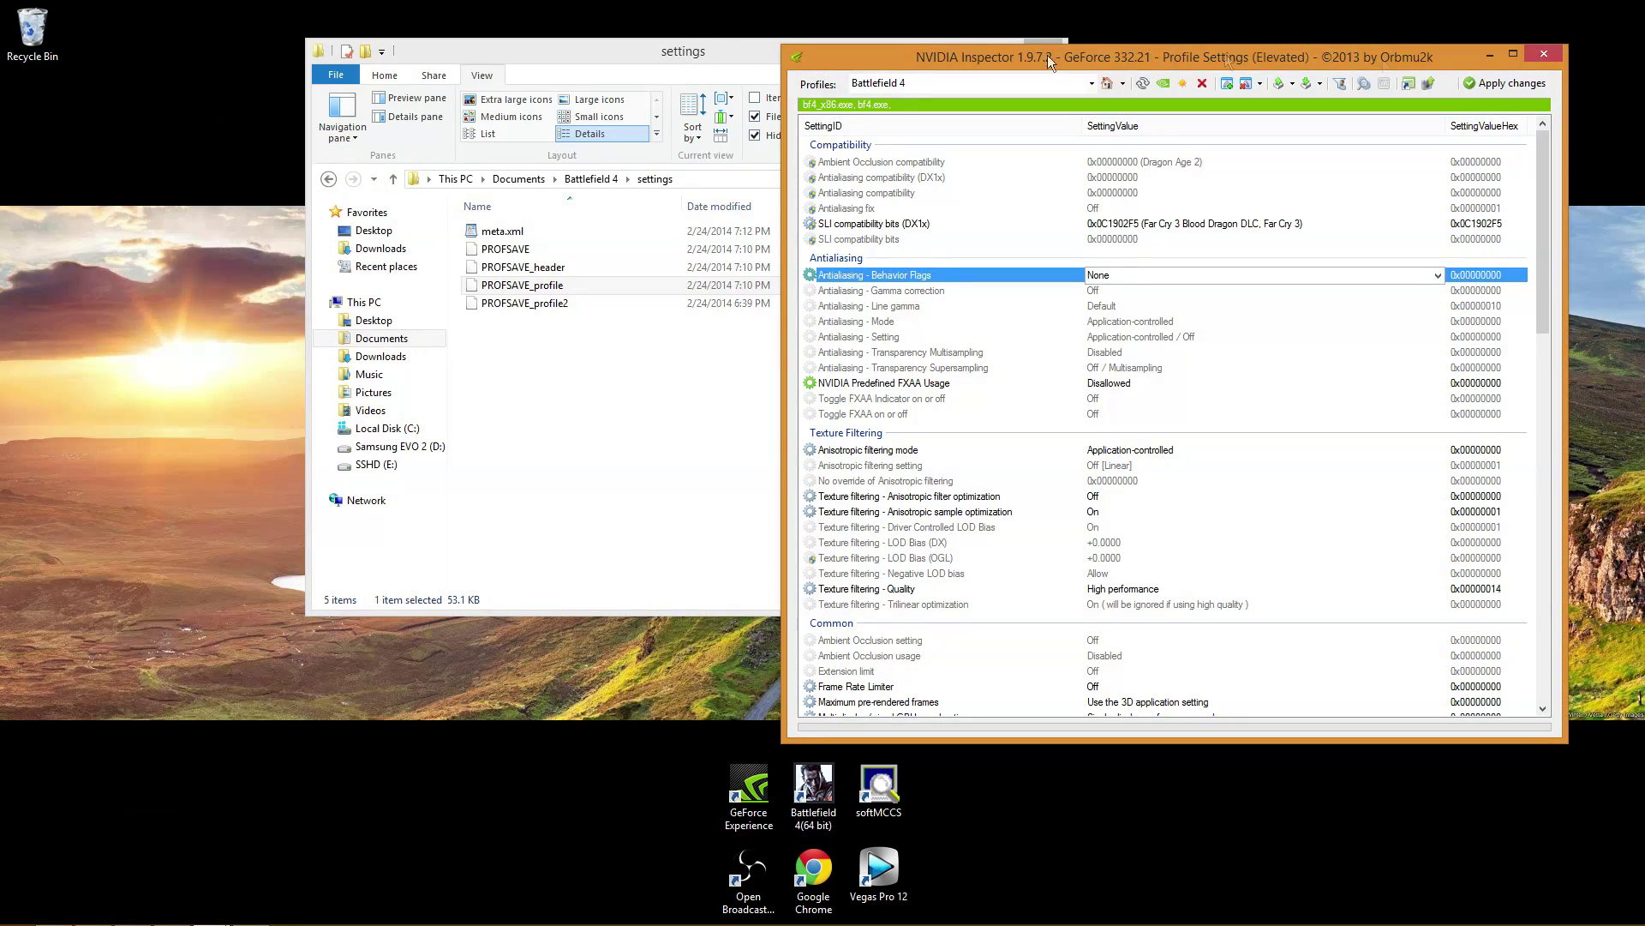
click(1489, 55)
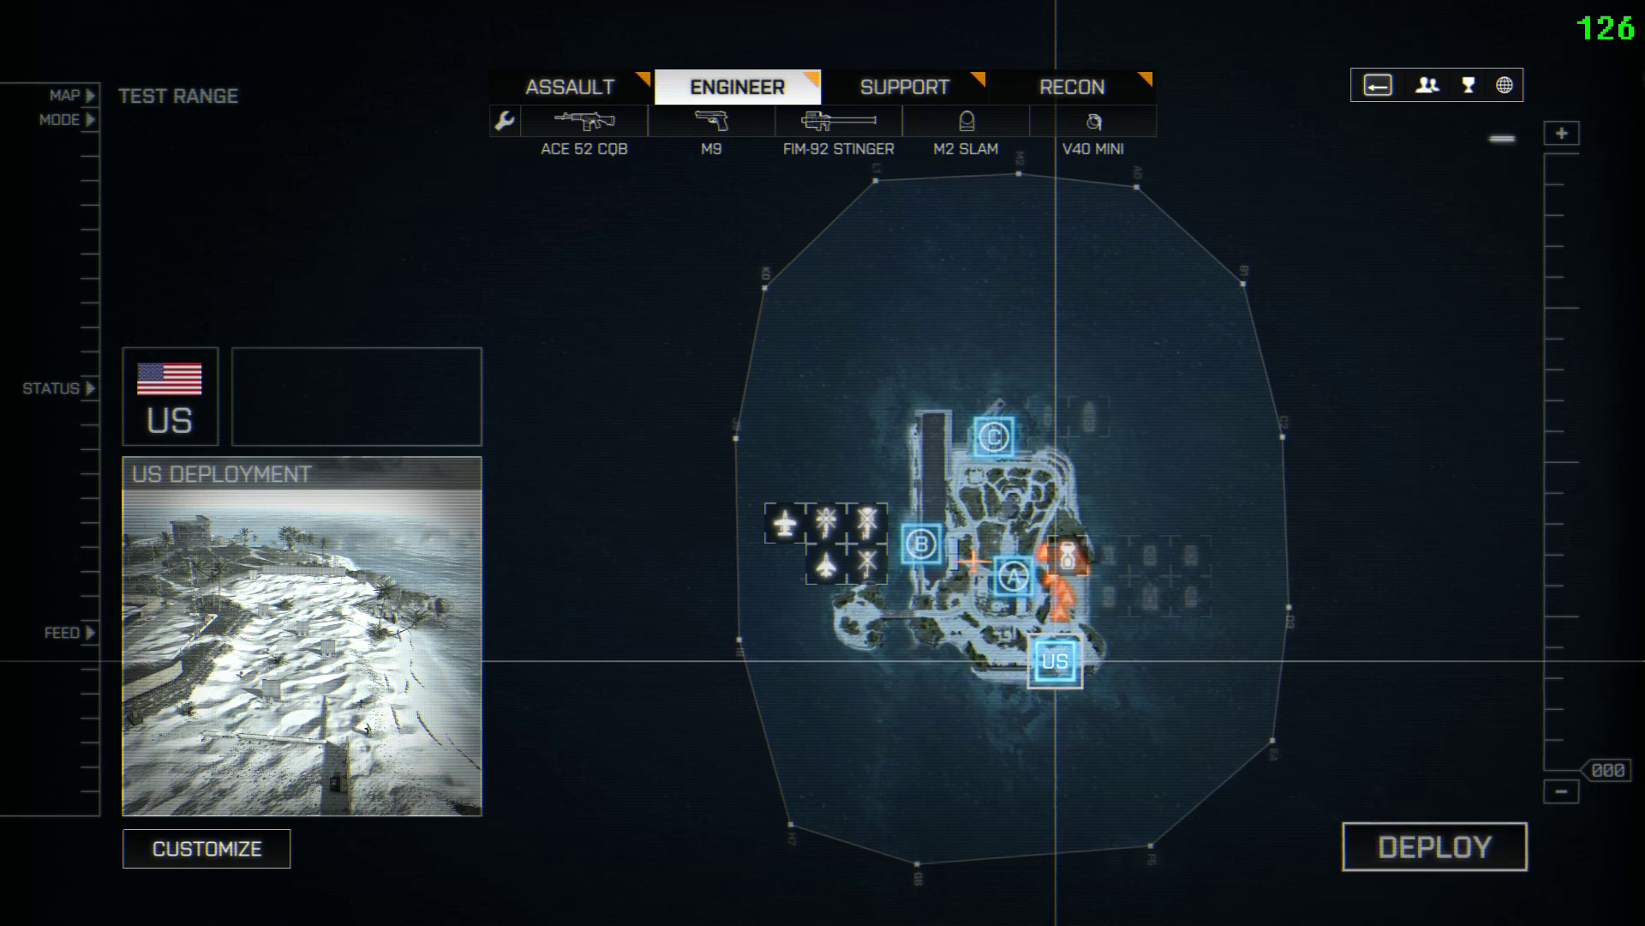
Confirm in the Video options that the game runs at 1920x1080 144Hz
key(Escape)
click(257, 295)
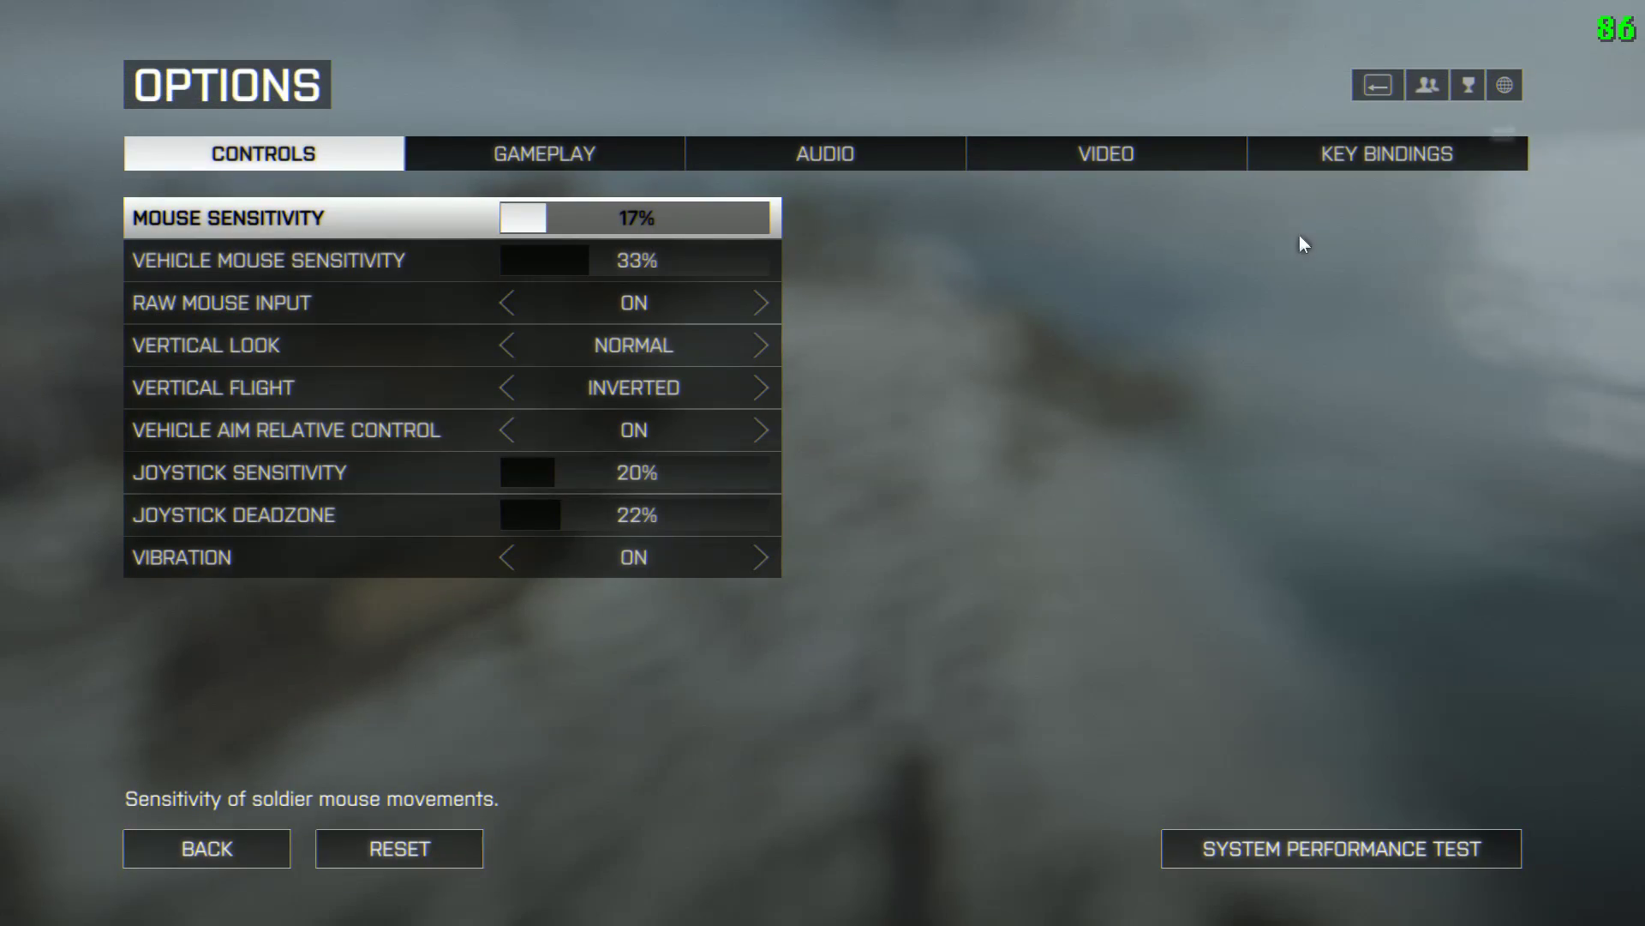
click(1201, 154)
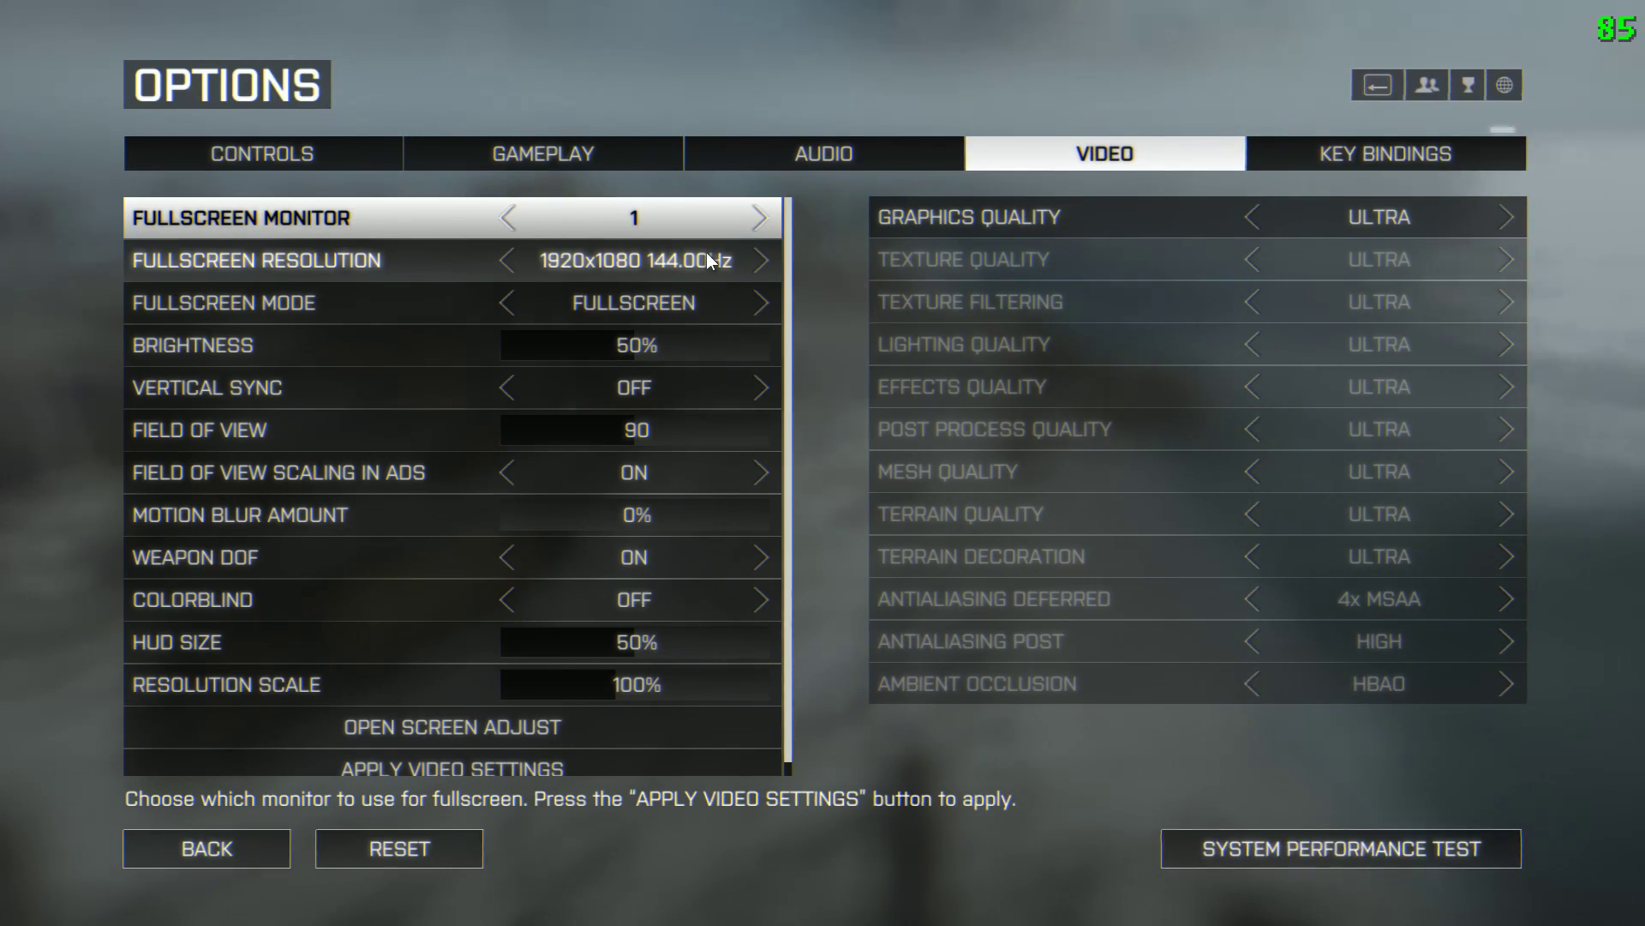
key(Escape)
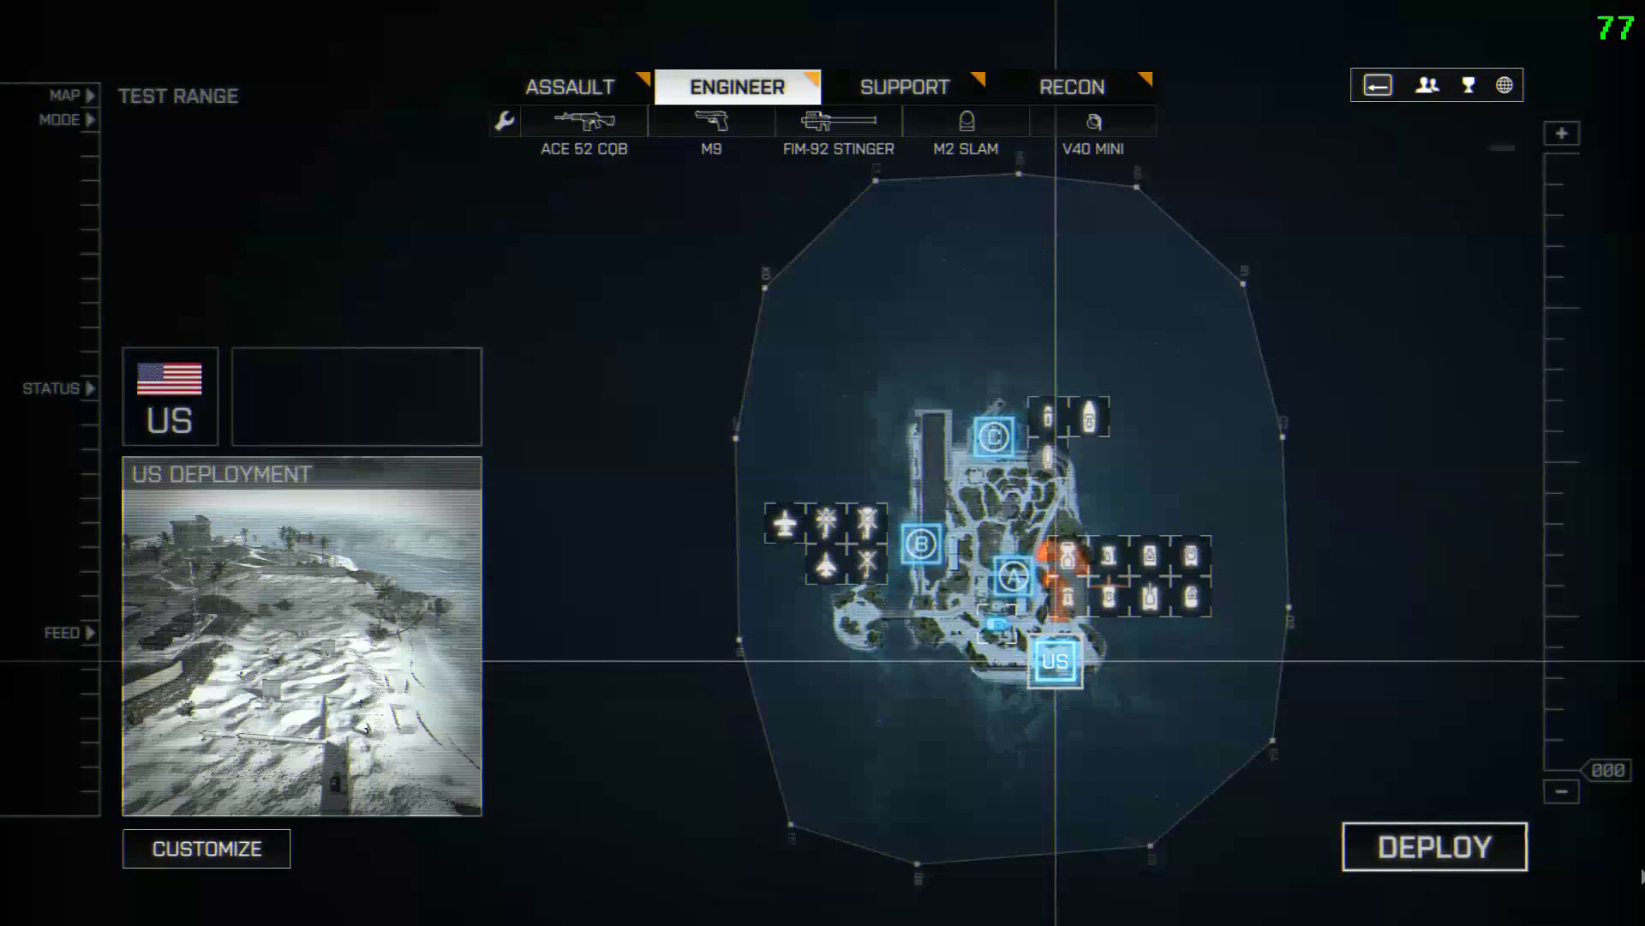
Redeploy on the Test Range and run past the wall, tables and targets
click(1518, 848)
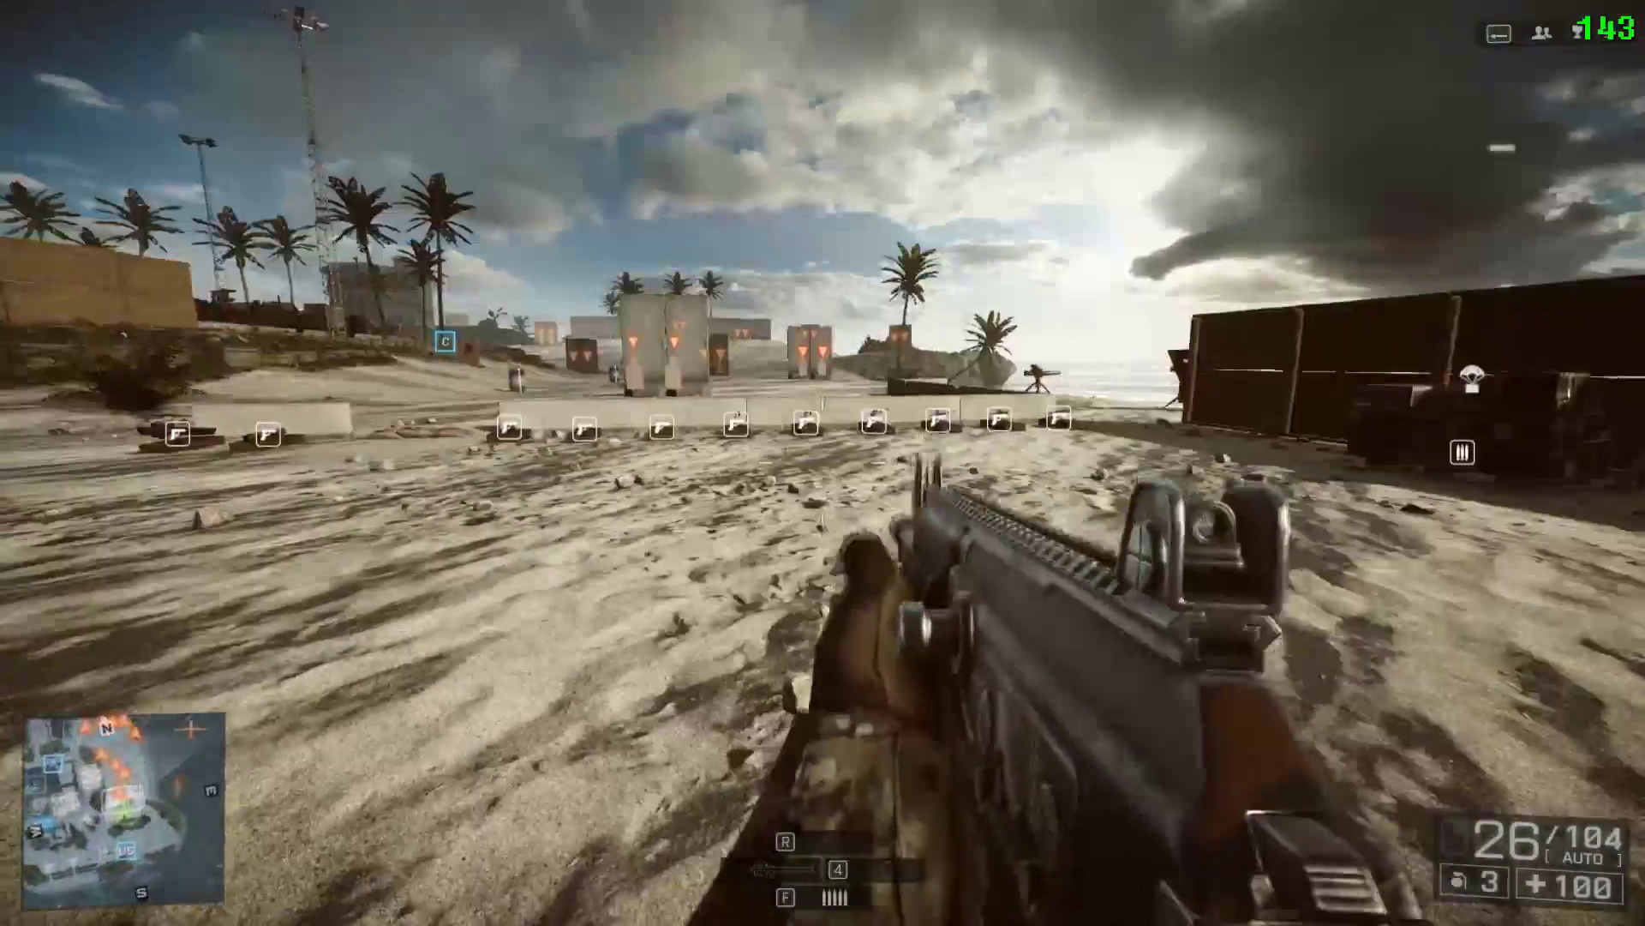
key(w)
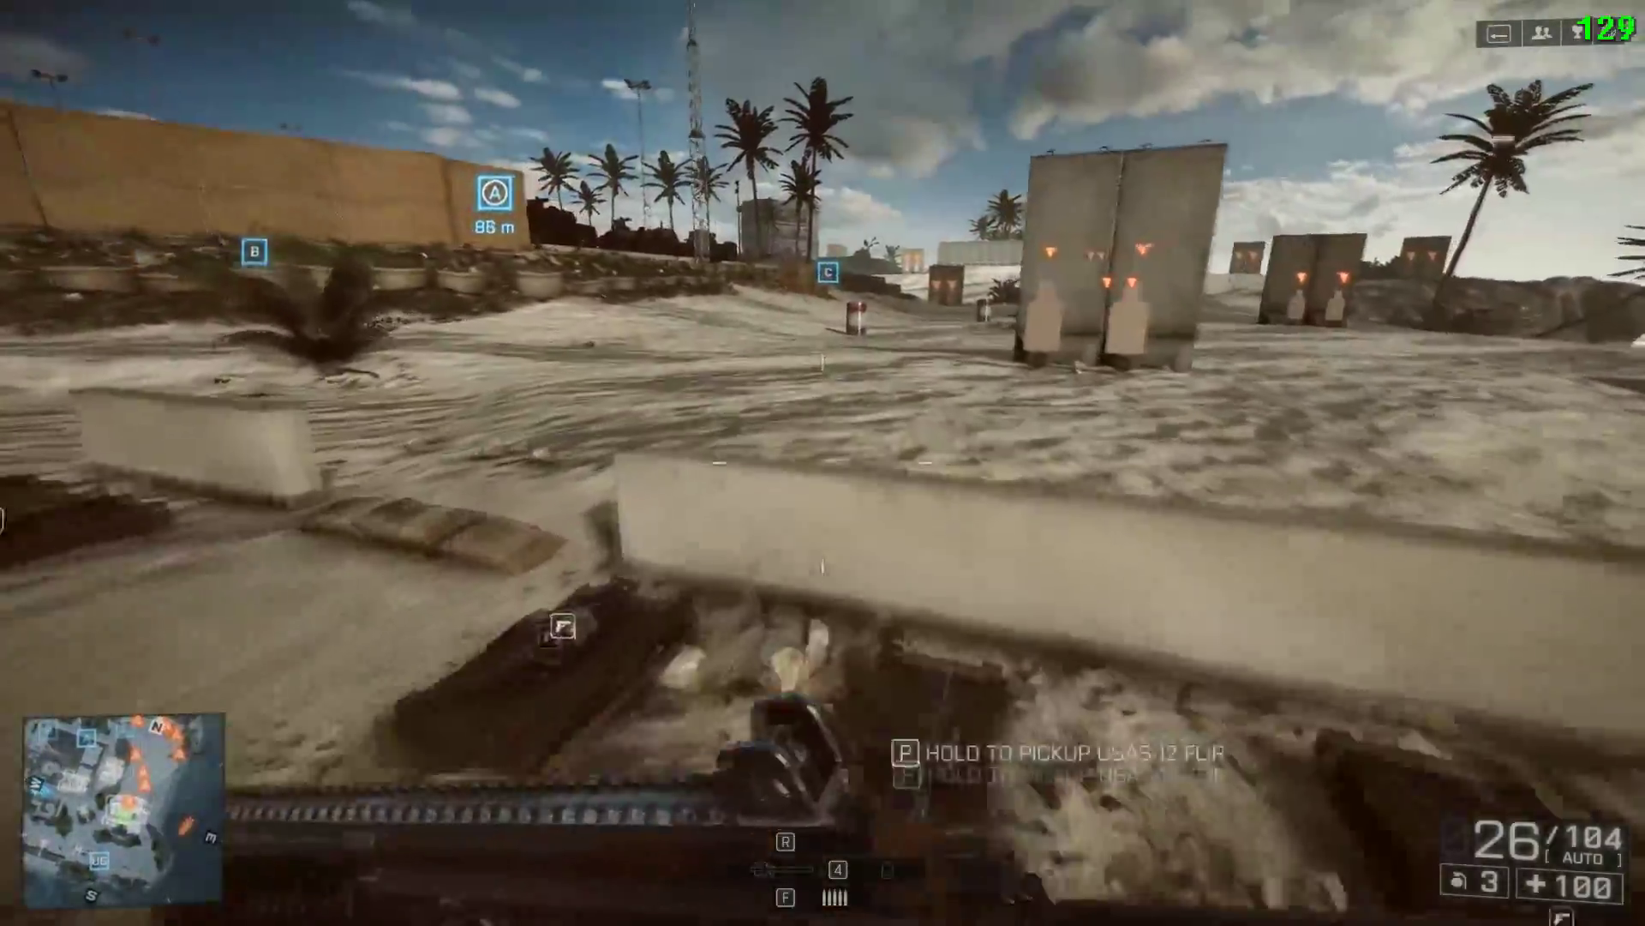
key(space)
key(w)
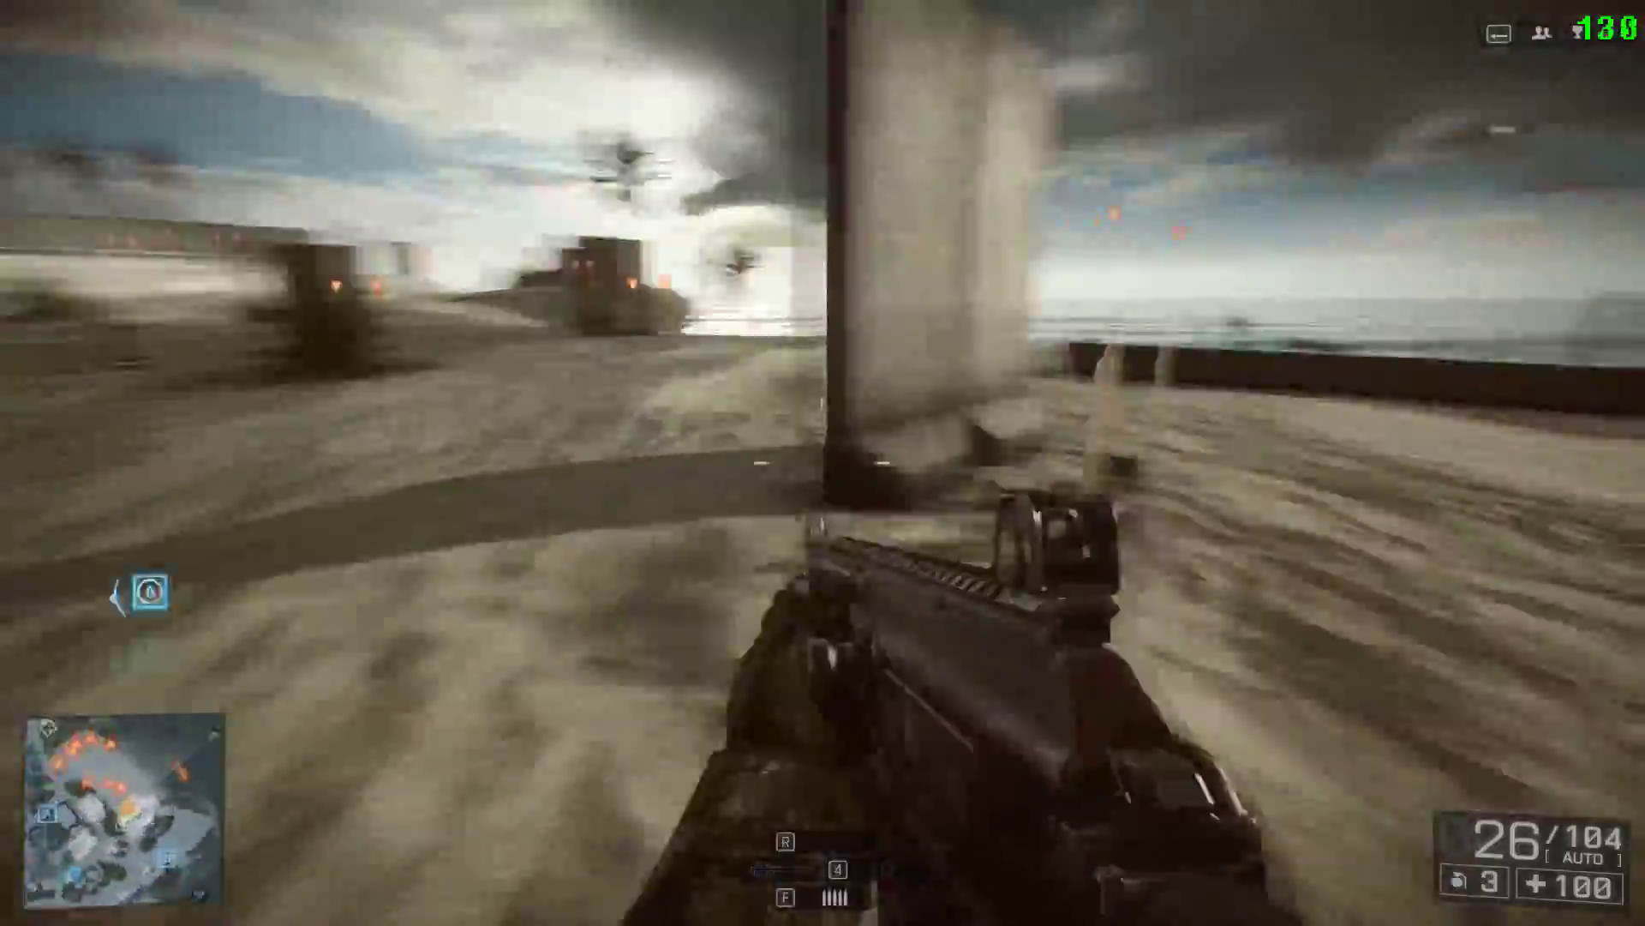
key(w)
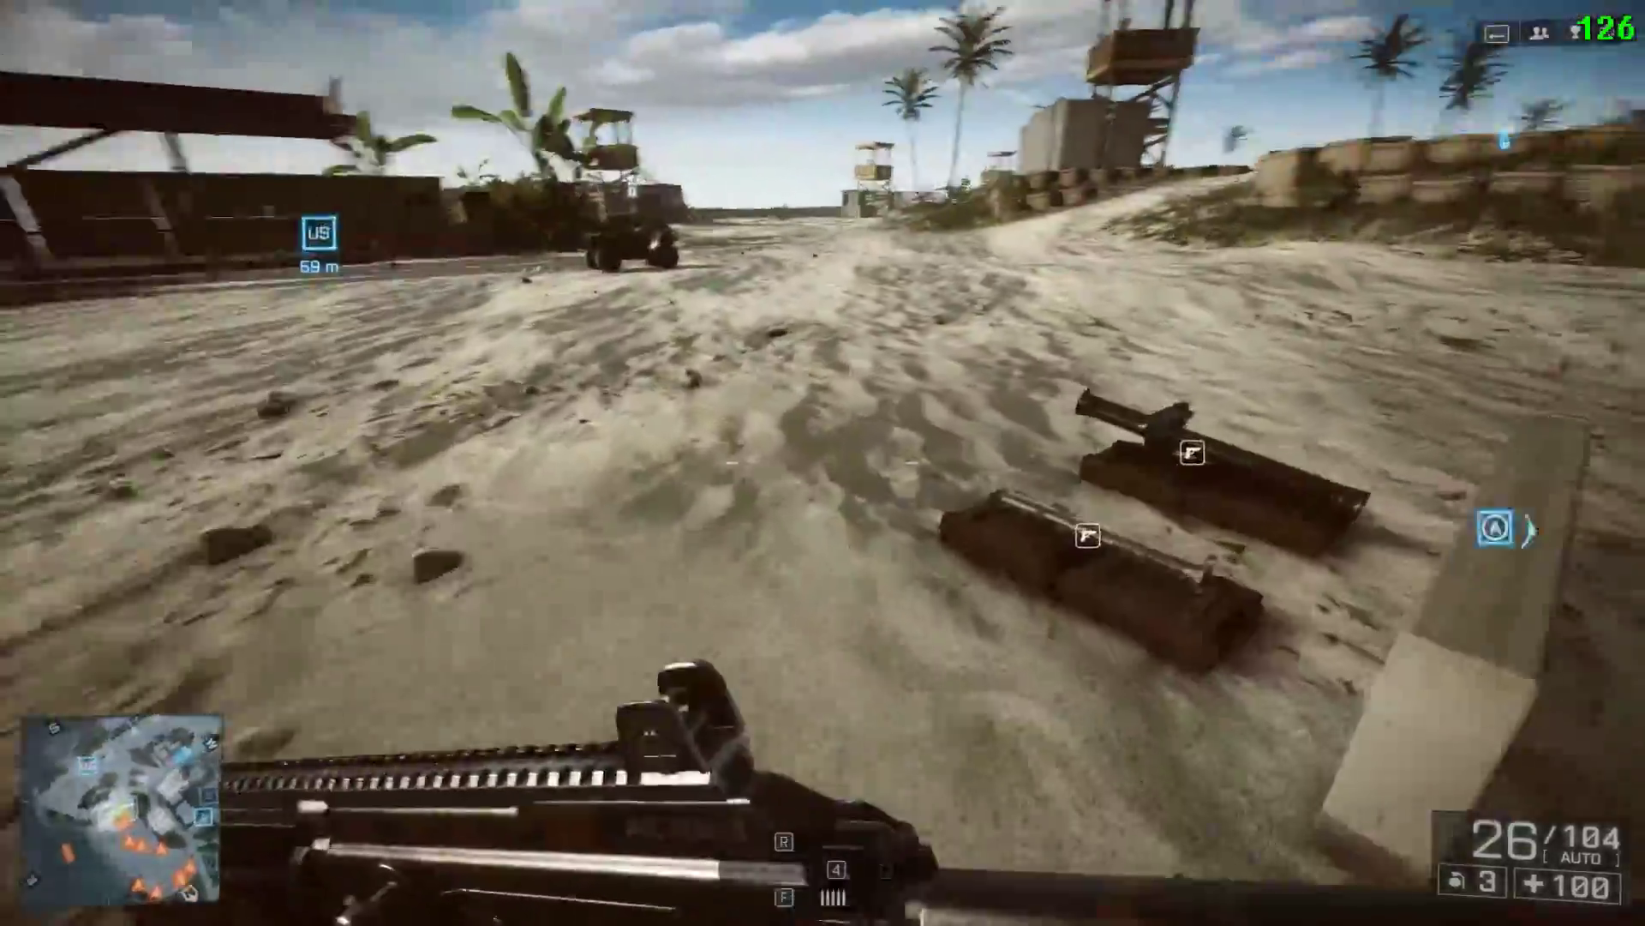
key(w)
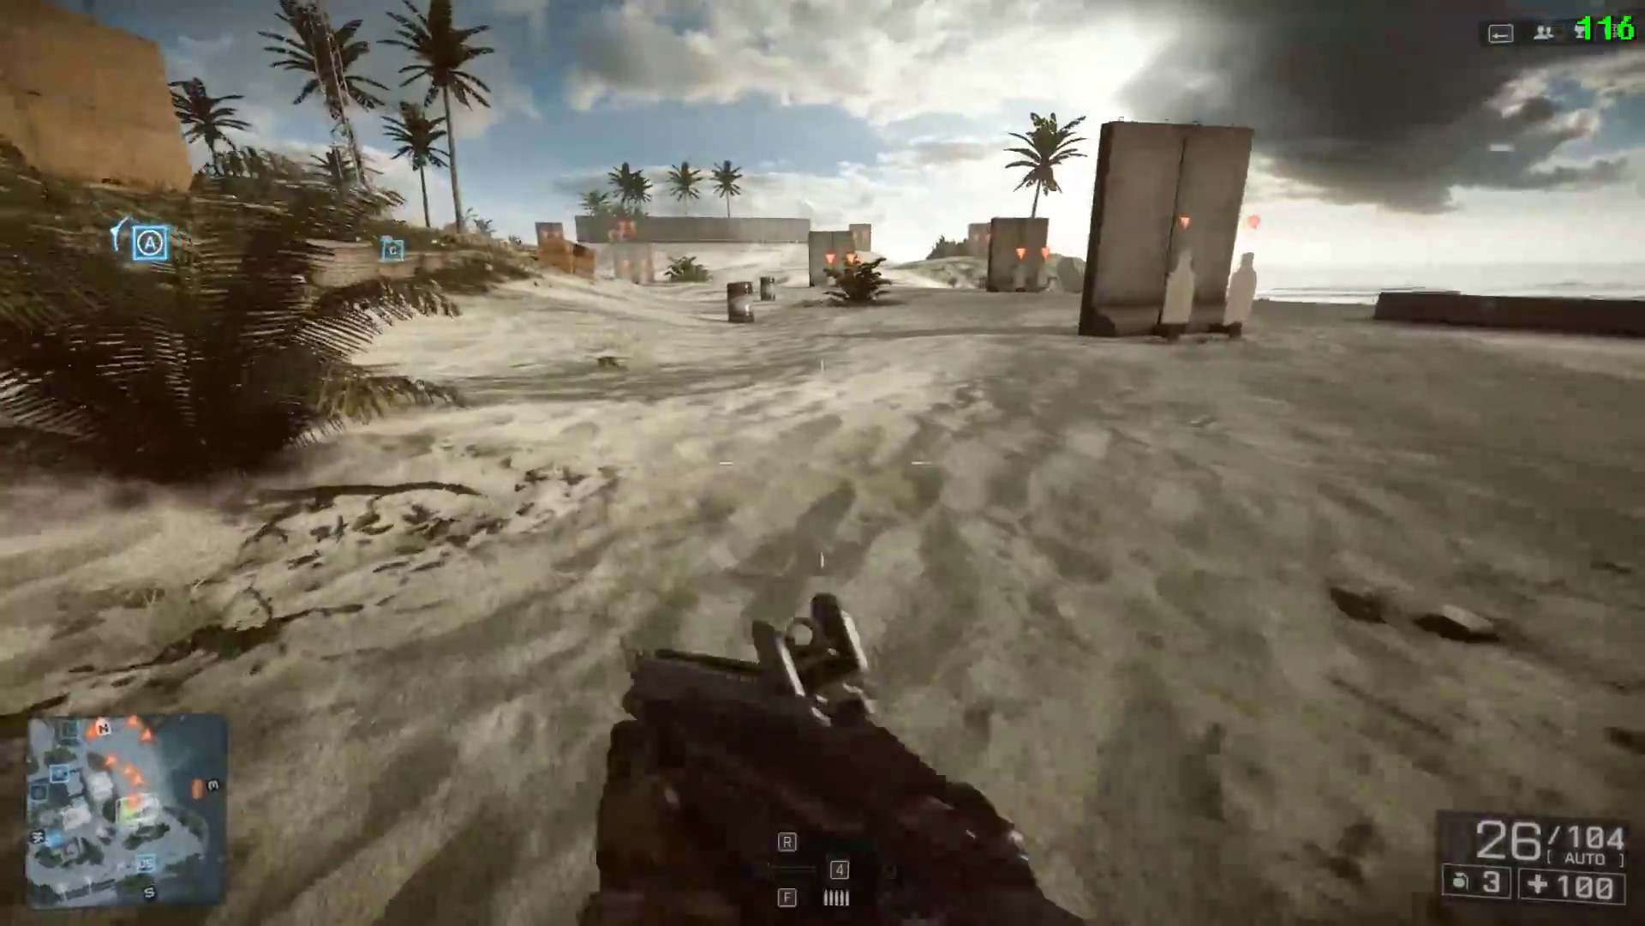
key(w)
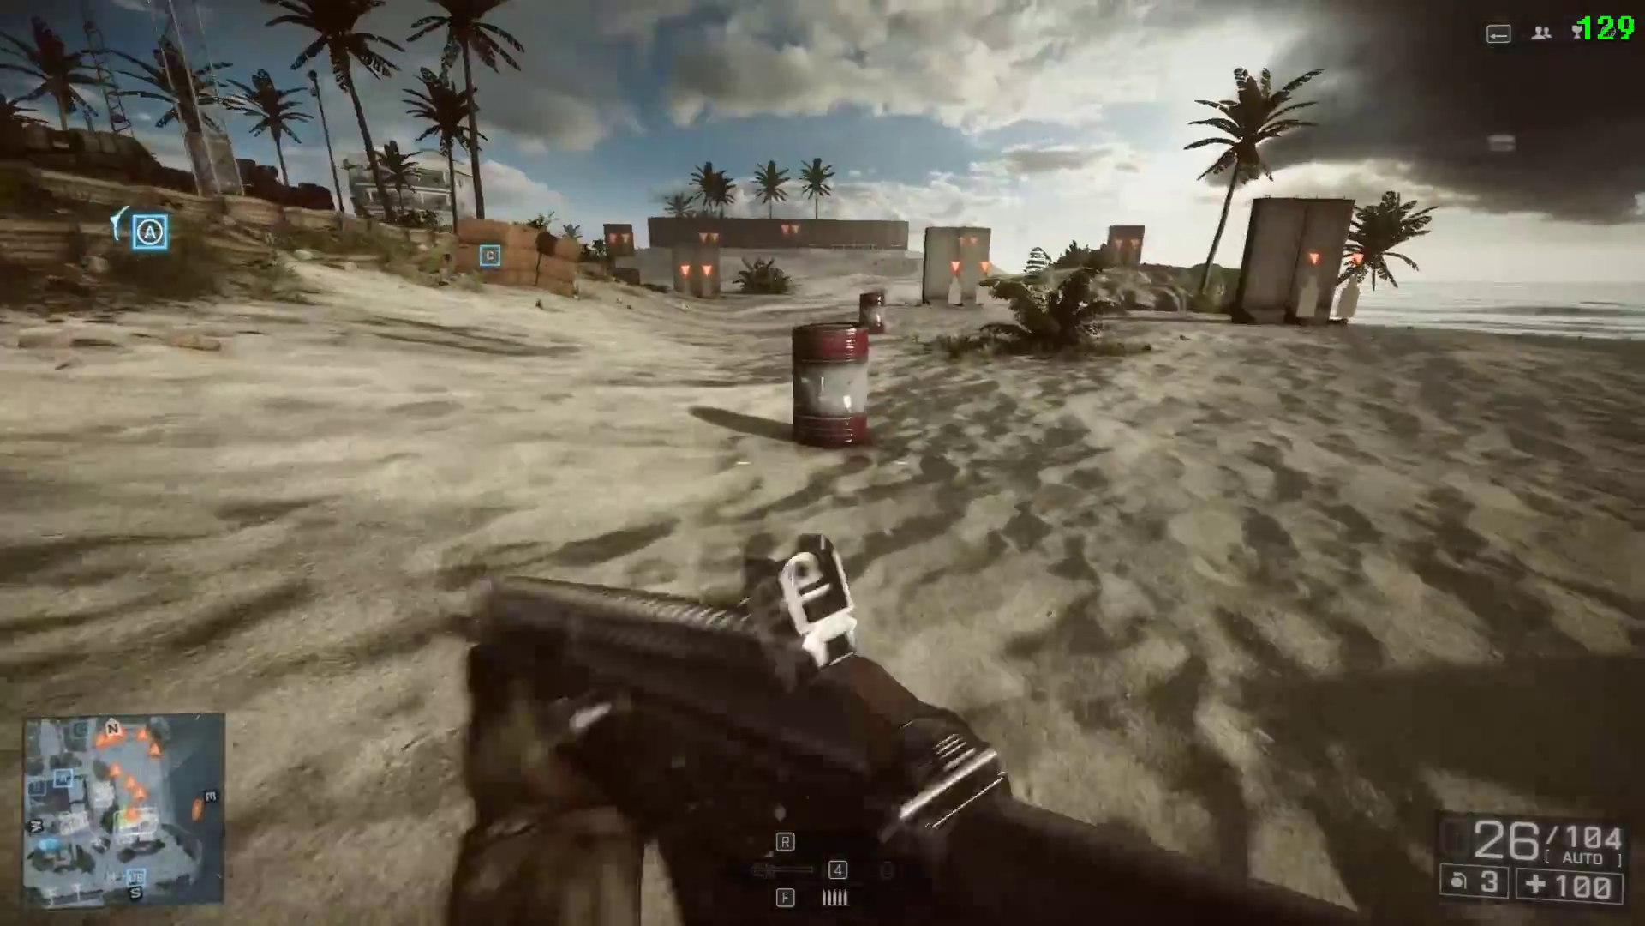
key(w)
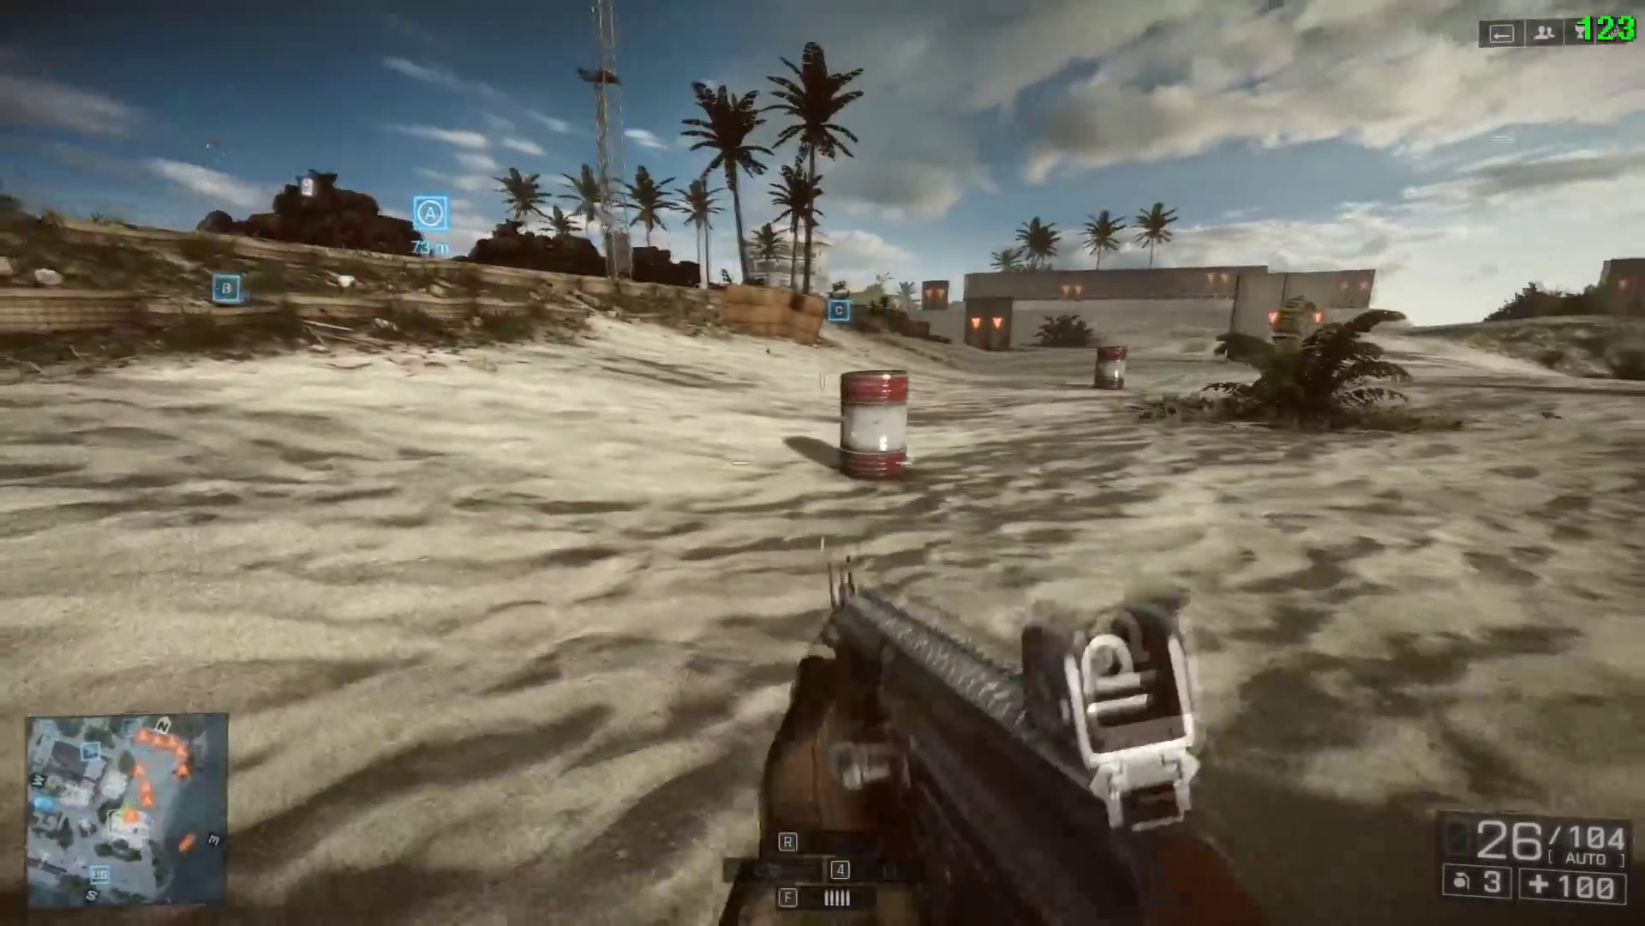